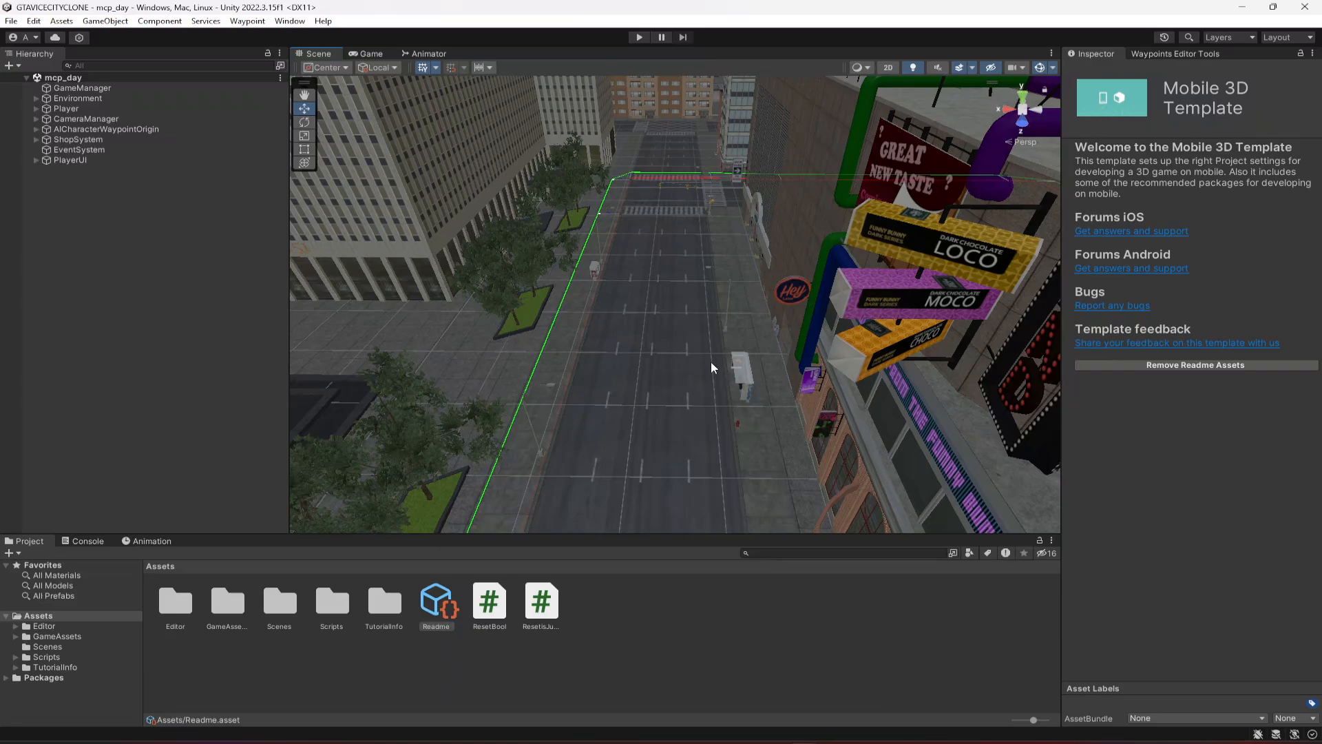
Preview the Hatchback and Sedan asset on the Unity Asset Store, open it in the Unity Editor and import all its files.
right_click_drag(573, 332, 800, 419)
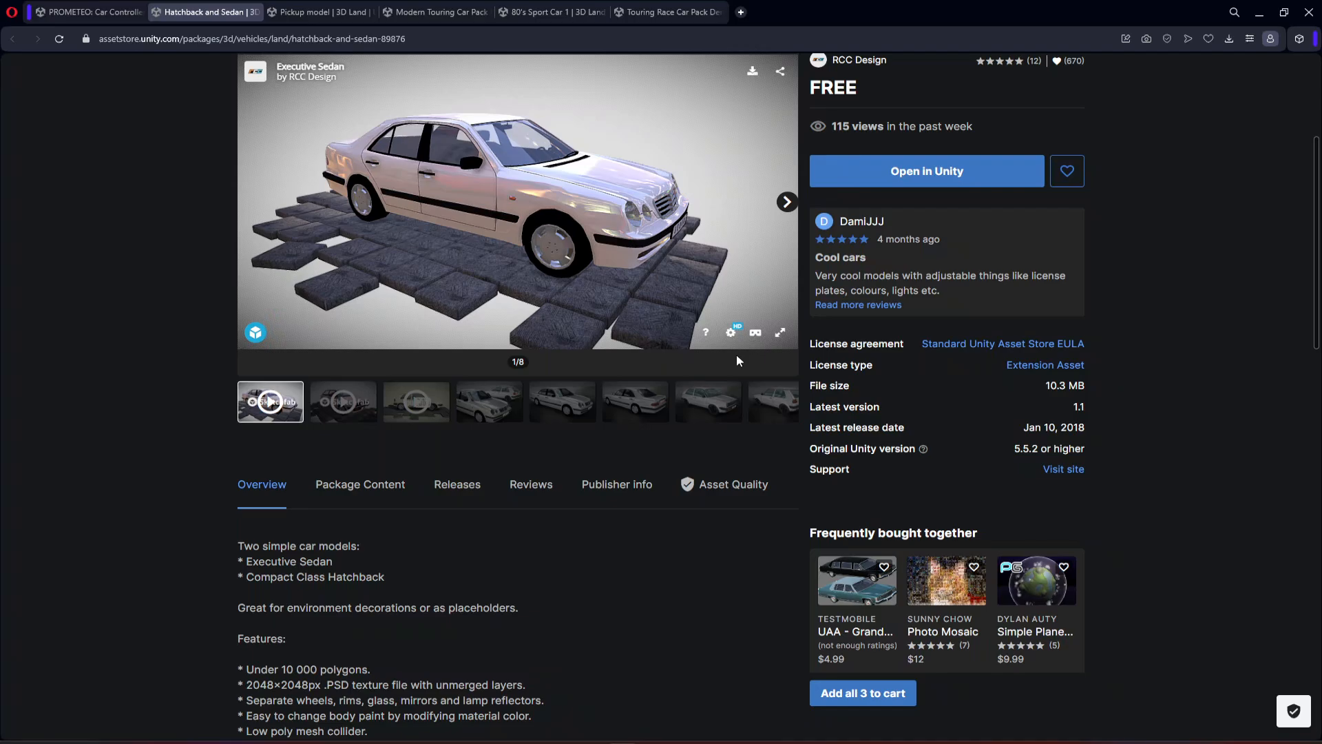
scroll(681, 315, "up", 3)
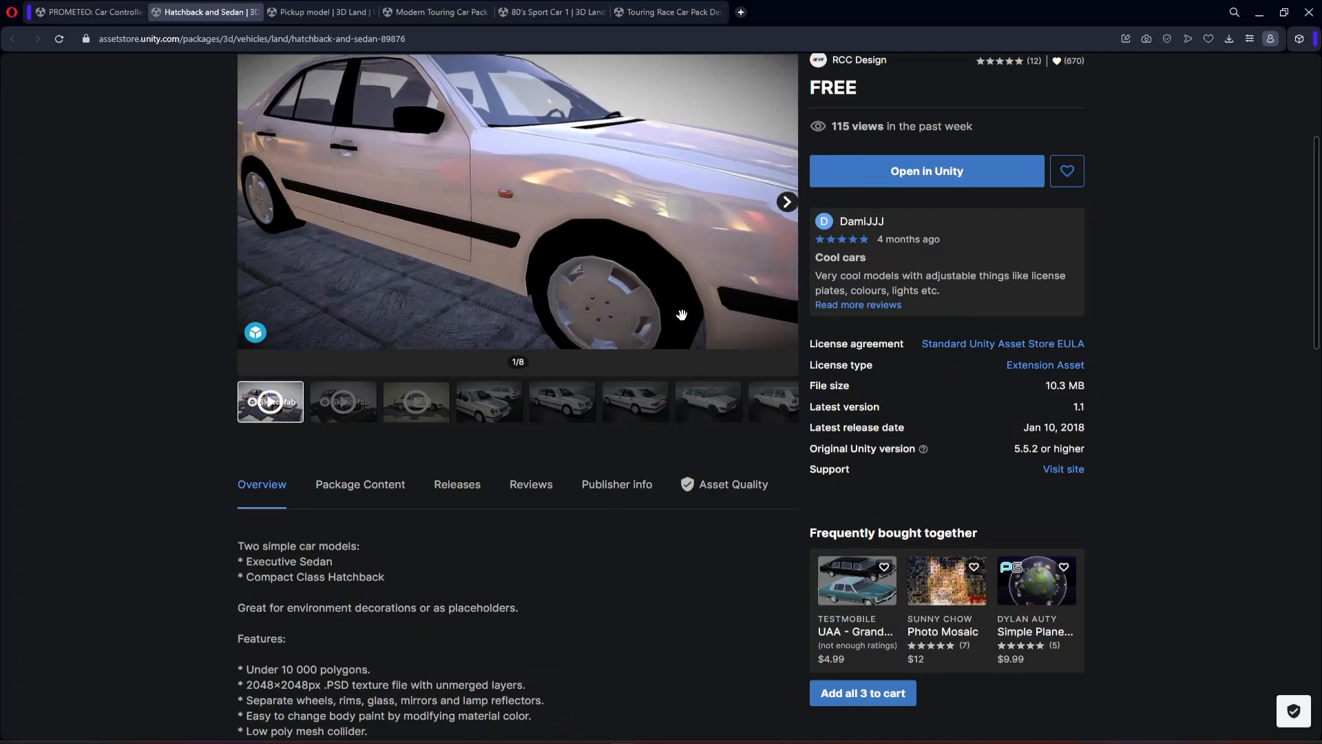
scroll(681, 315, "down", 5)
scroll(823, 308, "up", 4)
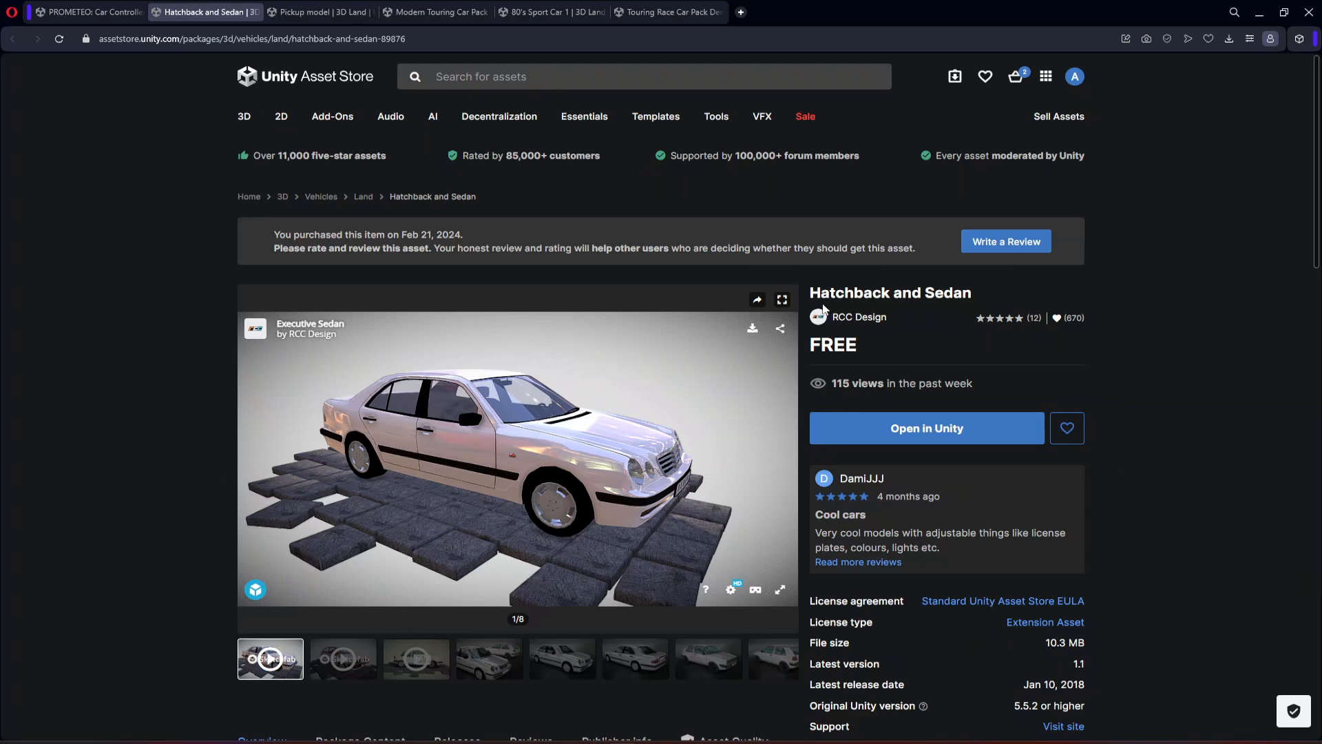
left_click_drag(810, 294, 980, 294)
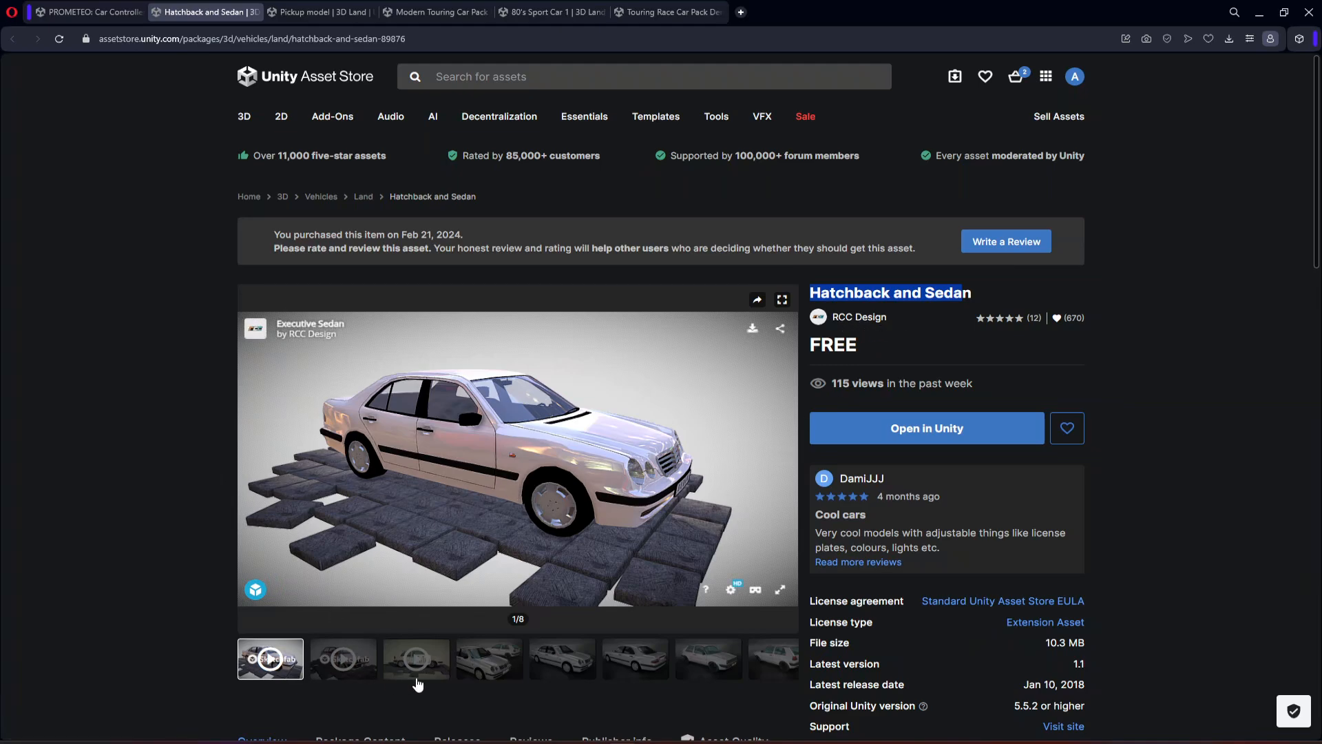
left_click(507, 661)
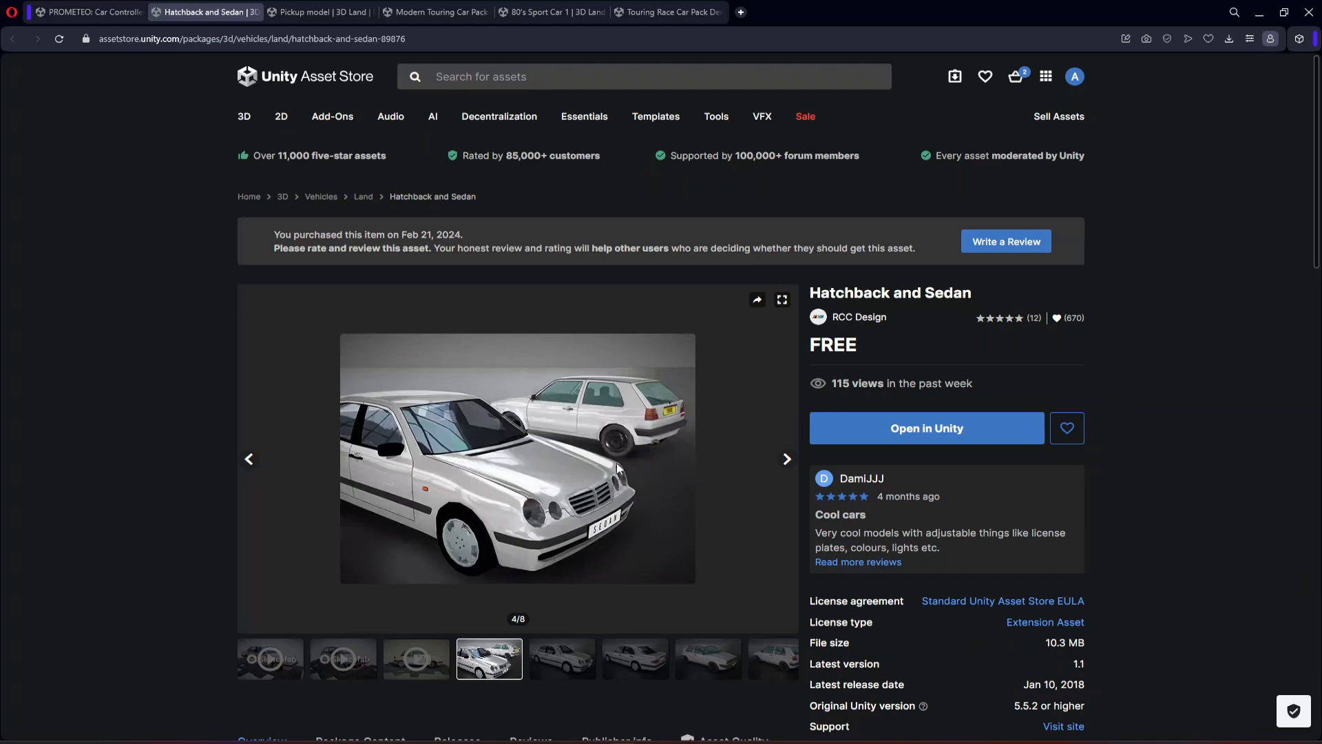
left_click(941, 428)
left_click(738, 140)
key("ctrl+w")
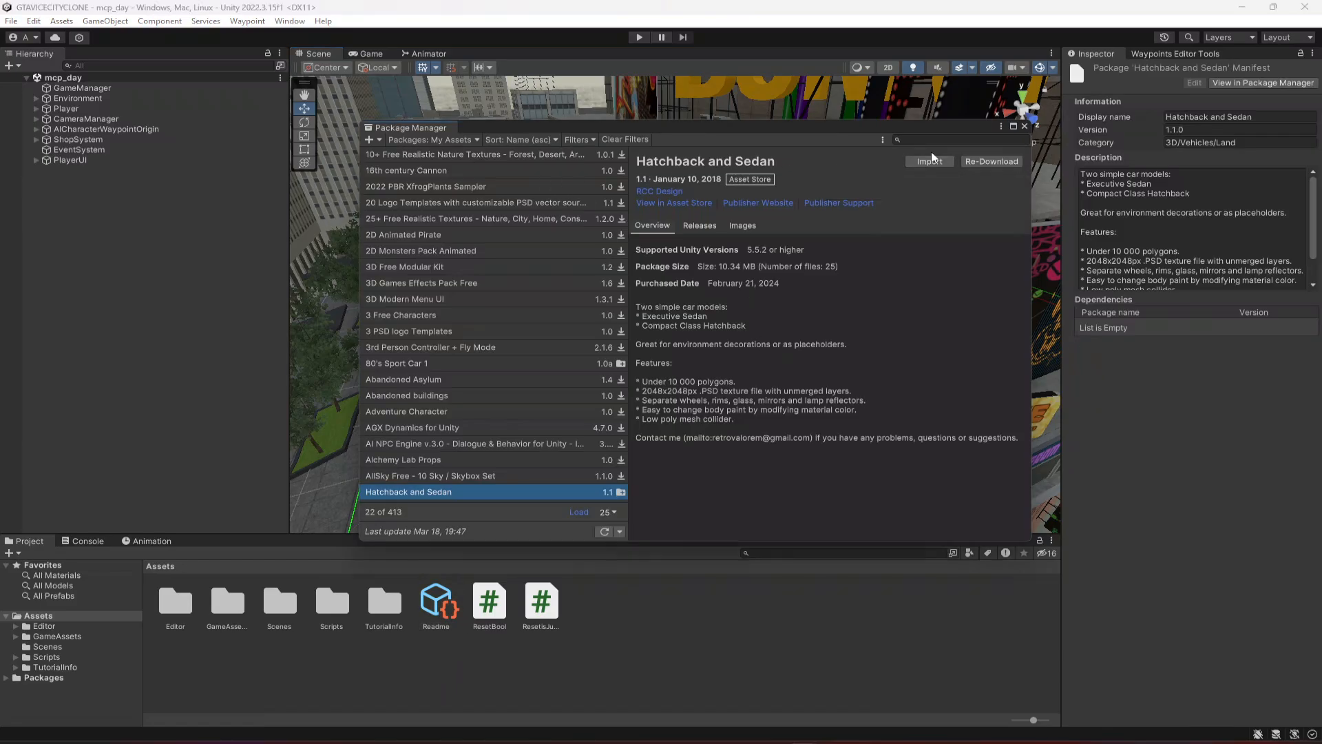
left_click(937, 161)
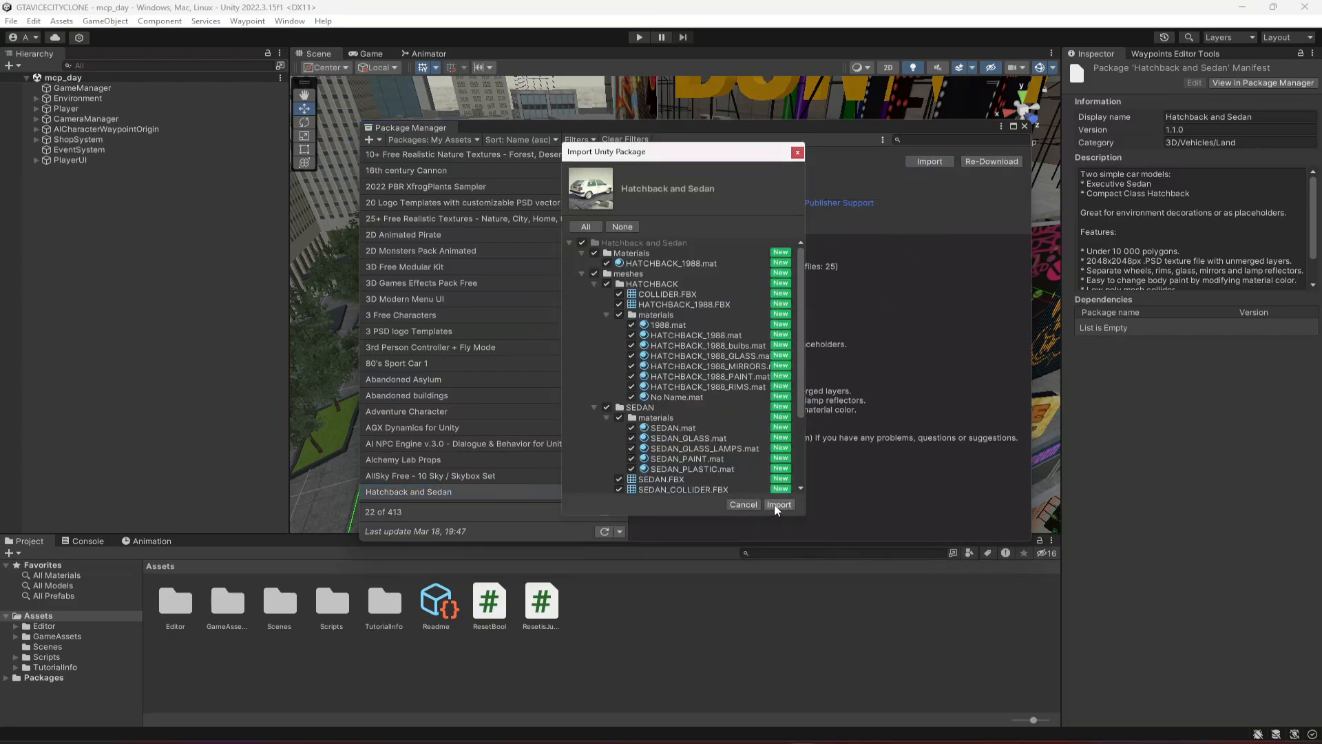
left_click(778, 504)
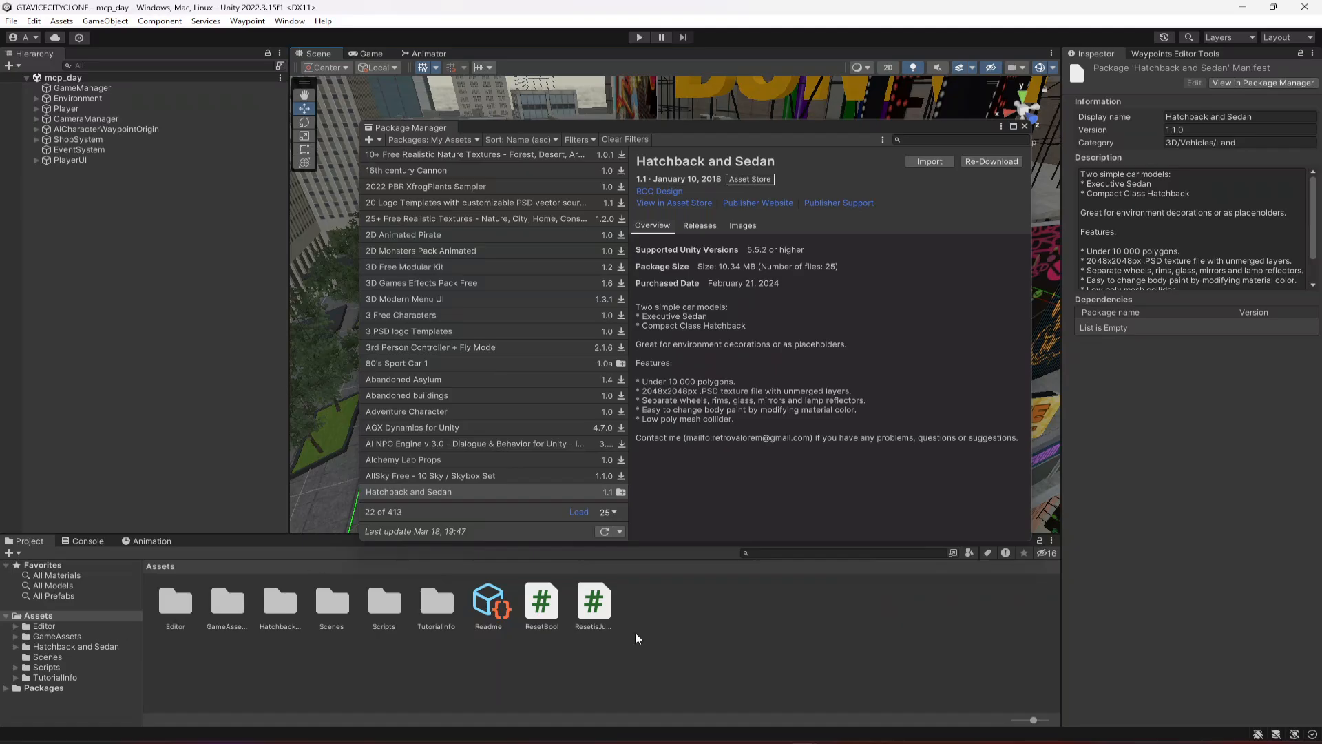
Return to the browser, preview the Pickup model asset's images, then open it in the Unity Editor and import the full package.
key("alt+Tab")
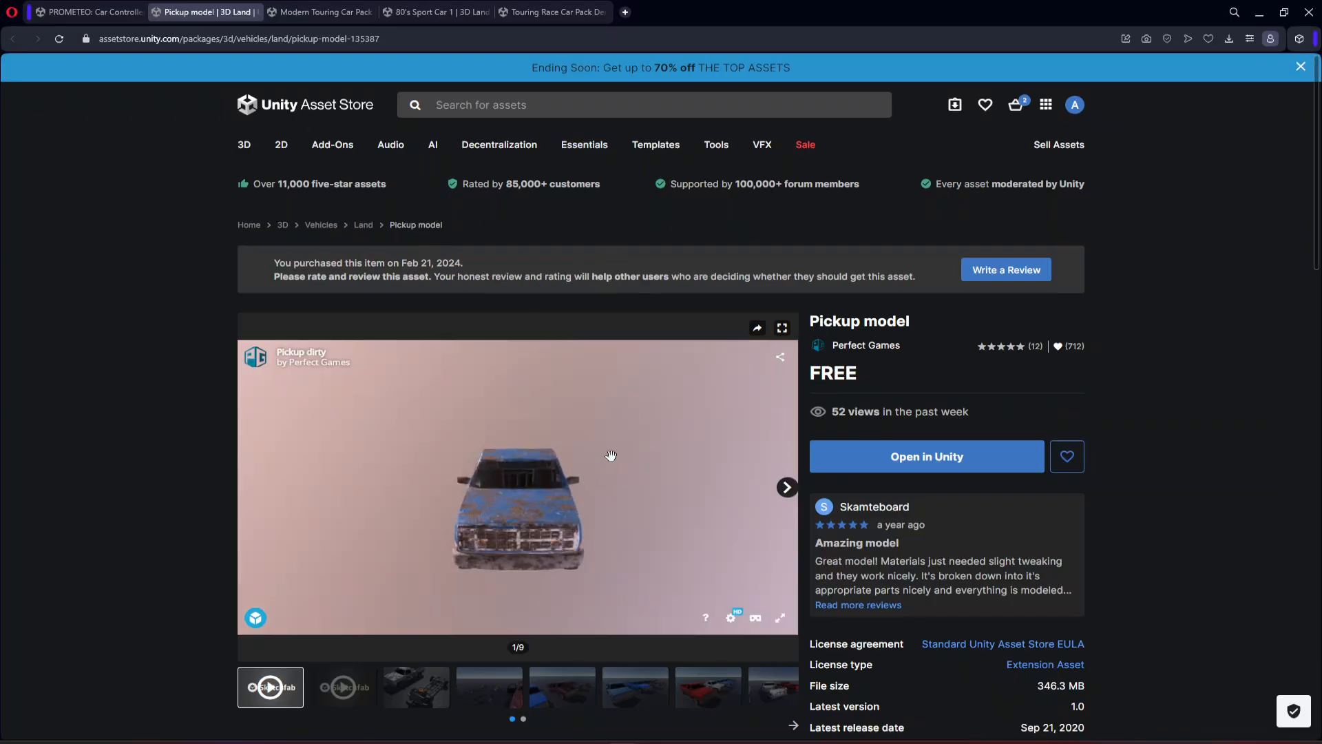
left_click_drag(527, 533, 420, 522)
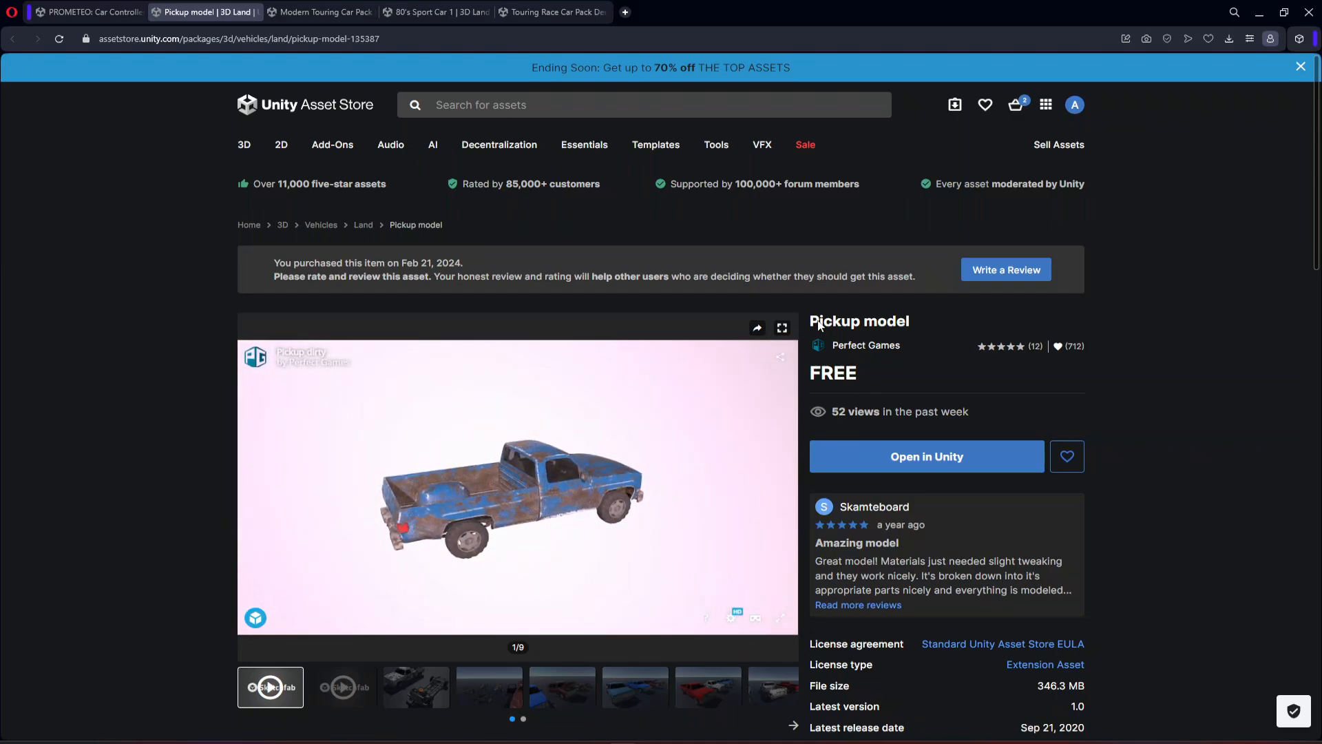
left_click(561, 696)
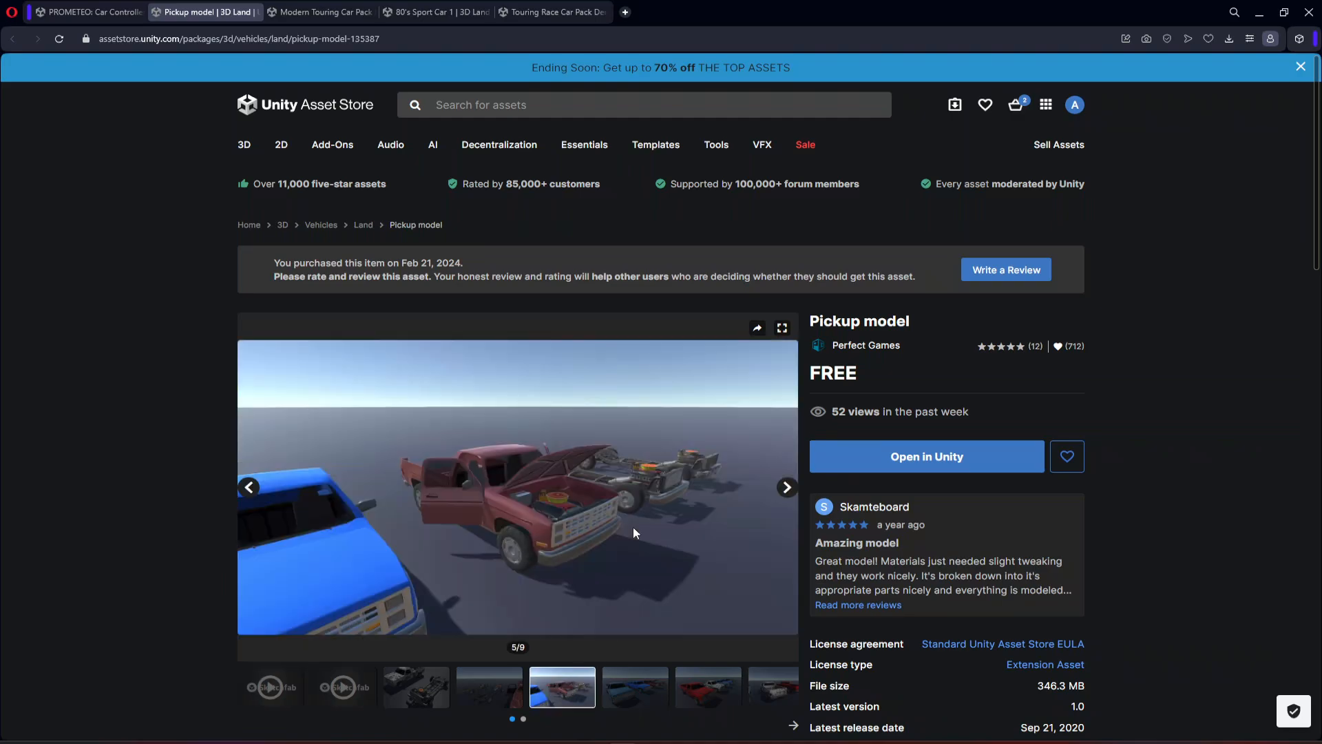
left_click(418, 689)
left_click(516, 692)
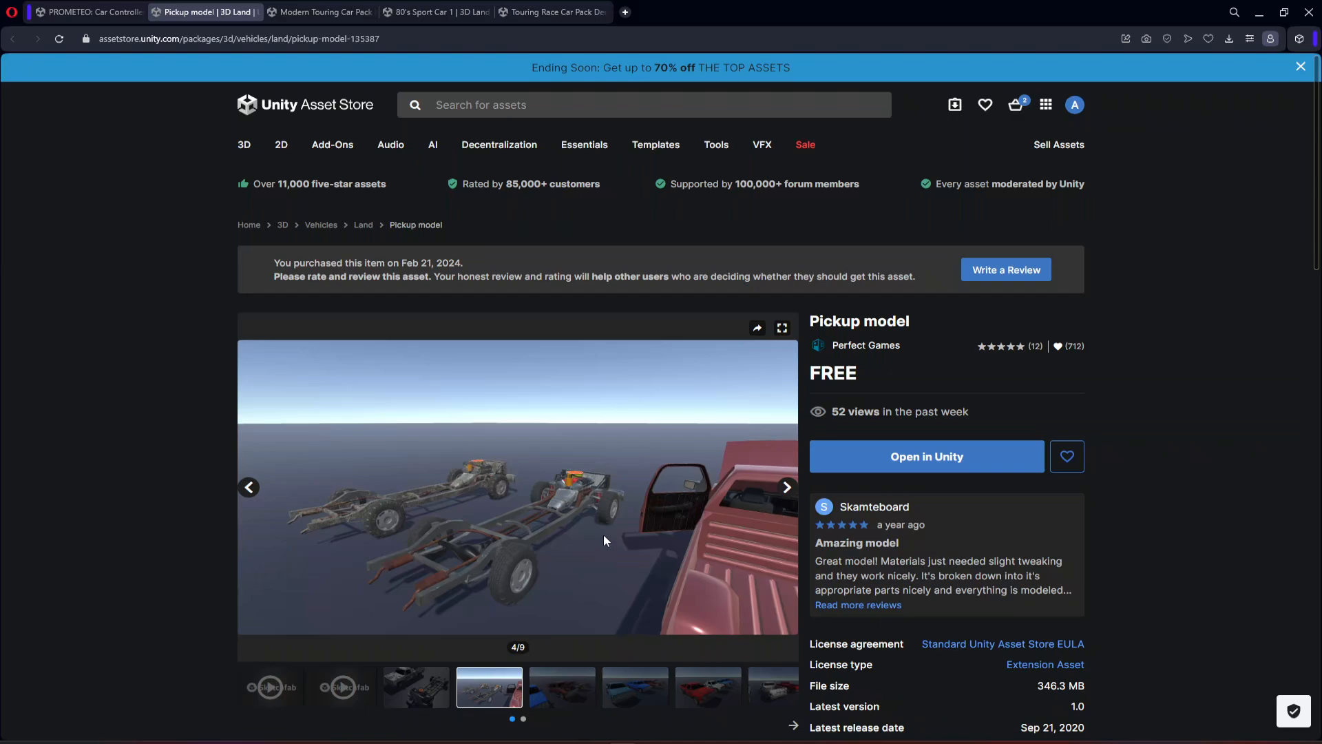
left_click(786, 486)
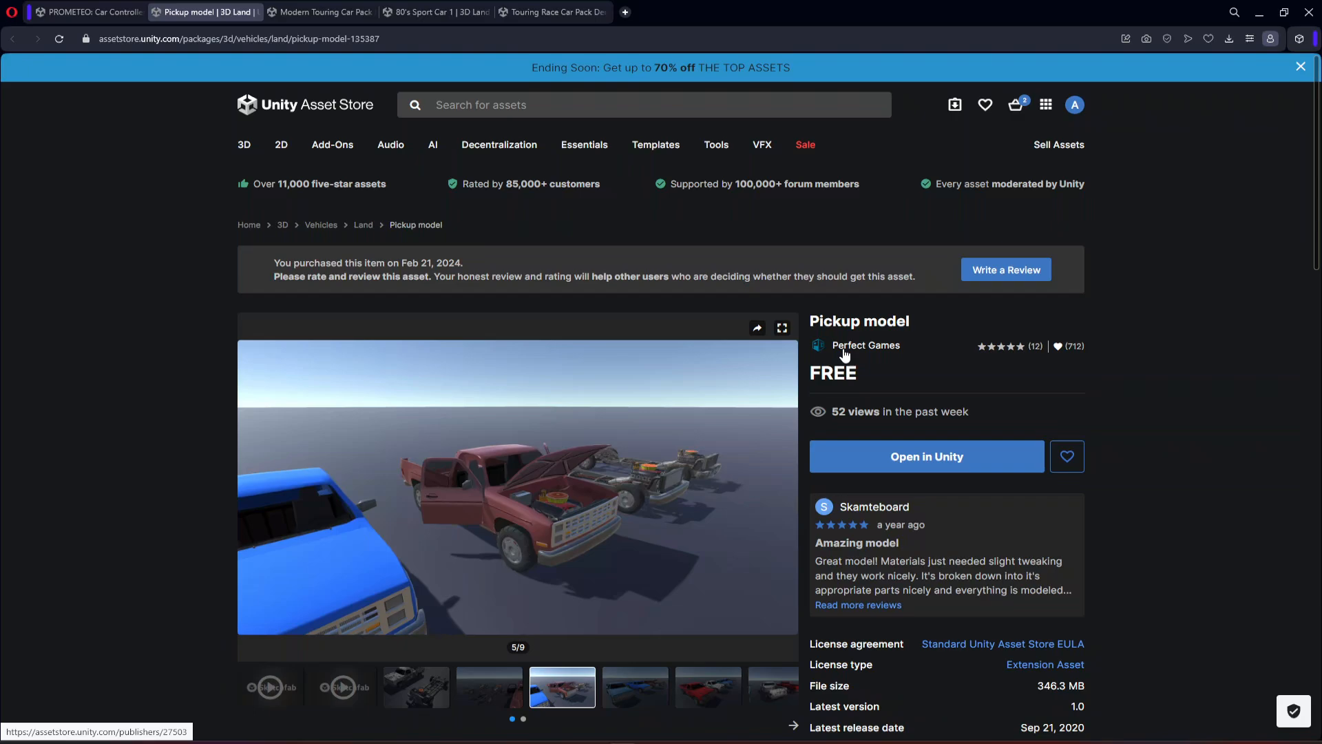
left_click(923, 464)
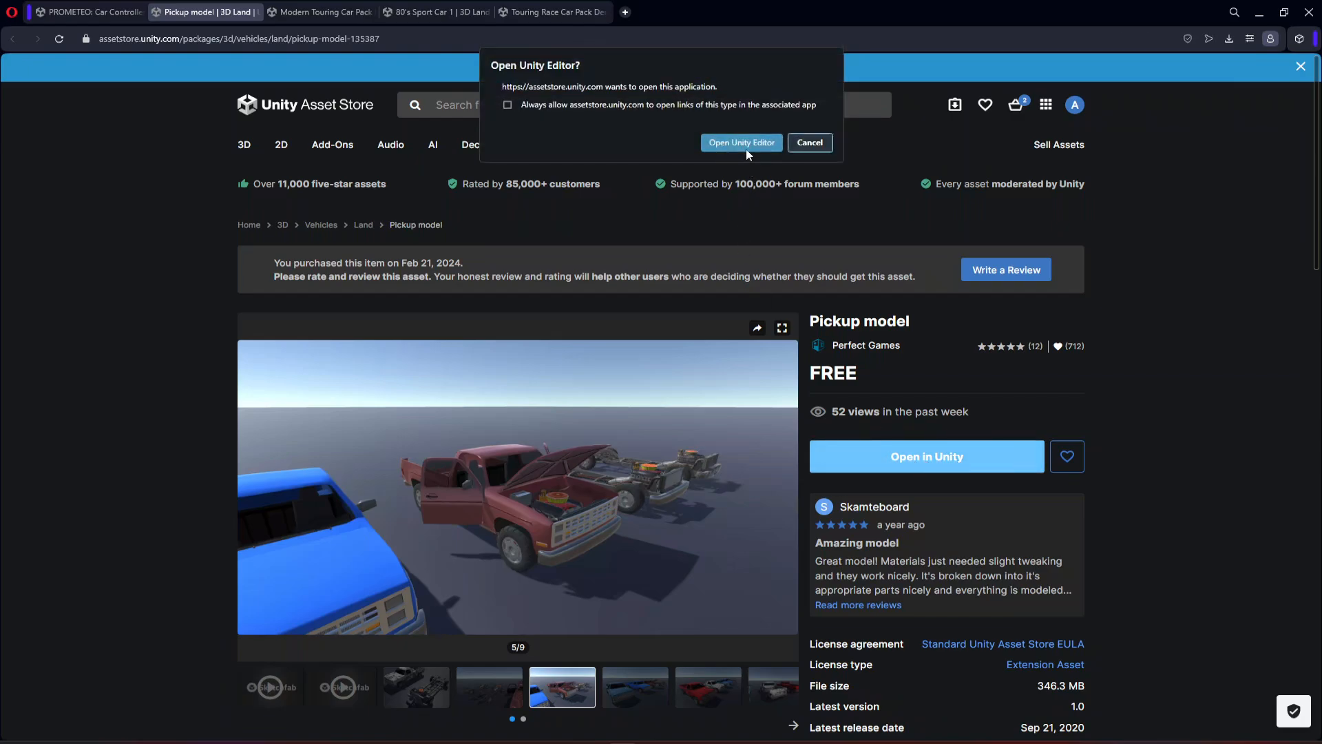
left_click(747, 145)
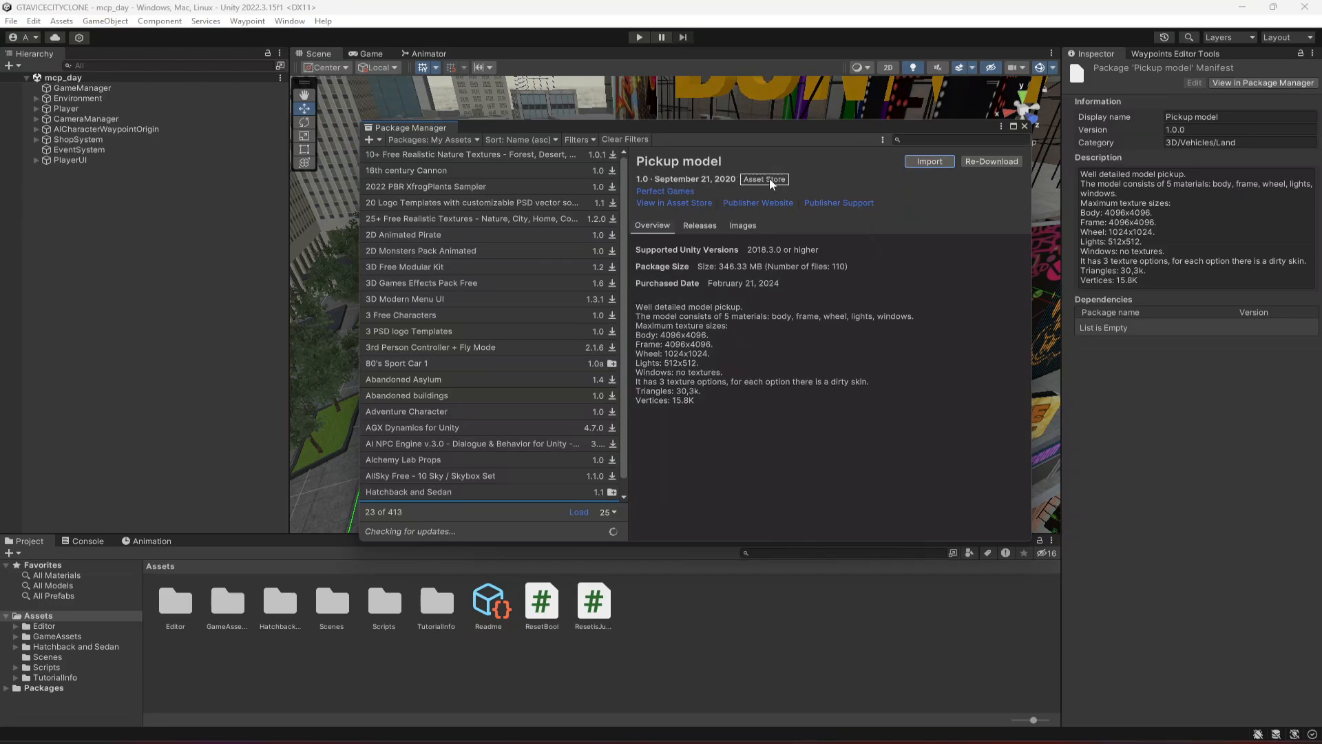
left_click(926, 163)
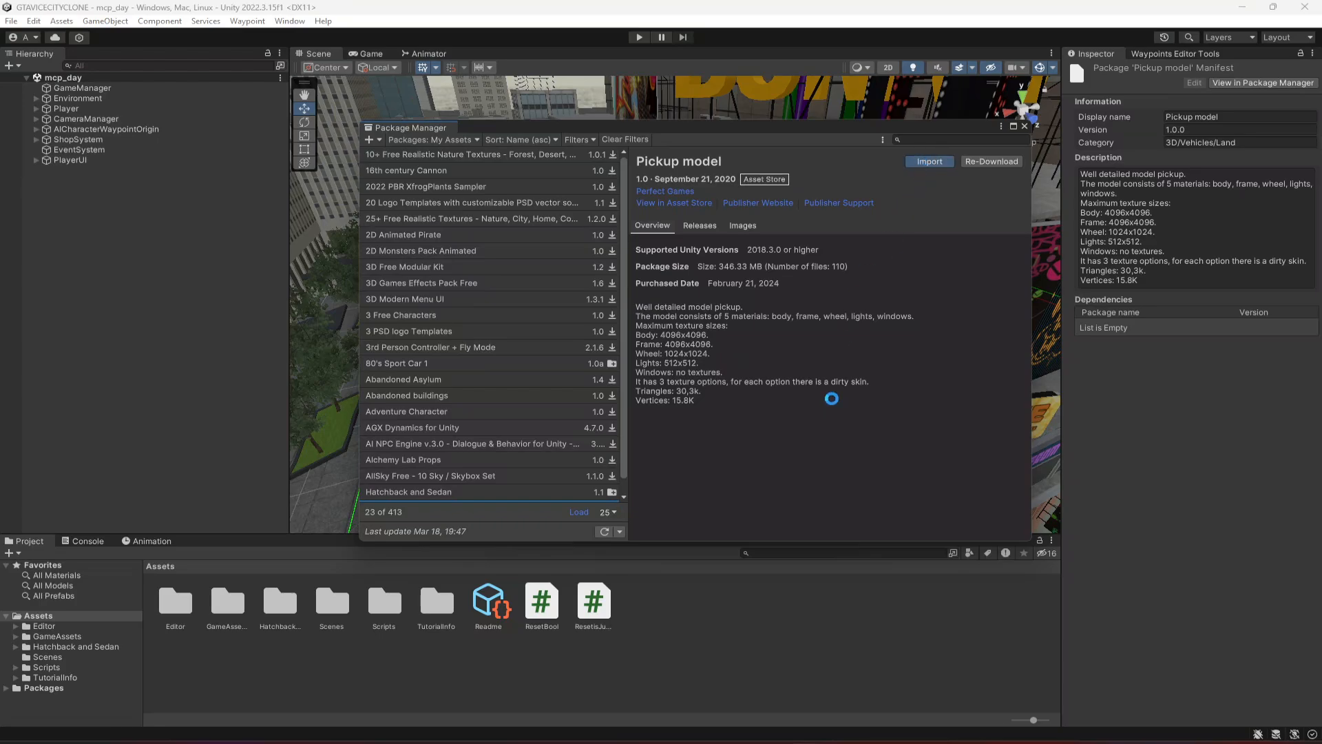
left_click(781, 502)
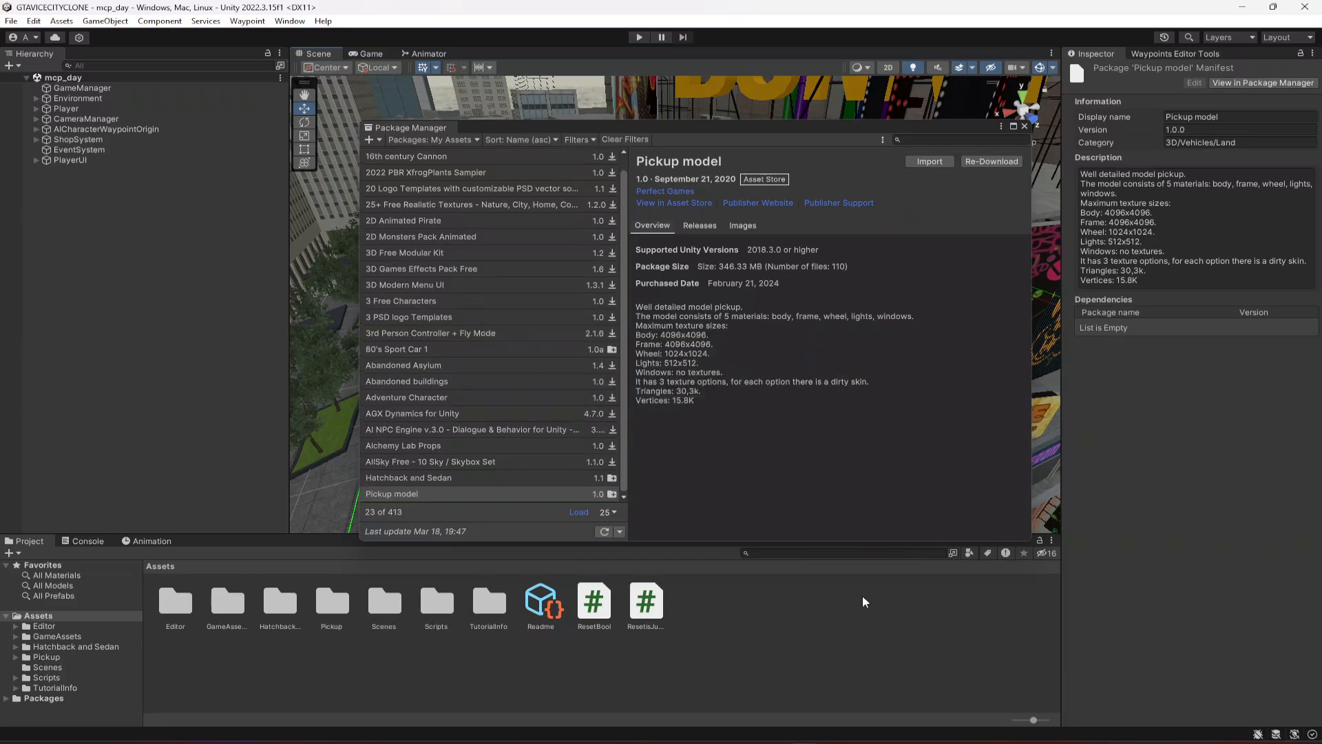
Switch to the browser, open the Modern Touring Car Pack Demo asset in the Unity Editor and import all its files.
left_click(615, 735)
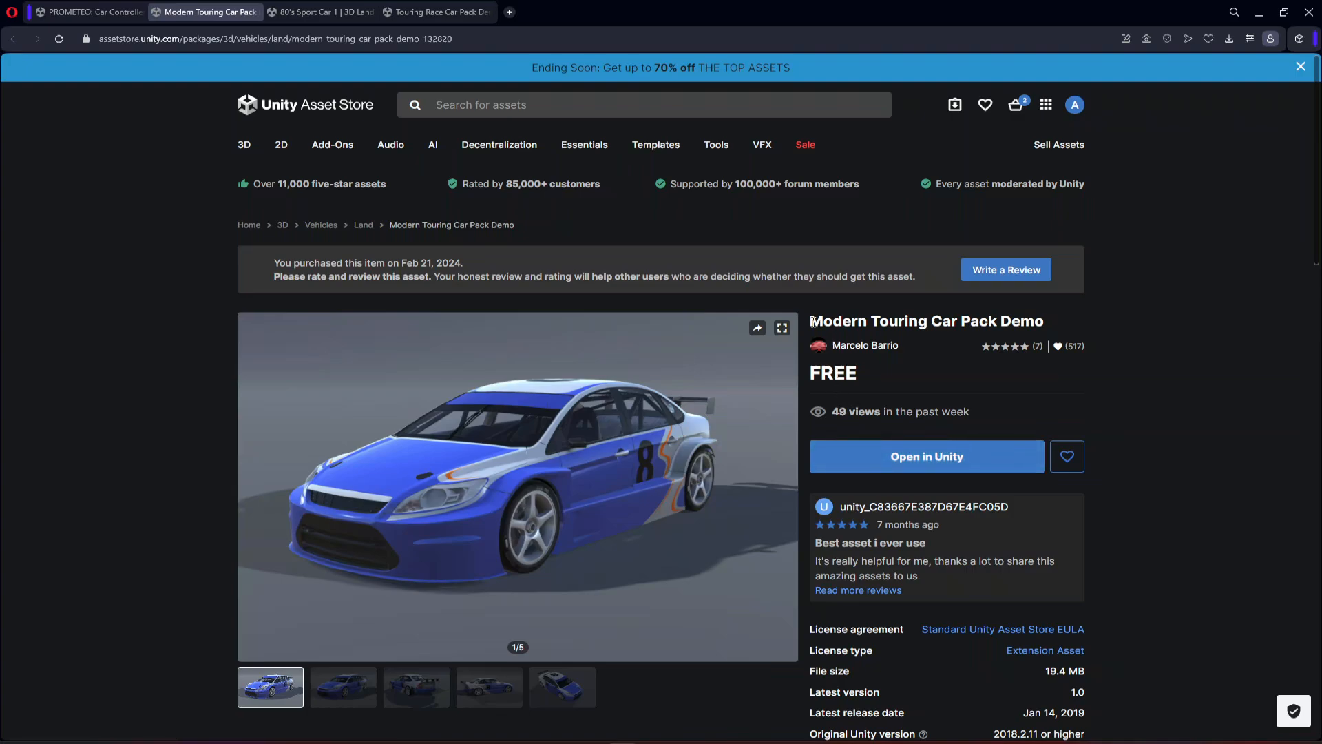
left_click_drag(813, 320, 1070, 314)
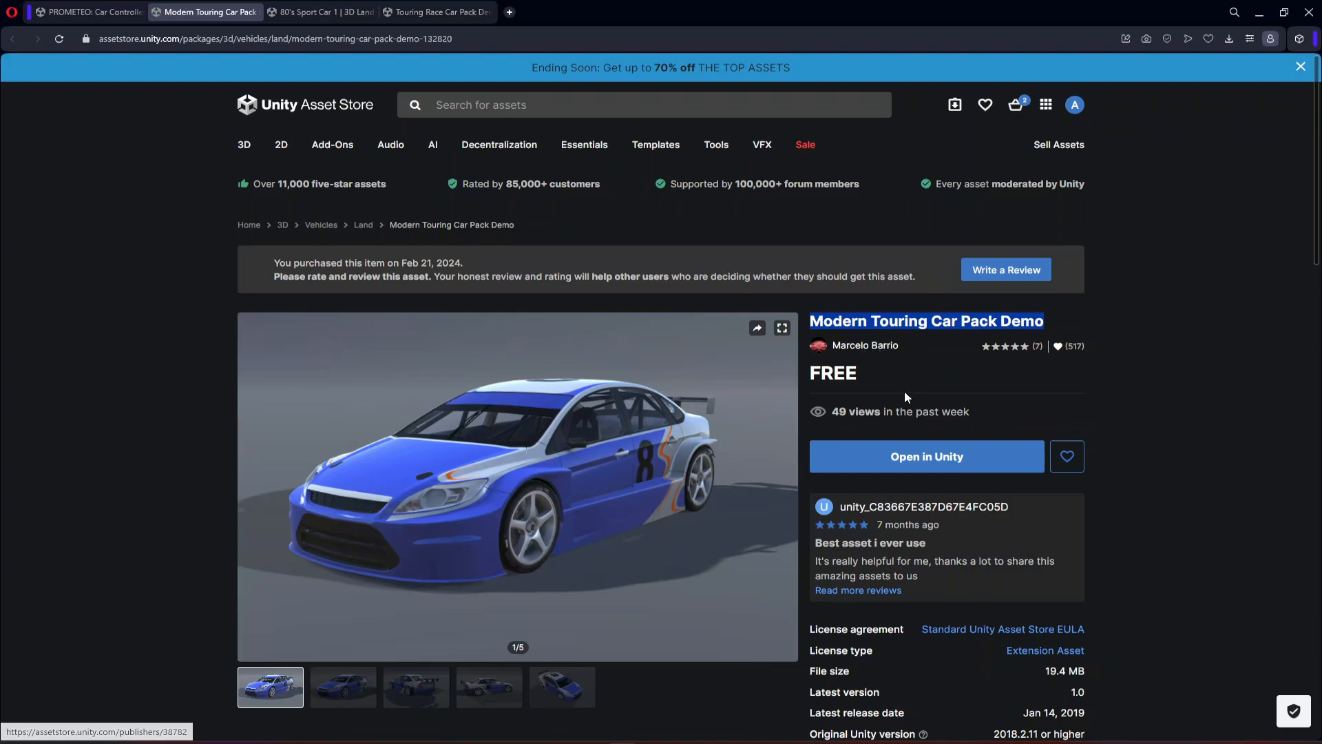
left_click_drag(810, 373, 857, 375)
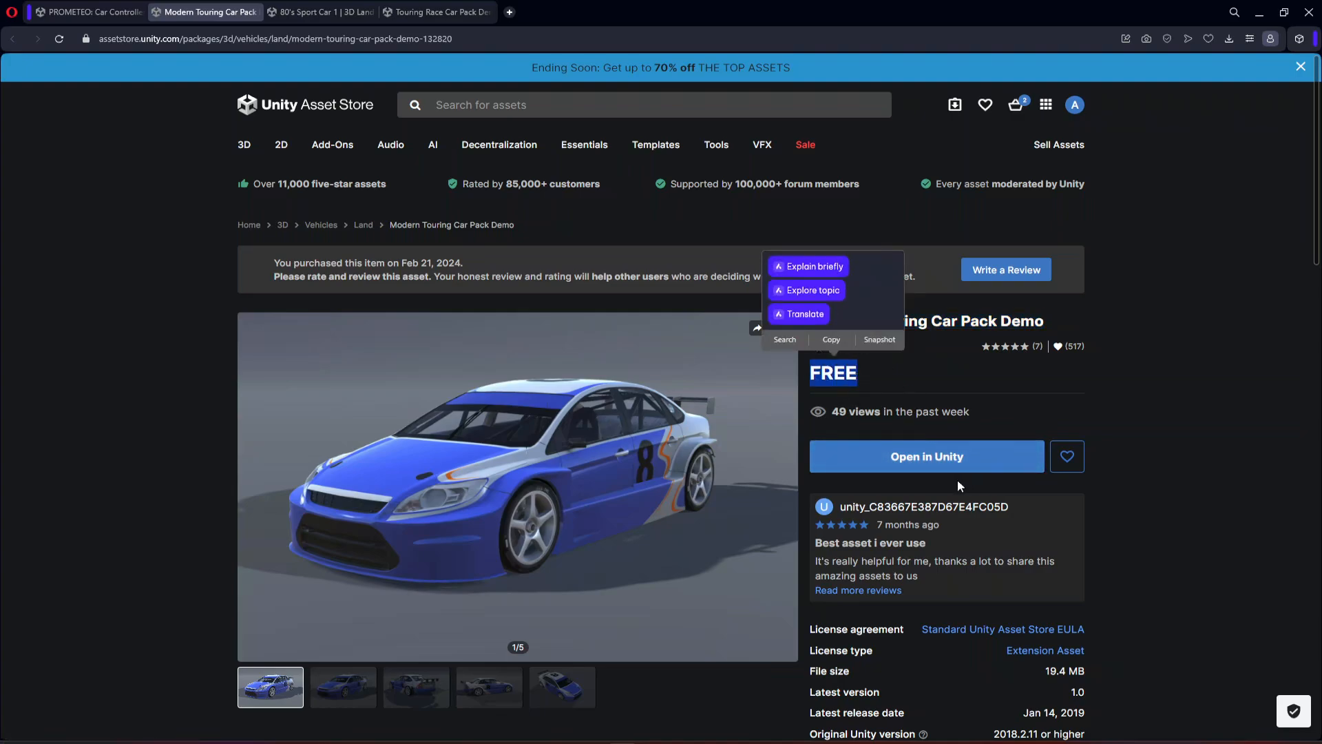
left_click(920, 462)
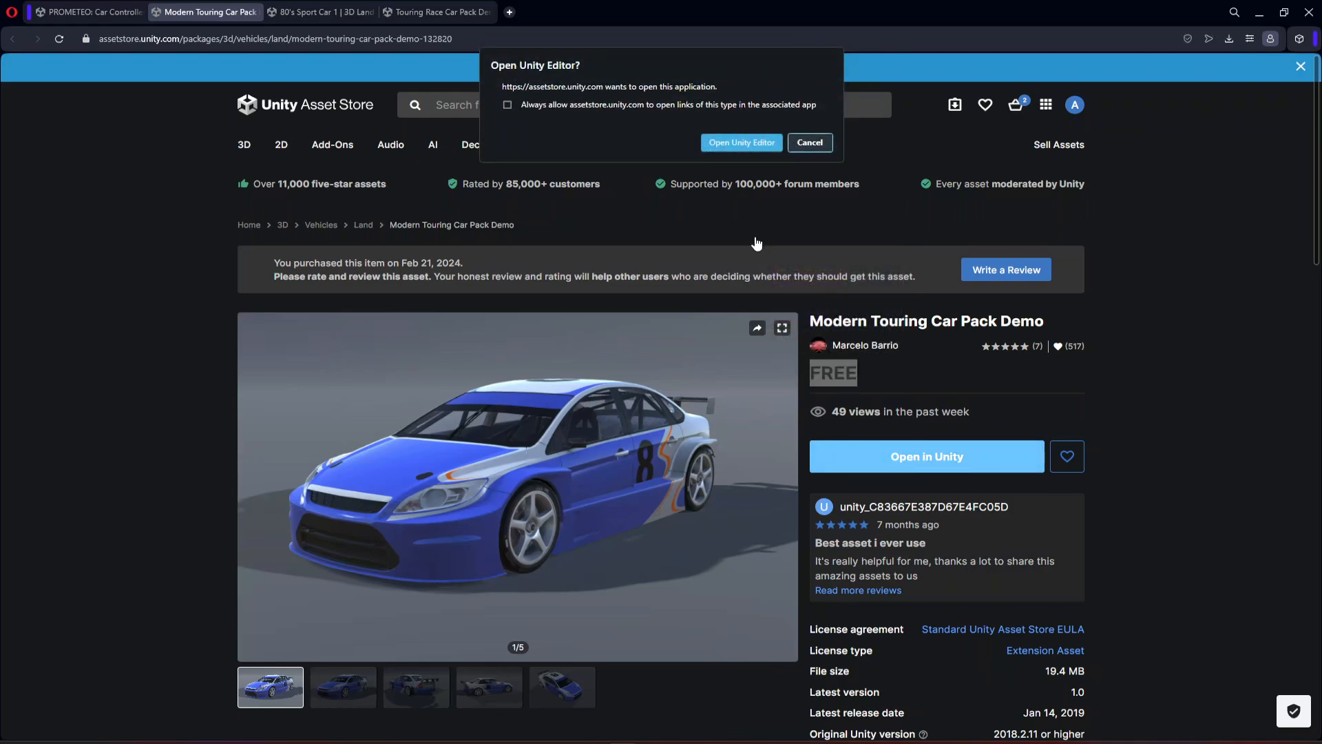
left_click(736, 144)
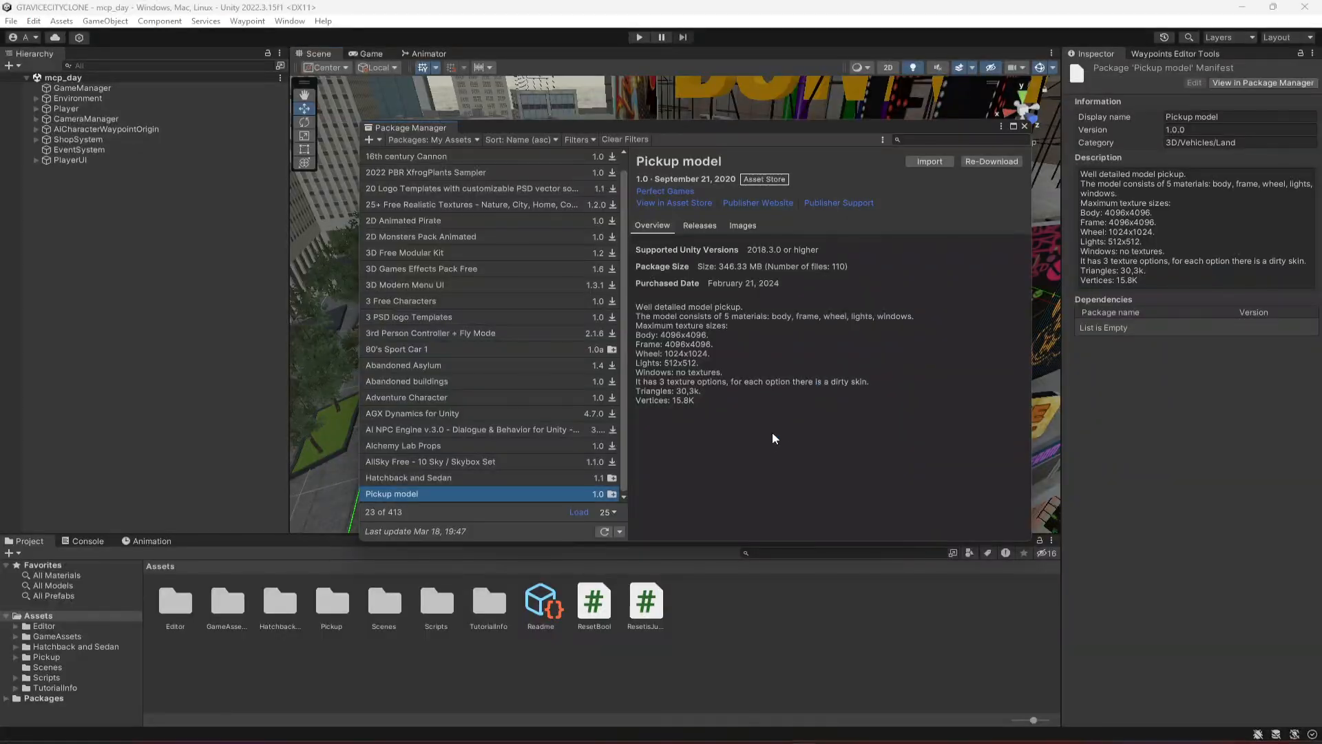
left_click(926, 163)
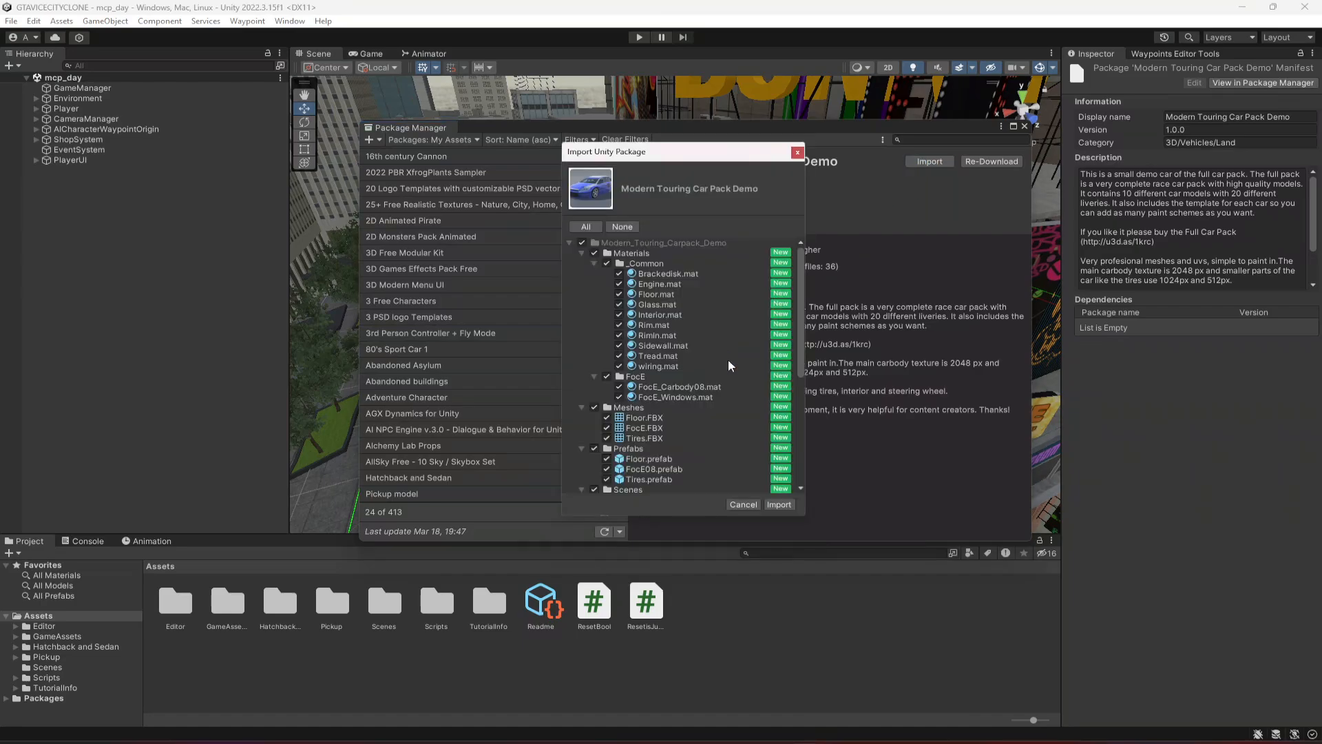
left_click(779, 504)
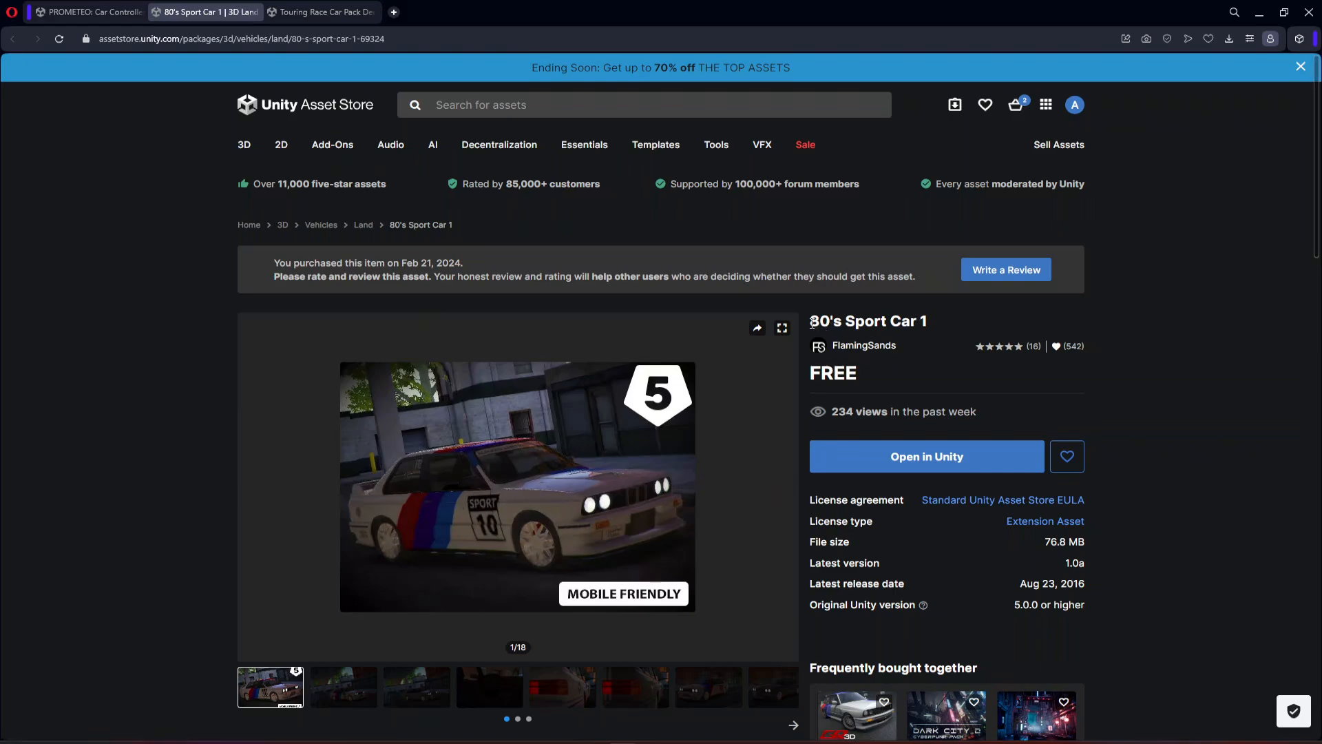
Open the 80's Sport Car 1 asset from its store page in the Unity Editor and import the full package.
left_click_drag(808, 320, 940, 322)
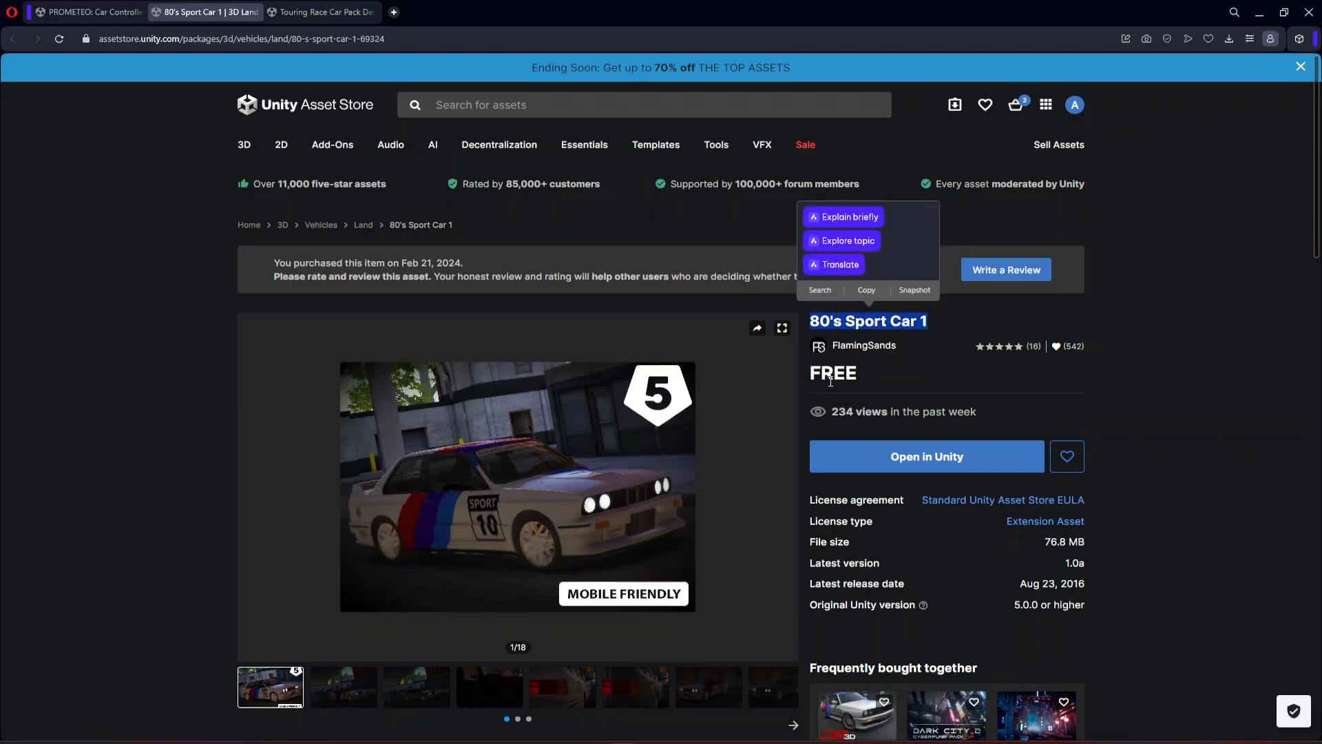
left_click(888, 457)
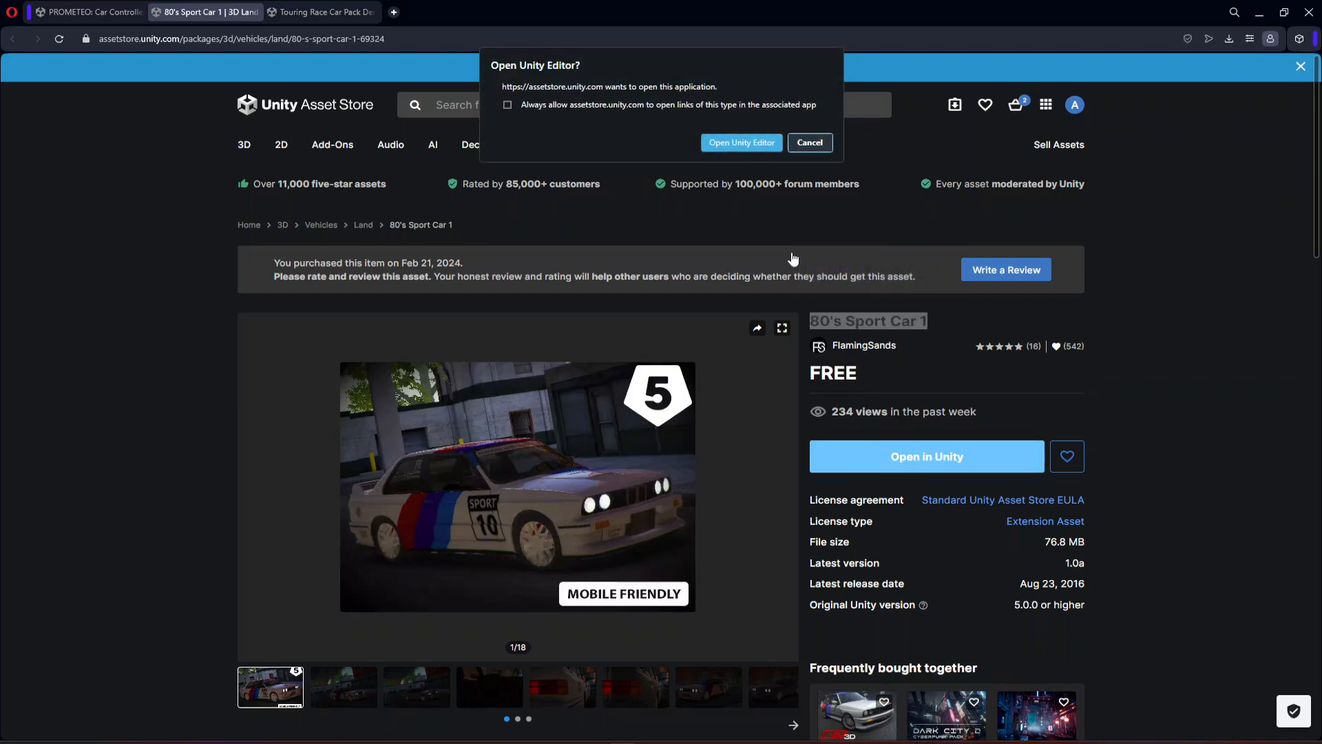
left_click(749, 143)
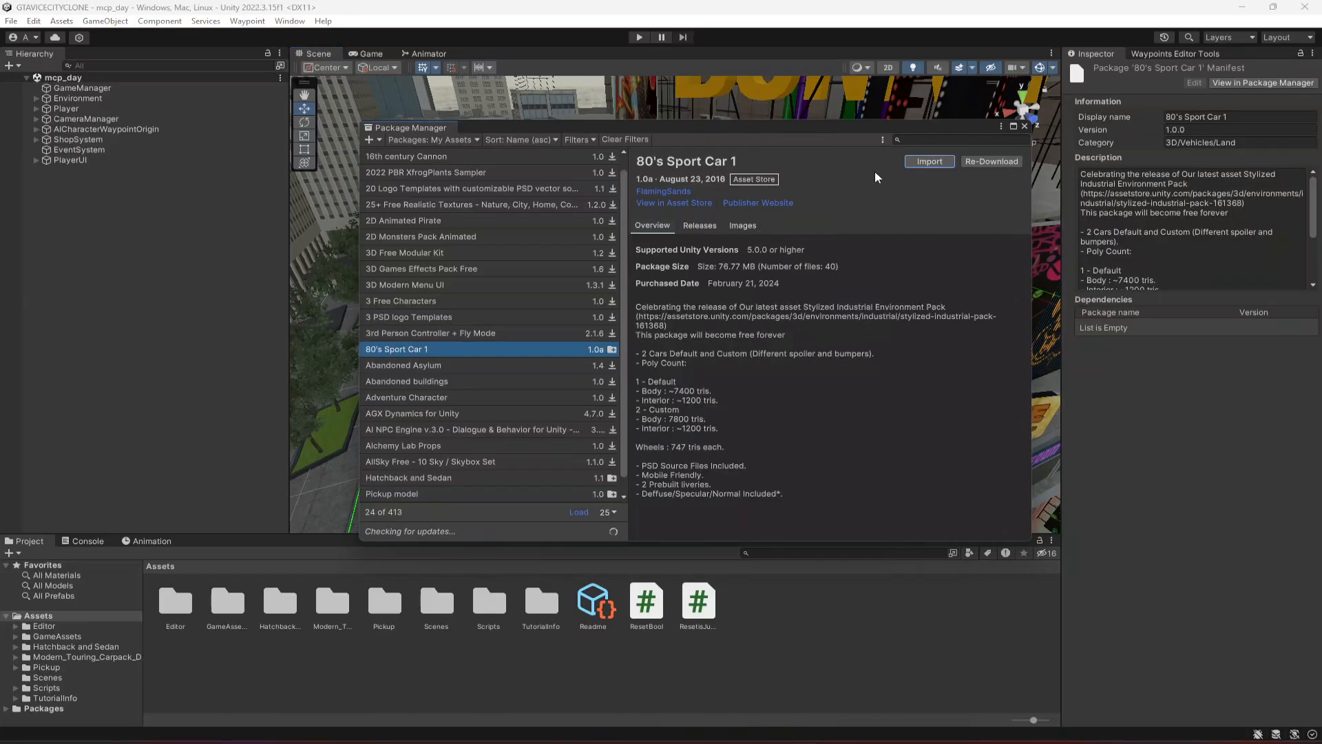
left_click_drag(636, 159, 750, 163)
left_click(767, 162)
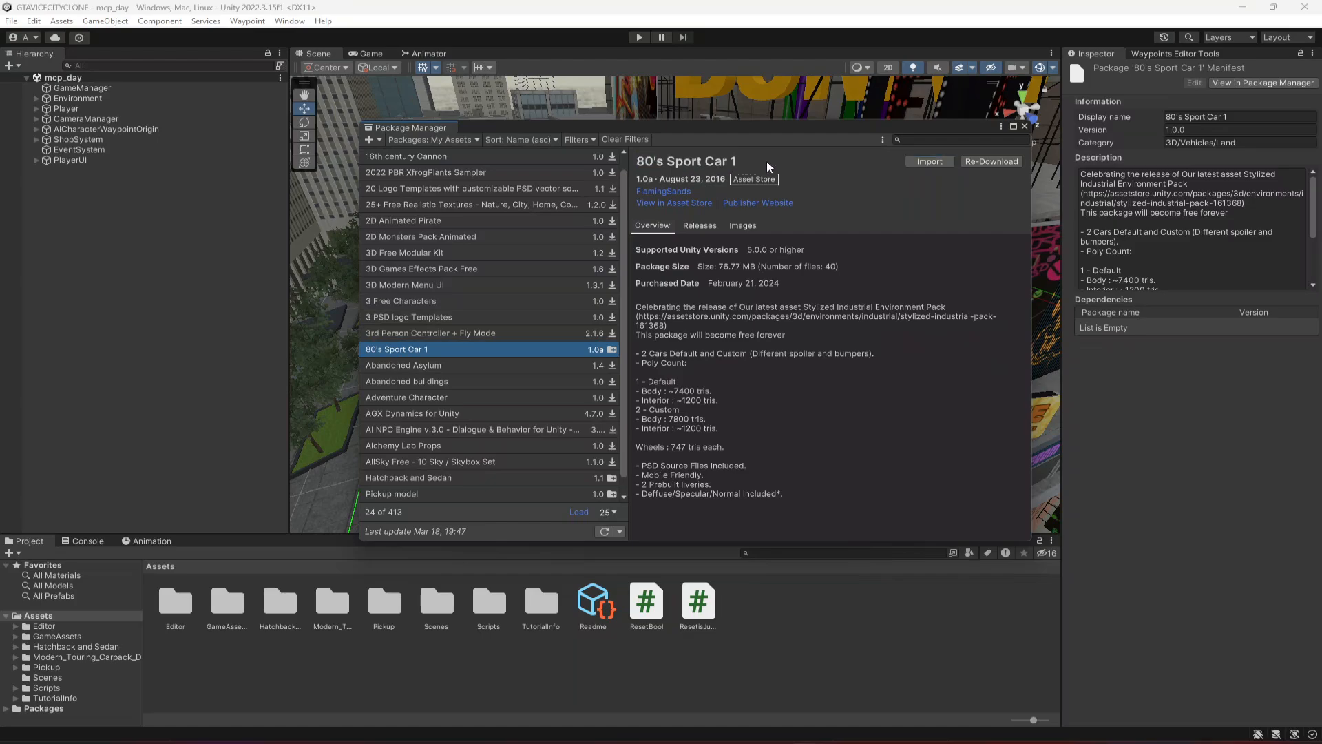
left_click(929, 163)
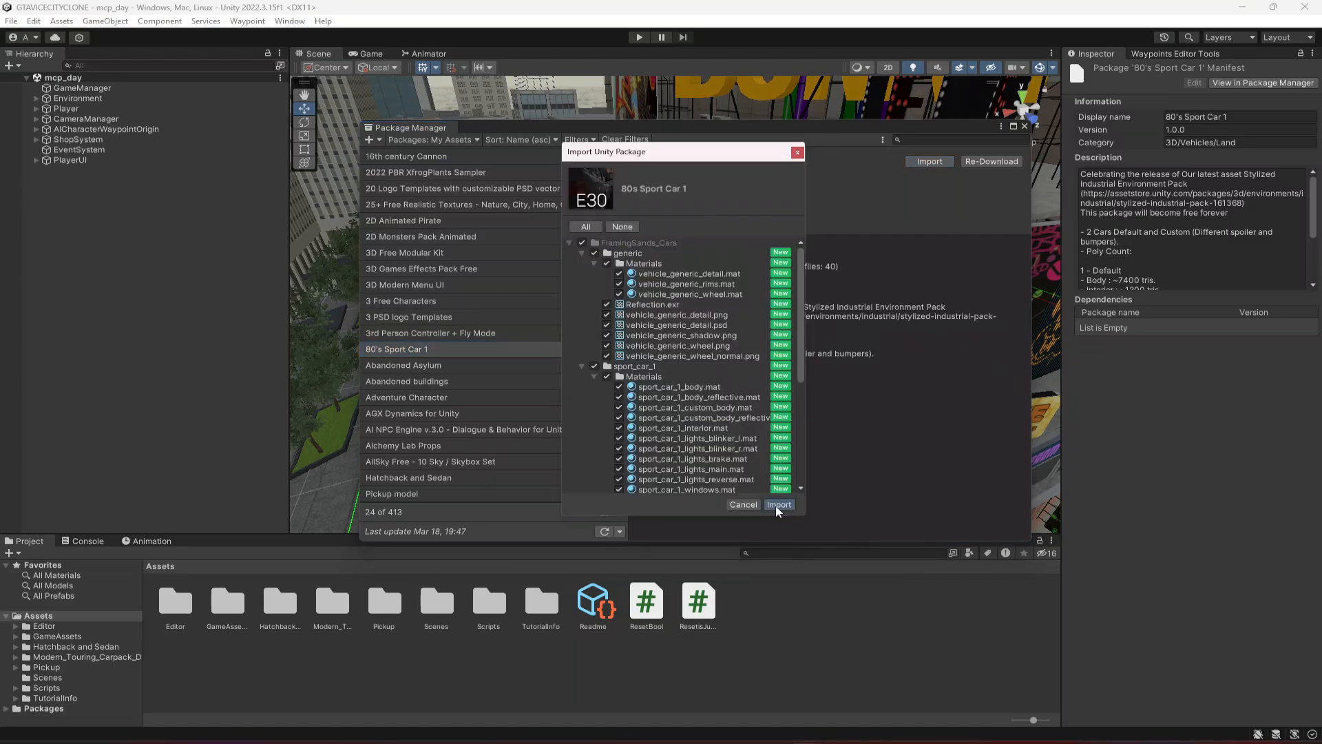
left_click(776, 505)
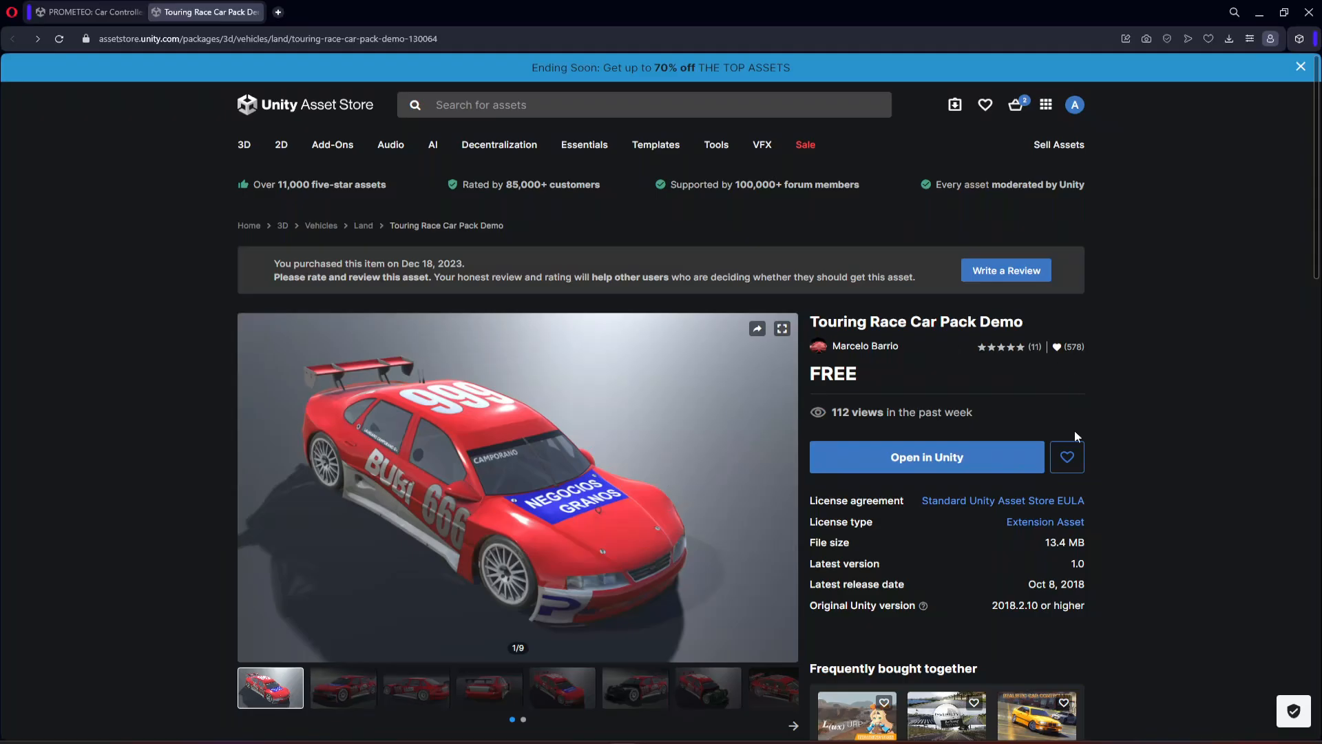
Open the Touring Race Car Pack Demo asset from its store page in the Unity Editor and import all its files.
left_click_drag(813, 324, 1033, 323)
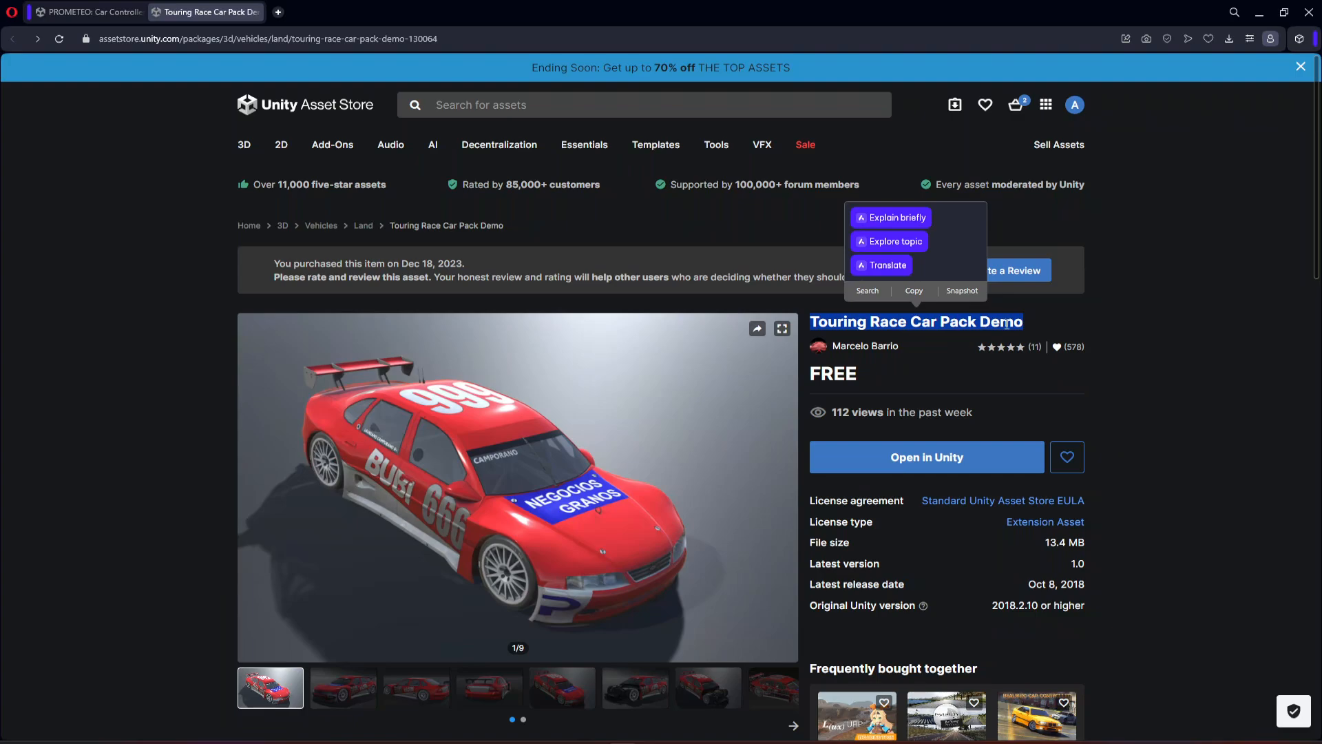
double_click(825, 372)
left_click(926, 457)
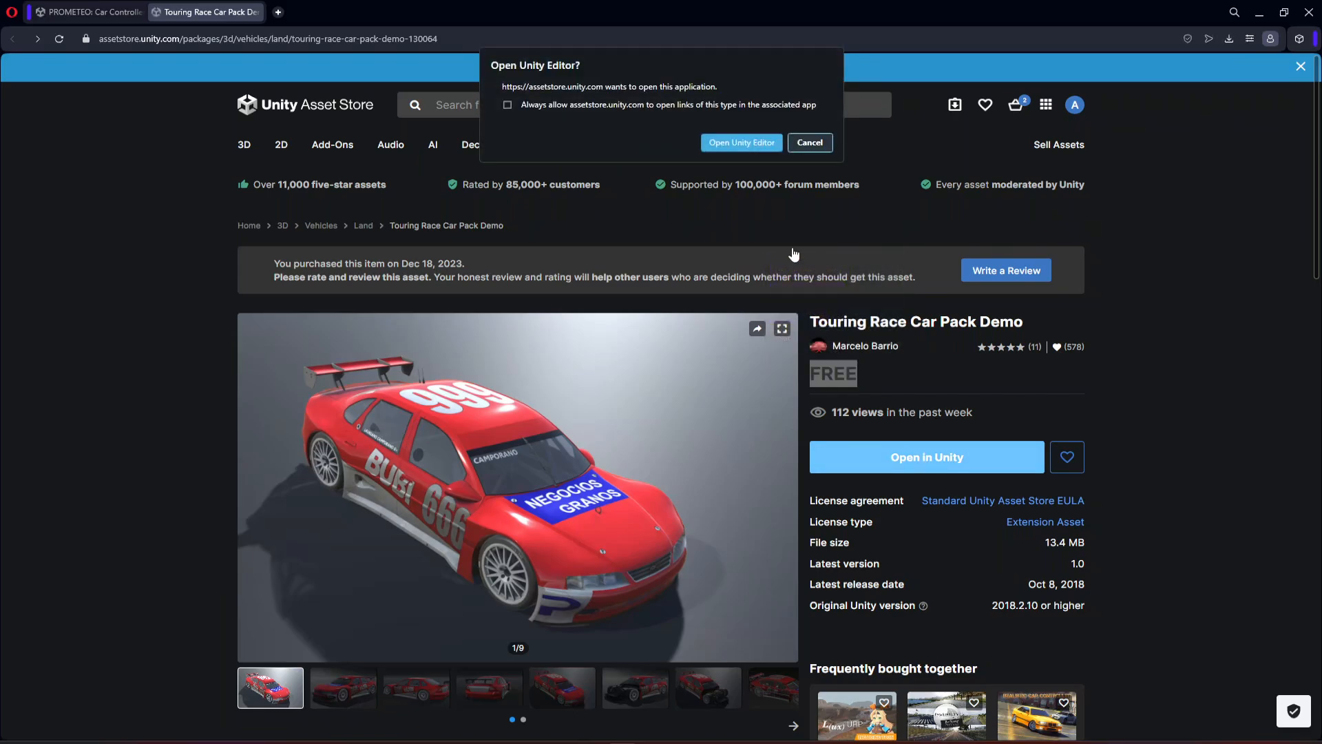
left_click(754, 141)
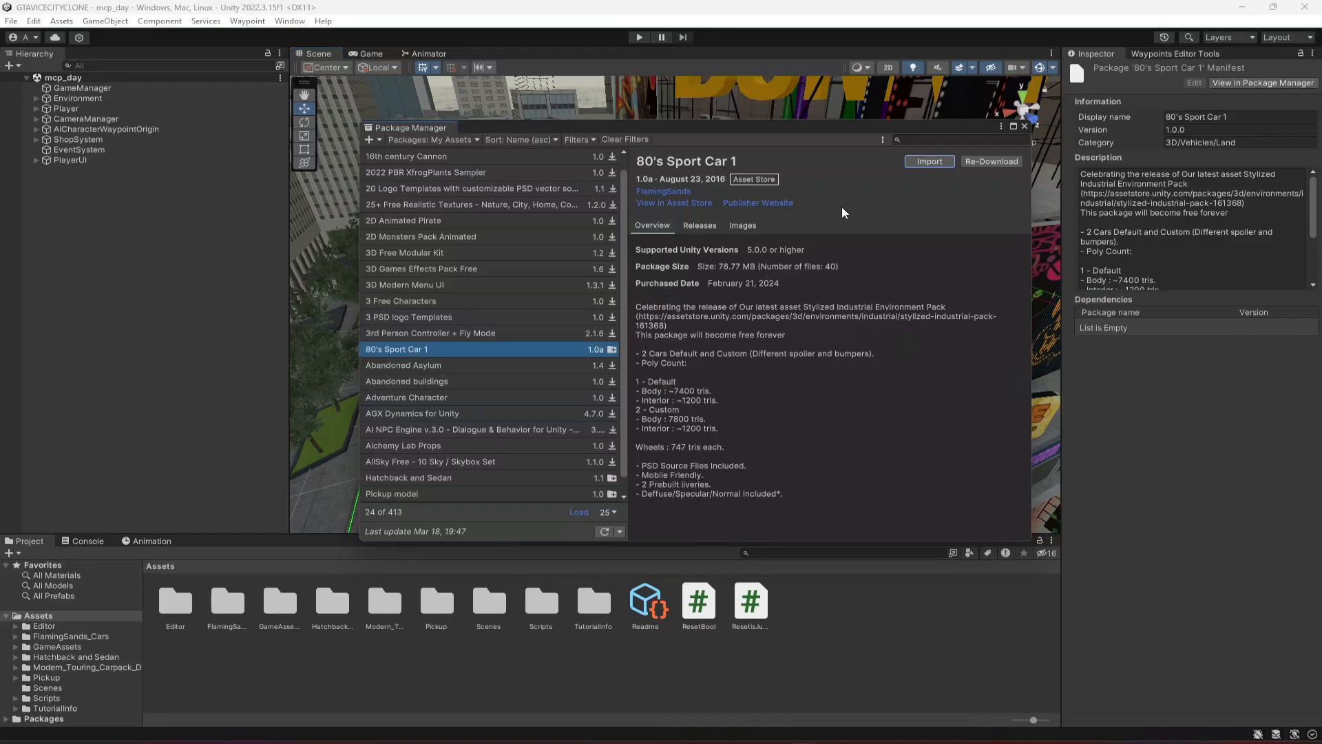
left_click(915, 161)
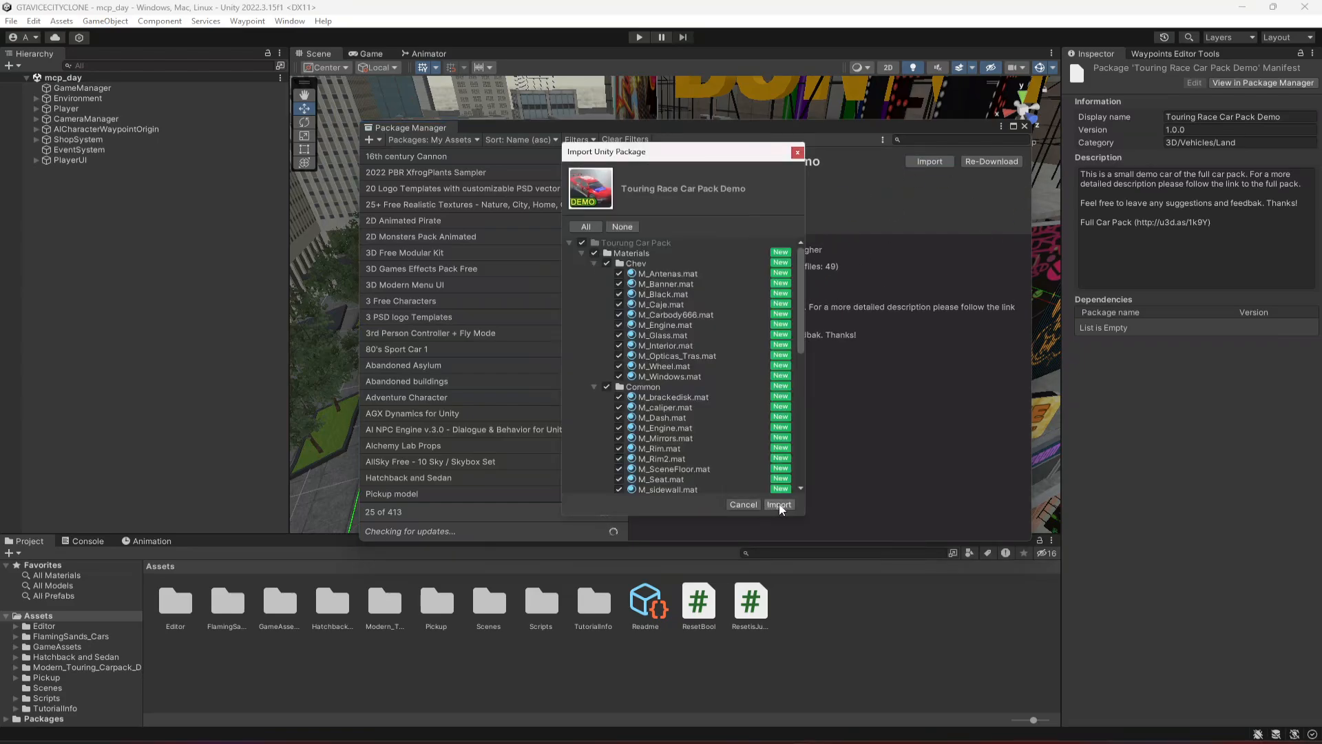
left_click(779, 505)
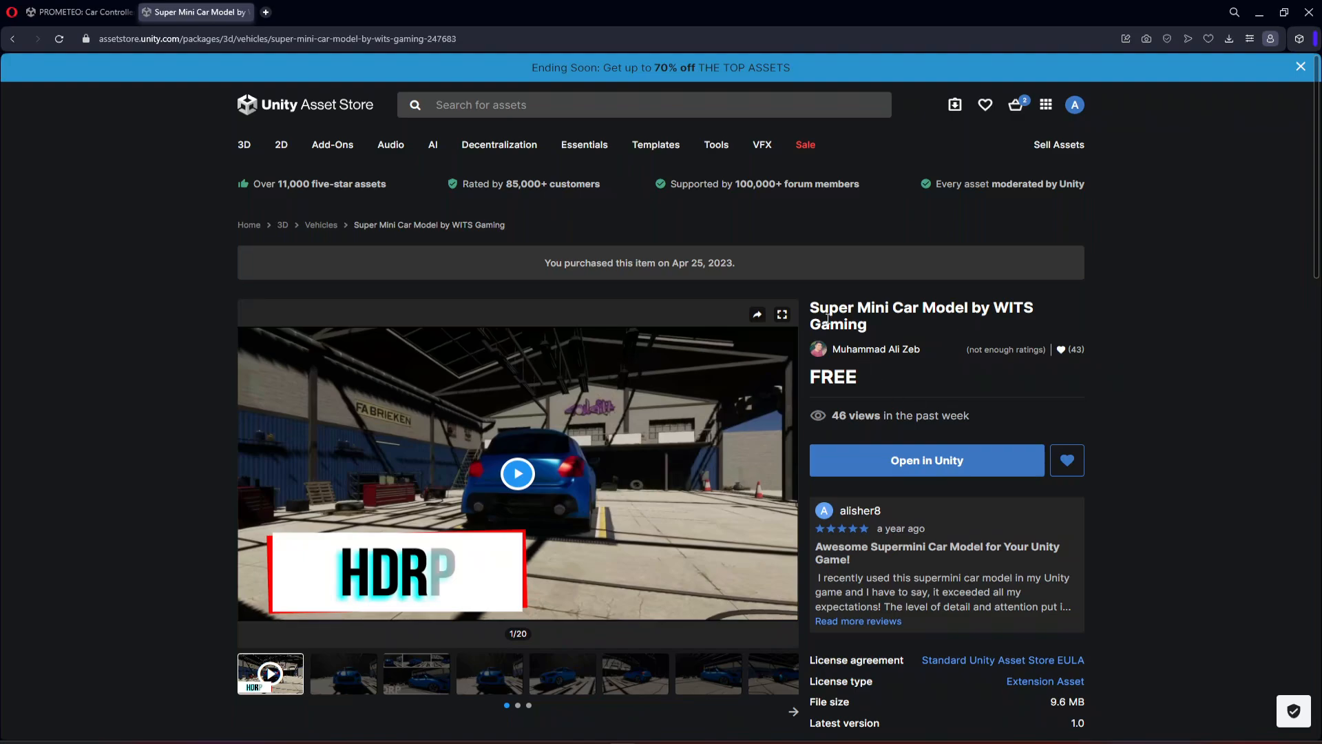
left_click_drag(813, 306, 1040, 324)
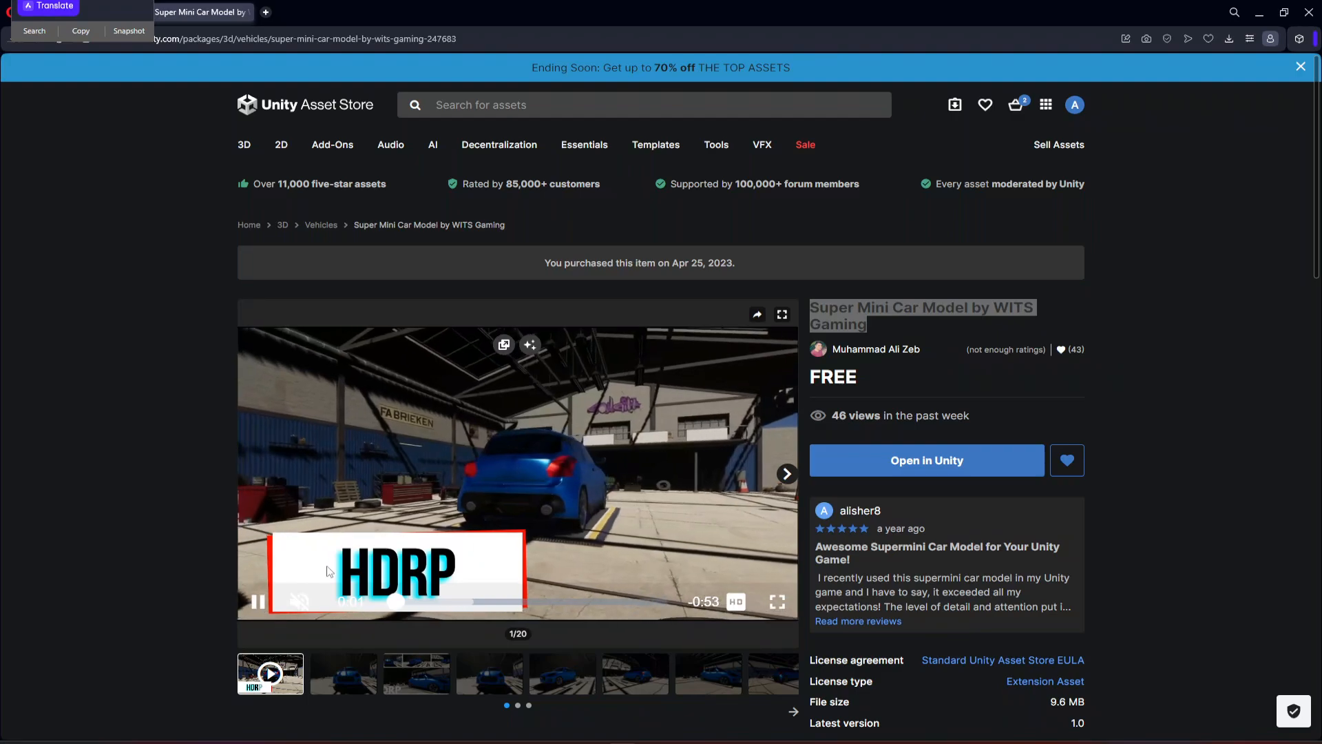
left_click(283, 595)
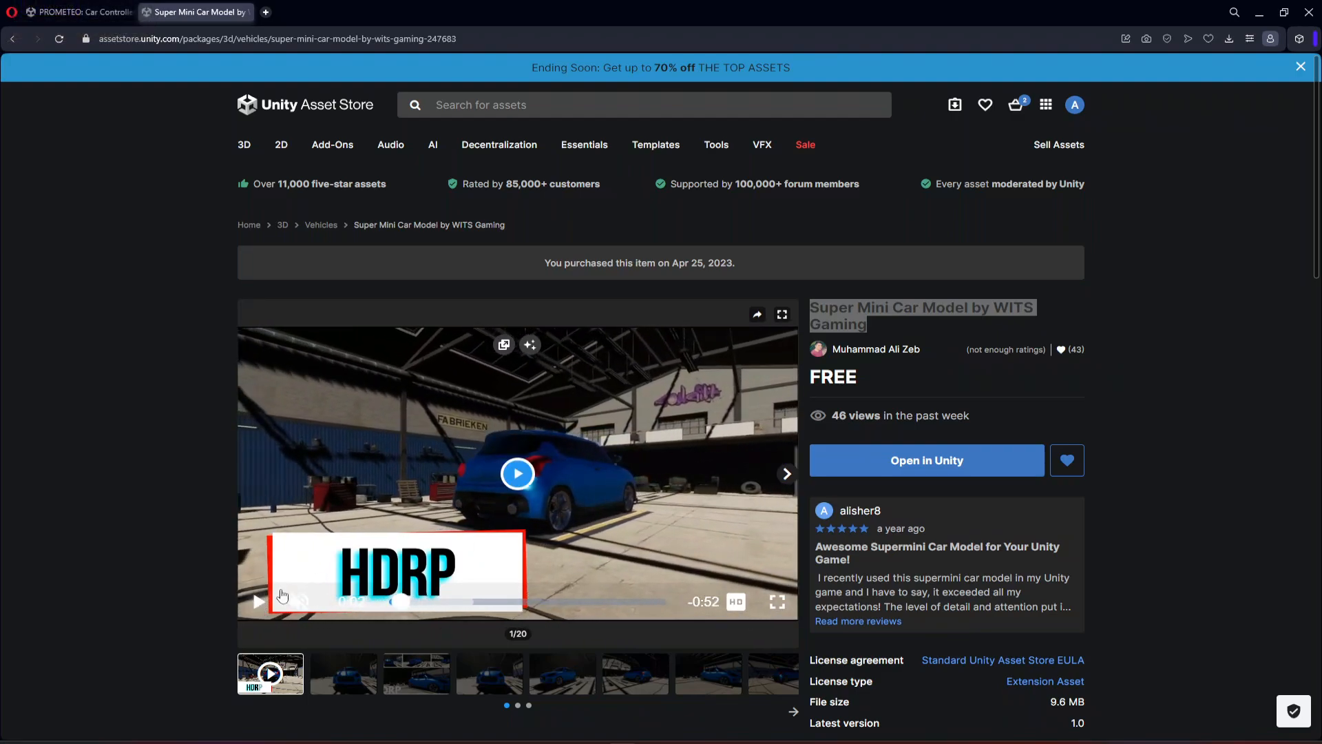
double_click(832, 376)
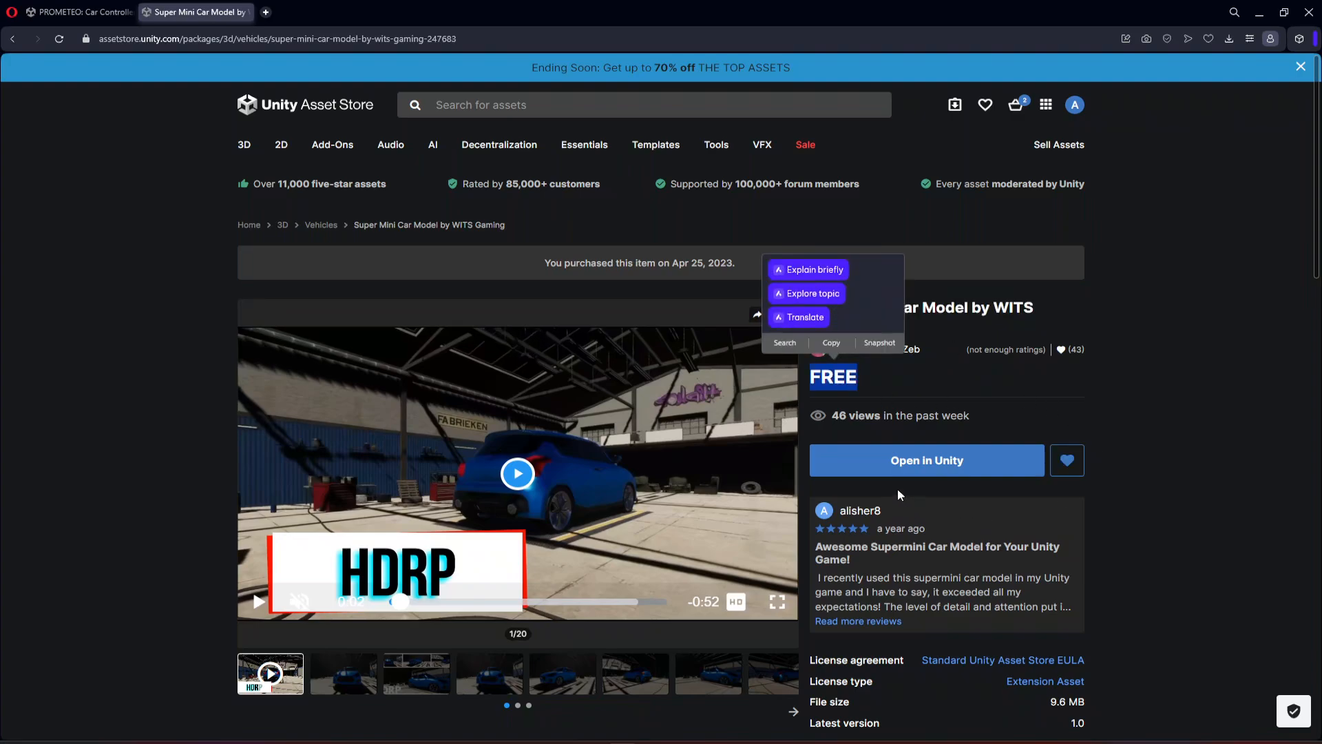
left_click(1209, 391)
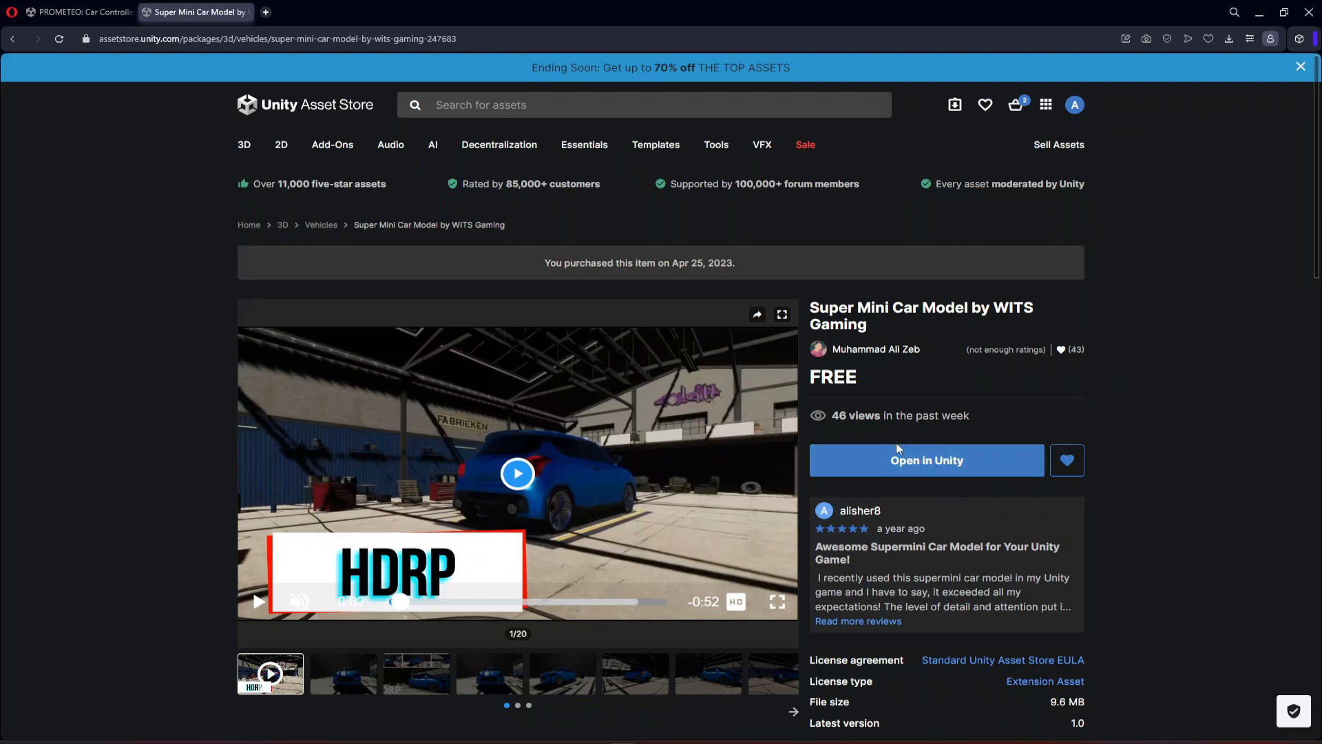
Open the Super Mini Car Model by WITS Gaming asset in the Unity Editor, import all its files, and close the Package Manager.
left_click(926, 462)
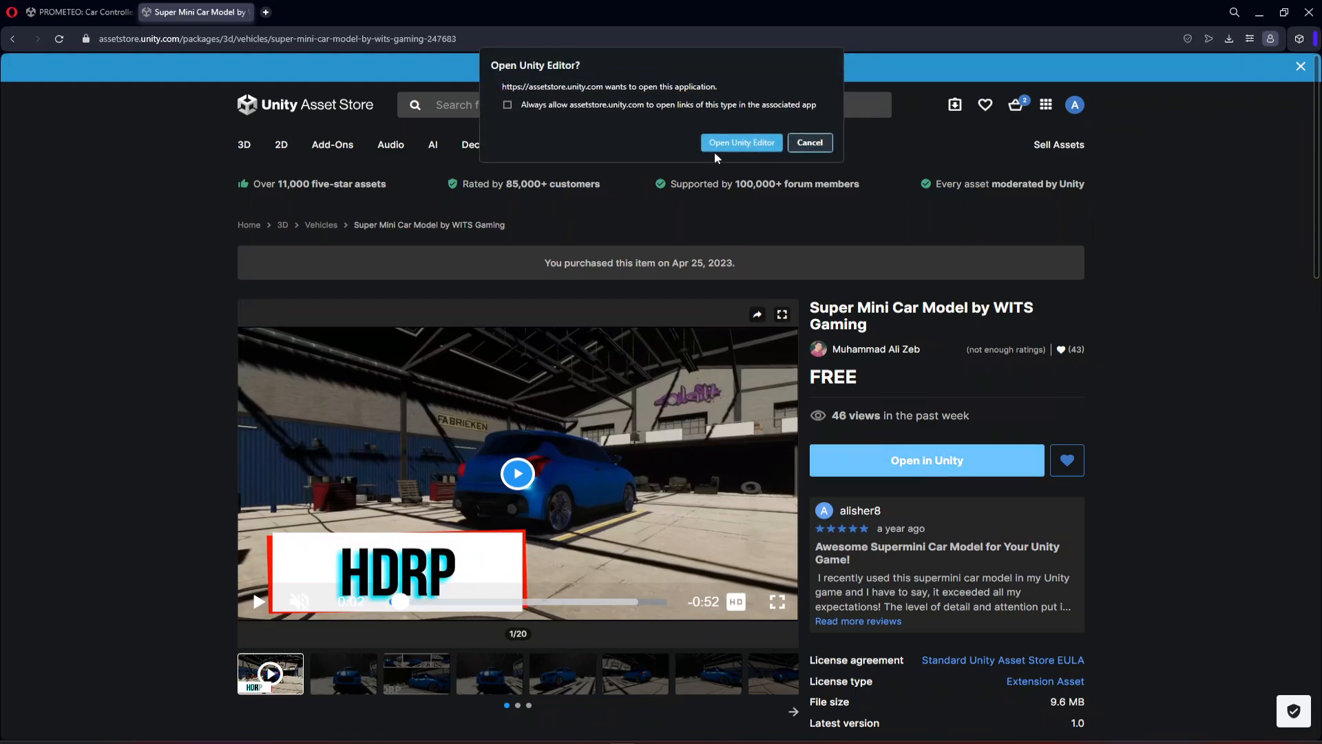
left_click(736, 146)
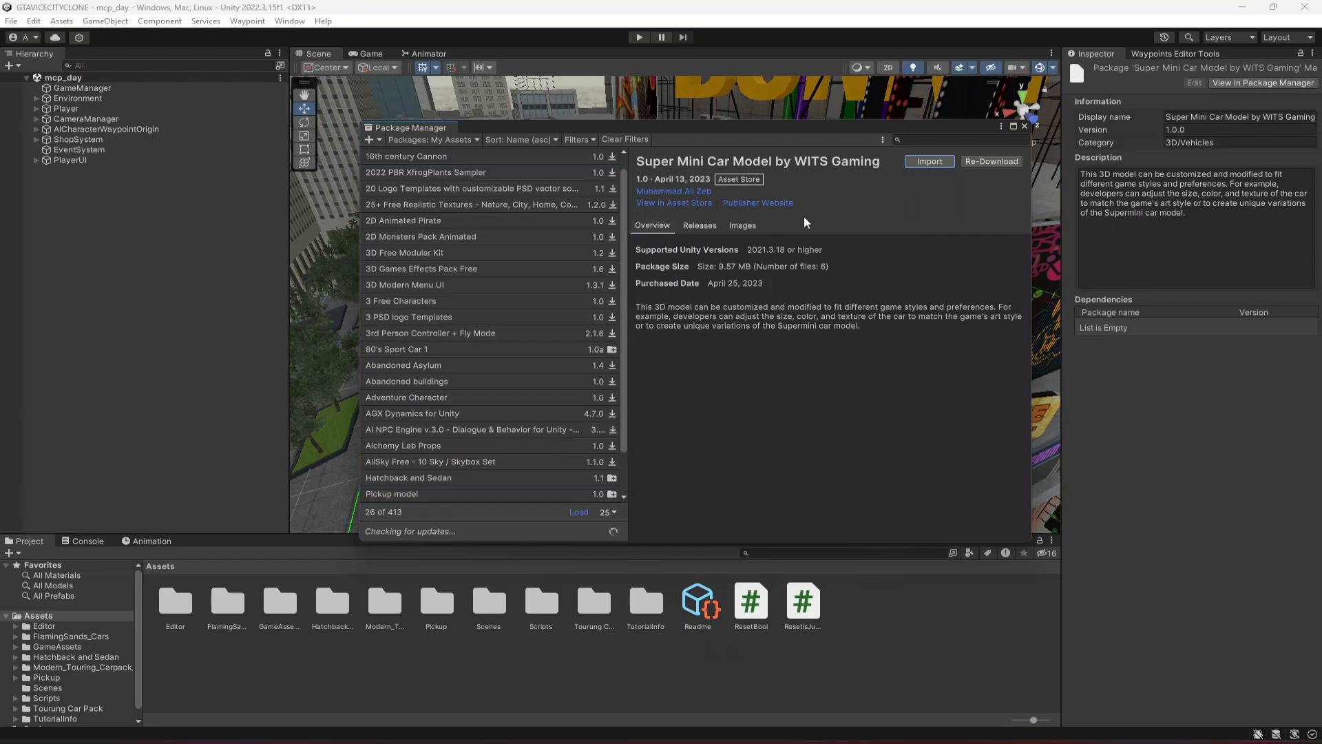
left_click(930, 162)
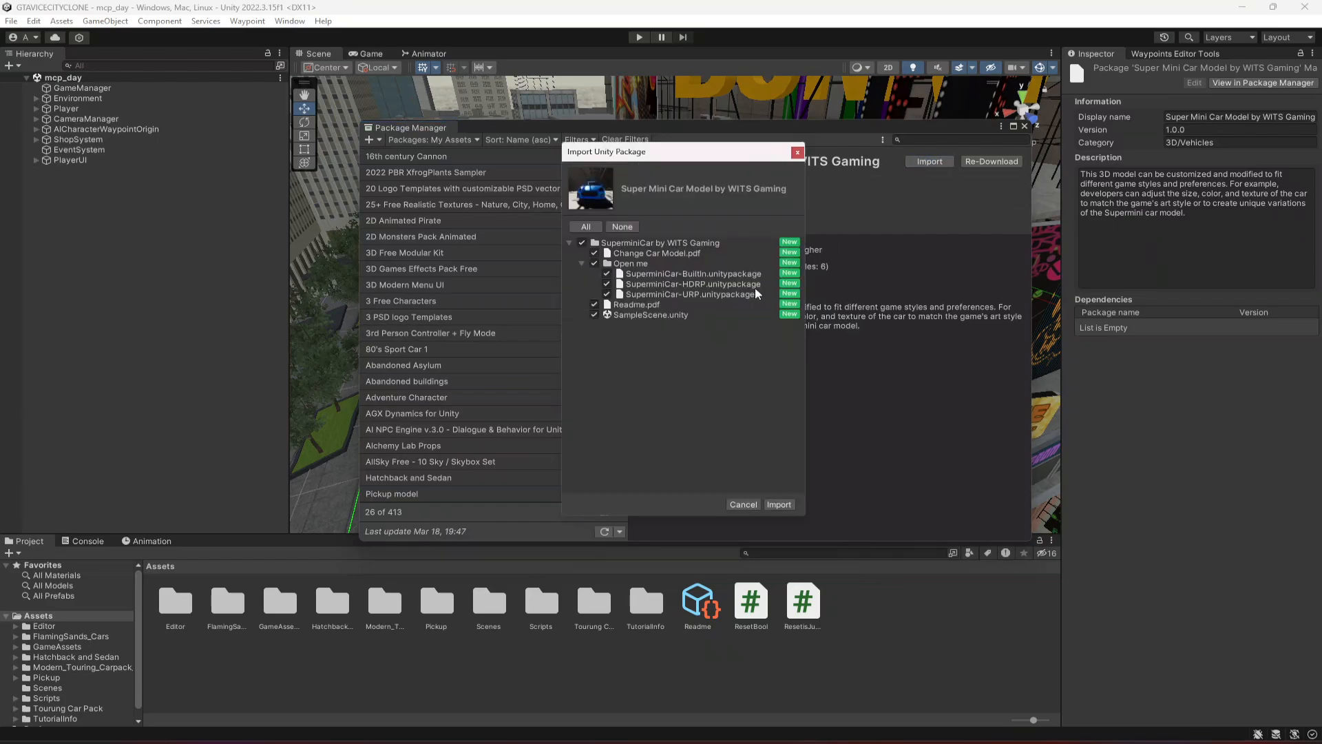
left_click(780, 504)
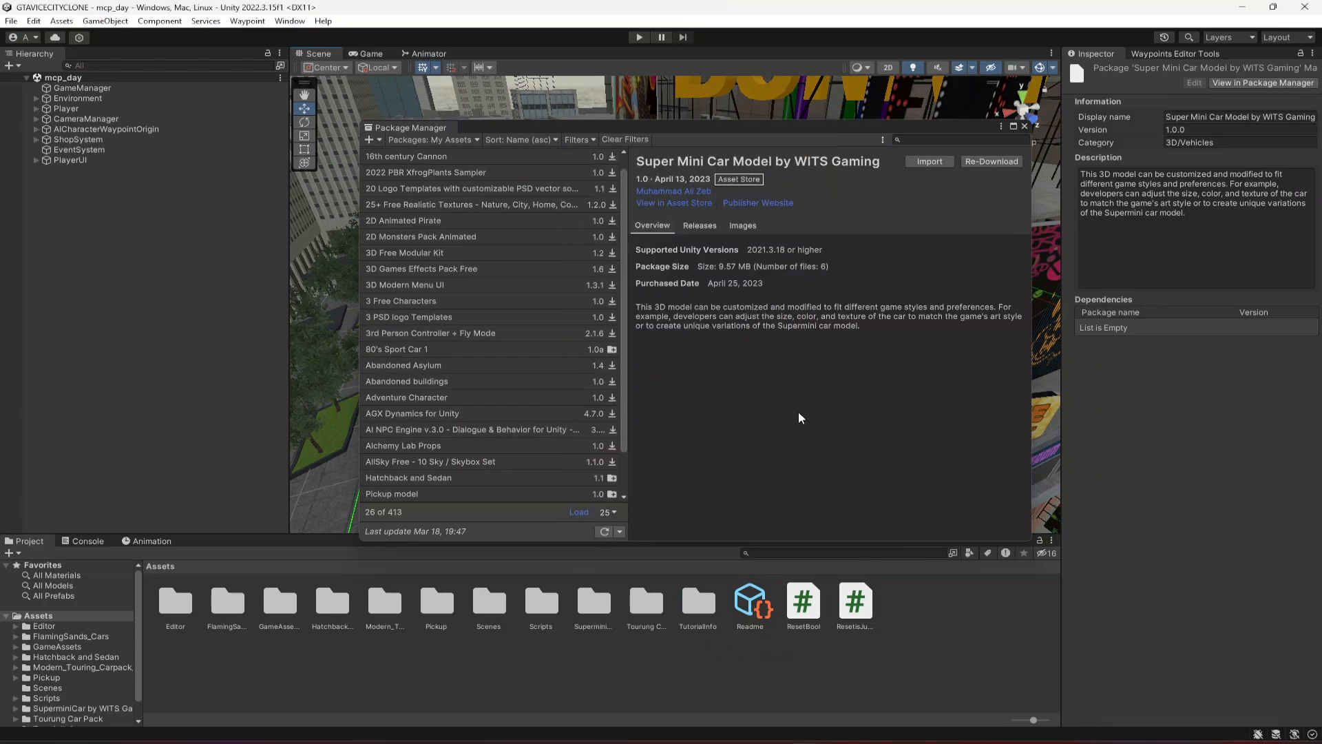
left_click(1024, 126)
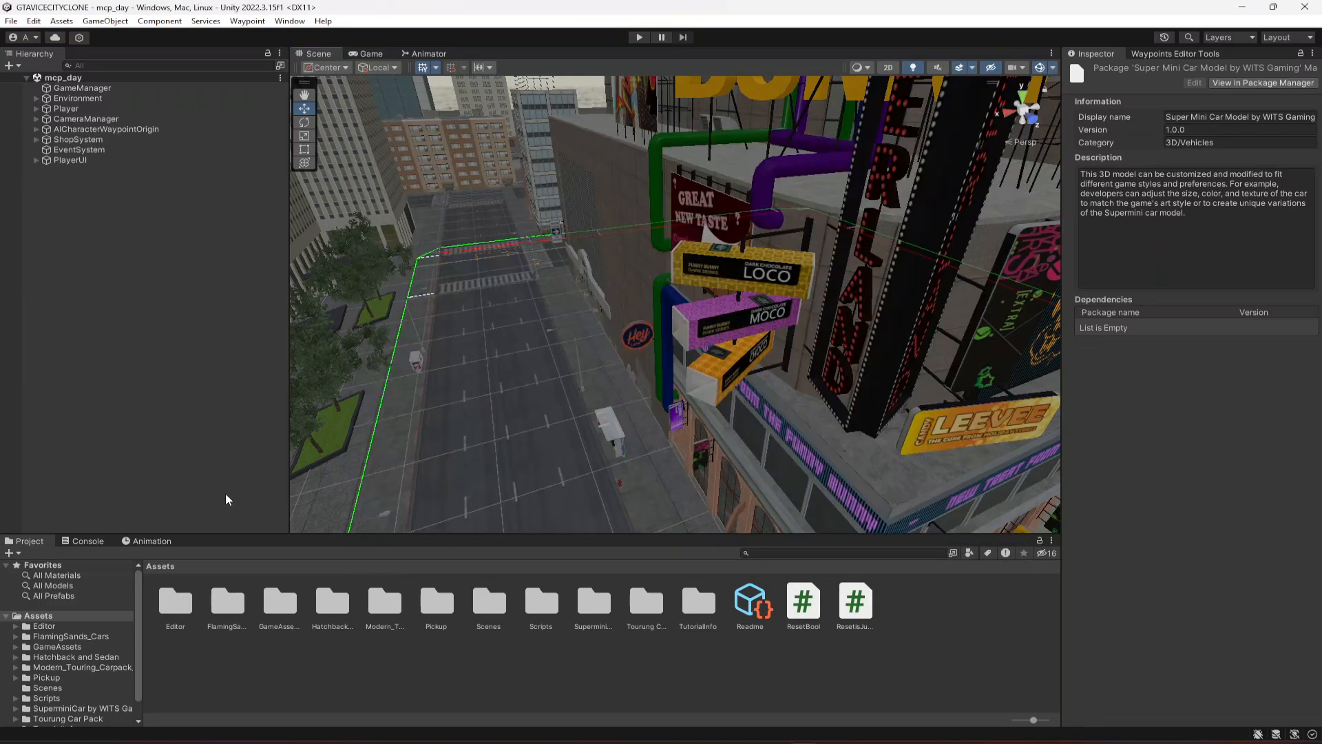
Create a new folder named Cars inside the GameAssets folder.
scroll(105, 640, "down", 1)
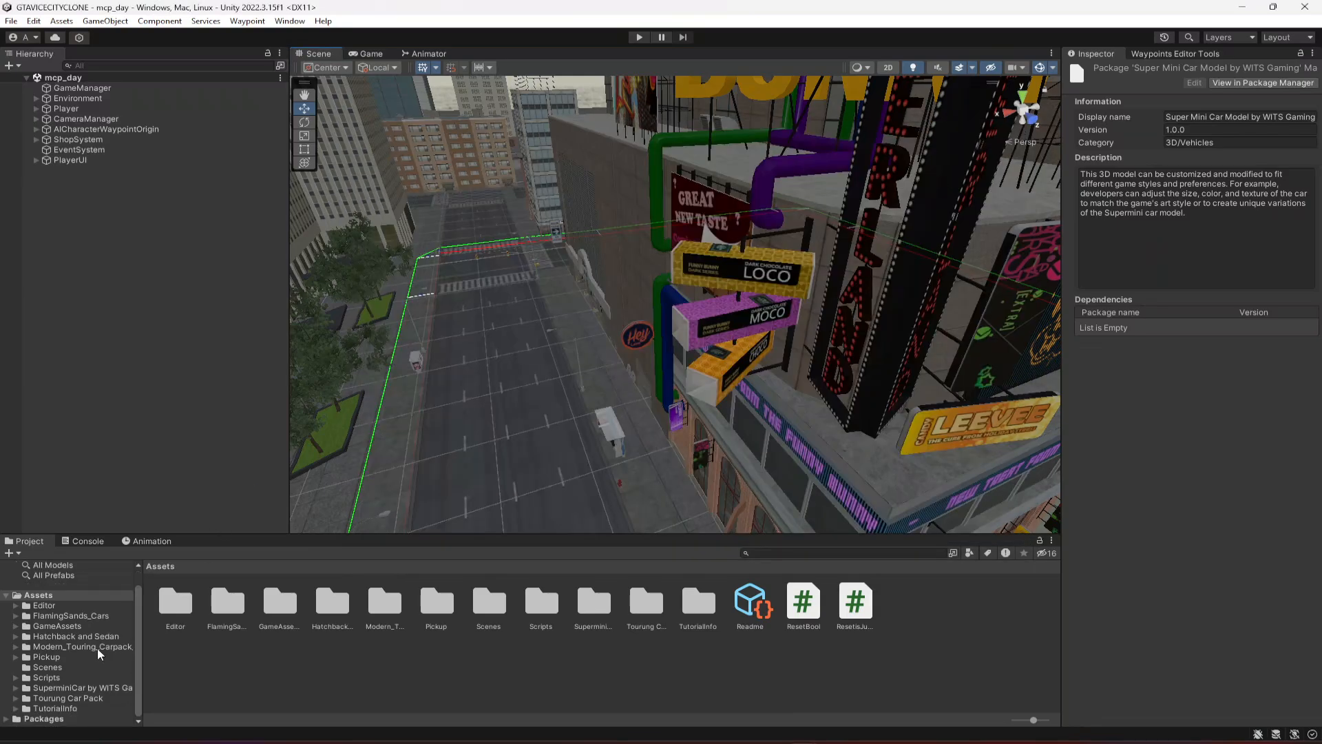
left_click(67, 626)
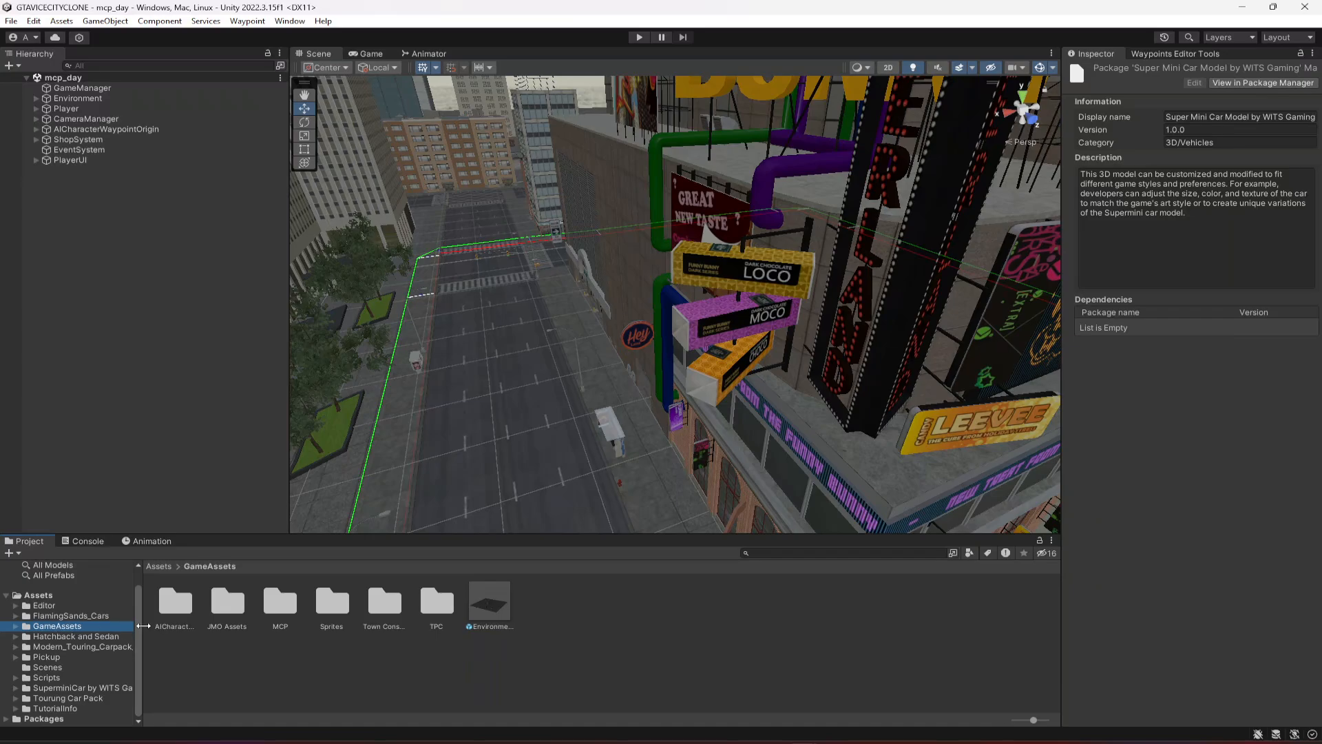
right_click(385, 662)
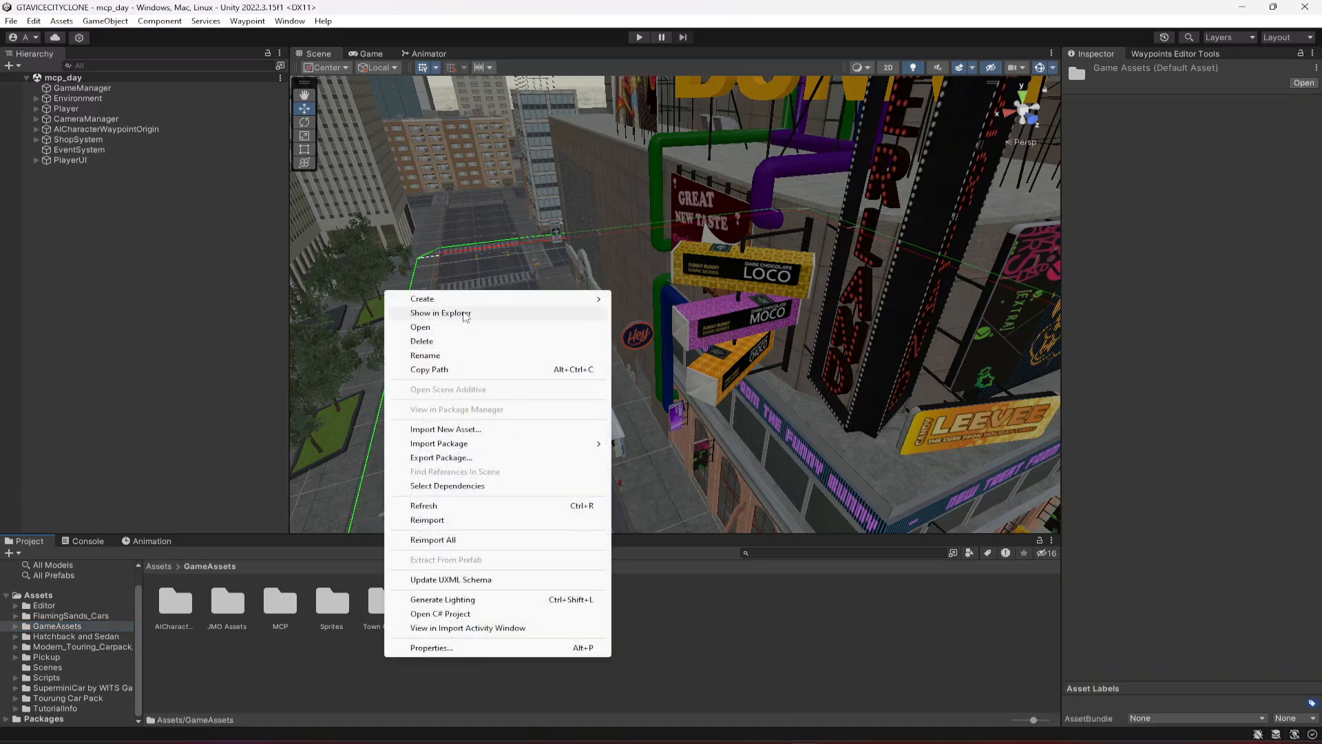
mouse_move(464, 301)
left_click(646, 140)
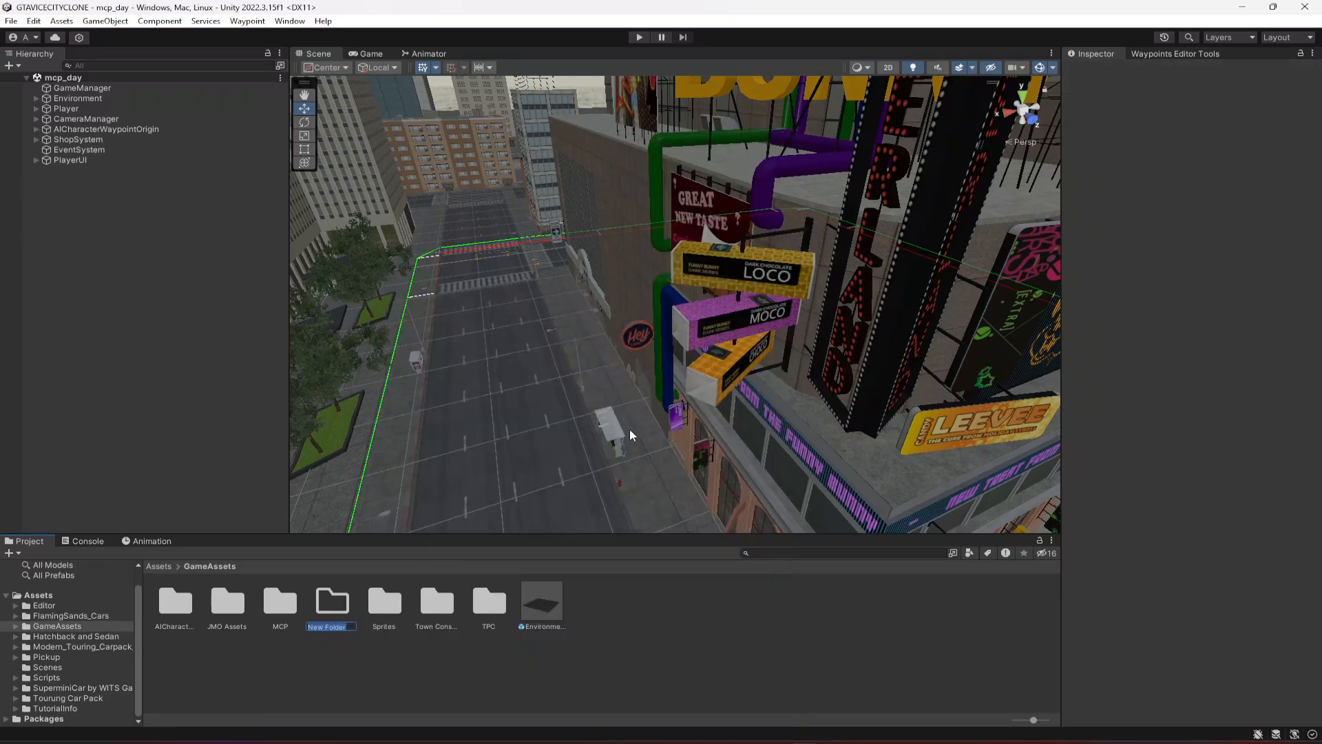
type("cars")
key("Return")
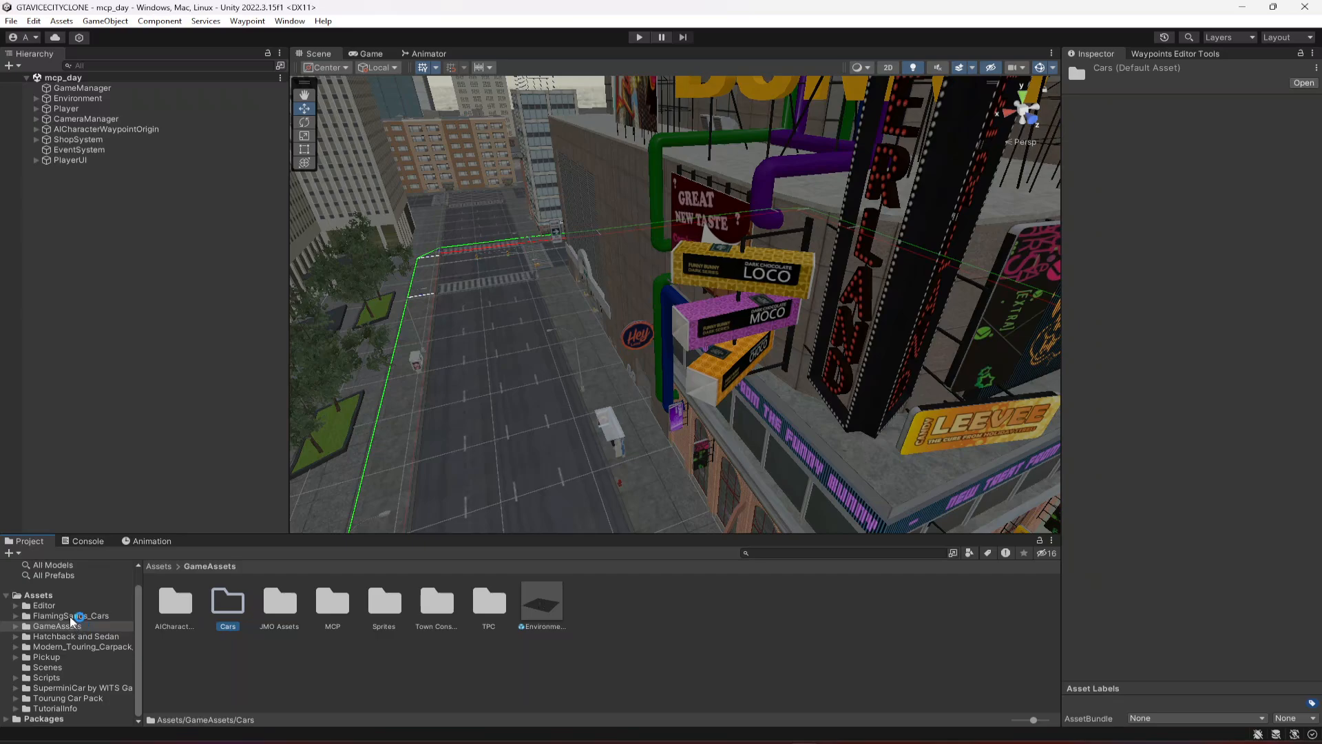
Move the FlamingSands_Cars, Hatchback and Sedan, Modern_Touring_Carpack, Pickup, Tourung Car Pack and SuperminiCar by WITS Gaming folders into the Cars folder.
left_click_drag(70, 617, 232, 607)
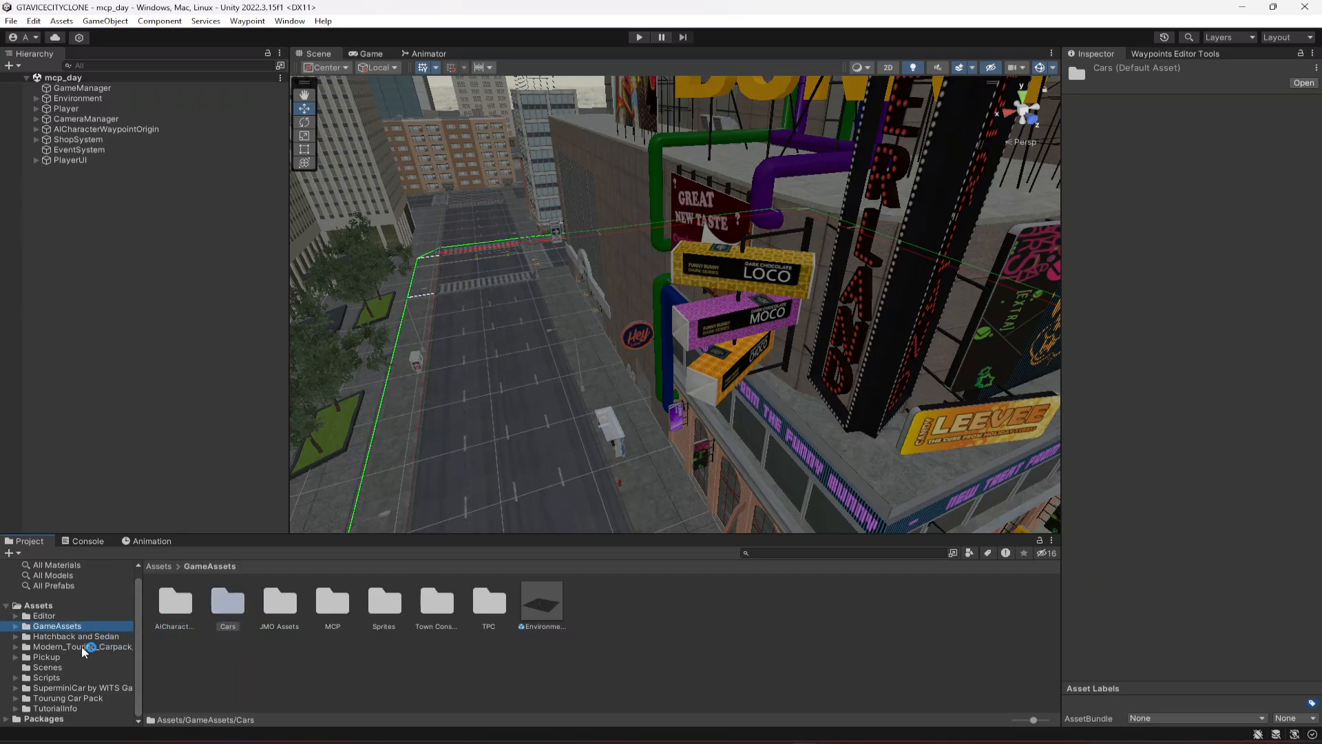
mouse_move(63, 638)
left_mouse_down()
mouse_move(219, 622)
mouse_move(227, 604)
left_mouse_up()
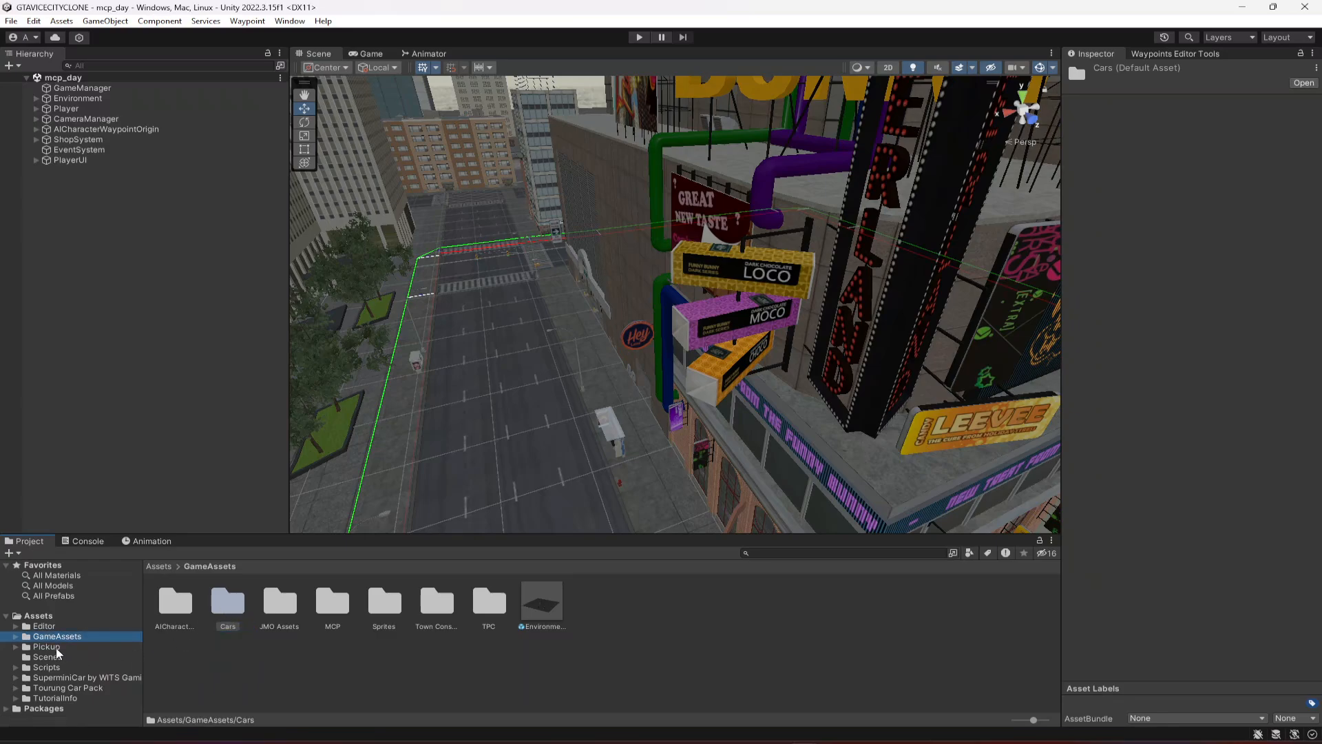
left_click(47, 647)
left_click(50, 637)
left_click_drag(56, 647, 177, 633)
left_click_drag(236, 597, 233, 600)
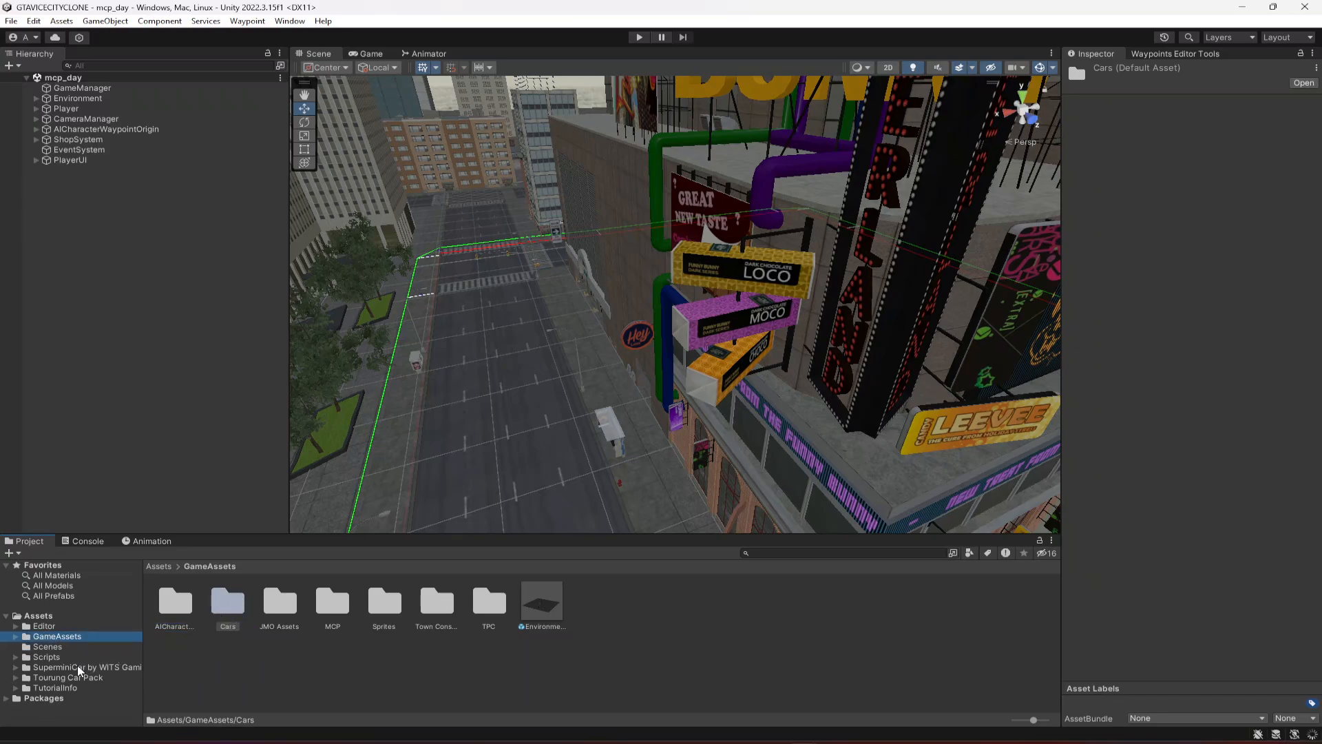
left_click_drag(65, 679, 232, 603)
left_click_drag(60, 668, 201, 653)
left_click_drag(227, 606, 225, 600)
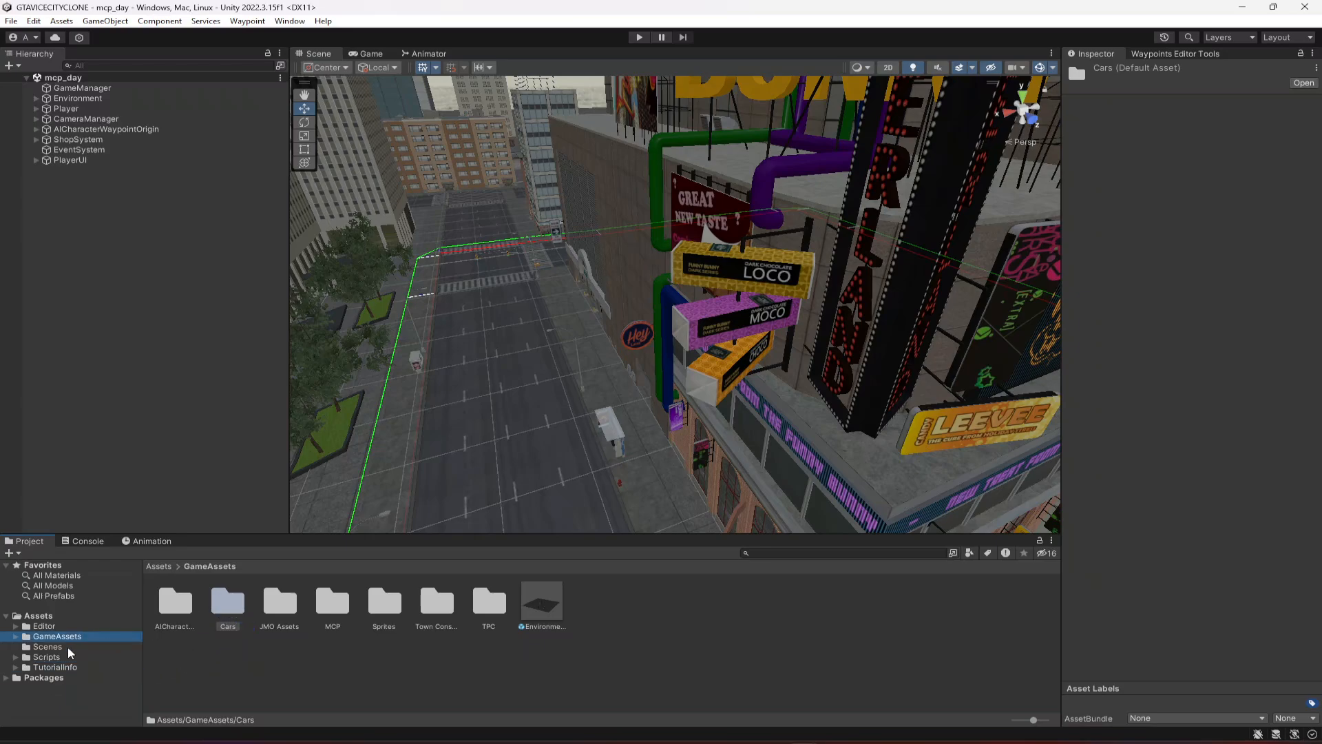
Examine the sport_car_1 model and prefab previews from several angles in the FlamingSands_Cars folder inside Cars.
left_click(231, 601)
double_click(232, 601)
double_click(180, 604)
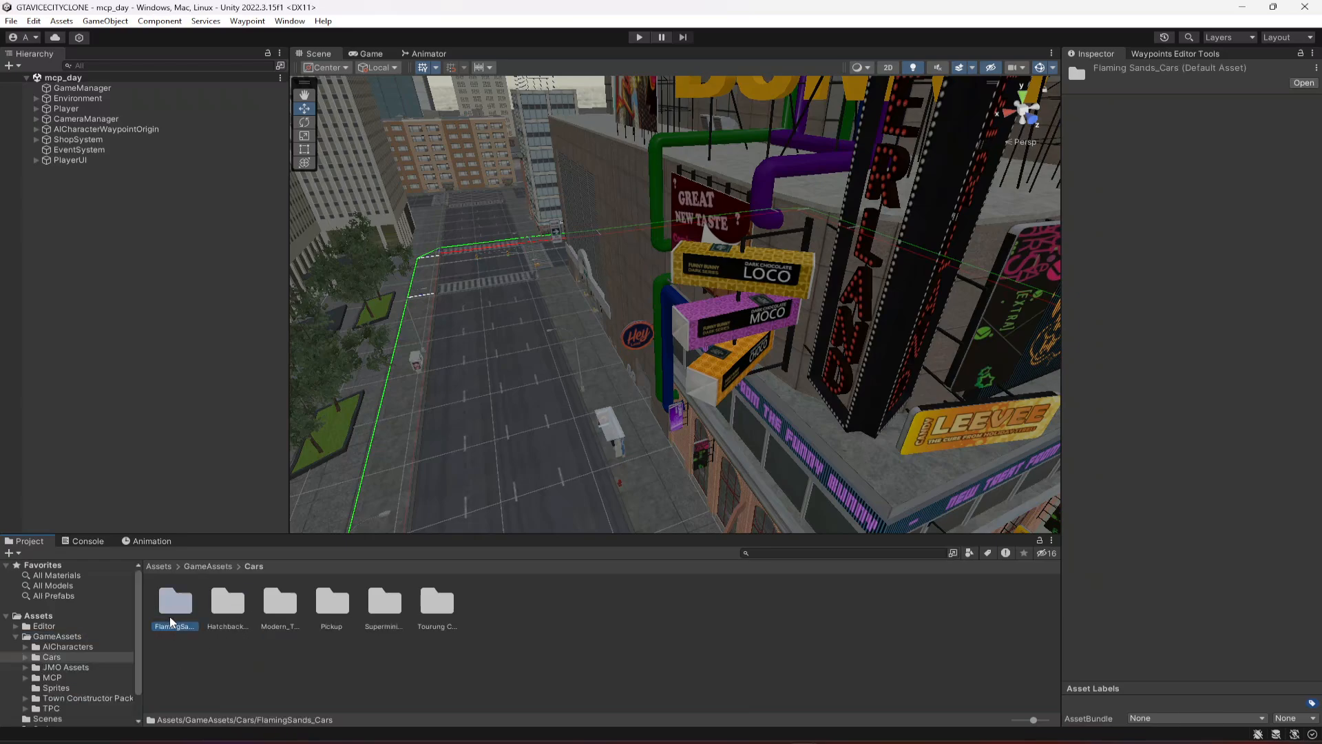
double_click(220, 611)
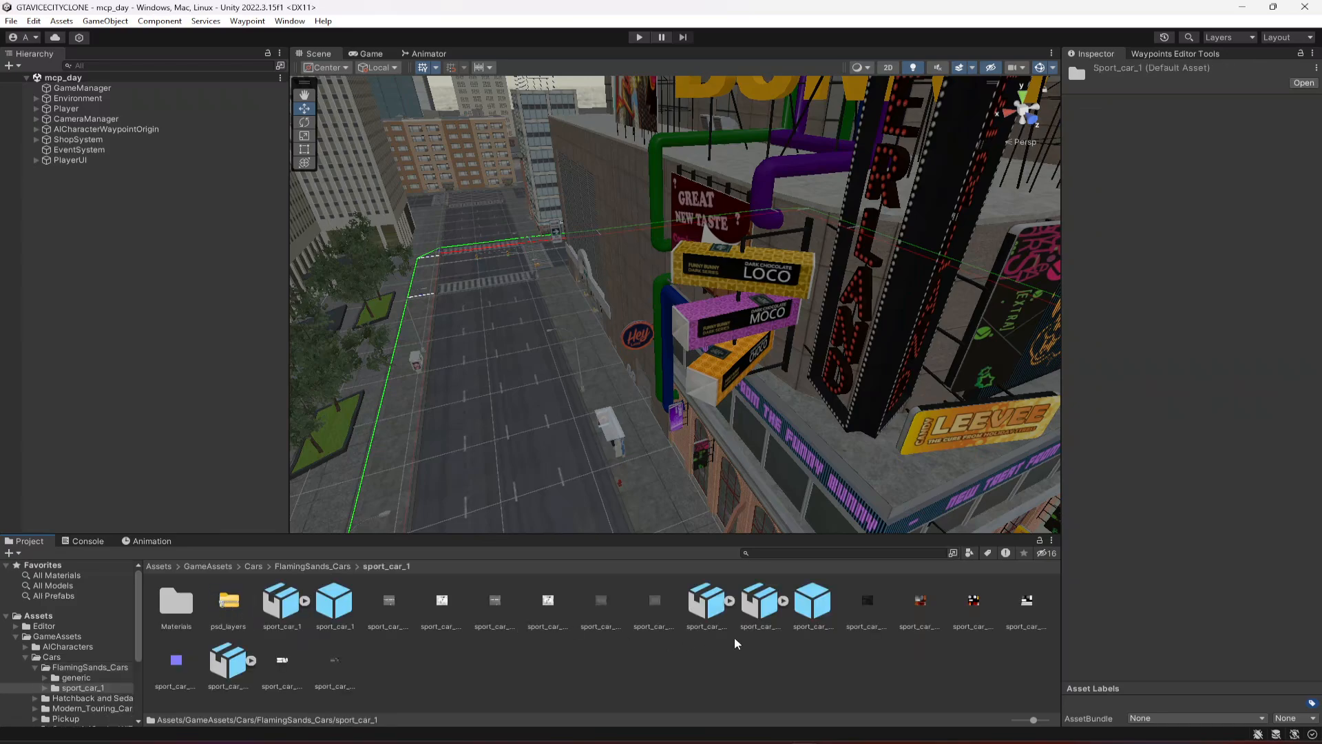
left_click(274, 614)
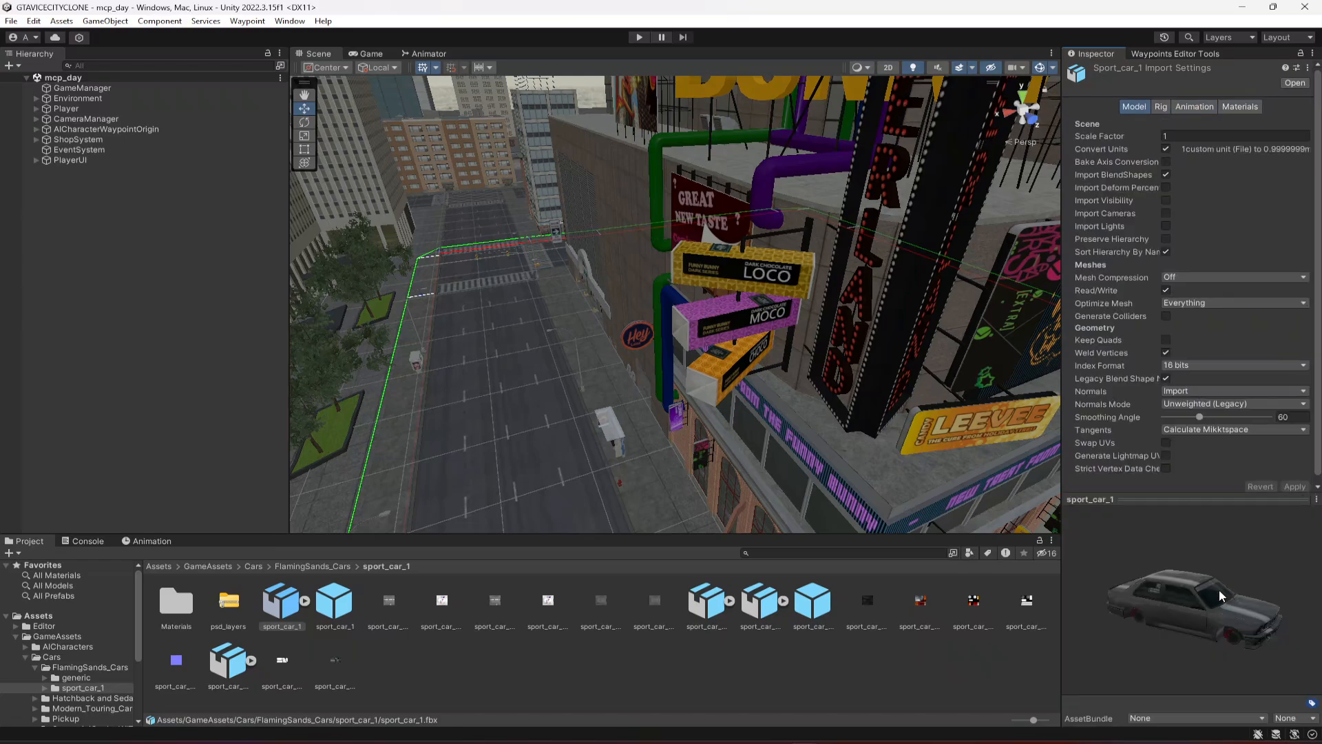
left_click_drag(1197, 498, 1199, 418)
left_click_drag(1204, 599, 1091, 610)
left_click(339, 603)
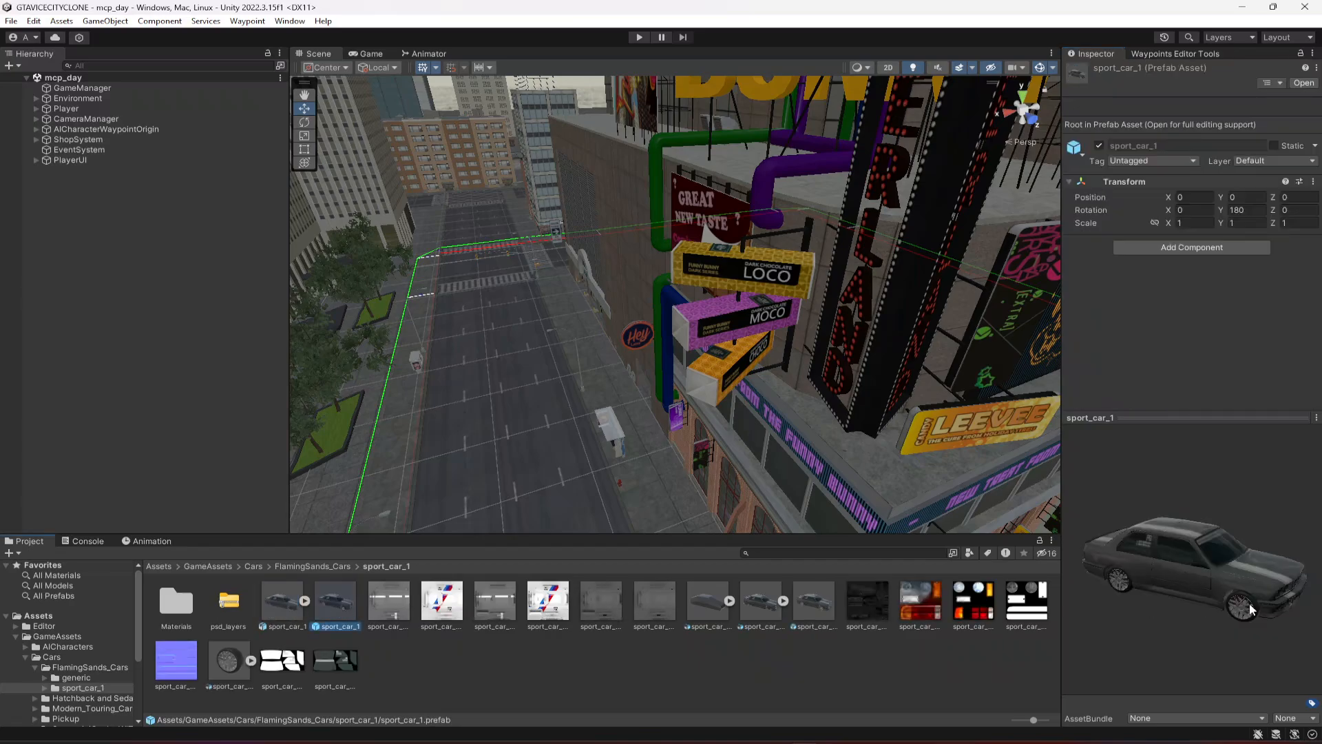
left_click_drag(1249, 598, 1015, 601)
Return to the Cars folder and open the Open me subfolder of SuperminiCar by WITS Gaming.
left_click(325, 566)
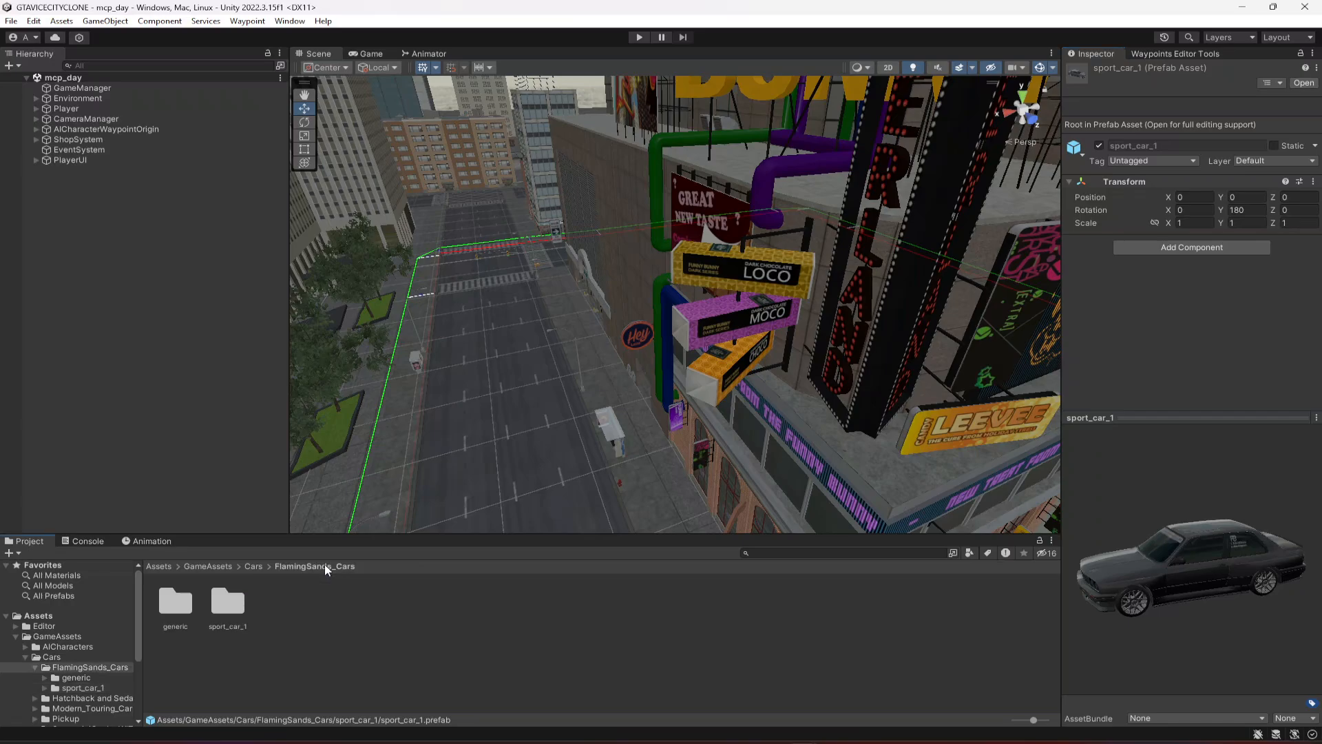
left_click(254, 566)
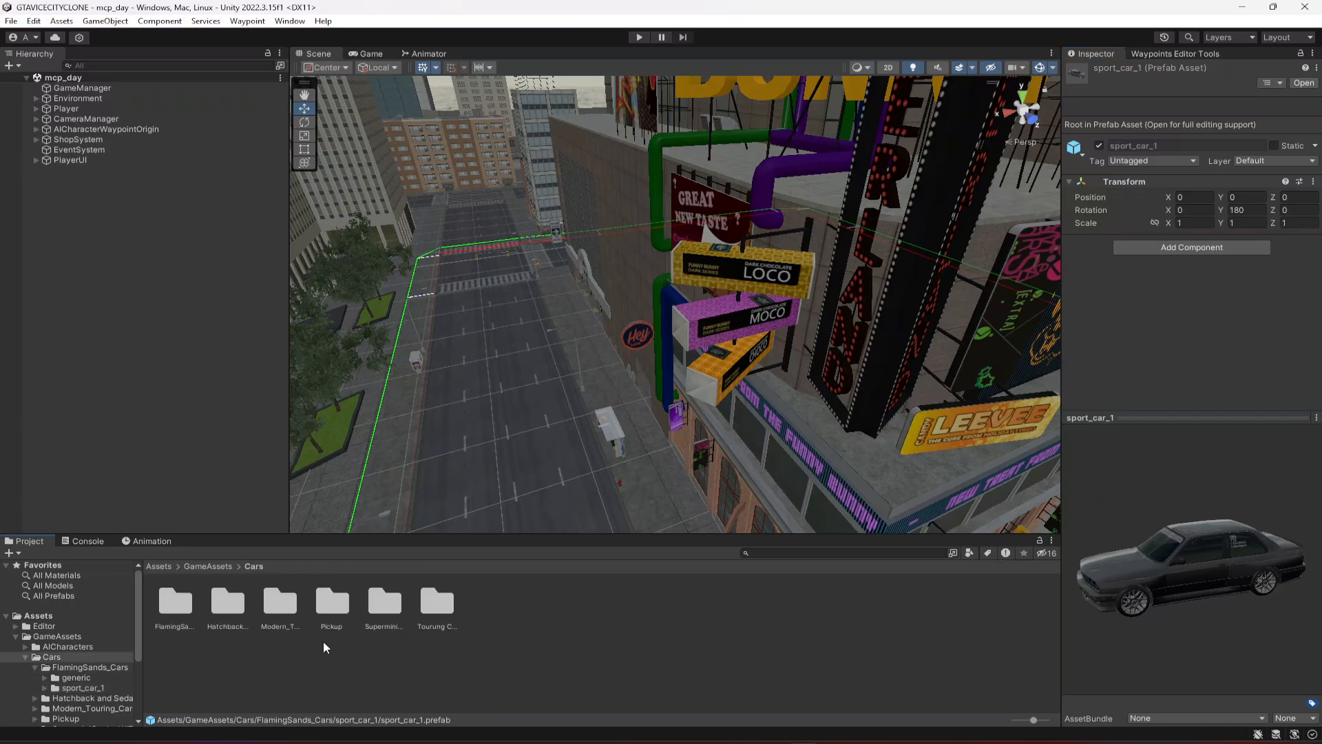
double_click(383, 599)
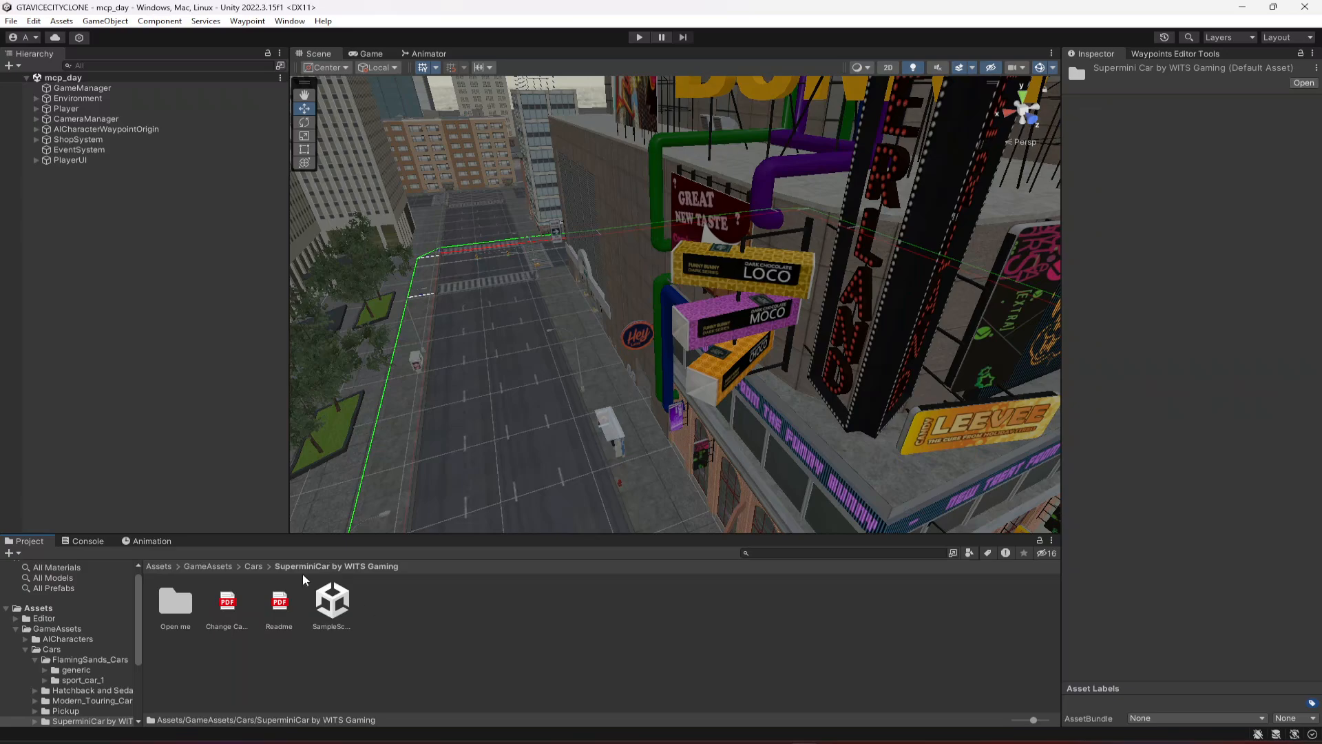
left_click(220, 618)
left_click(278, 623)
left_click(224, 612)
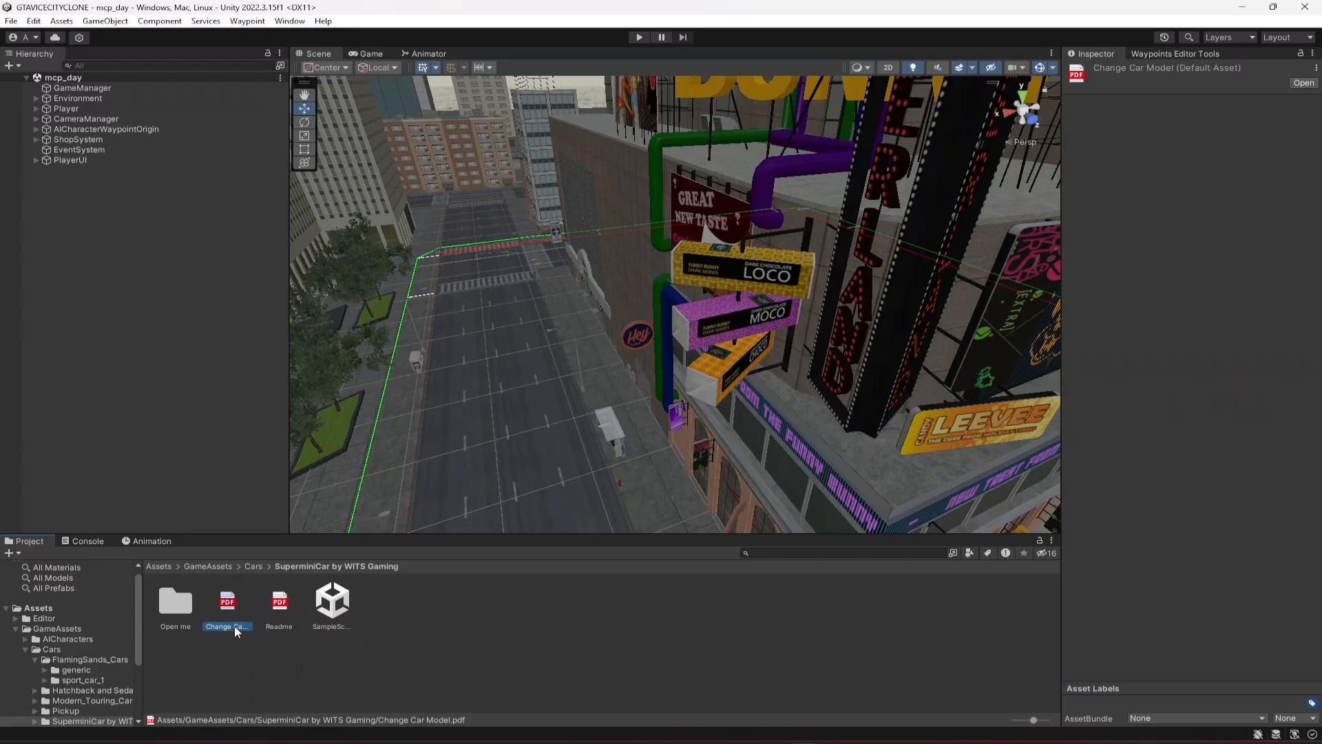
double_click(178, 610)
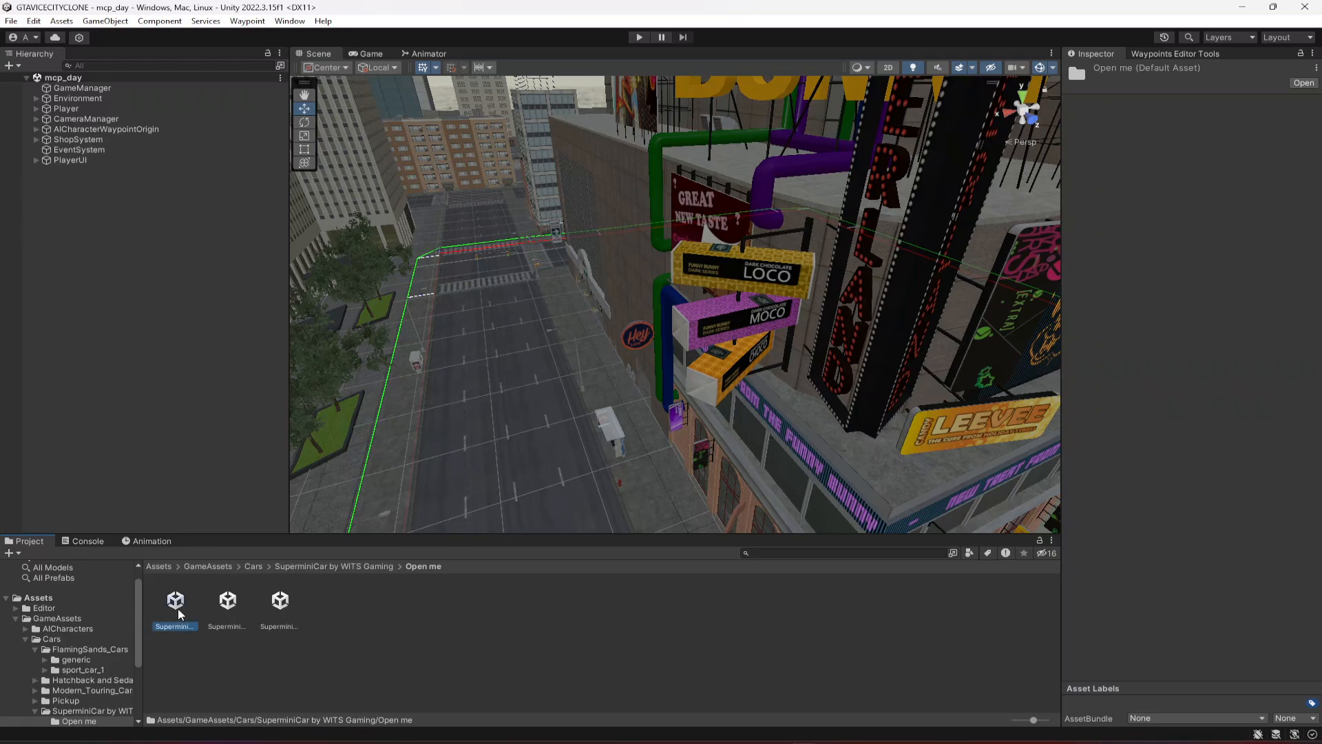
Check which render pipeline each of the SuperminiCar packages in the Open me folder is made for.
left_click(176, 604)
left_click(226, 609)
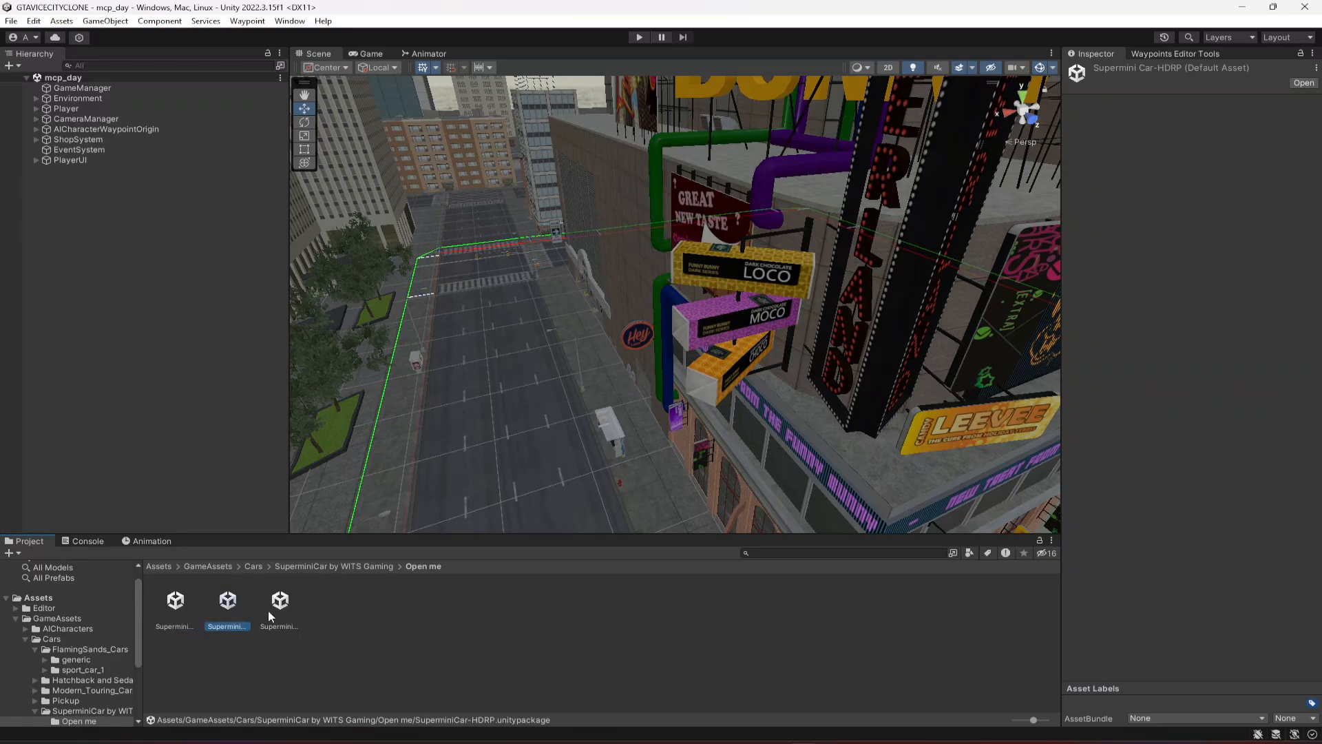
left_click(274, 609)
left_click(178, 610)
left_click(234, 605)
left_click(279, 609)
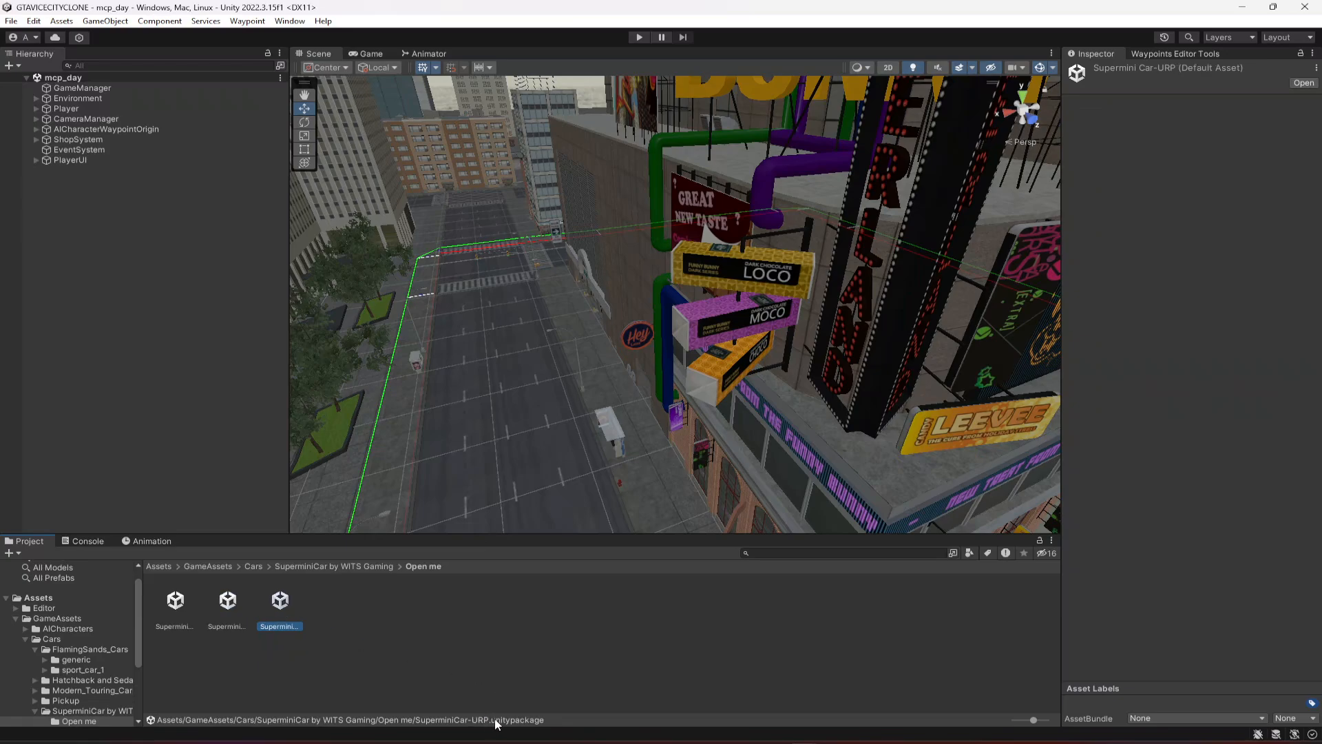
double_click(280, 606)
left_click(797, 152)
left_click(236, 619)
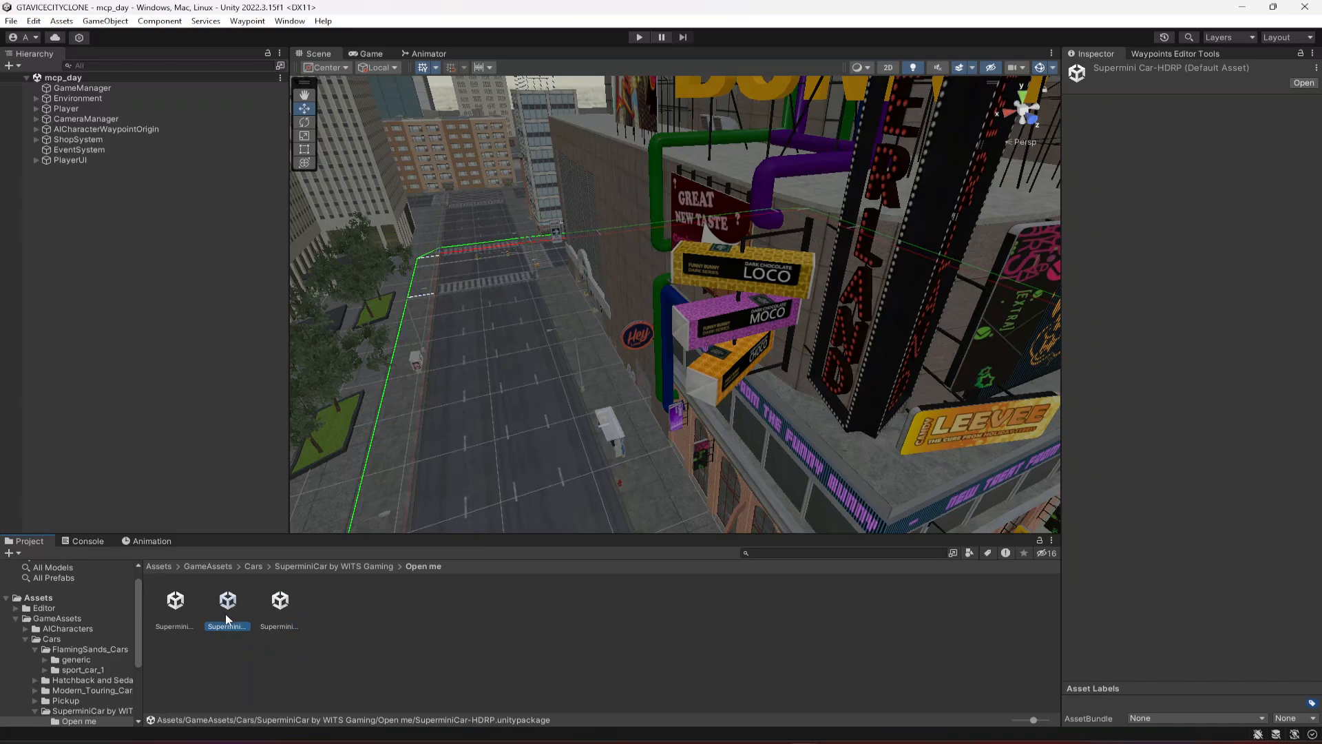
Import all files of the SuperminiCar-BuiltIn package from the Open me folder.
left_click(185, 602)
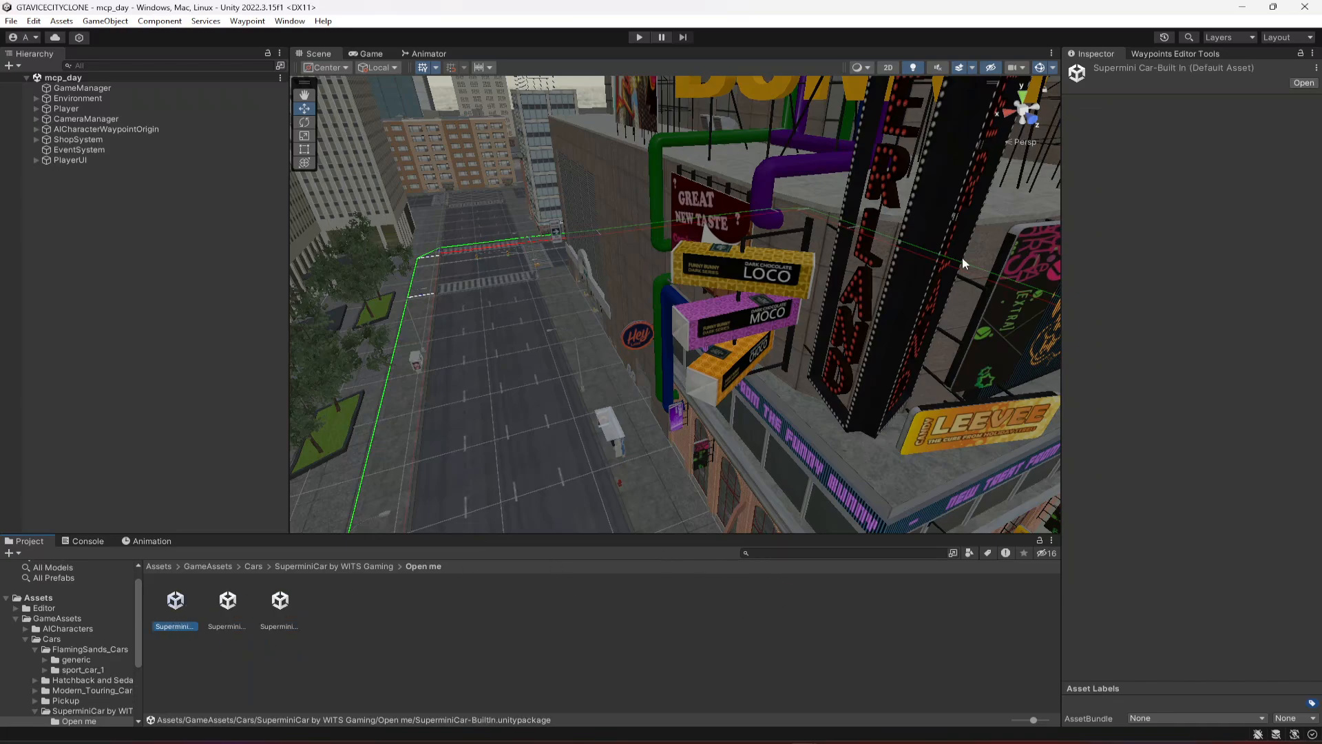
right_click_drag(757, 334, 683, 415)
double_click(168, 615)
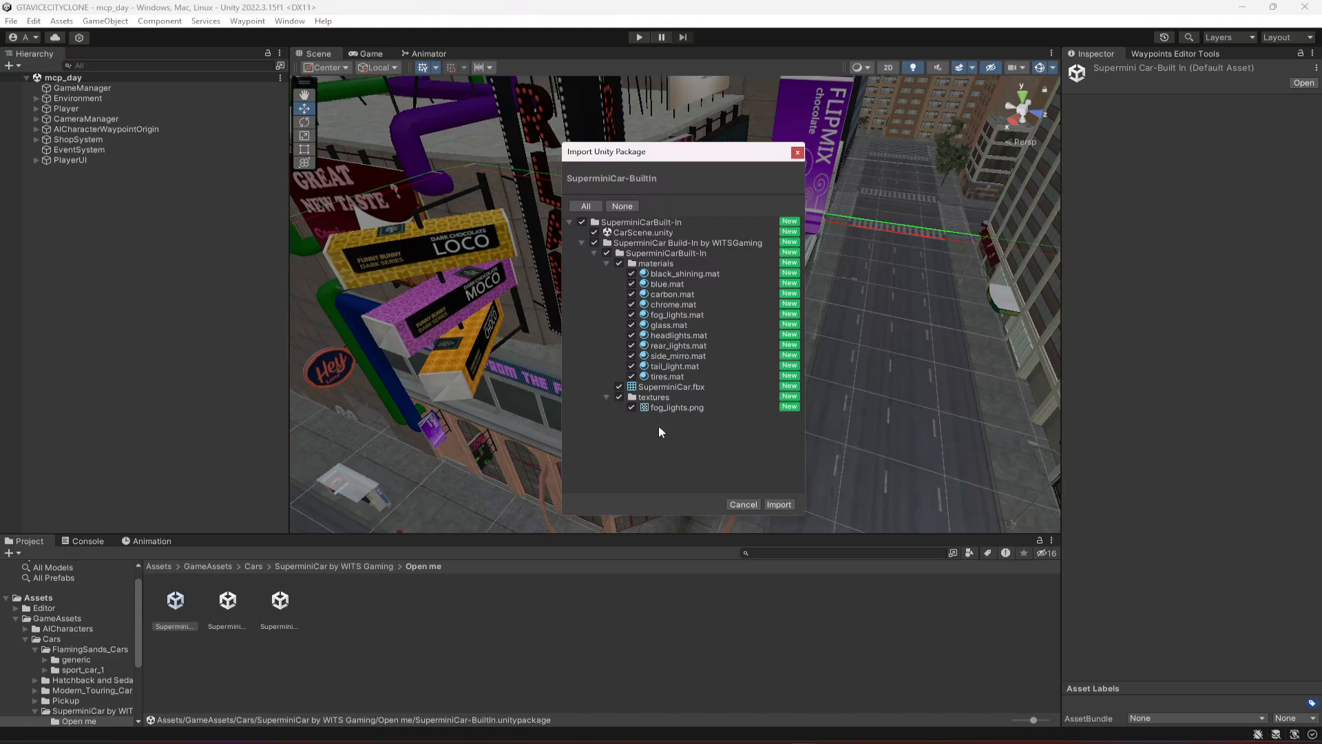
left_click(779, 505)
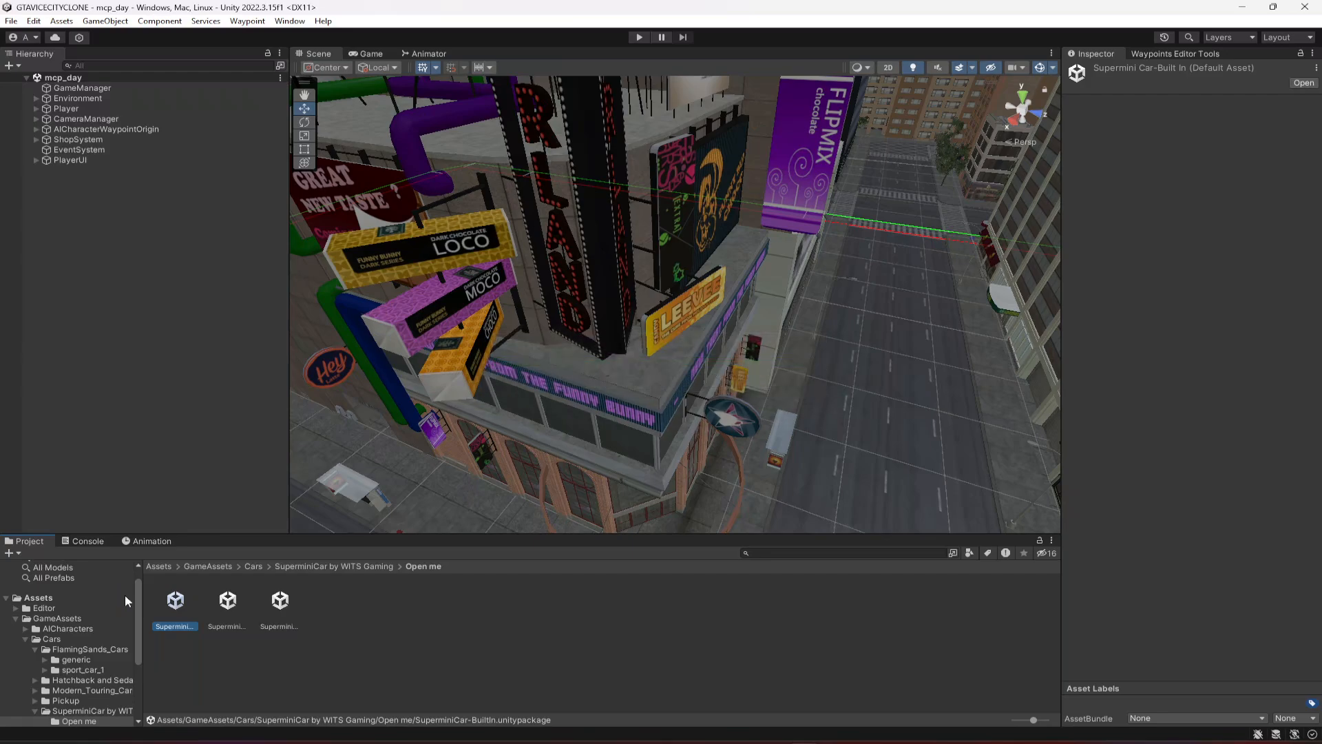
Open the imported SuperminiCarBuilt-In folder down to its innermost subfolder and examine the SuperminiCar model preview from another angle.
left_click(16, 619)
left_click(71, 669)
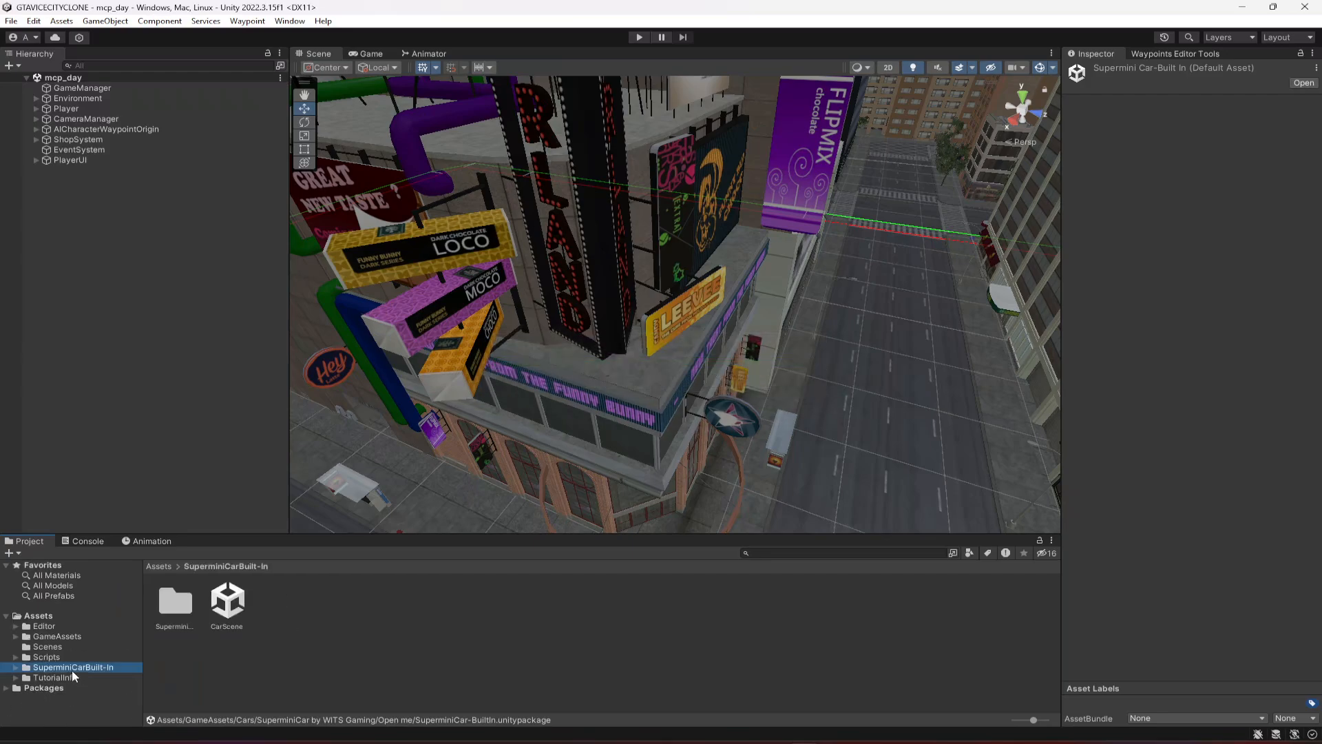
double_click(175, 613)
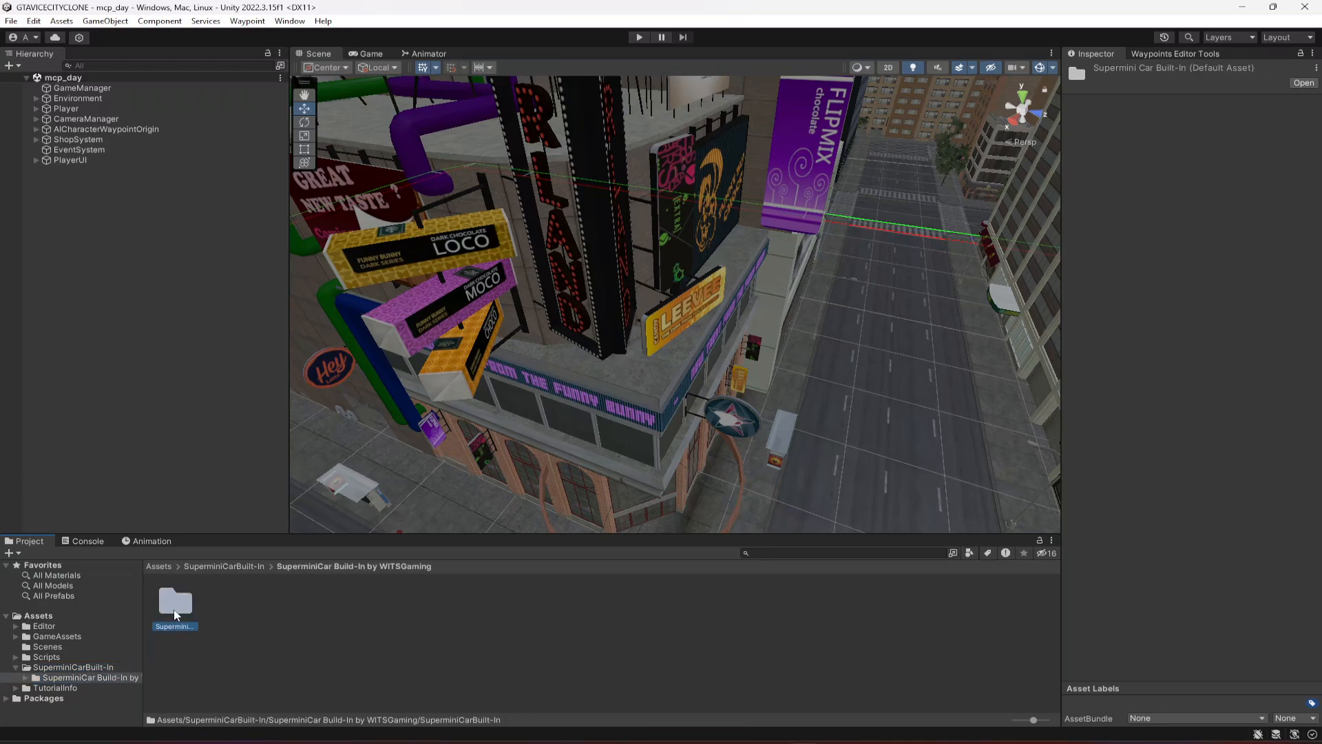
double_click(176, 613)
left_click(279, 610)
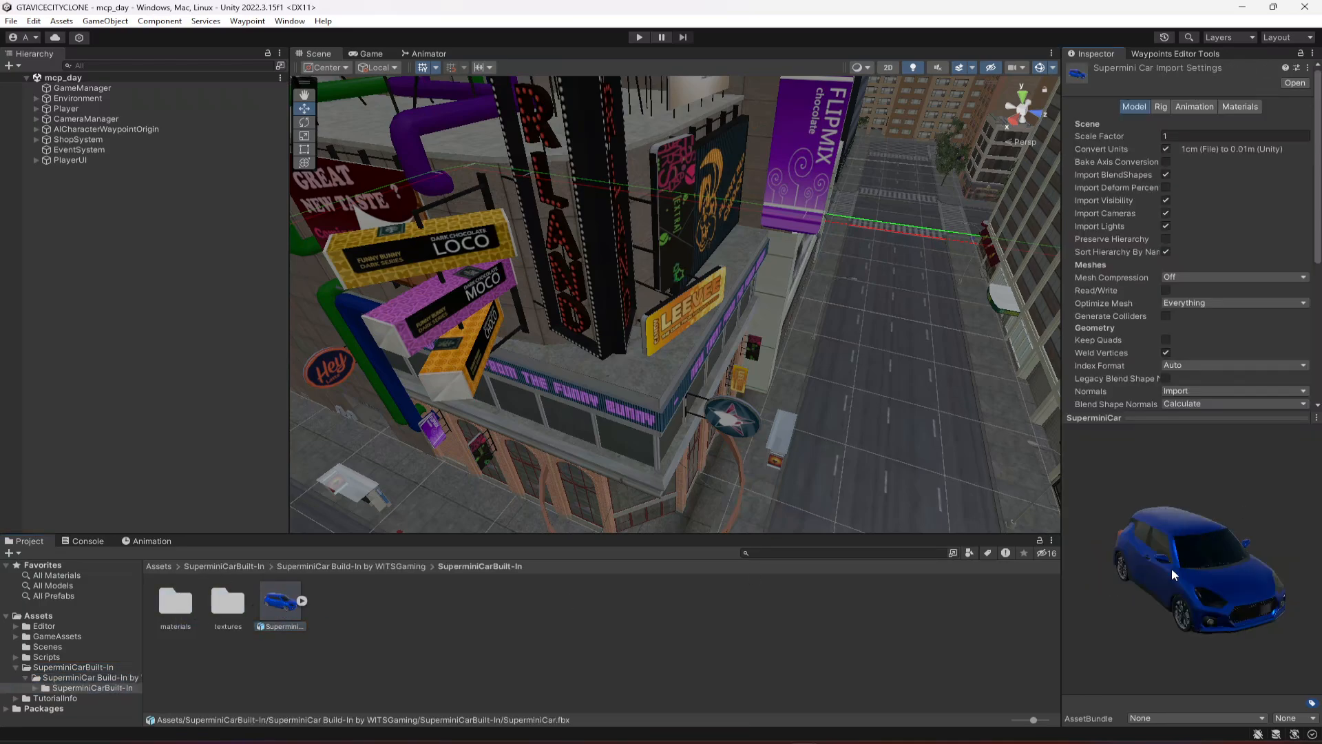
left_click_drag(1066, 433, 1174, 593)
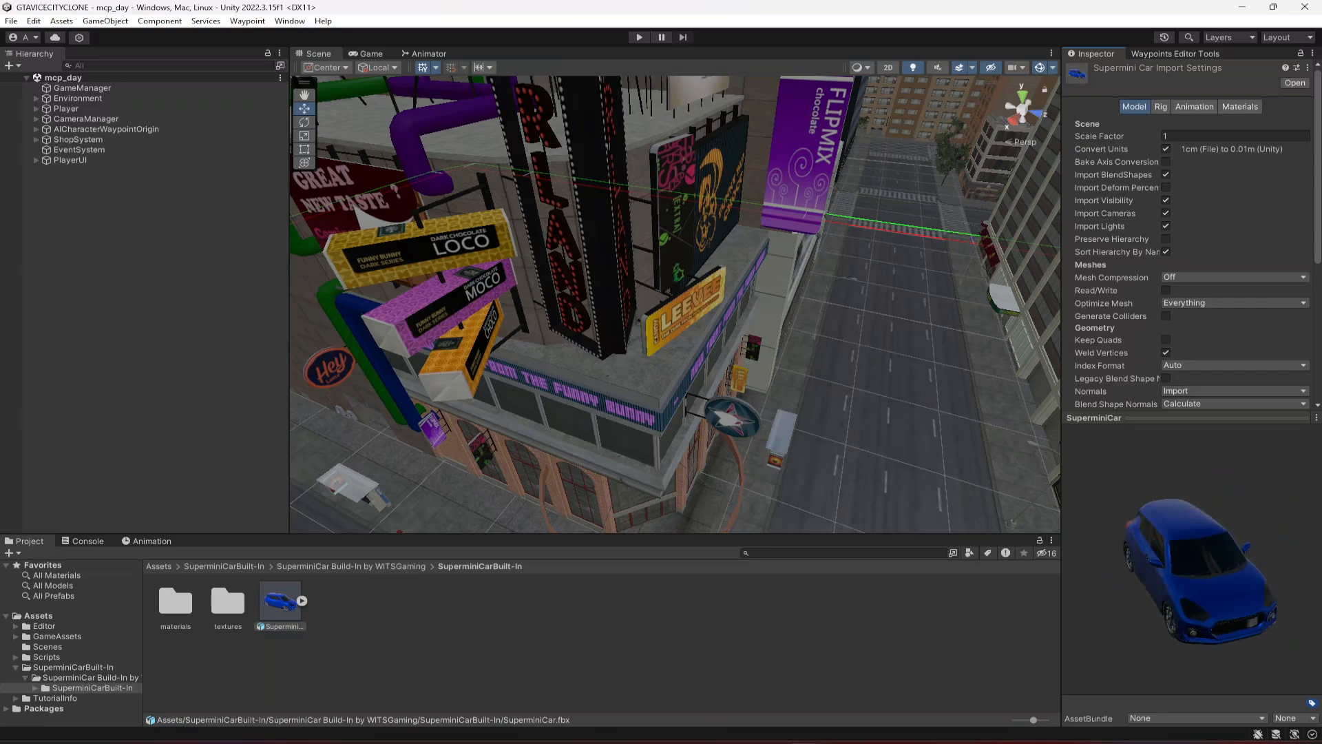
Delete the SuperminiCar by WITS Gaming folder from the Cars folder in GameAssets.
left_click(52, 636)
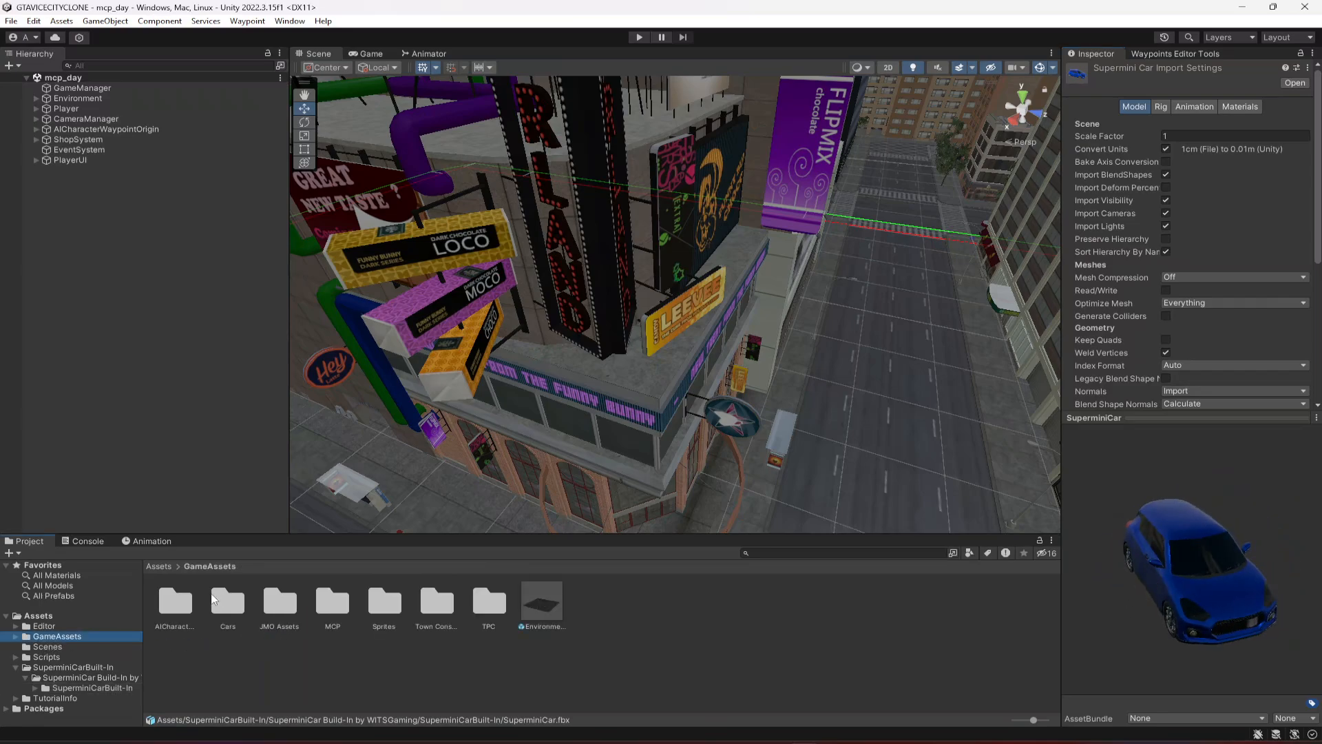
double_click(213, 597)
left_click(380, 601)
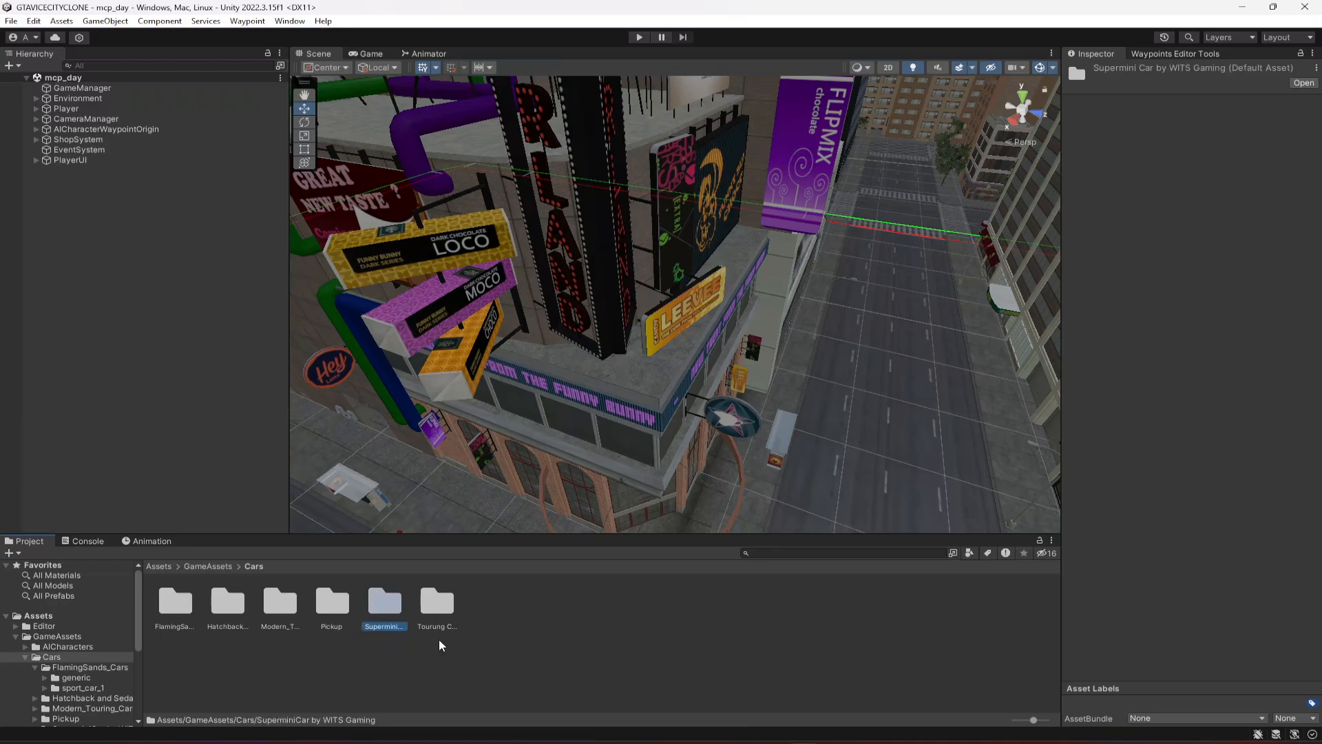
key("Delete")
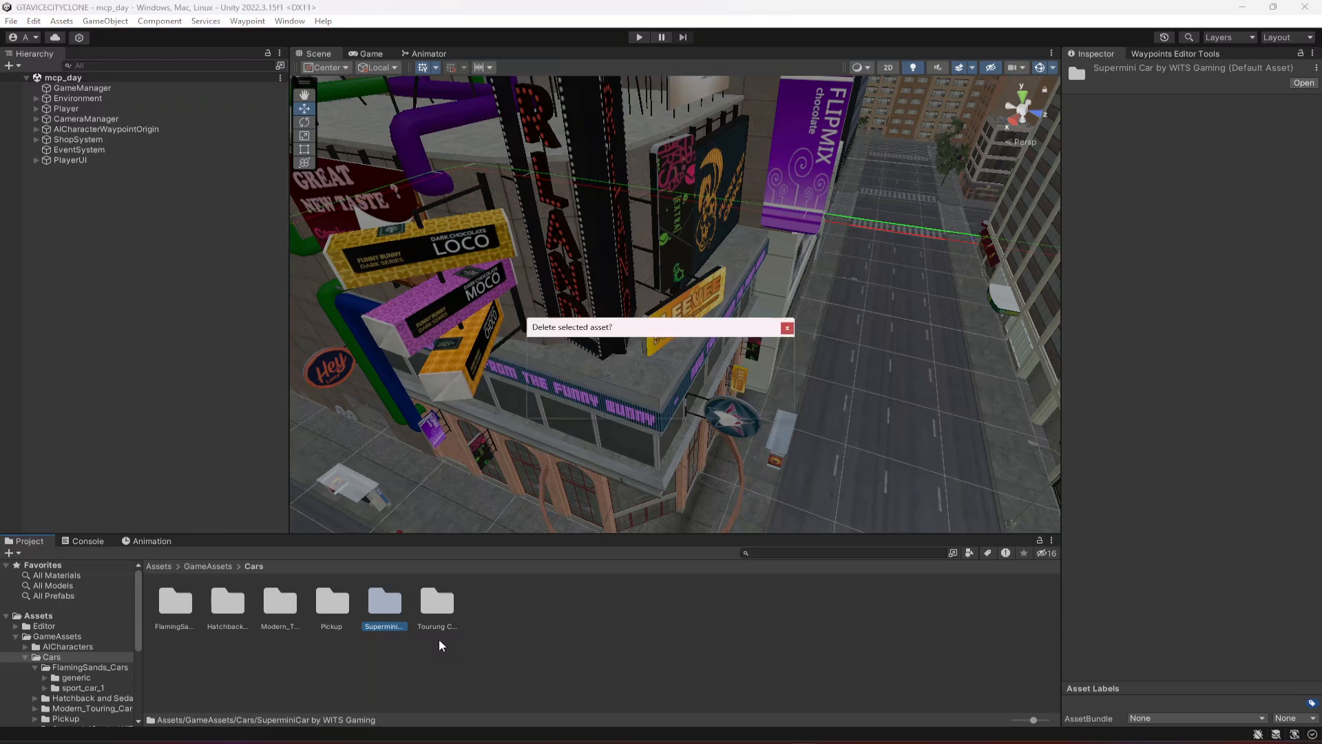
key("Return")
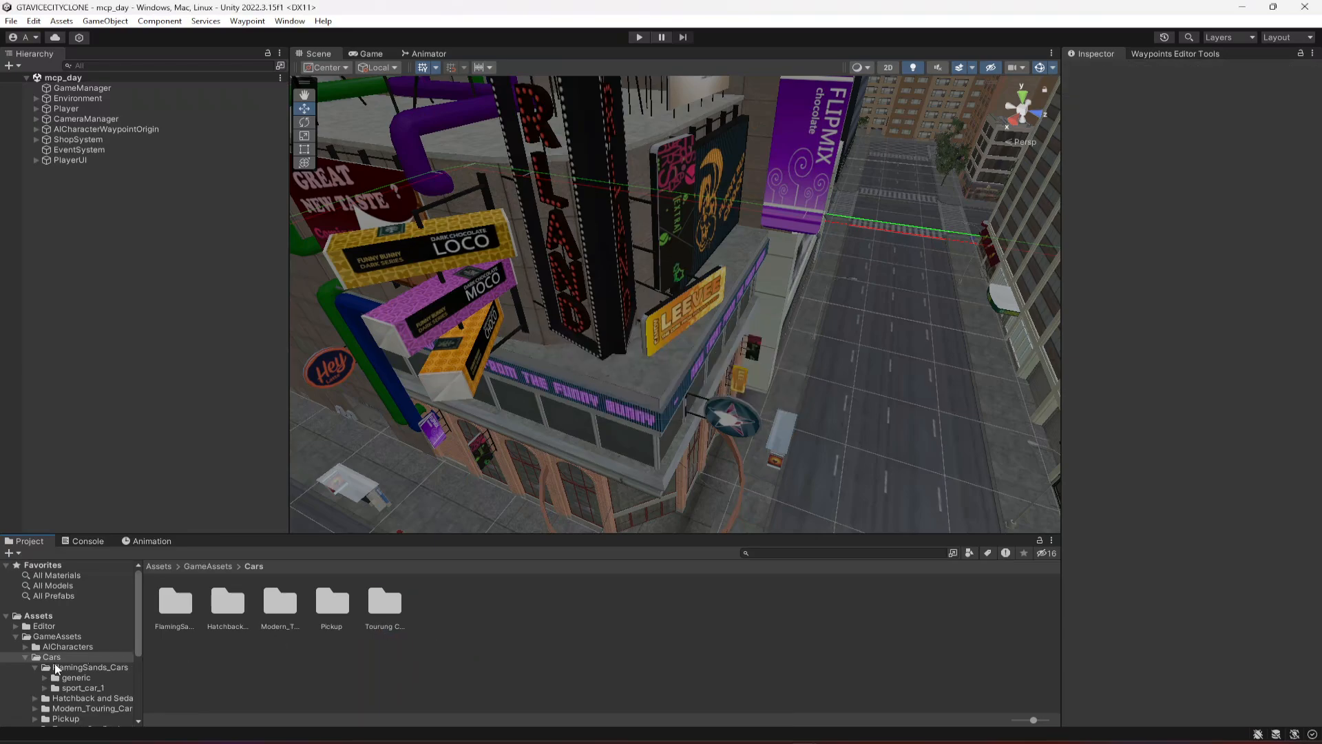
Move the SuperminiCarBuilt-In folder from Assets into the Cars folder and collapse the GameAssets tree.
scroll(58, 668, "down", 4)
scroll(36, 681, "up", 5)
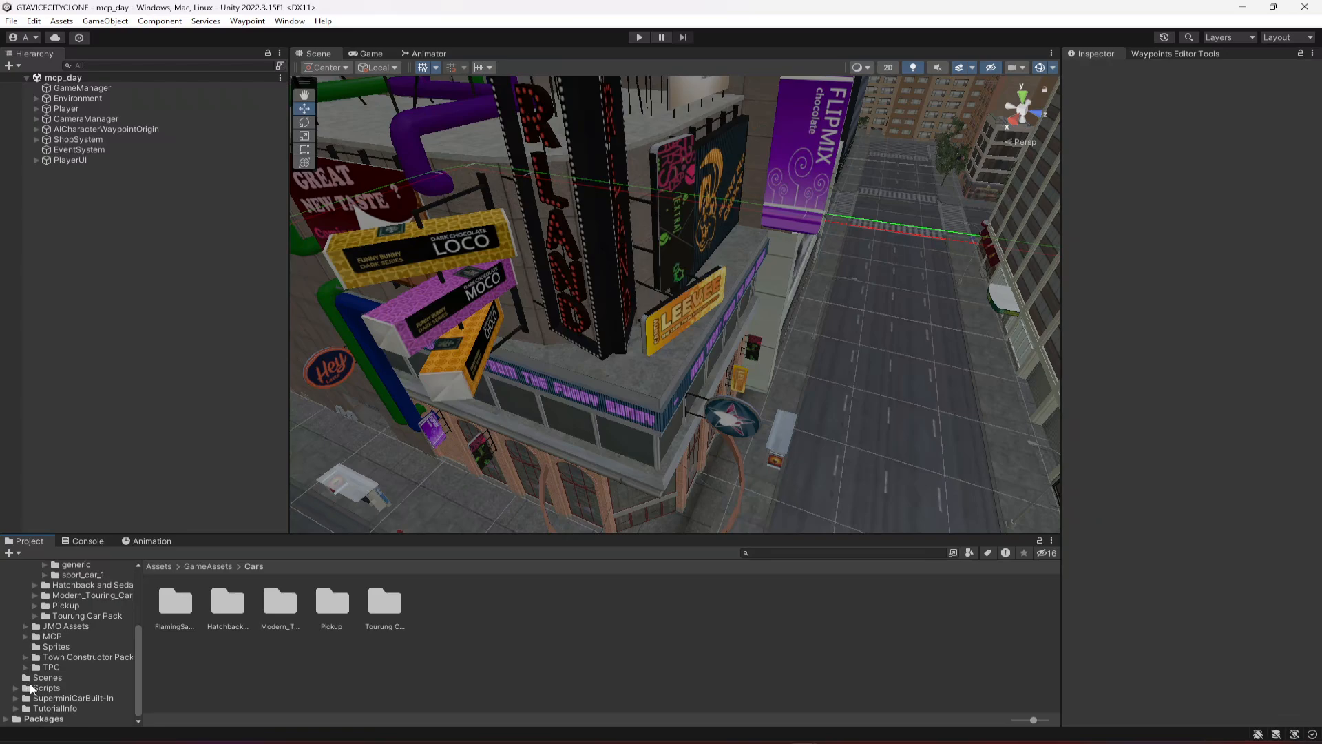
left_click(35, 668)
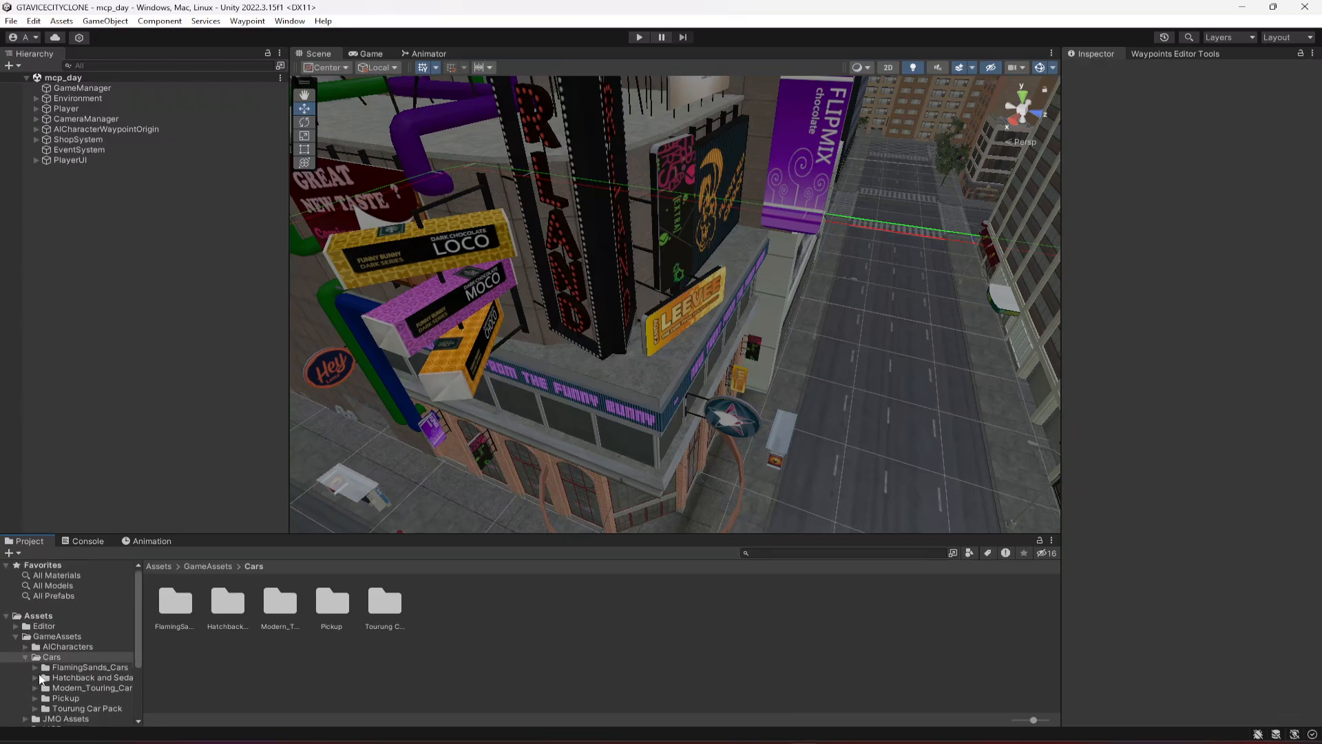
scroll(44, 680, "down", 3)
left_click_drag(59, 699, 360, 659)
scroll(55, 630, "up", 3)
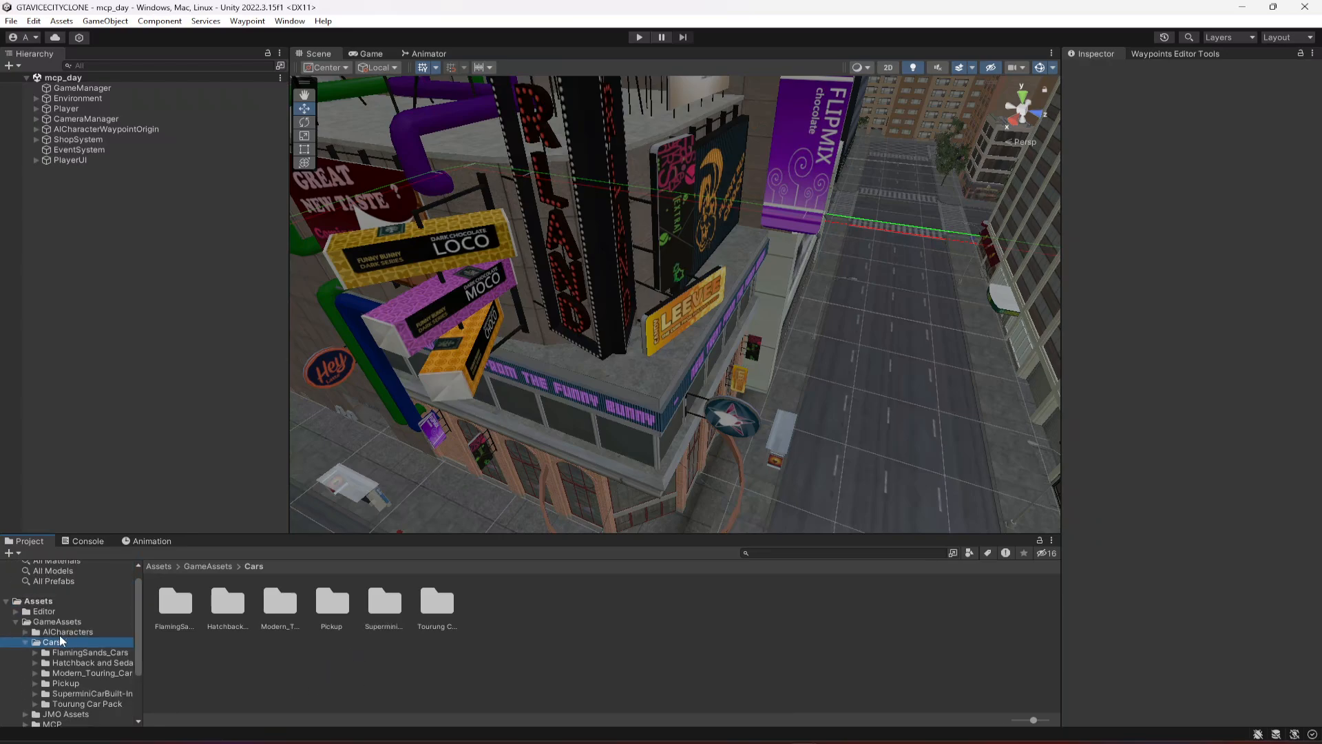
left_click(16, 622)
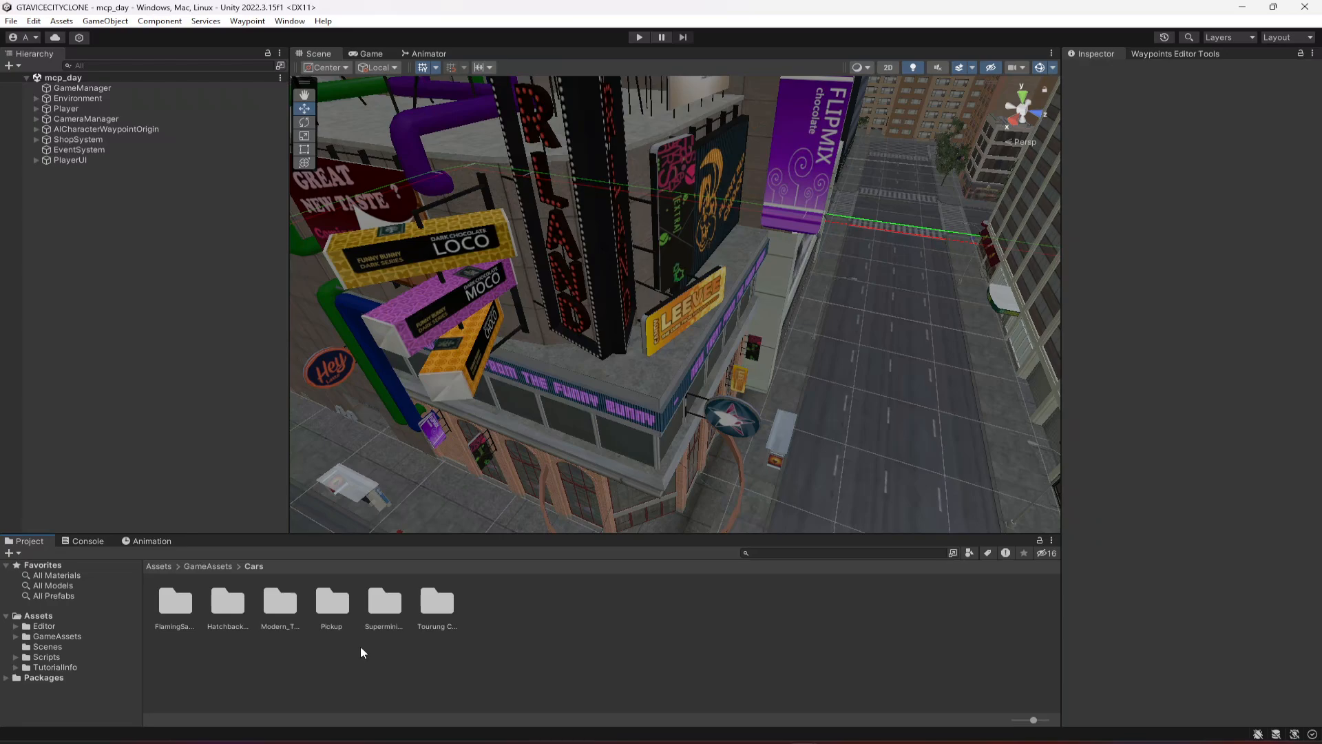
Look around the city streets in the Scene view, focus on the Player object and examine the road intersection around it.
right_click_drag(864, 409, 821, 342)
scroll(677, 370, "up", 5)
scroll(678, 372, "up", 10)
scroll(827, 366, "up", 12)
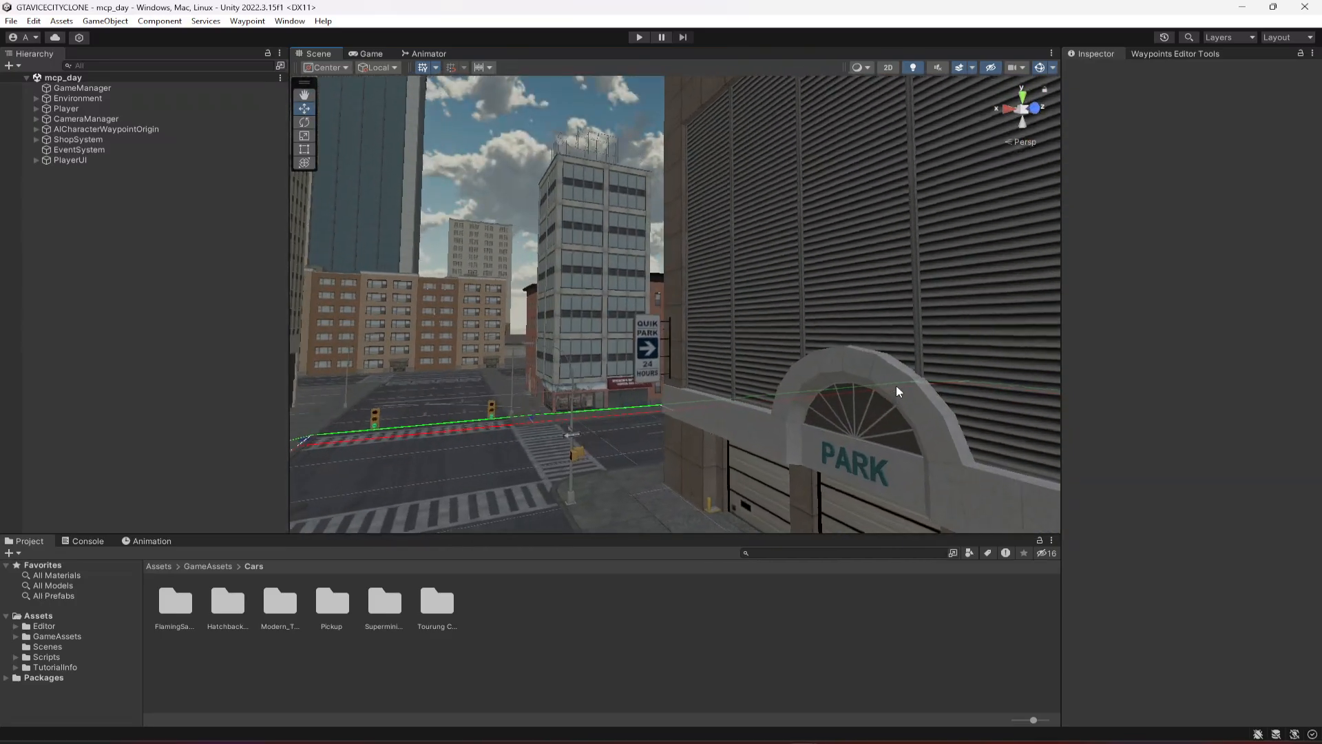
scroll(897, 391, "up", 5)
right_click_drag(896, 391, 448, 414)
scroll(725, 397, "up", 3)
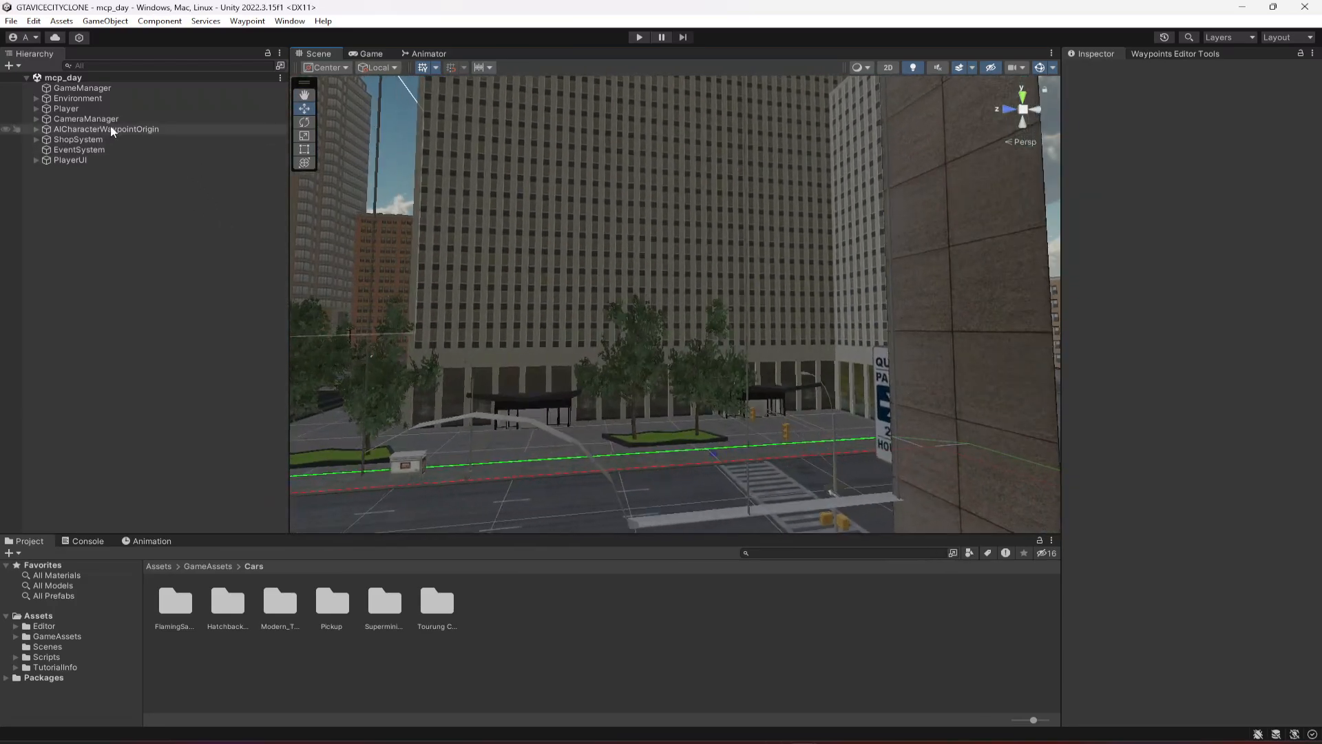
double_click(89, 109)
scroll(665, 387, "down", 3)
mouse_move(665, 387)
right_mouse_down()
mouse_move(713, 441)
mouse_move(693, 419)
mouse_move(737, 271)
mouse_move(685, 383)
right_mouse_up()
scroll(712, 421, "down", 5)
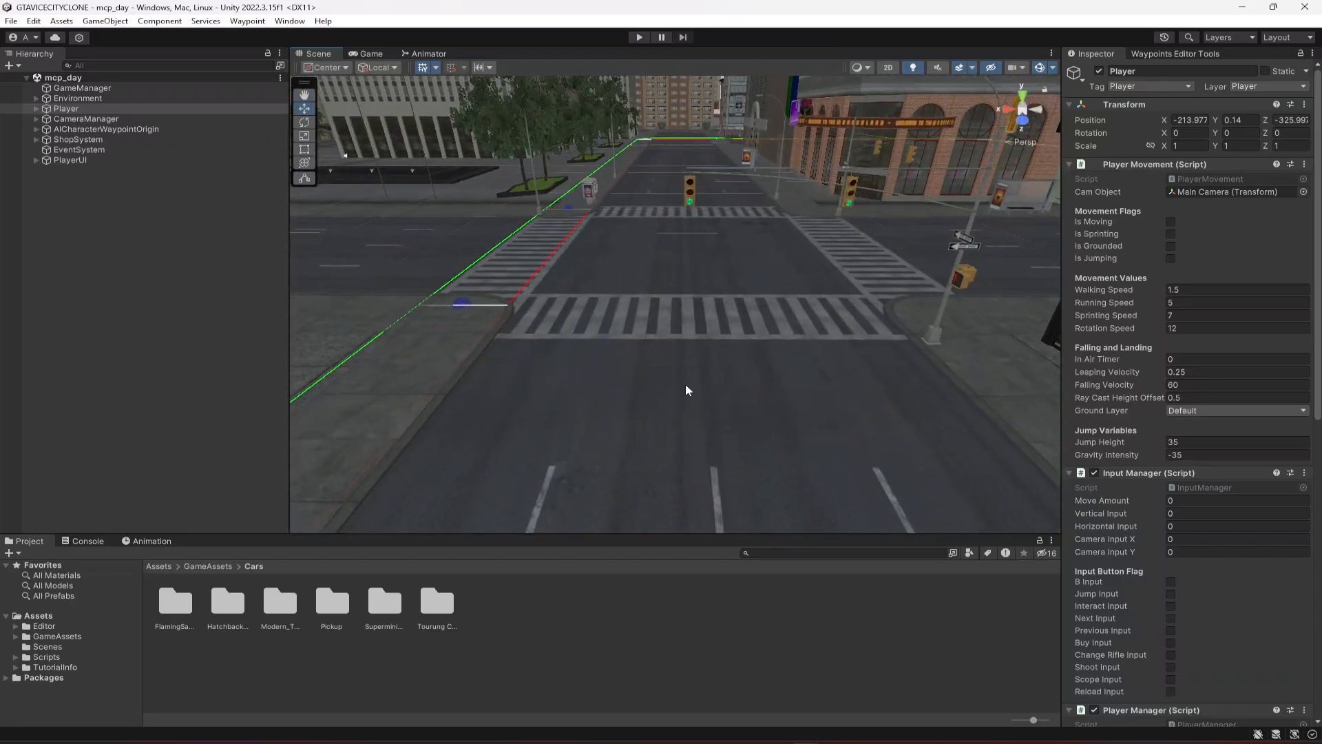
scroll(727, 424, "up", 4)
right_click_drag(723, 459, 798, 365)
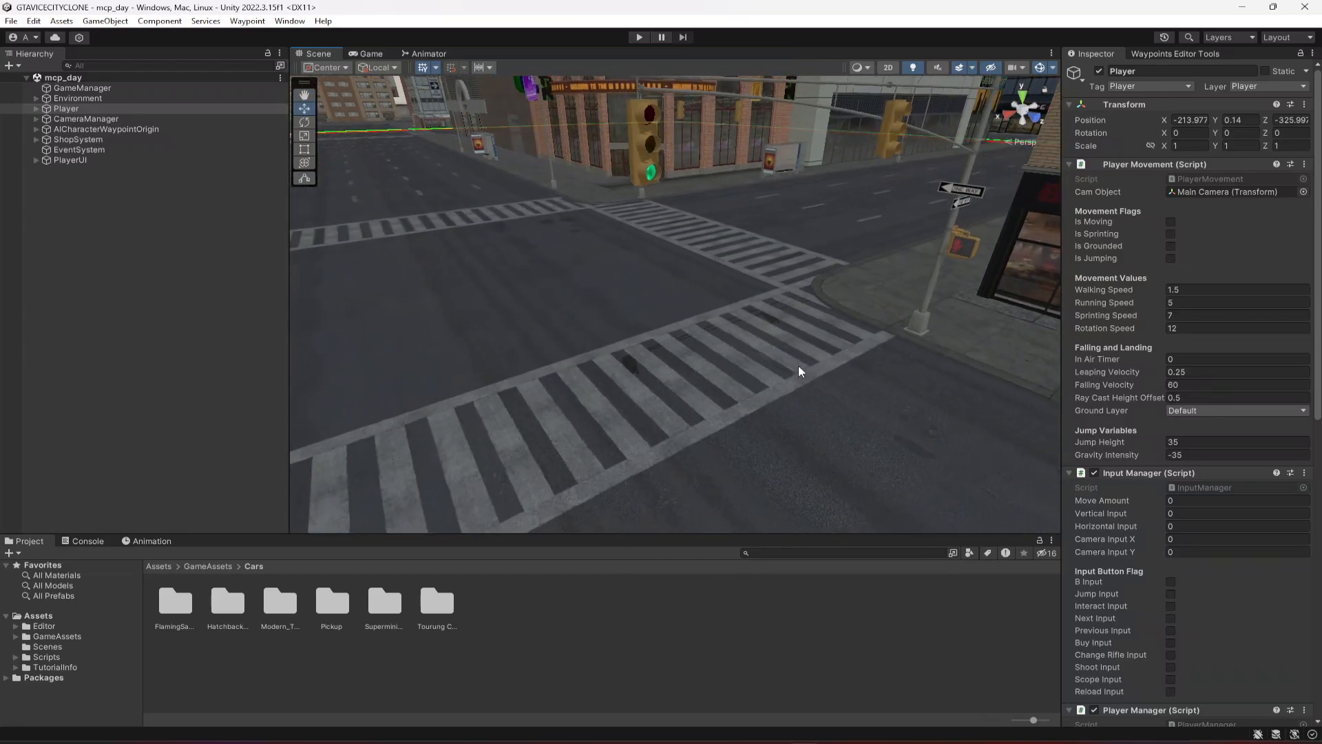
Create a new folder named CarsAI inside the Scripts folder.
left_click(65, 639)
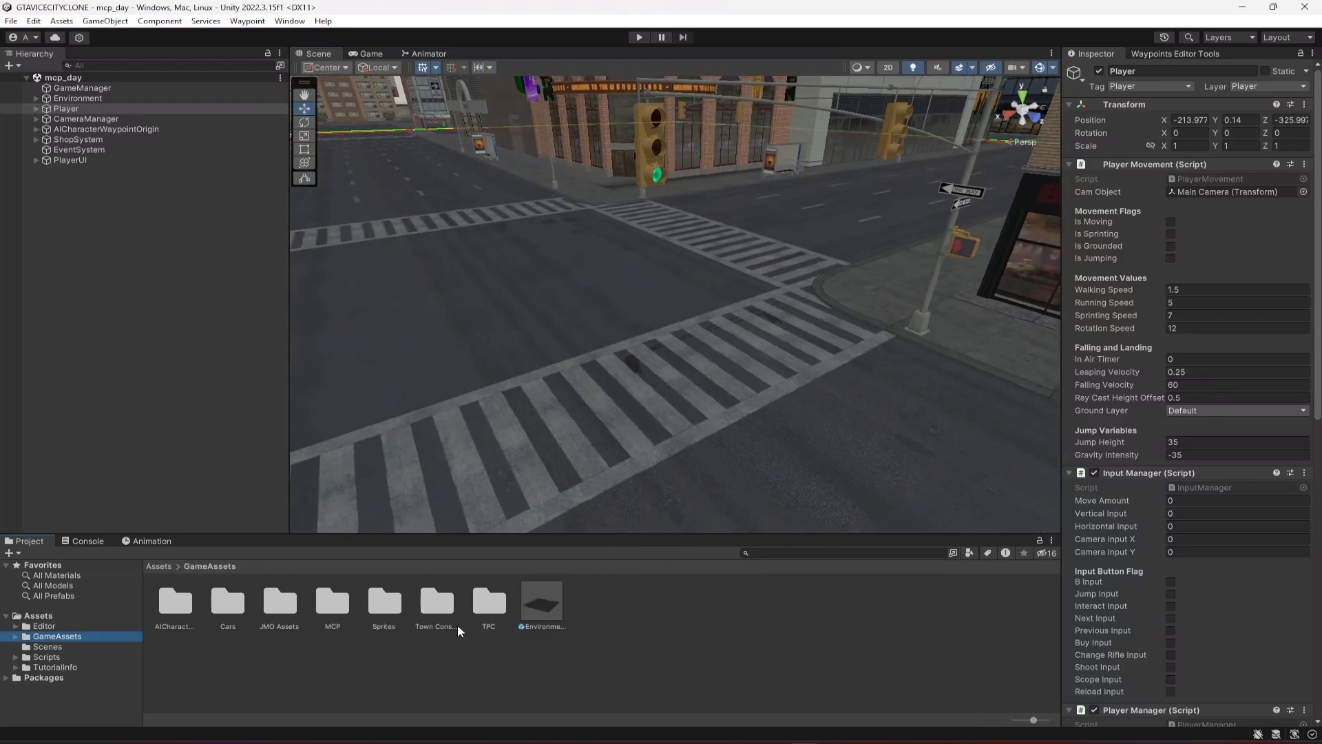
left_click(379, 623)
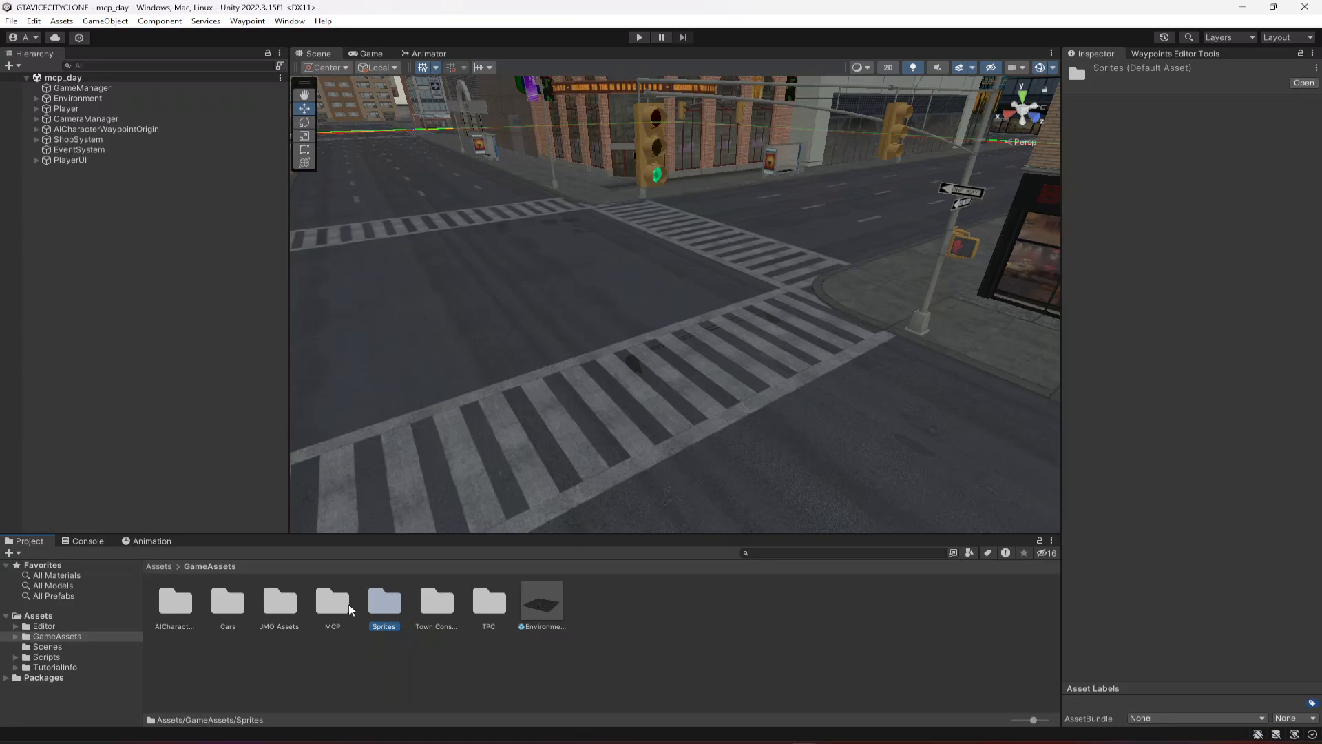
left_click(48, 656)
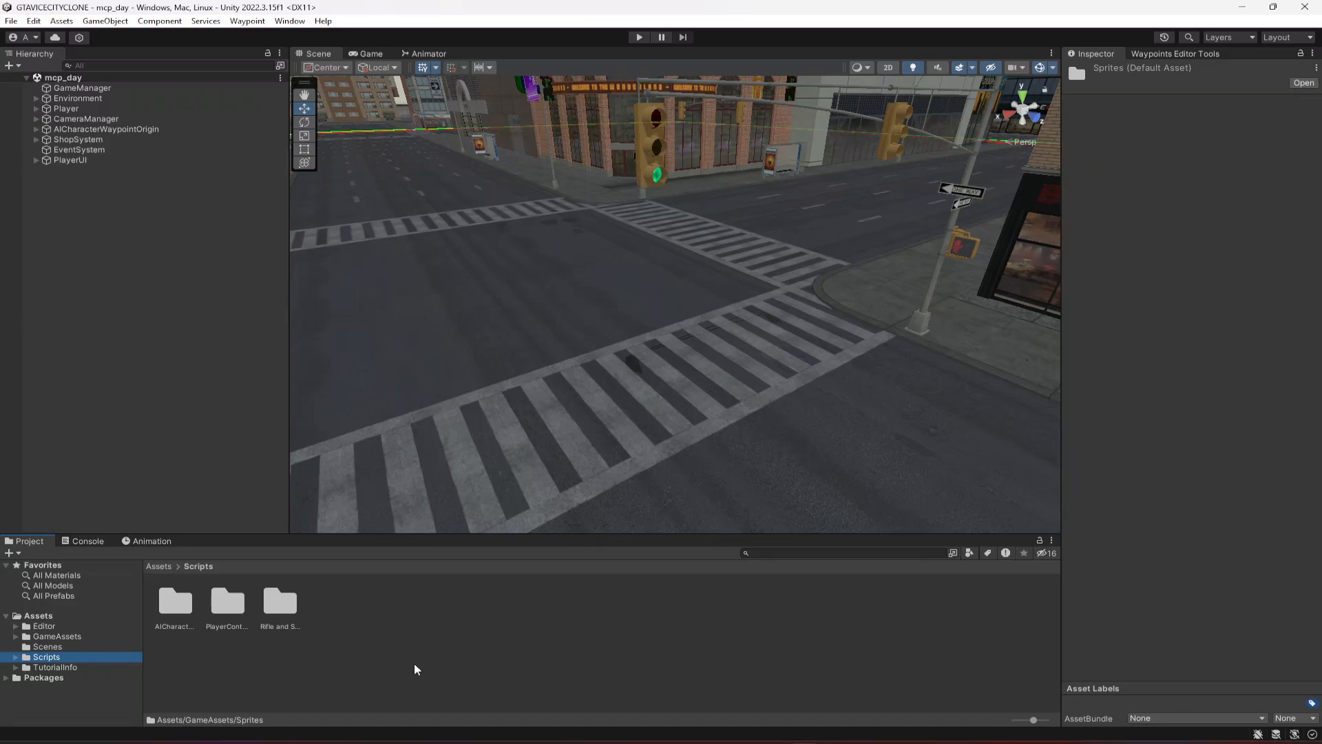
right_click(362, 651)
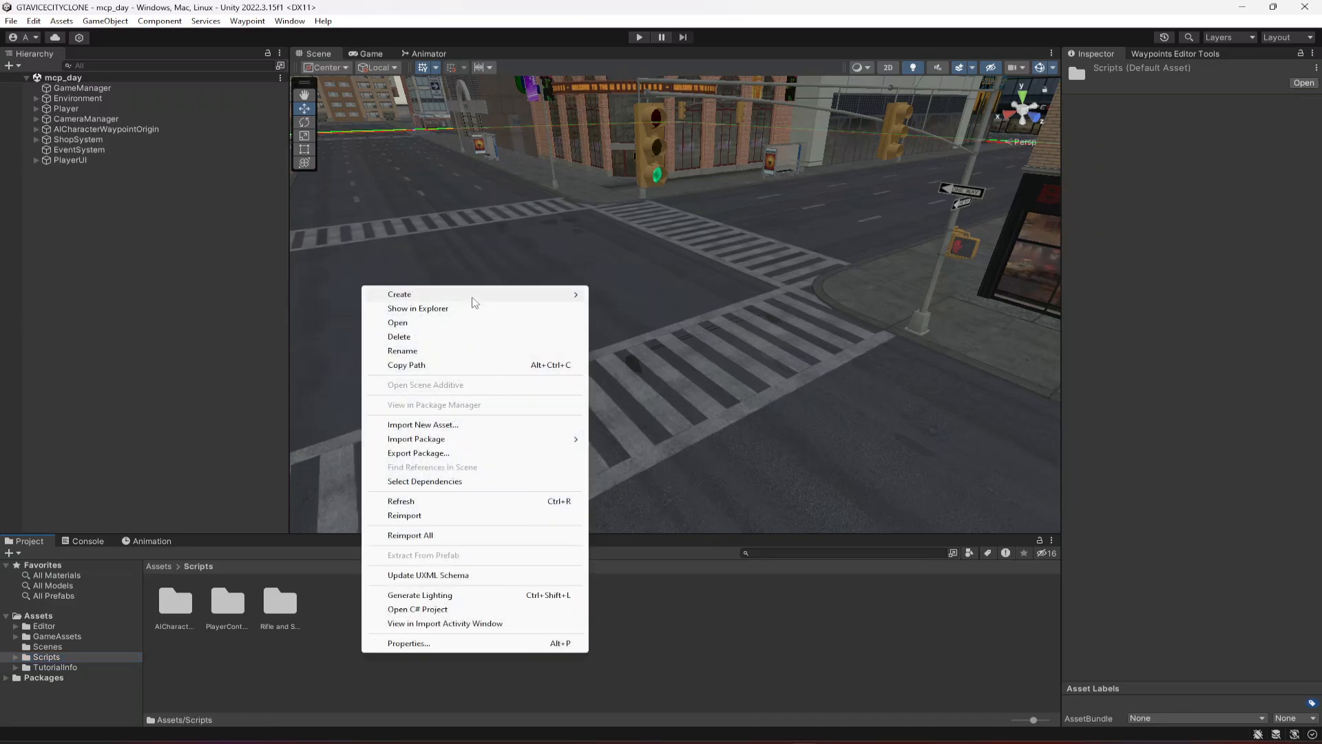
mouse_move(557, 295)
left_click(657, 138)
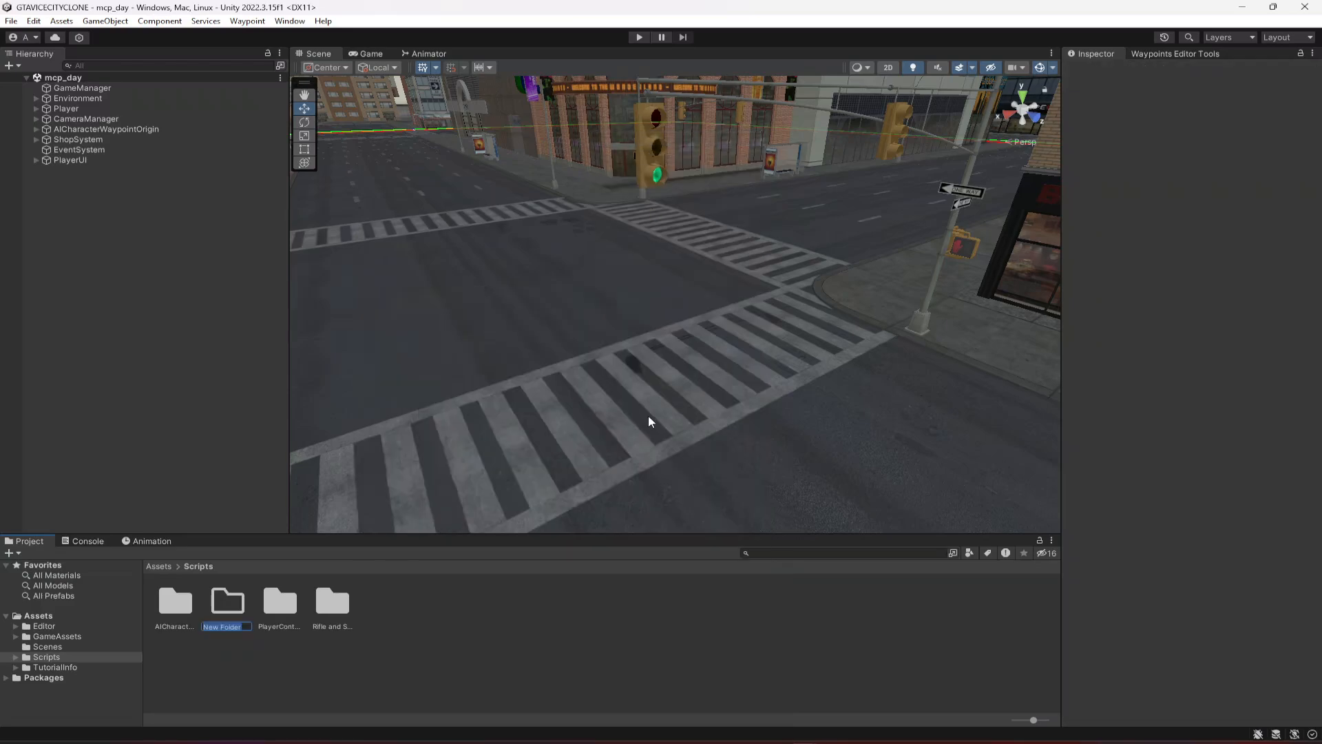
type("CarsAI")
key("Return")
Create a C# script named CarWaypointNavigator inside the CarsAI folder.
double_click(229, 603)
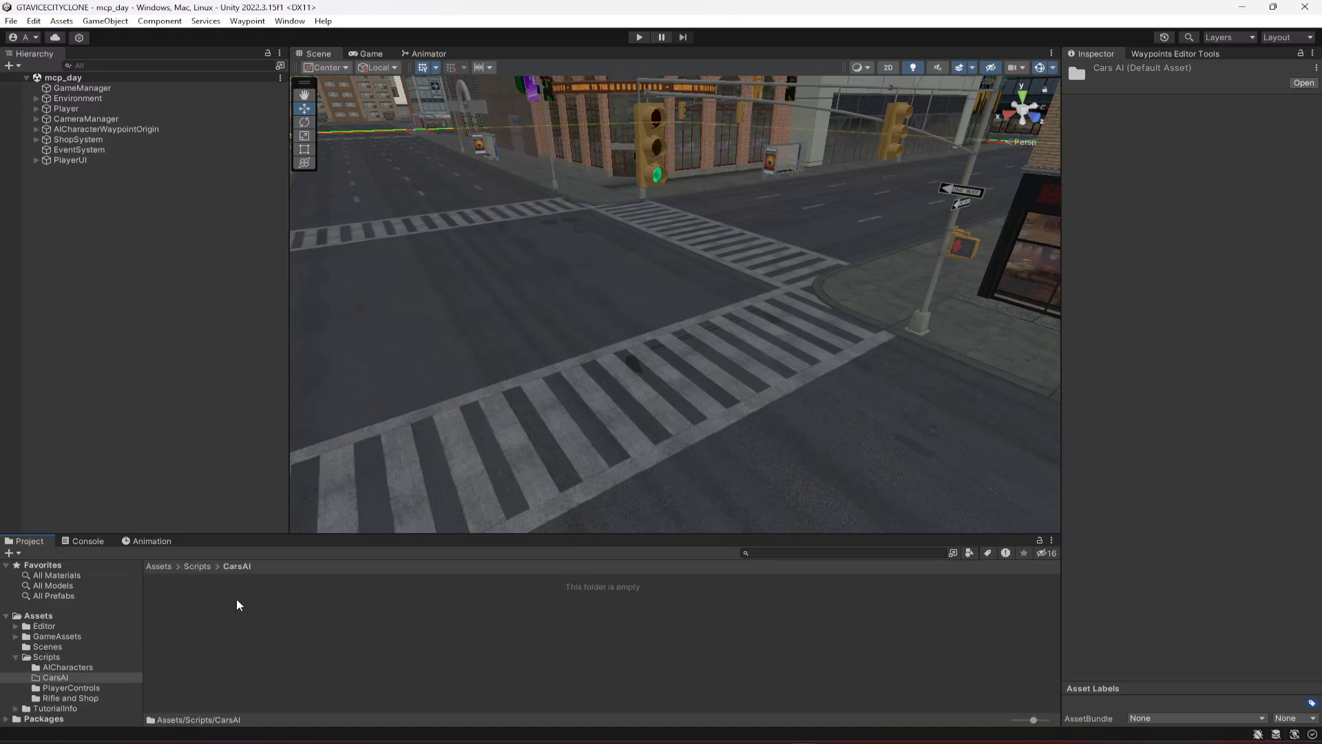
right_click(253, 638)
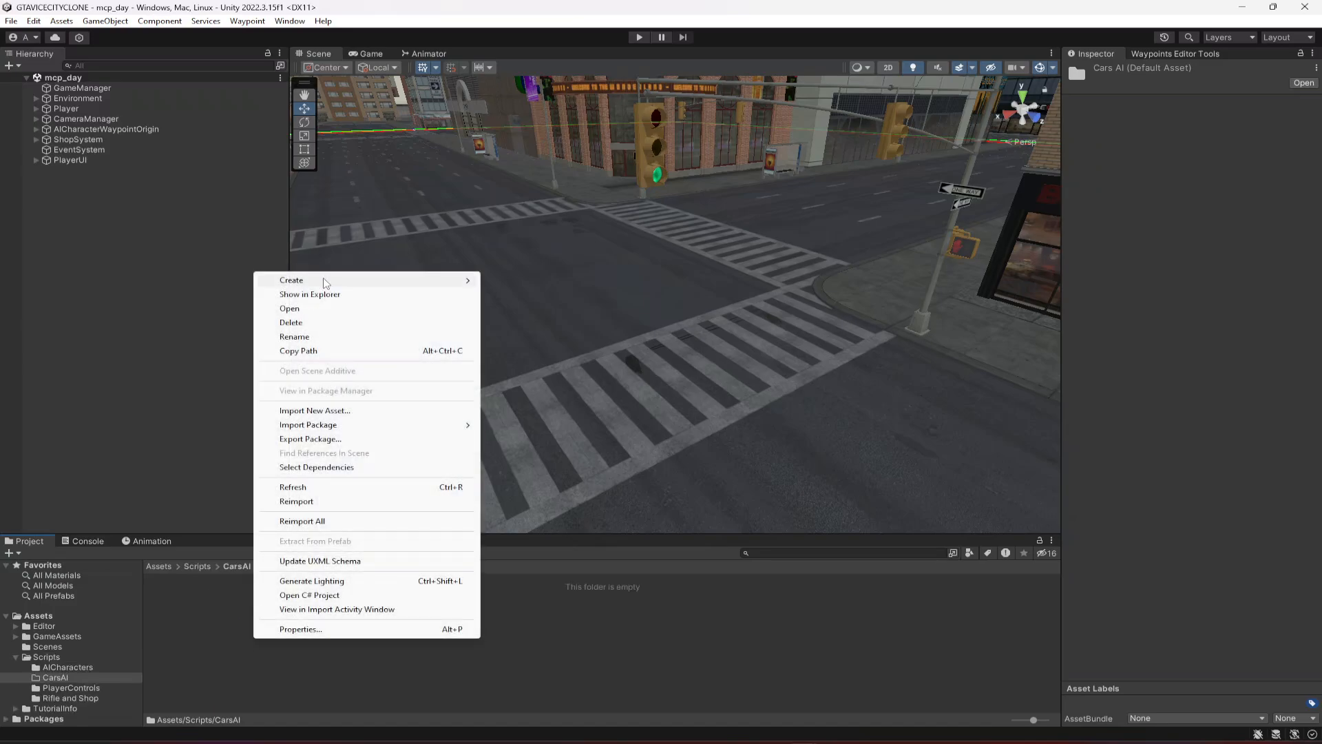
mouse_move(345, 280)
left_click(518, 158)
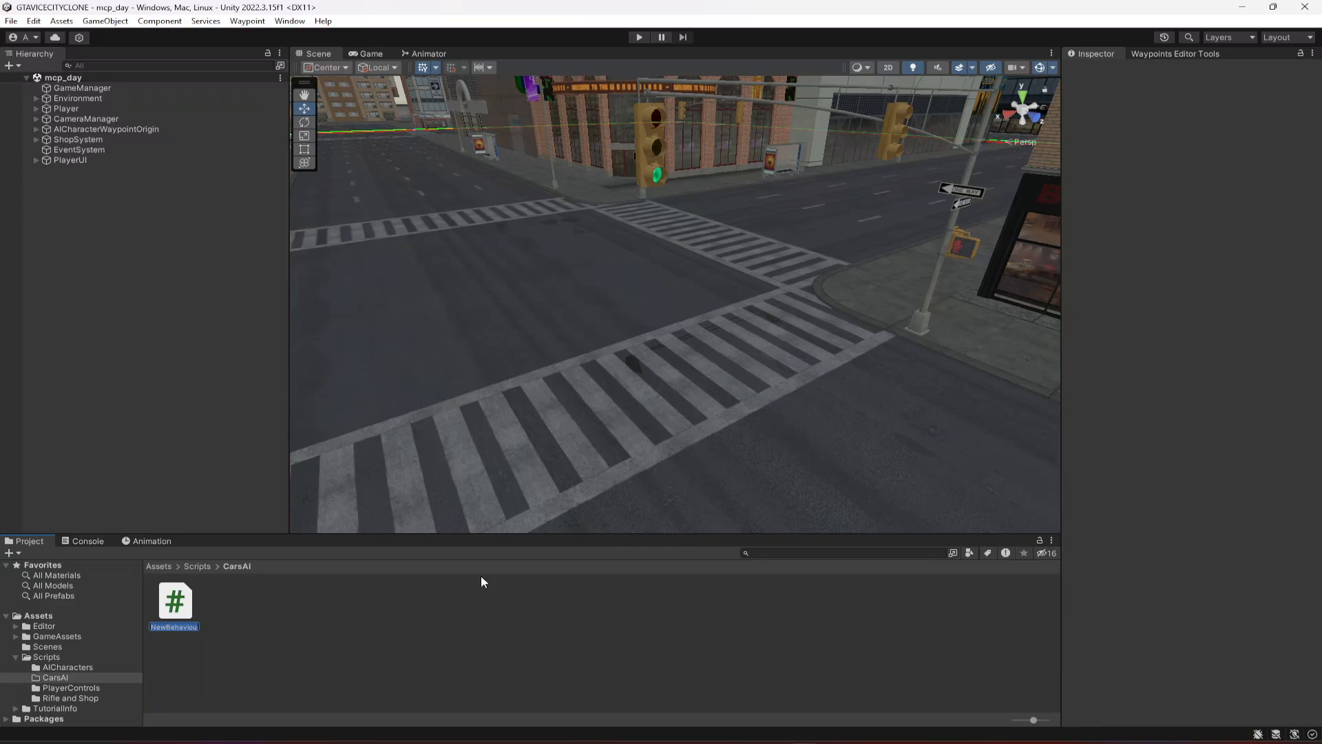
type("carWay")
type("point")
type("Navigator")
key("Return")
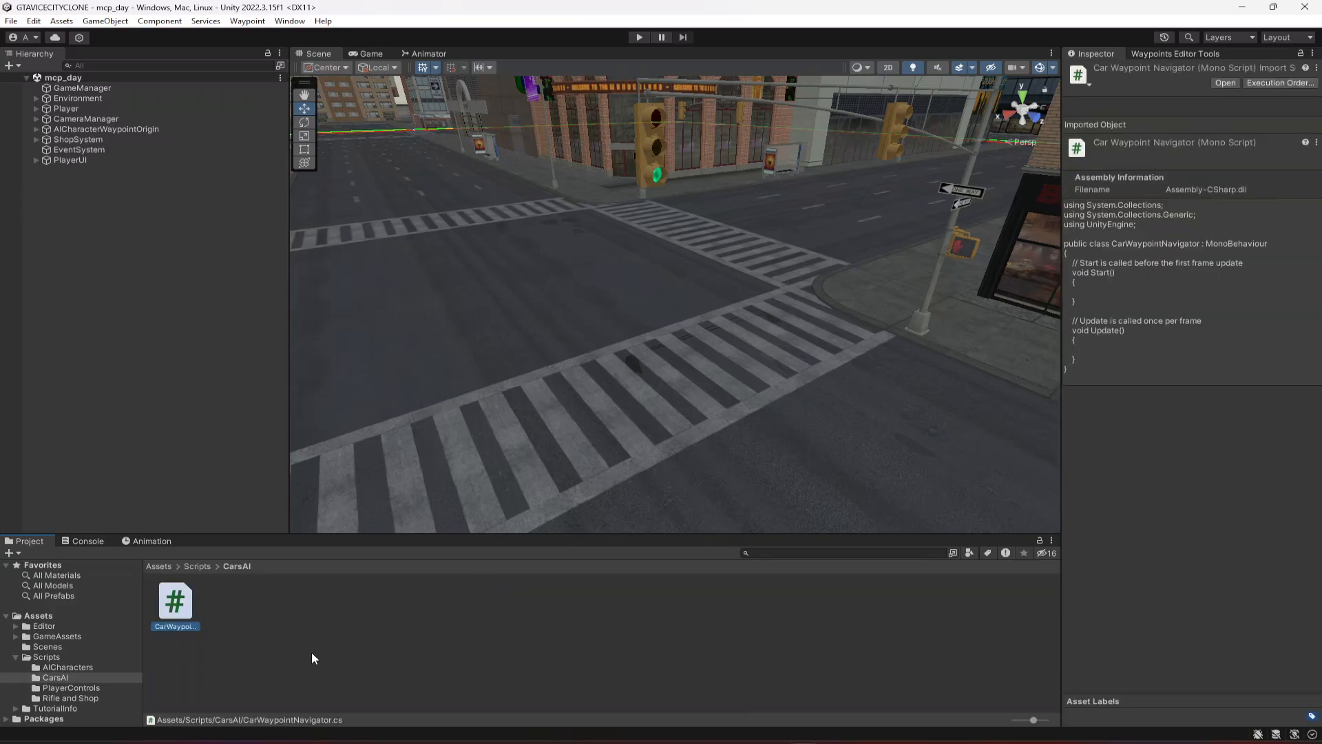
Add a second C# script named CarNavigatorScript to the CarsAI folder.
right_click(220, 655)
mouse_move(324, 297)
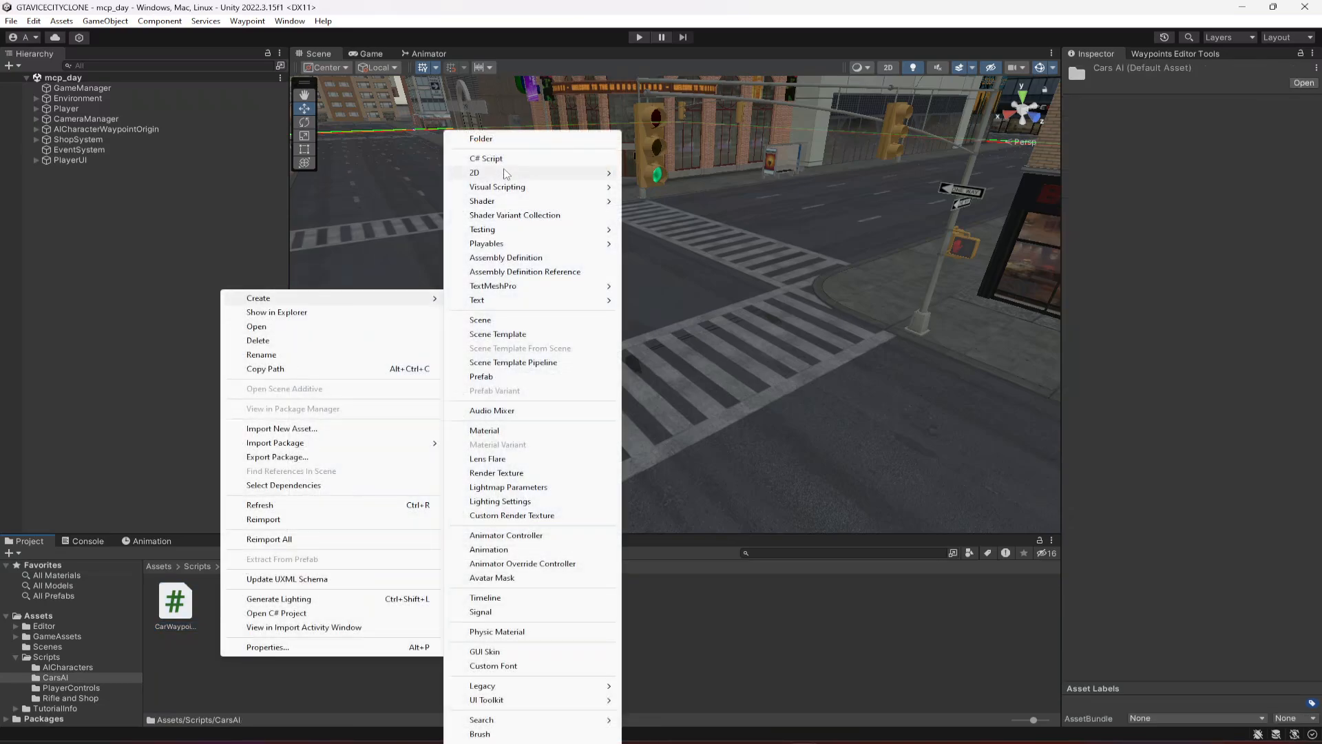
left_click(482, 159)
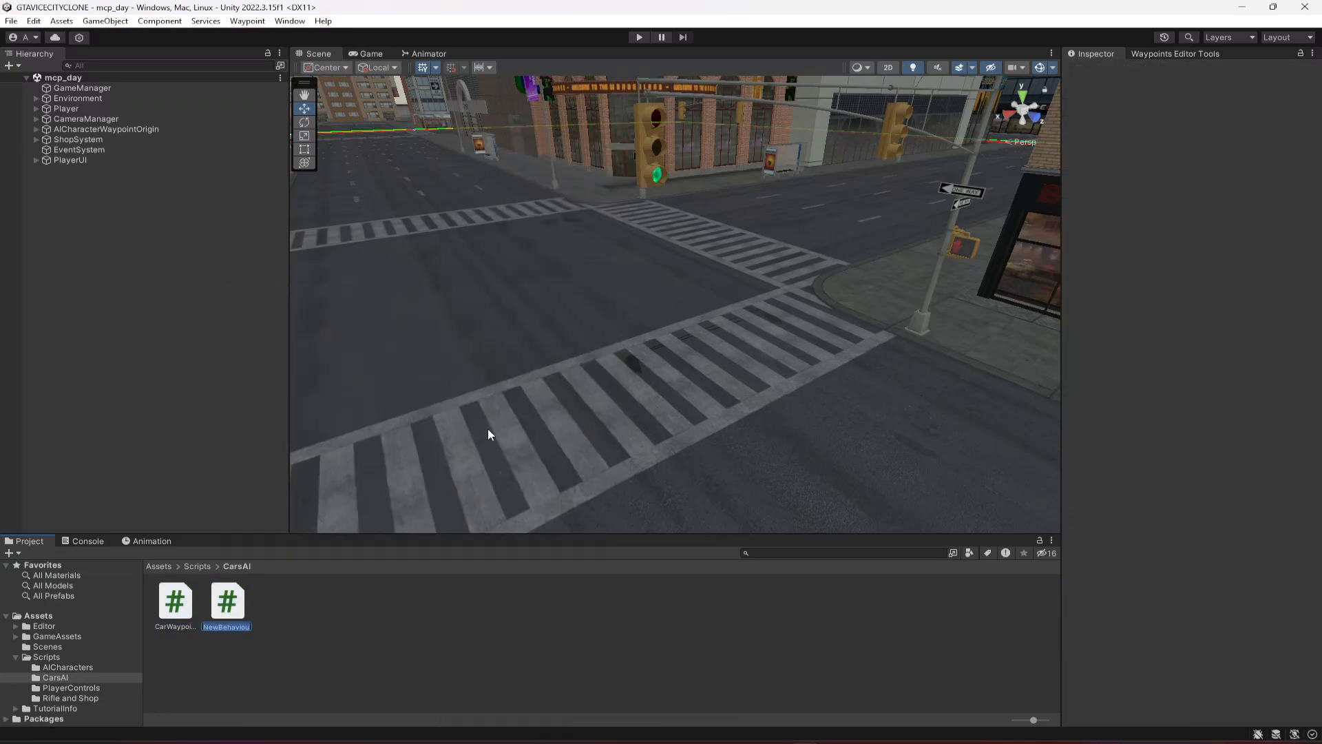
type("Car")
type("Nav")
type("igatorScript")
key("Return")
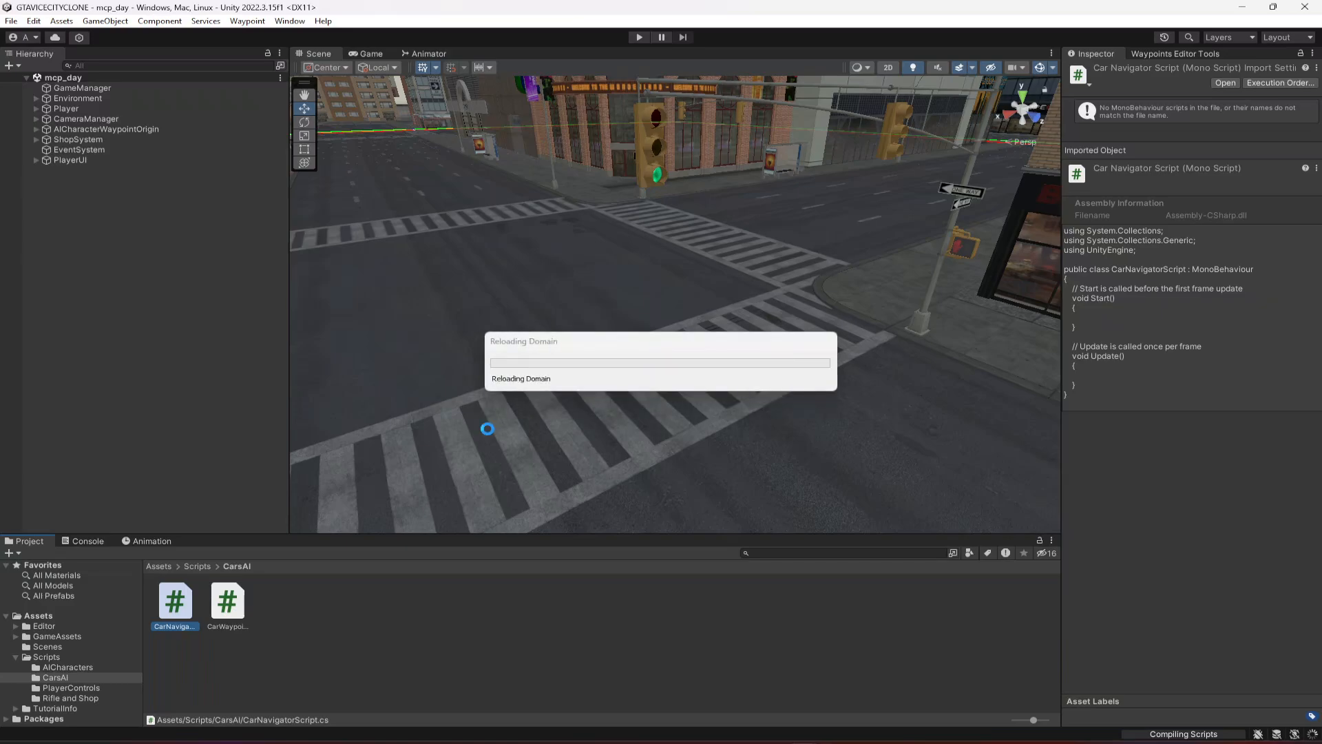
Add a third C# script named CarAISpawner to the CarsAI folder.
right_click(325, 643)
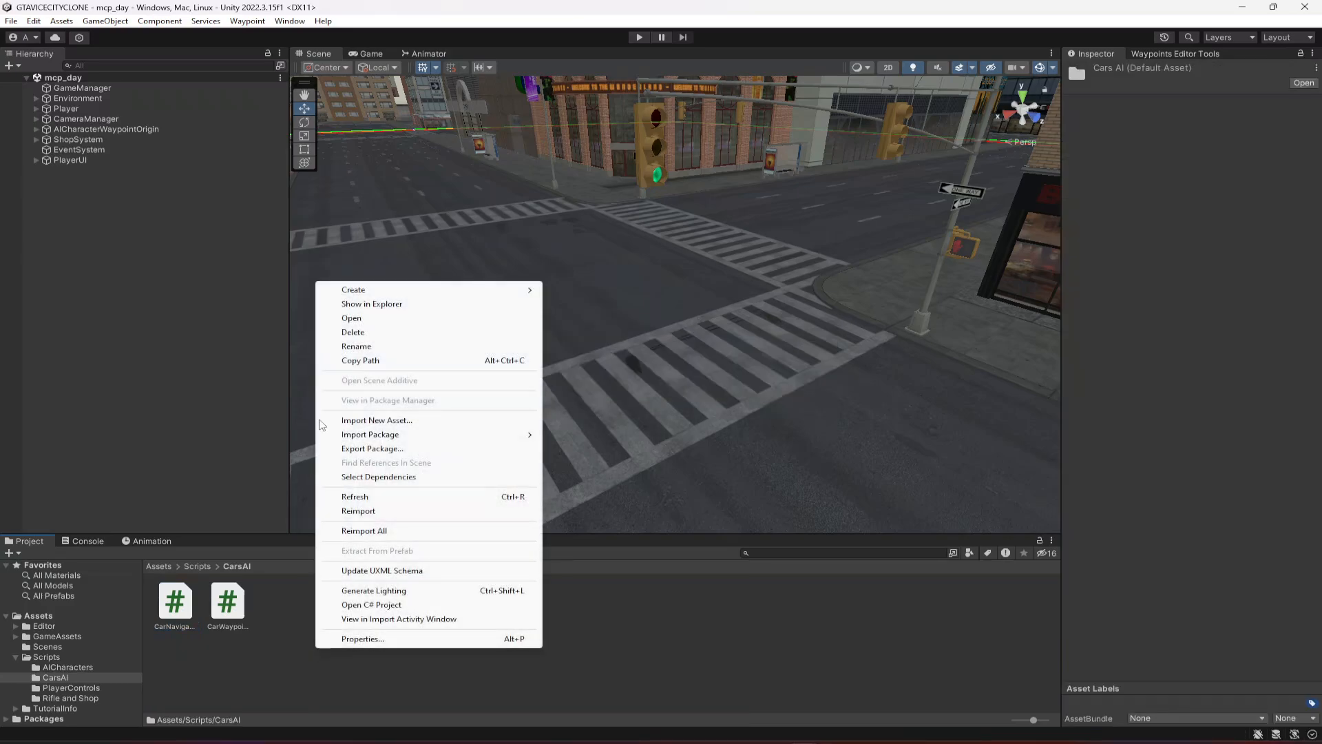
mouse_move(497, 288)
left_click(580, 158)
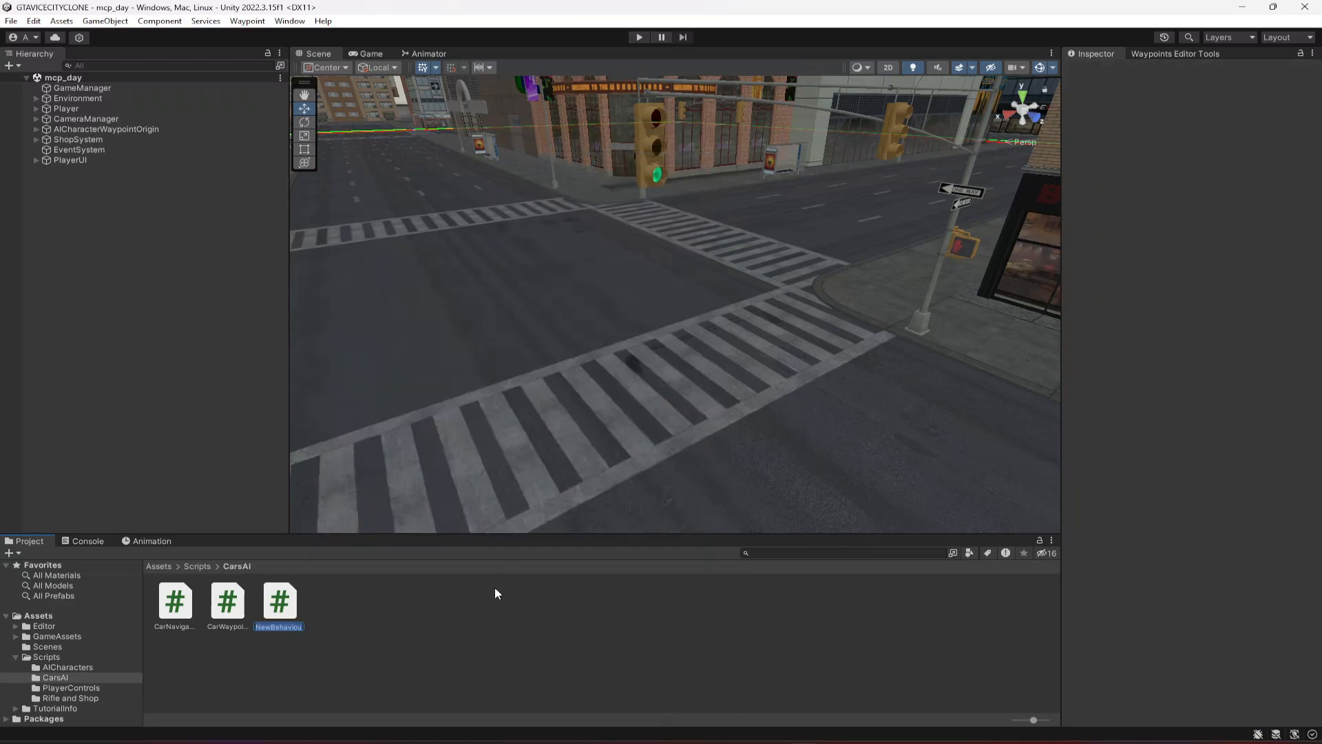
type("Ca")
type("rAISpawner")
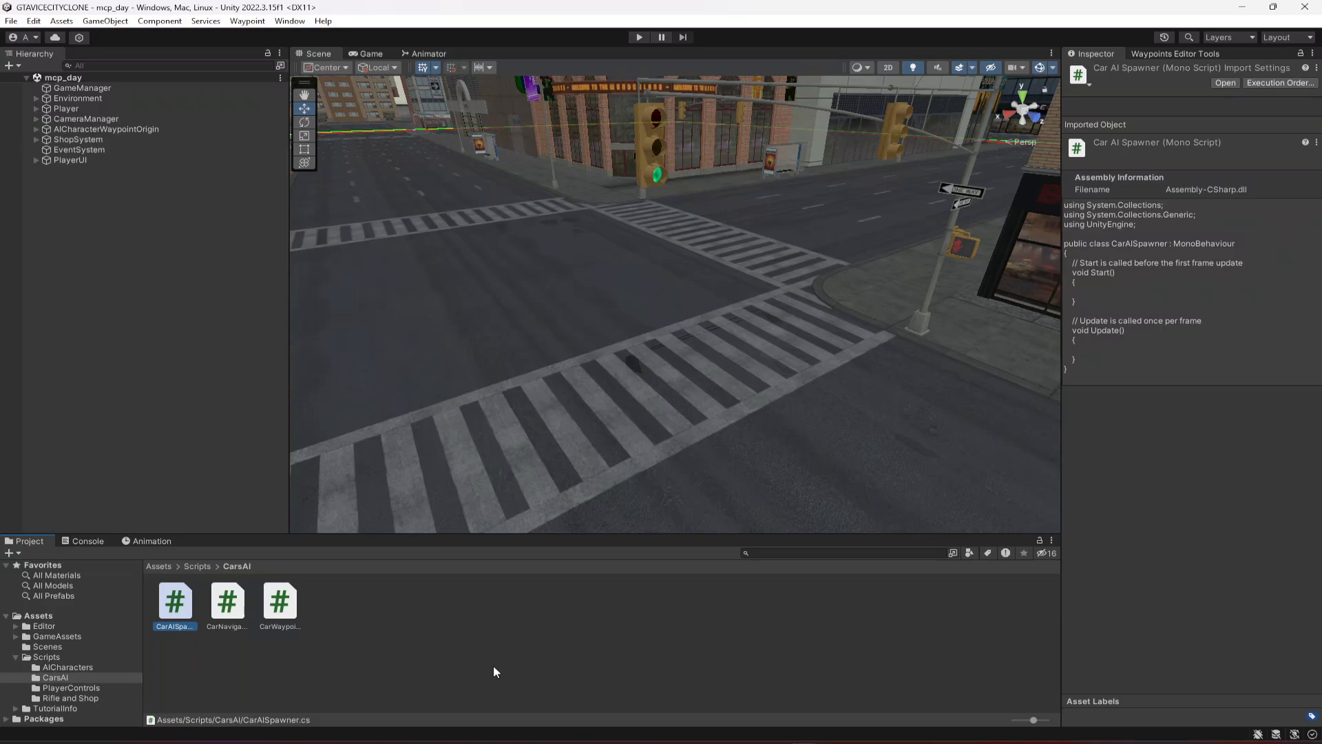
left_click(381, 618)
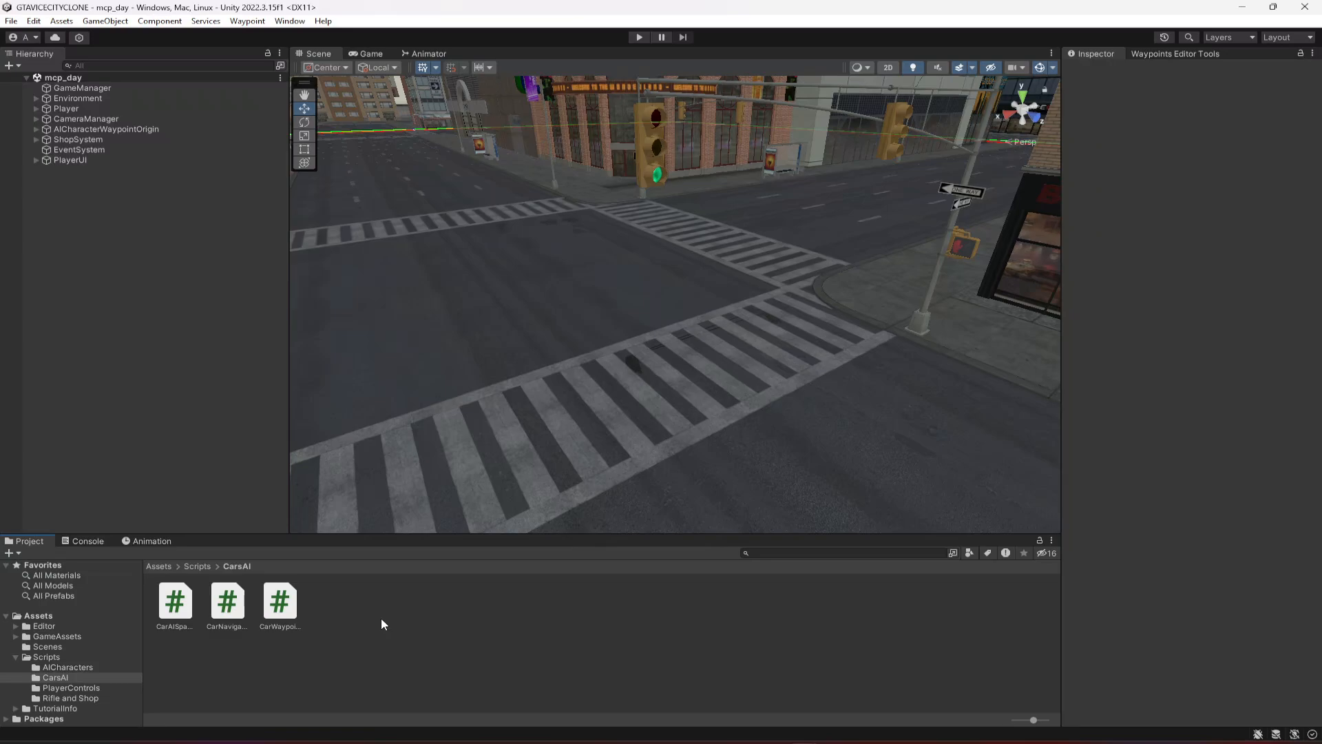
Open the CarAISpawner, CarNavigatorScript and CarWaypointNavigator scripts in Visual Studio Code.
left_click(176, 603)
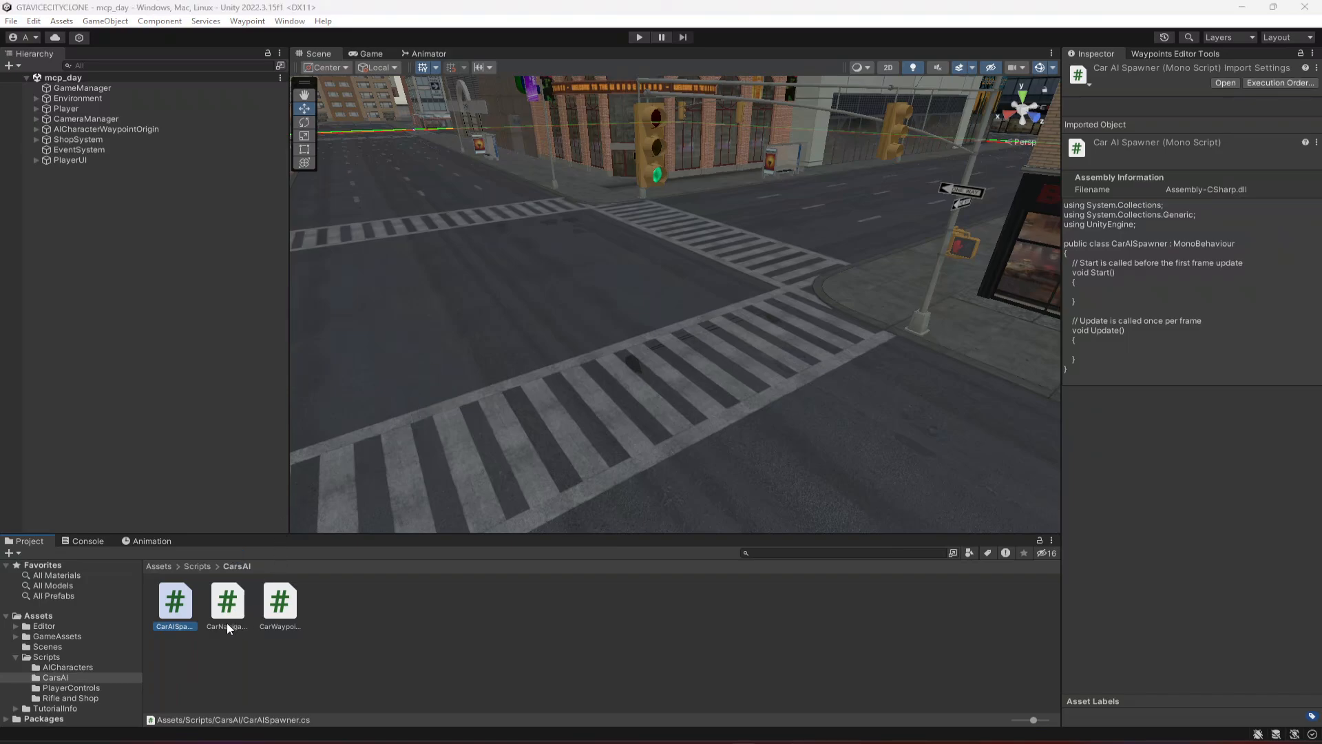
double_click(228, 602)
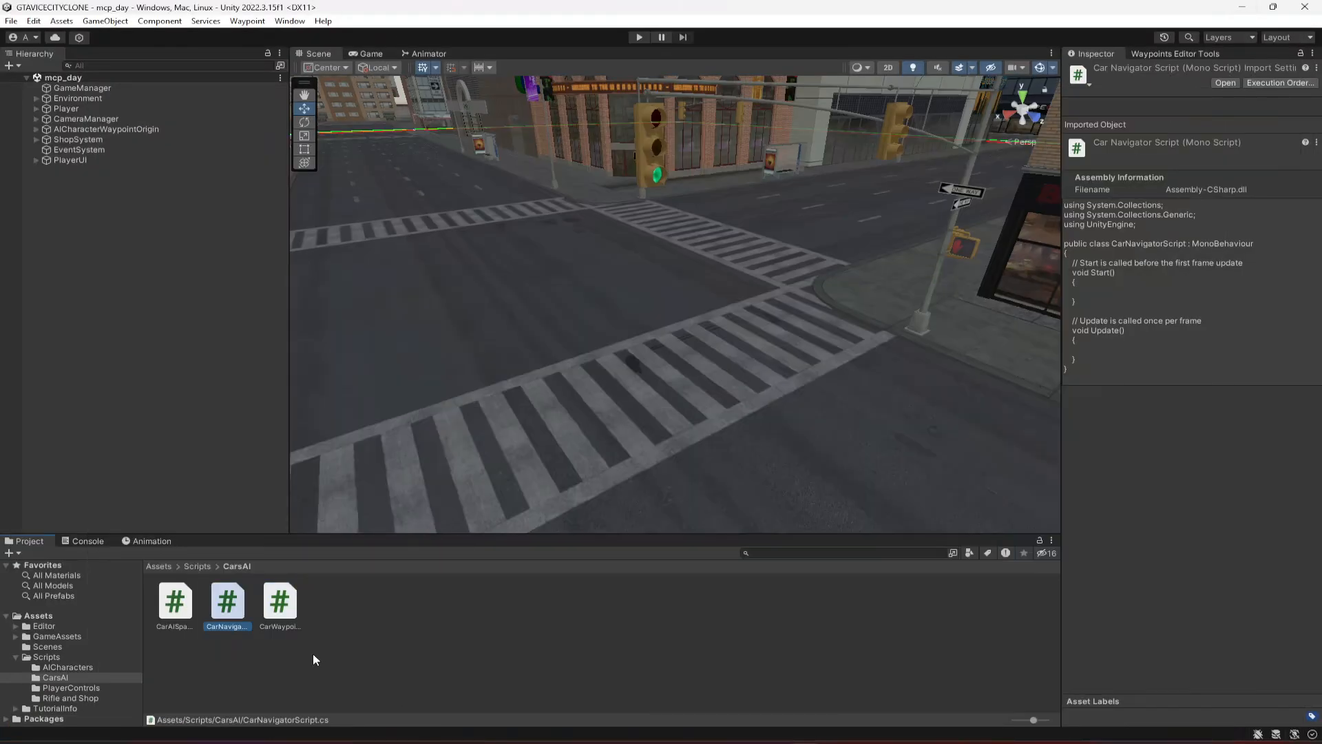
double_click(281, 606)
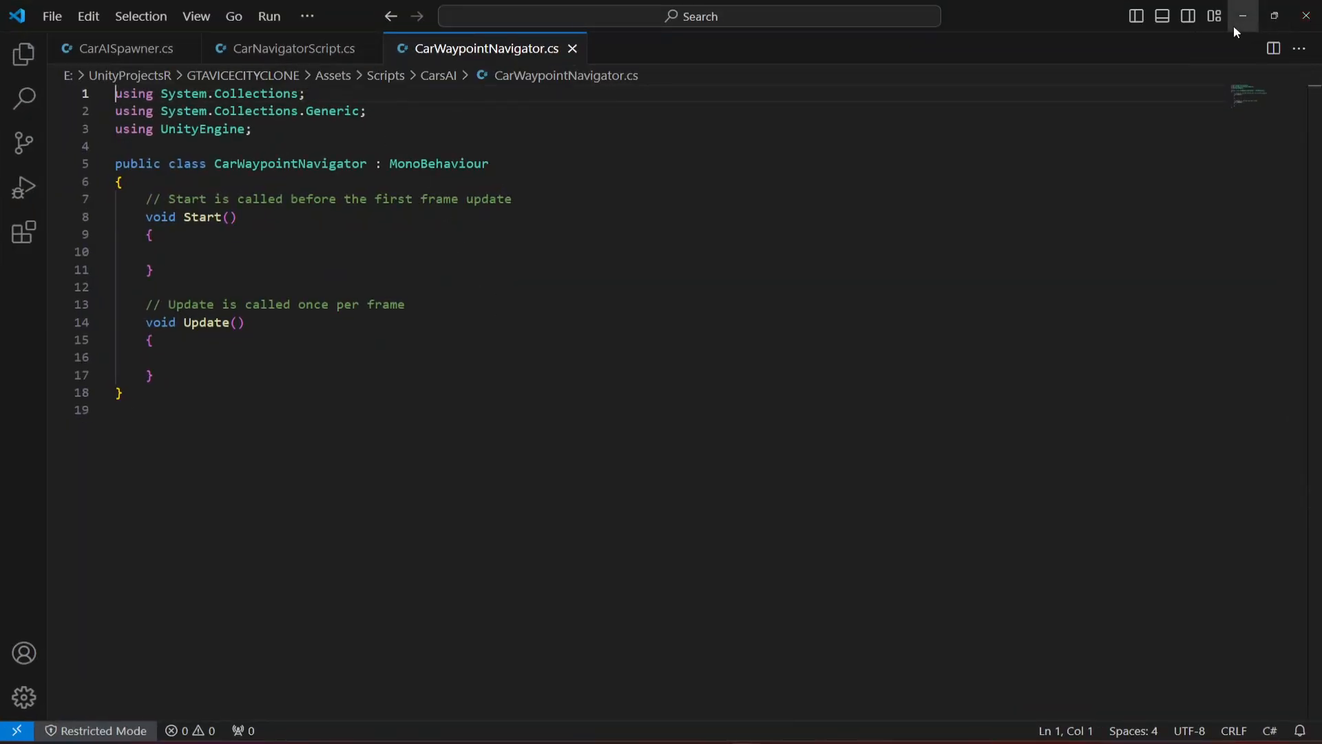
Open the CharacterNavigatorScript and WaypointNavigator scripts attached to AI character prefab 1 in the GameAssets AICharacters folder, and return to Unity.
left_click(1240, 21)
left_click(58, 637)
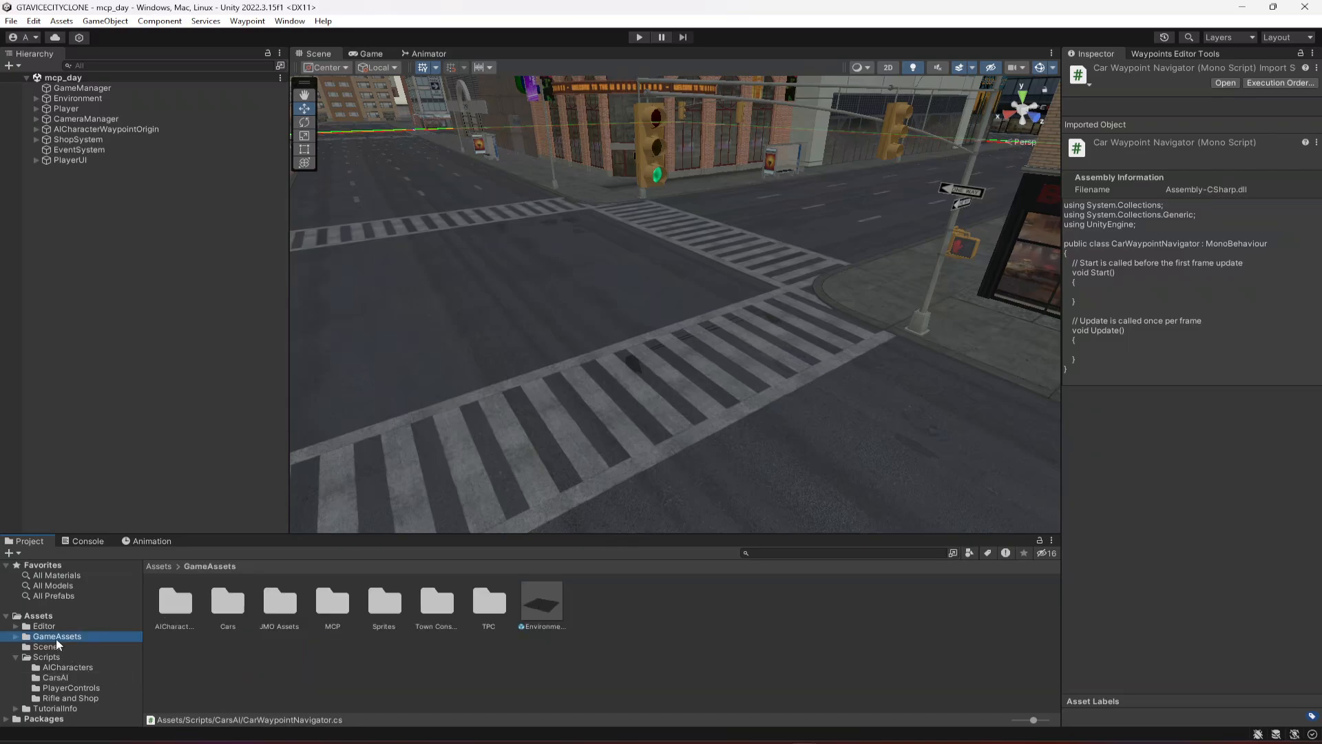
double_click(173, 604)
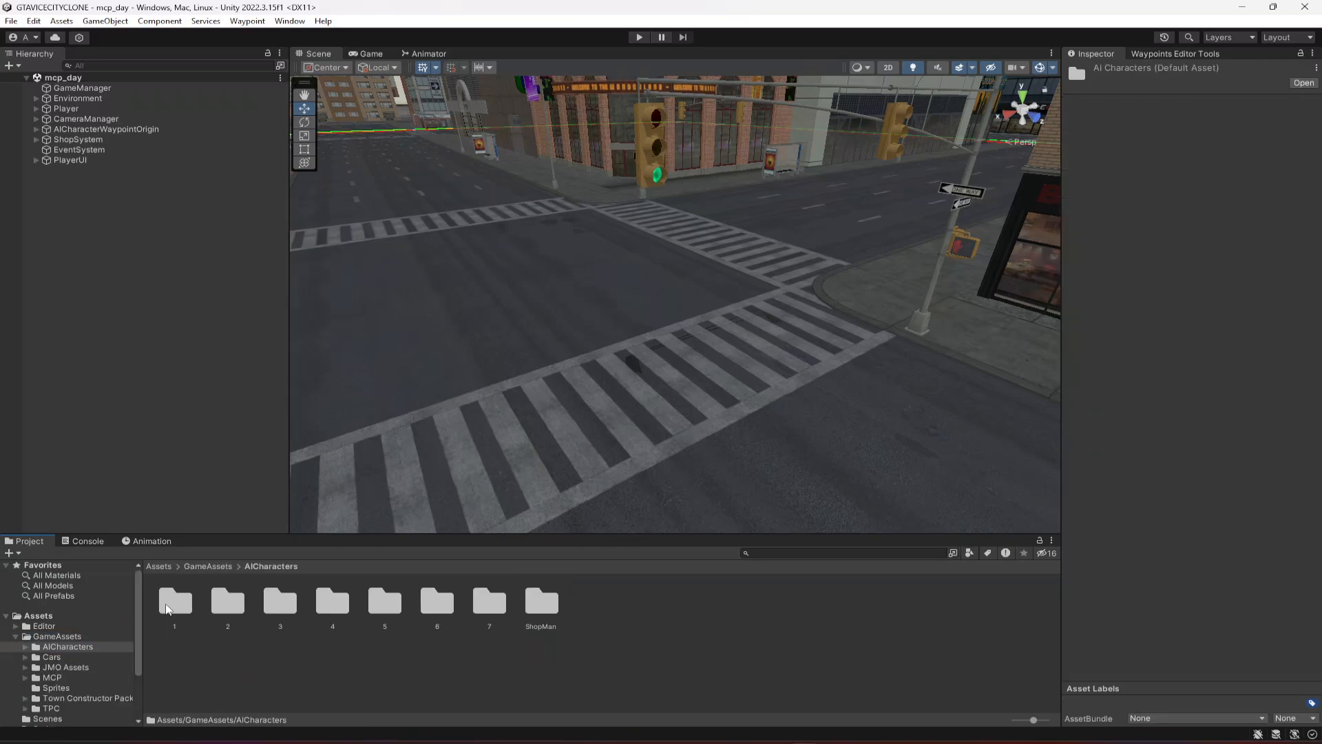
double_click(169, 606)
left_click(334, 609)
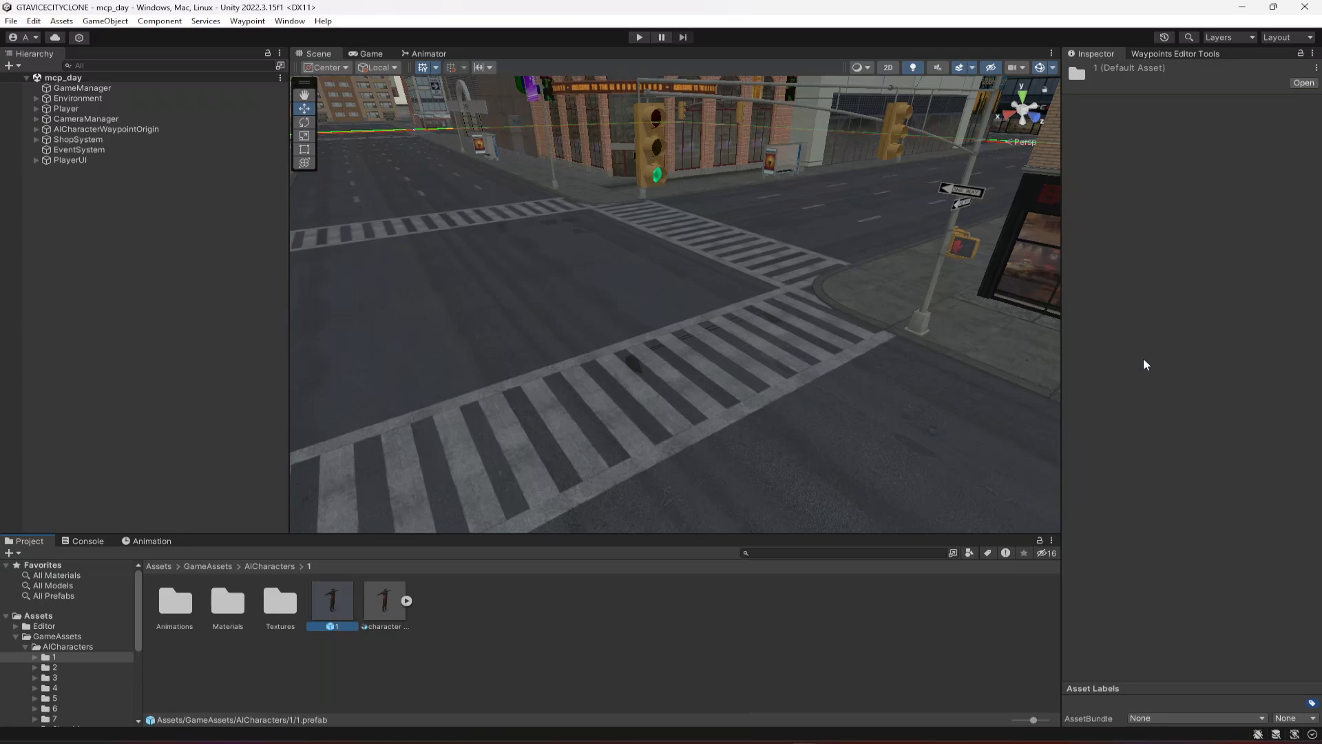
scroll(1209, 220, "down", 3)
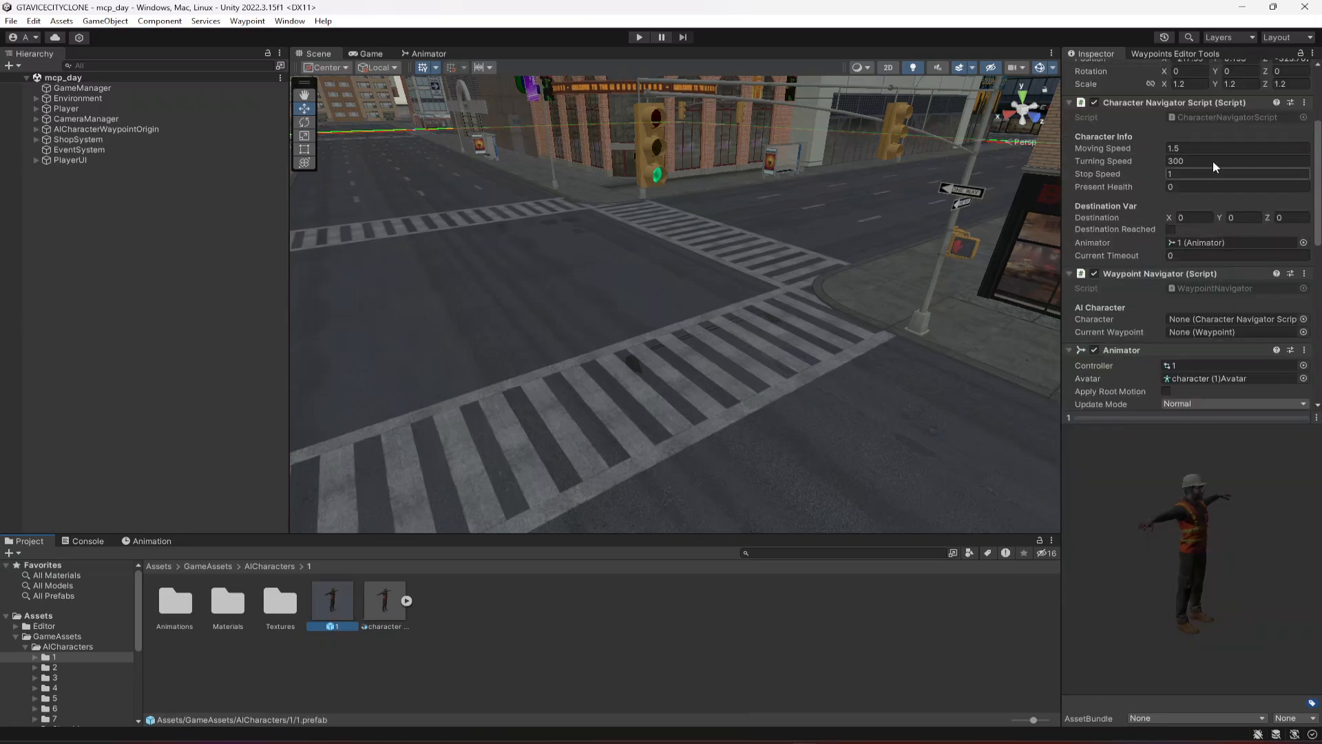
double_click(1206, 117)
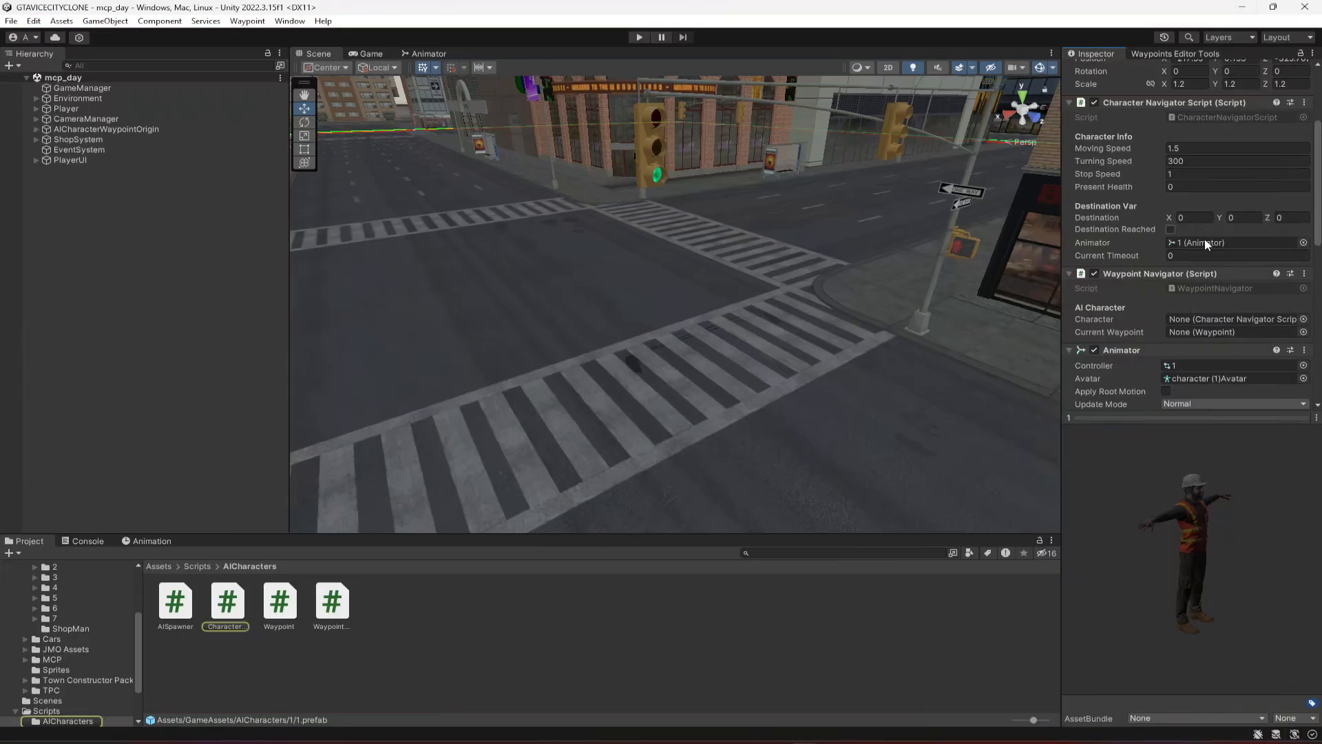
double_click(1196, 290)
left_click(1252, 16)
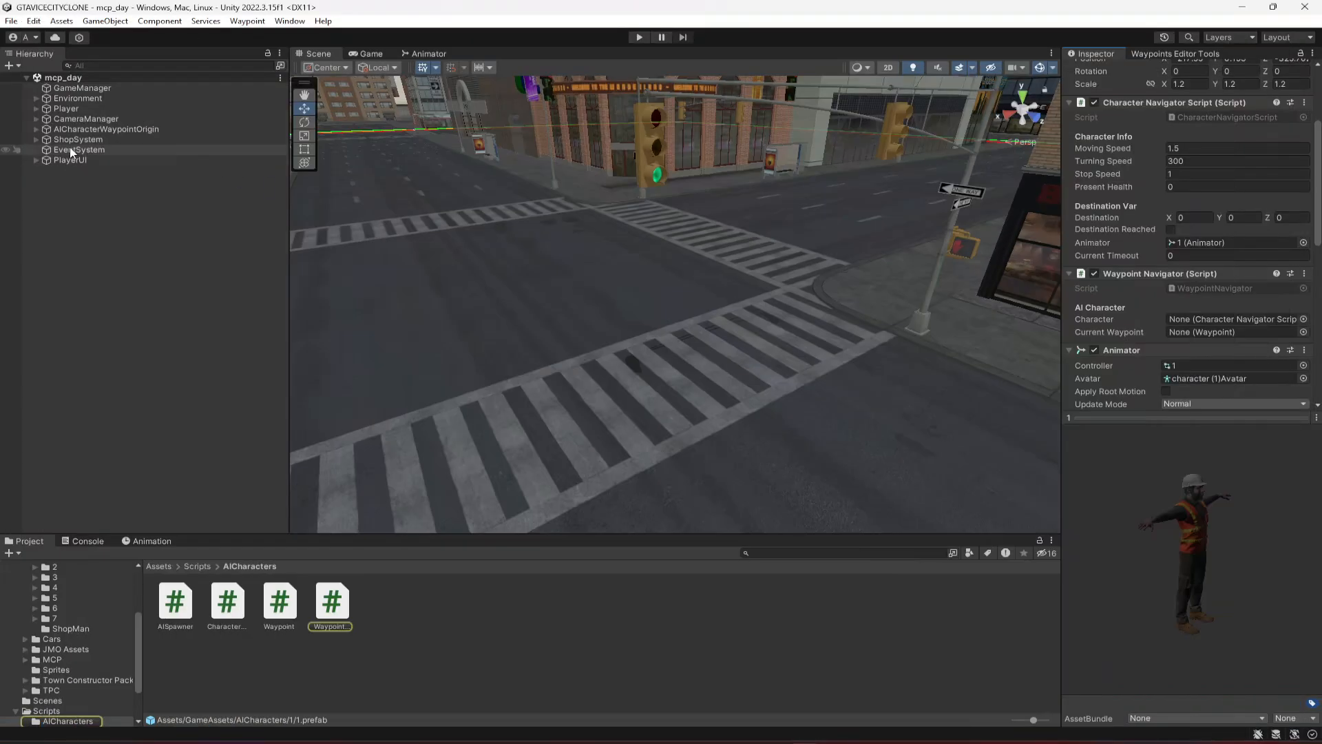
Open the AISpawner script attached to AICharacterWaypointOrigin, return to Unity and collapse the Scripts folder.
left_click(35, 129)
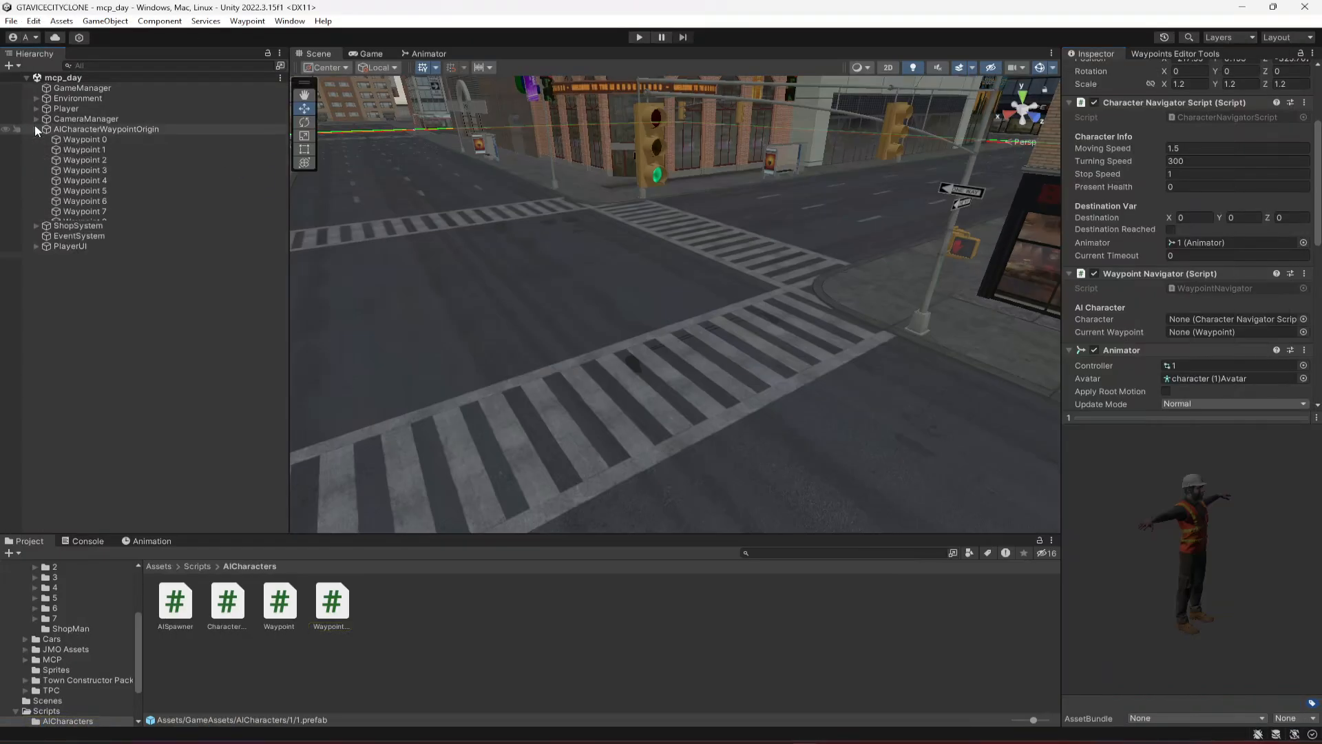
left_click(35, 129)
left_click(35, 129)
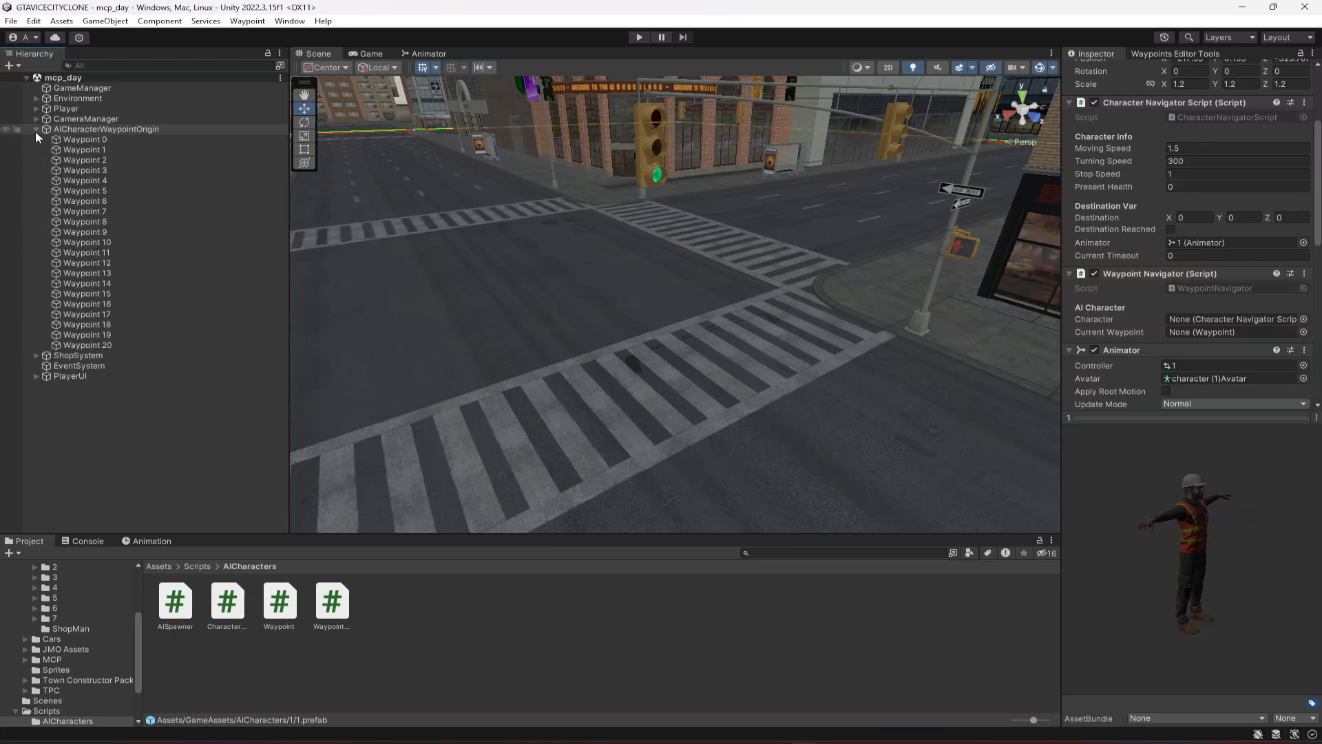
left_click(36, 129)
left_click(92, 128)
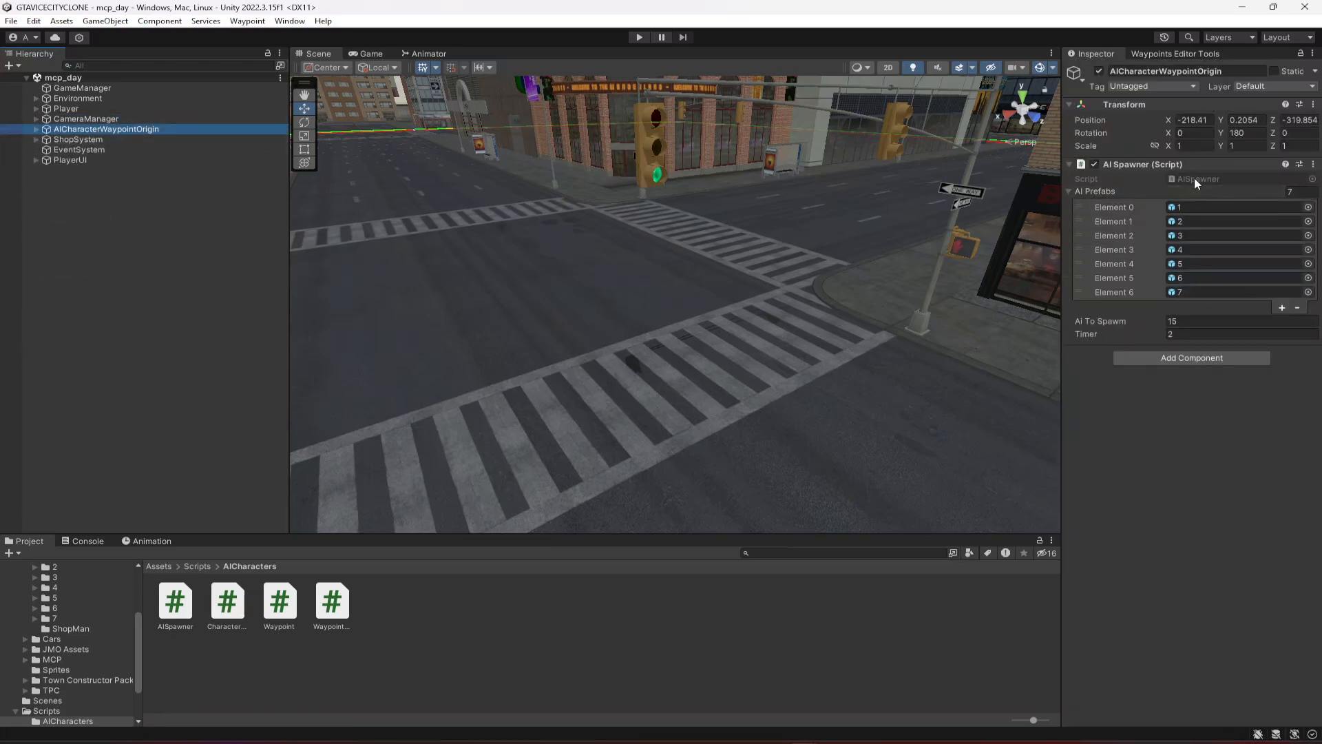
double_click(1194, 178)
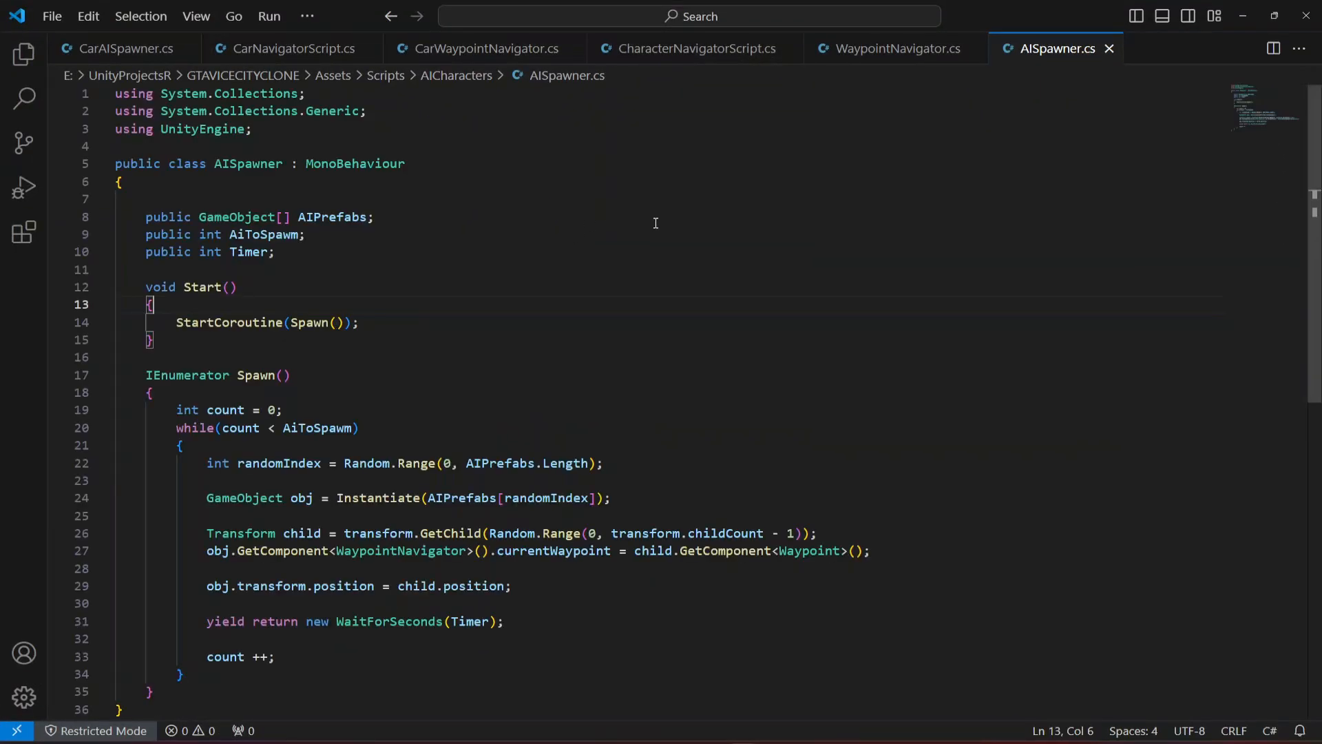
left_click(1245, 17)
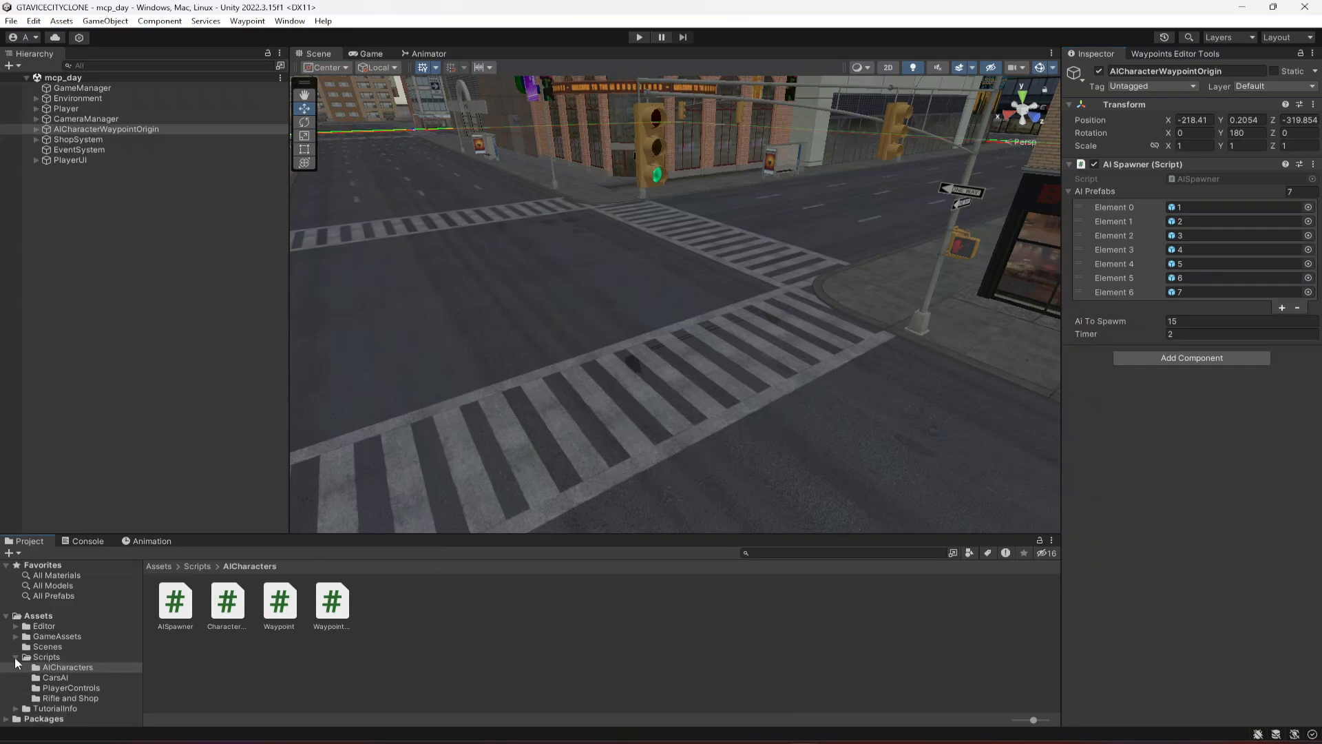
left_click(16, 657)
right_click_drag(634, 262, 697, 376)
scroll(705, 369, "down", 4)
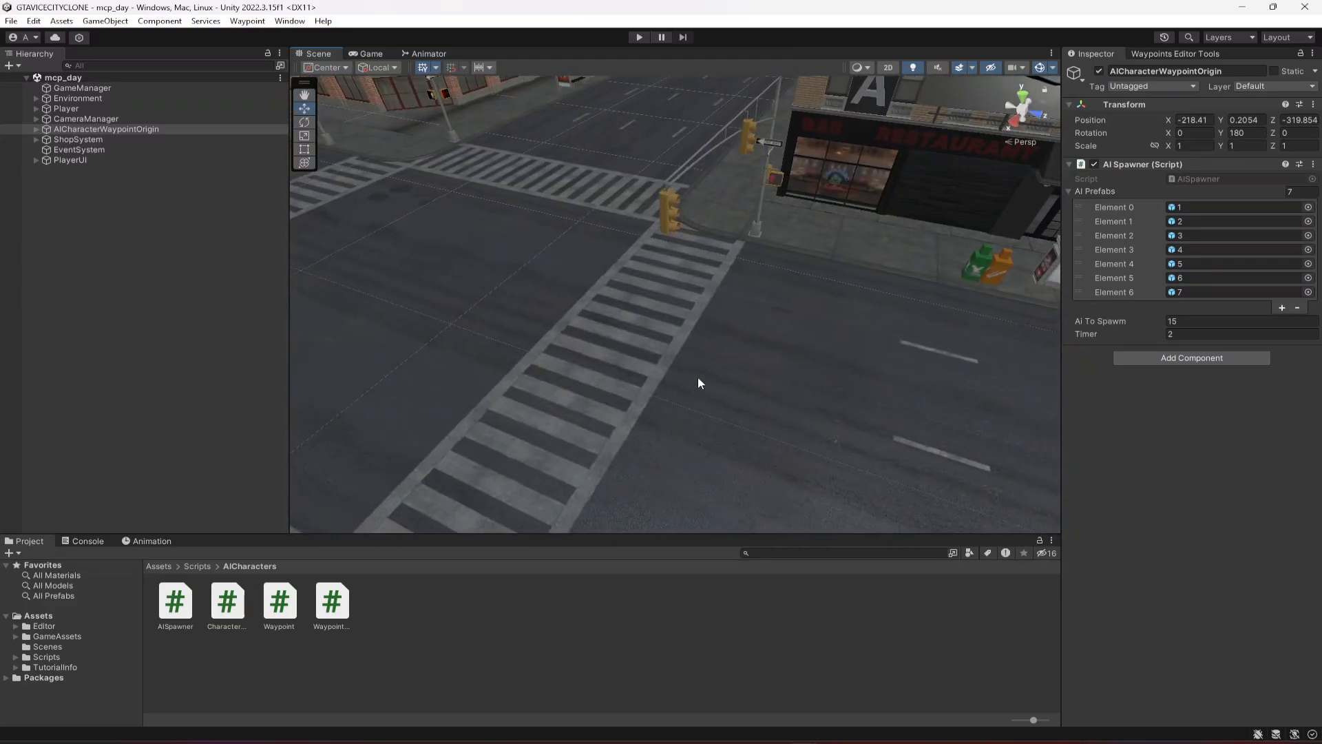
scroll(697, 376, "down", 2)
left_click(81, 129)
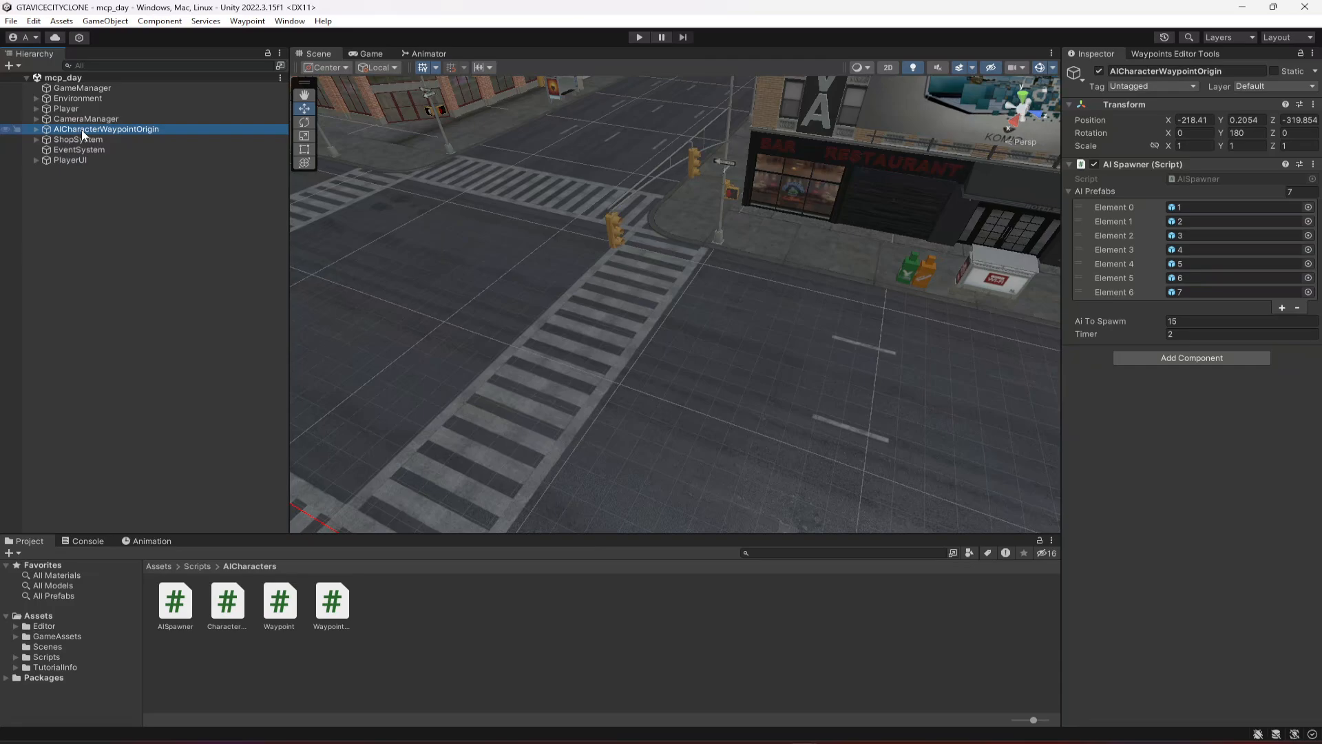
left_click(83, 119)
left_click(86, 108)
left_click(89, 119)
left_click(92, 130)
right_click_drag(651, 282, 650, 318)
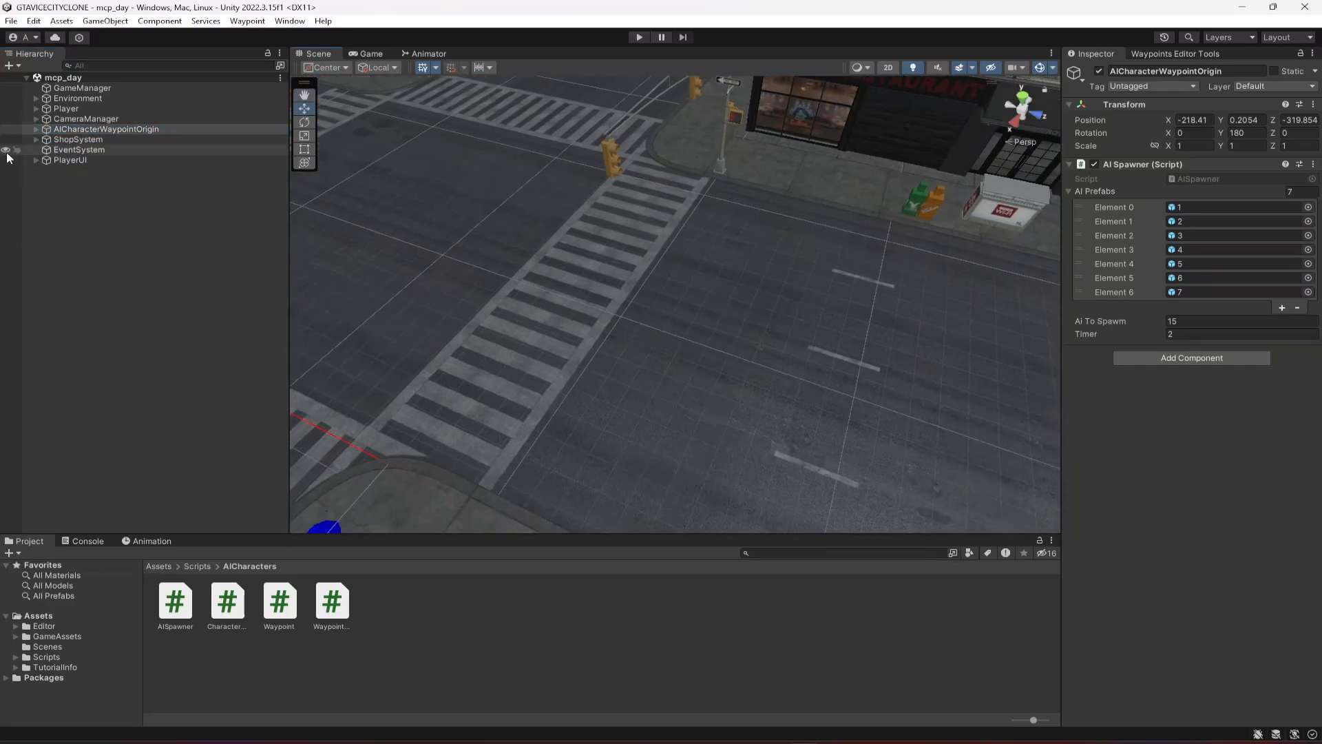
Create an empty parent for AICharacterWaypointOrigin and name it Waypoints.
left_click(60, 129)
right_click(68, 133)
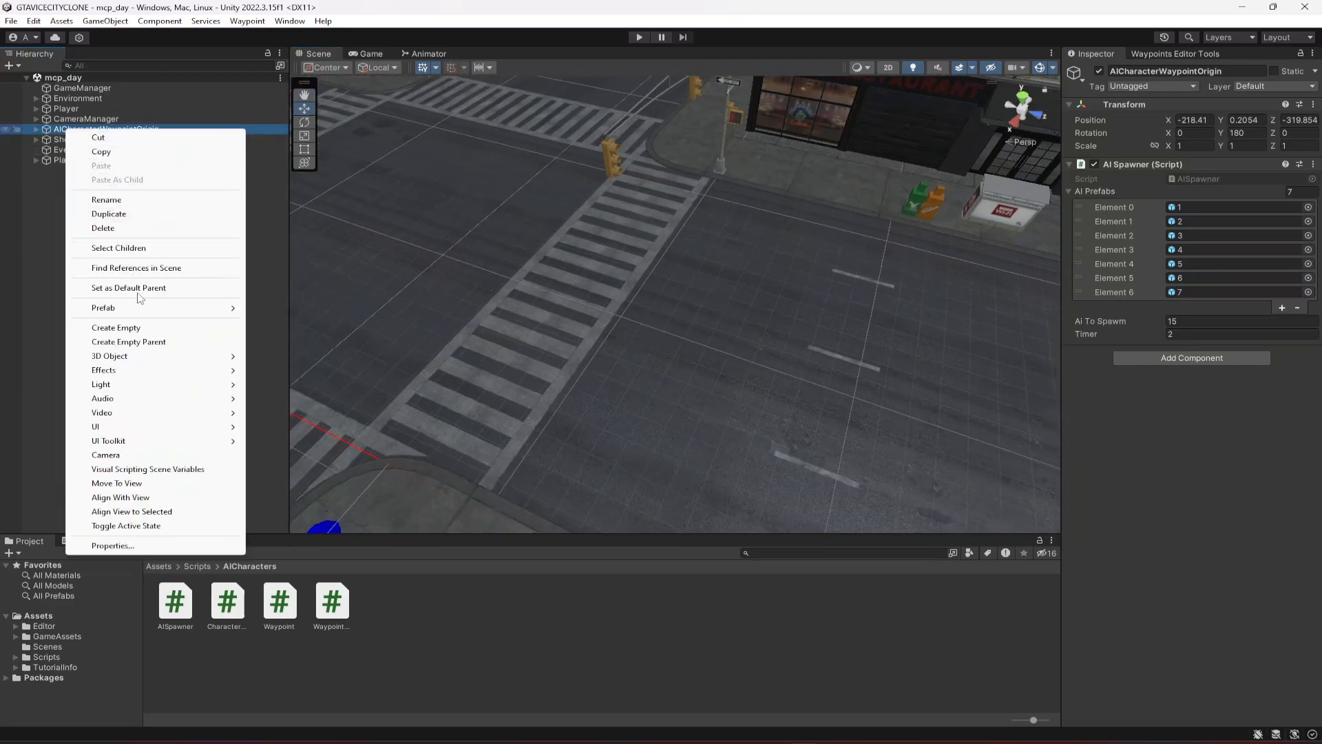
left_click(86, 343)
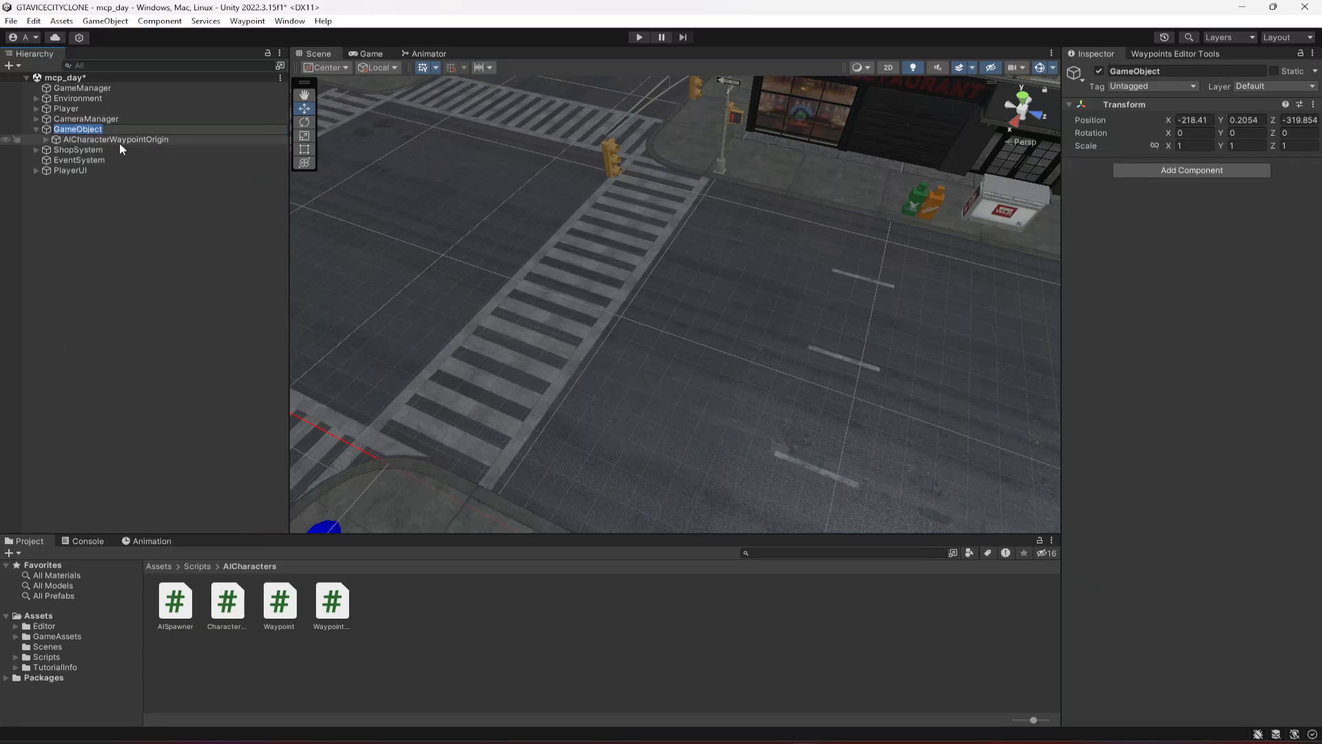
left_click(149, 139)
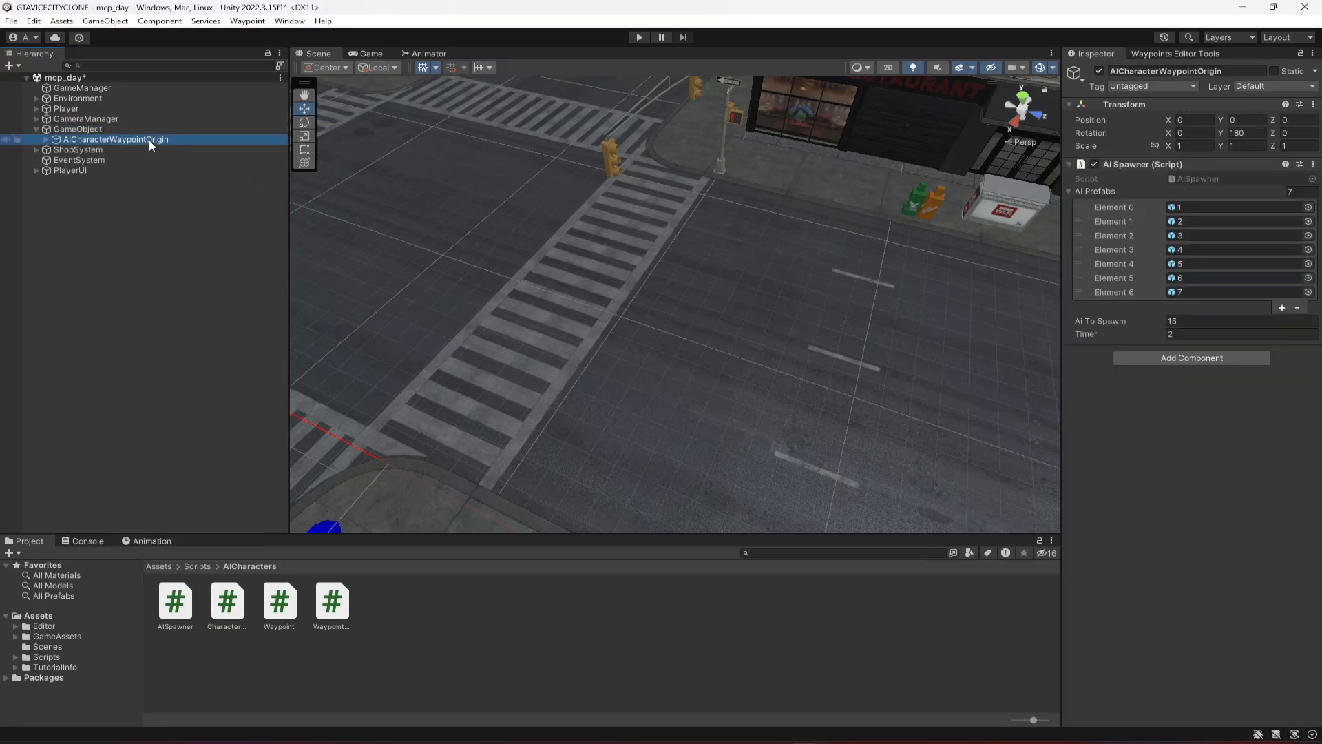
left_click(93, 130)
left_click(1175, 71)
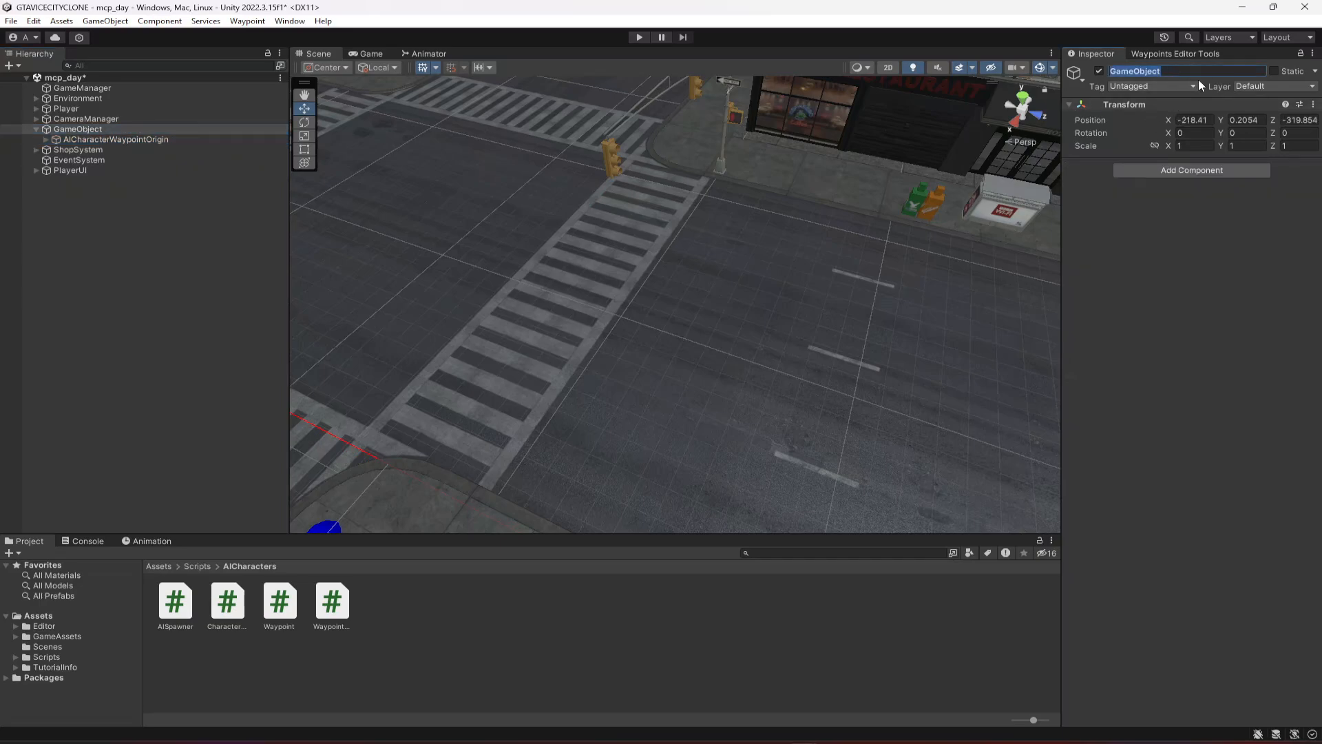
type("Waypoint")
left_click(1199, 71)
left_click(1204, 71)
key("Return")
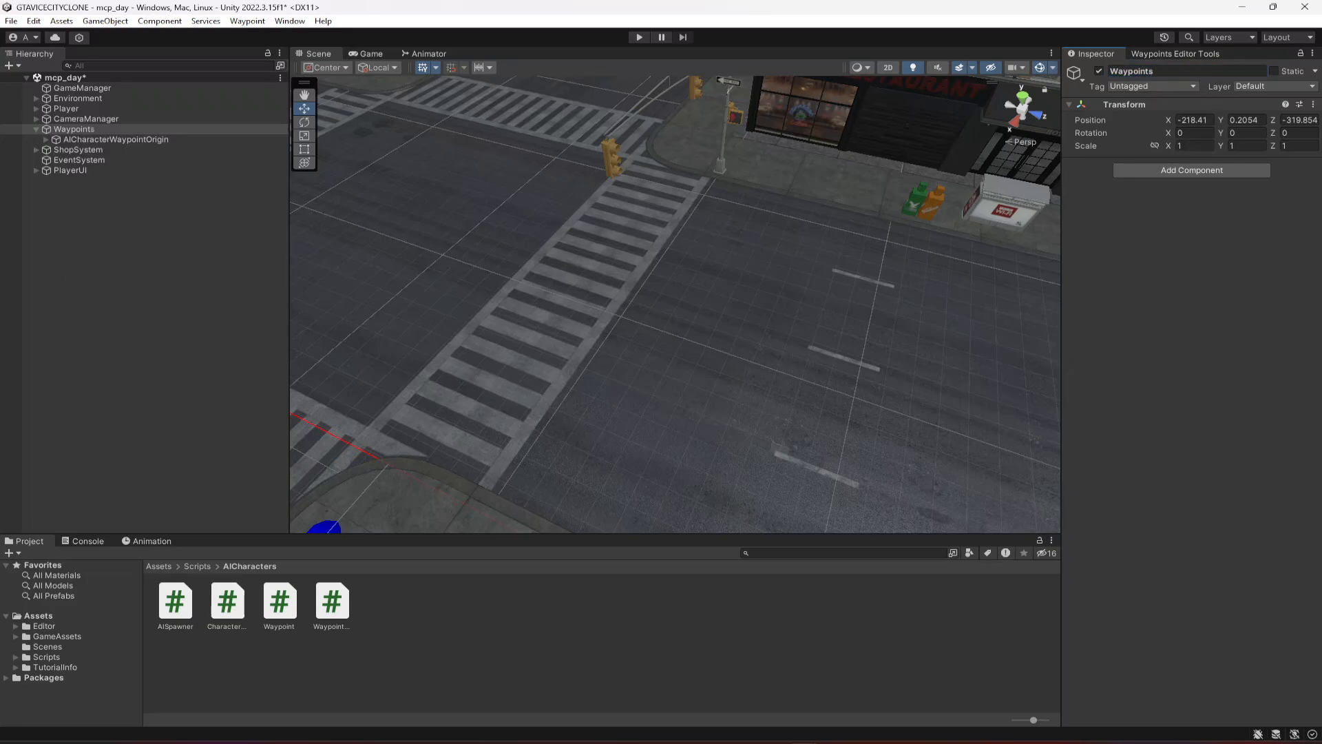
left_click(90, 140)
right_click_drag(610, 325, 770, 209)
left_click(74, 130)
right_click(75, 132)
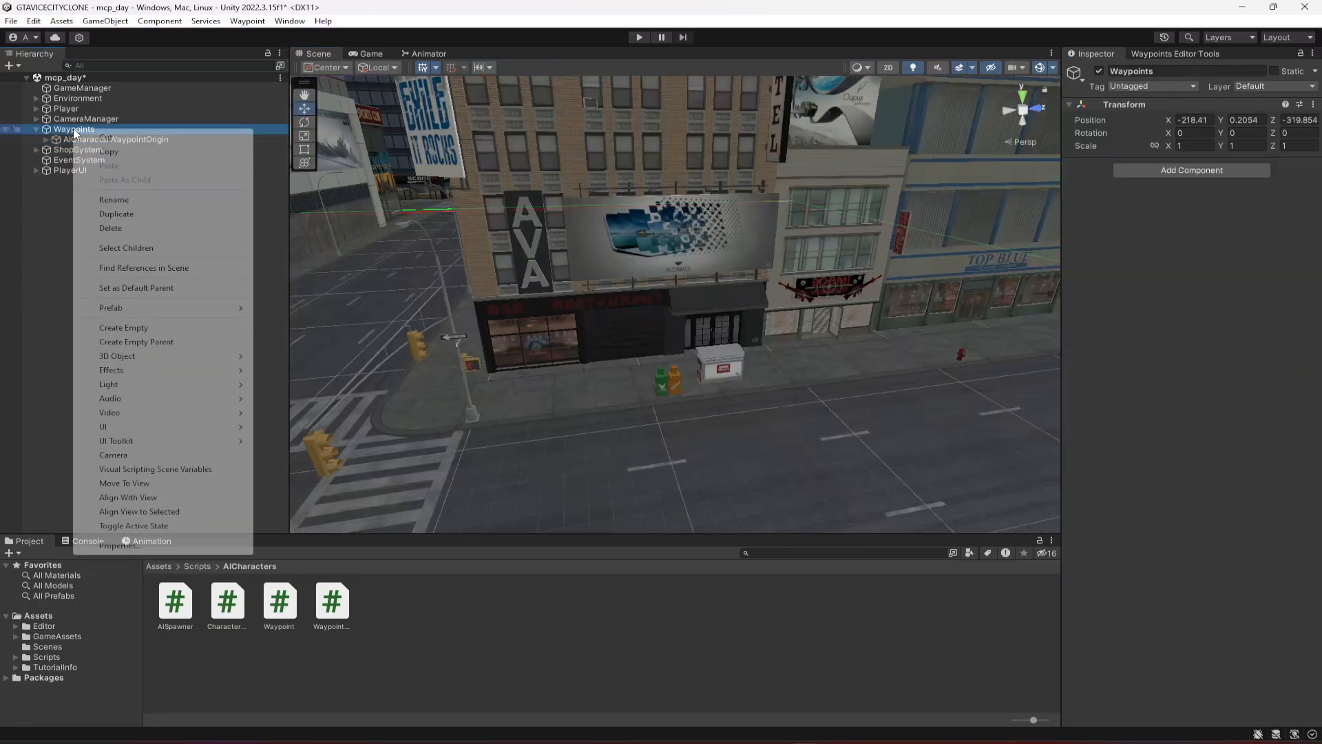
left_click(565, 226)
Create an empty object named CarWaypointsOrigin at the scene root, placed over the road beside the crosswalk.
right_click_drag(746, 228, 485, 377)
scroll(672, 338, "up", 6)
right_click_drag(672, 346, 599, 389)
right_click(106, 241)
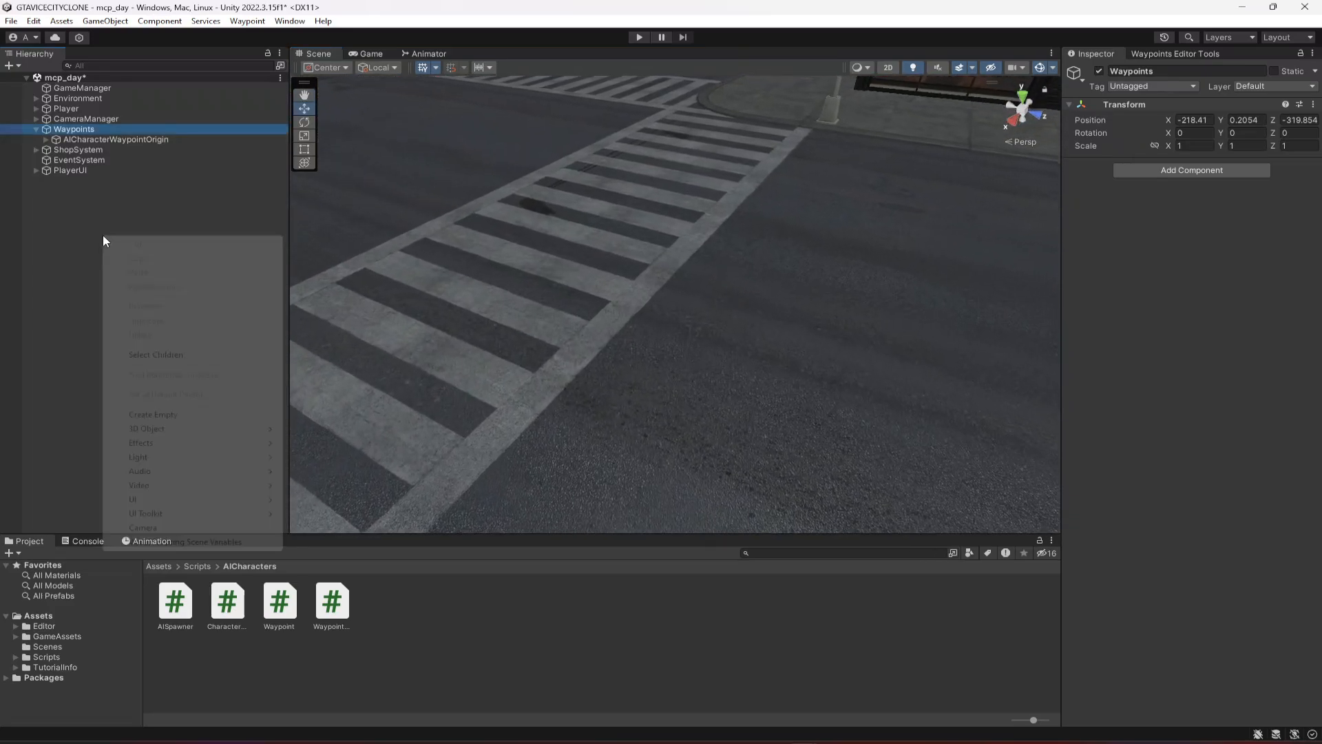
left_click(148, 414)
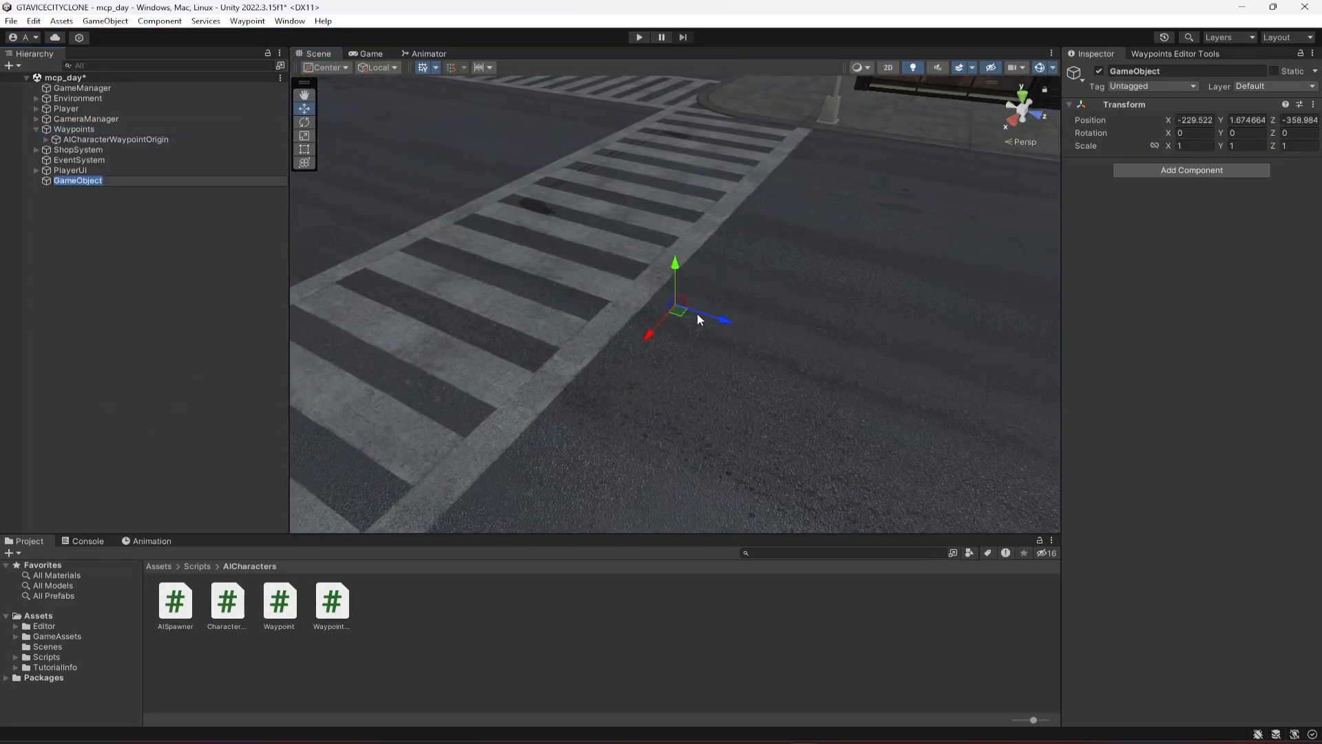
type("CarWaypointsOrigin")
key("Return")
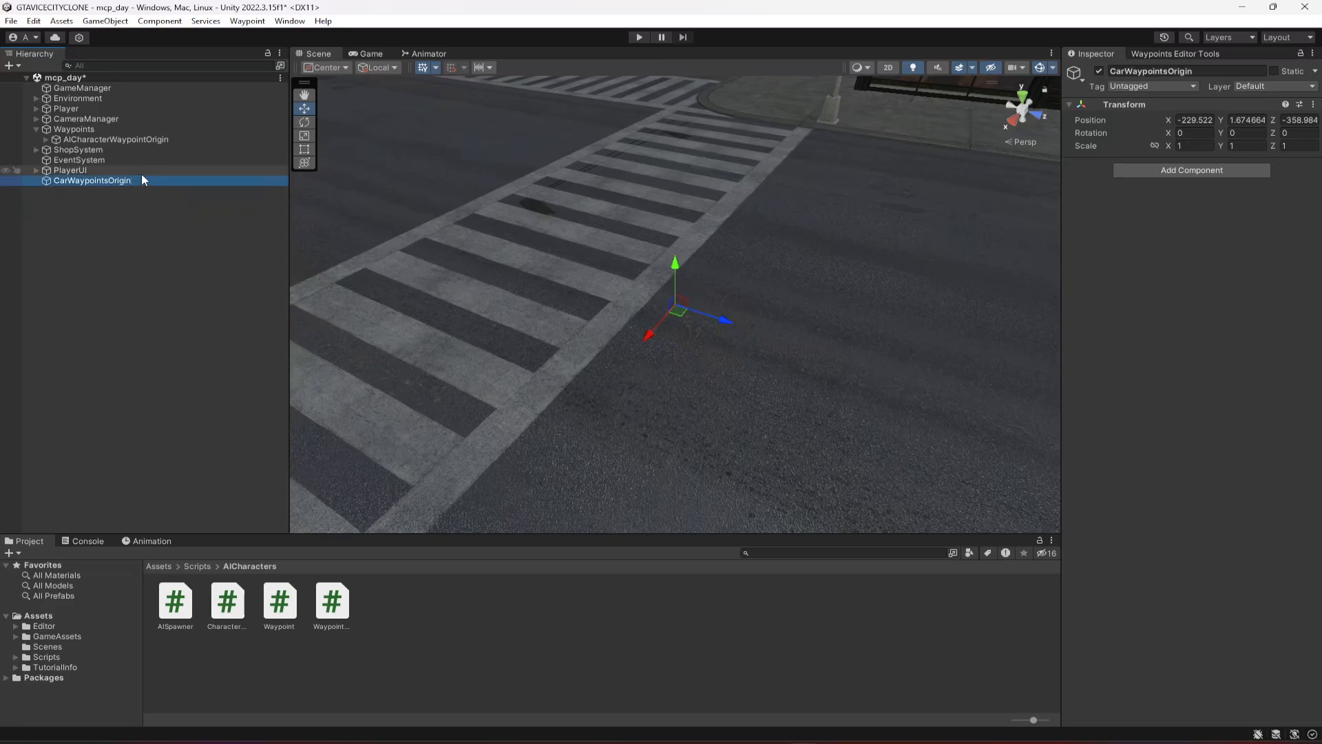
Lower CarWaypointsOrigin onto the road surface at a Y position of about 0.115 and make it a child of Waypoints.
double_click(135, 177)
double_click(130, 179)
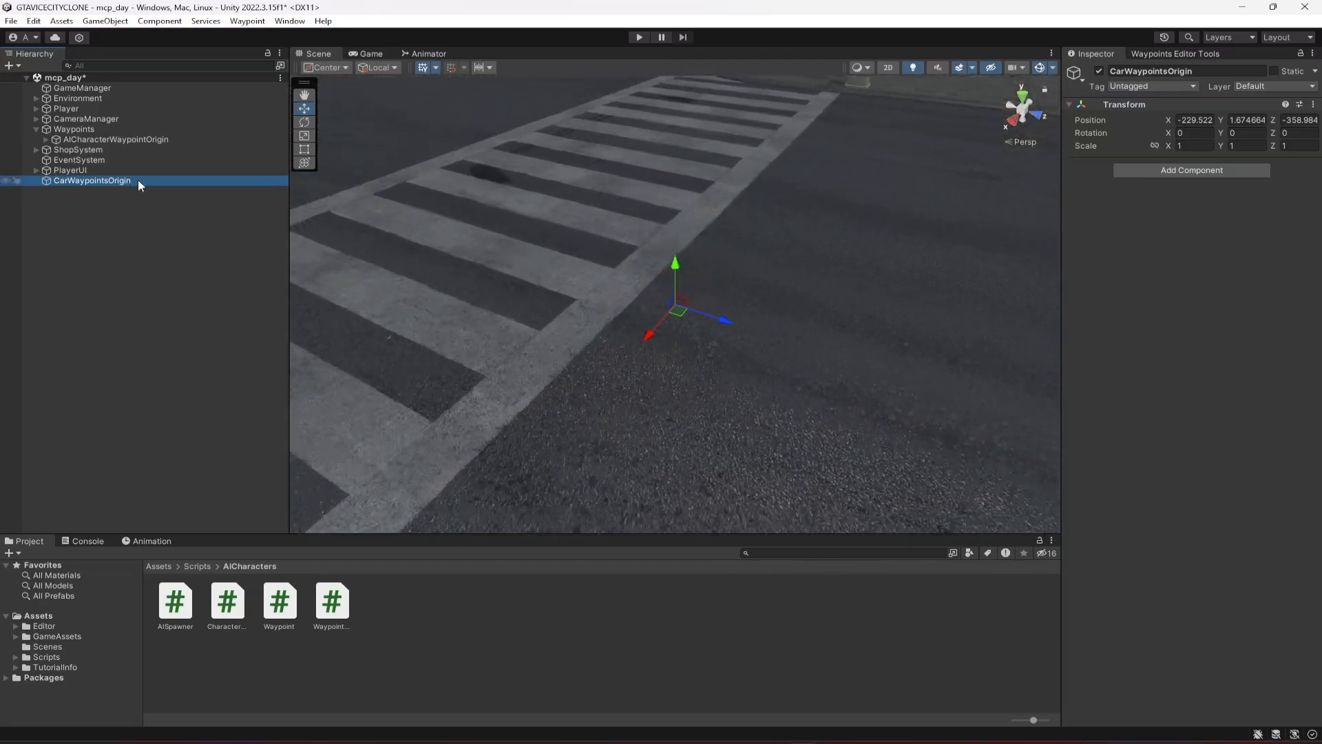
right_click_drag(791, 338, 725, 132)
key("w")
left_click_drag(704, 179, 696, 327)
right_click_drag(696, 326, 657, 383)
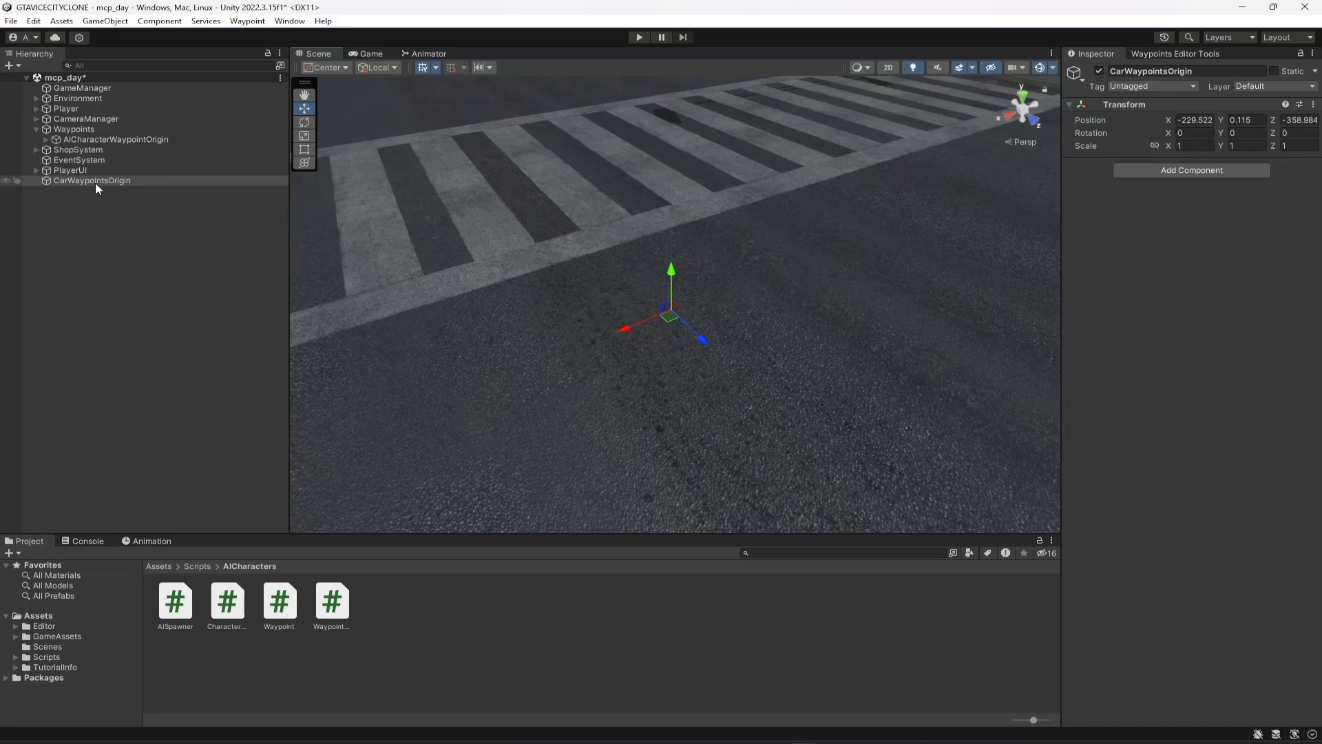
left_click_drag(95, 183, 85, 130)
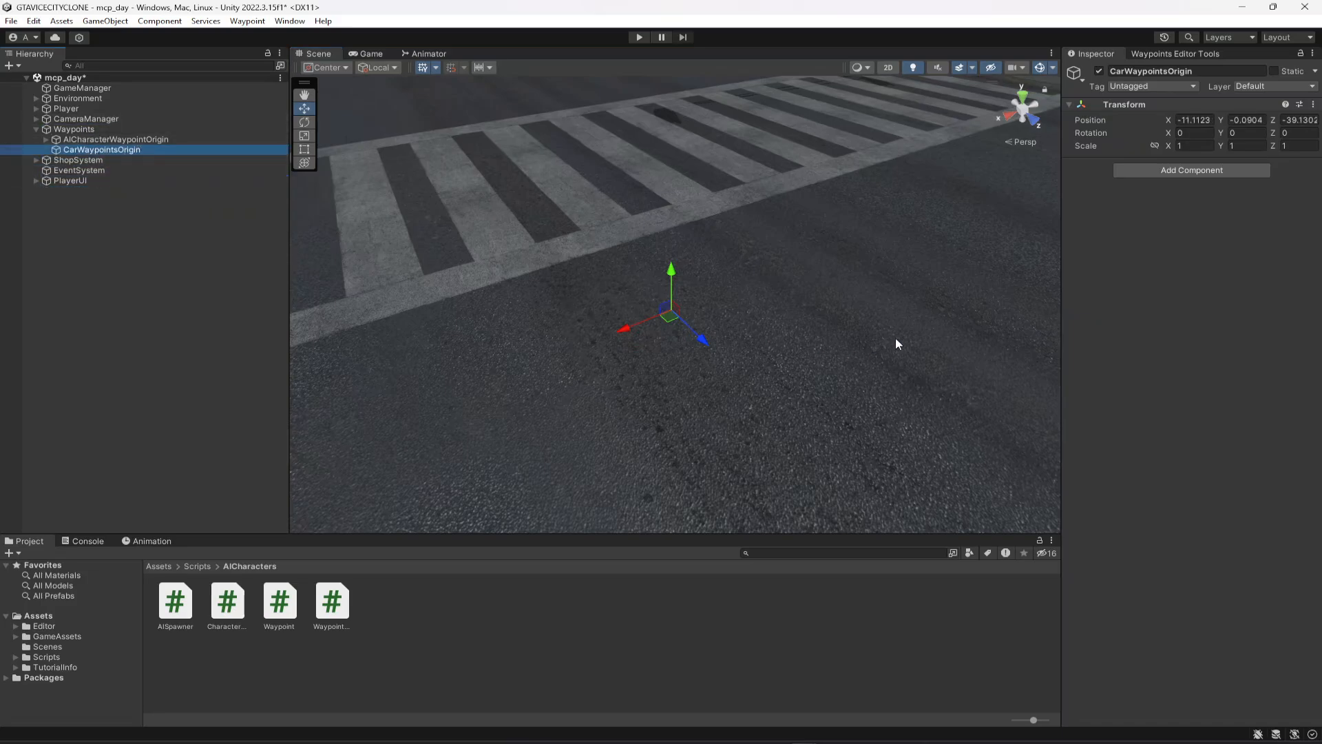
Assign CarWaypointsOrigin as the Waypoint Origin in the Waypoints Editor Tools.
right_click_drag(594, 342, 750, 331)
key("a")
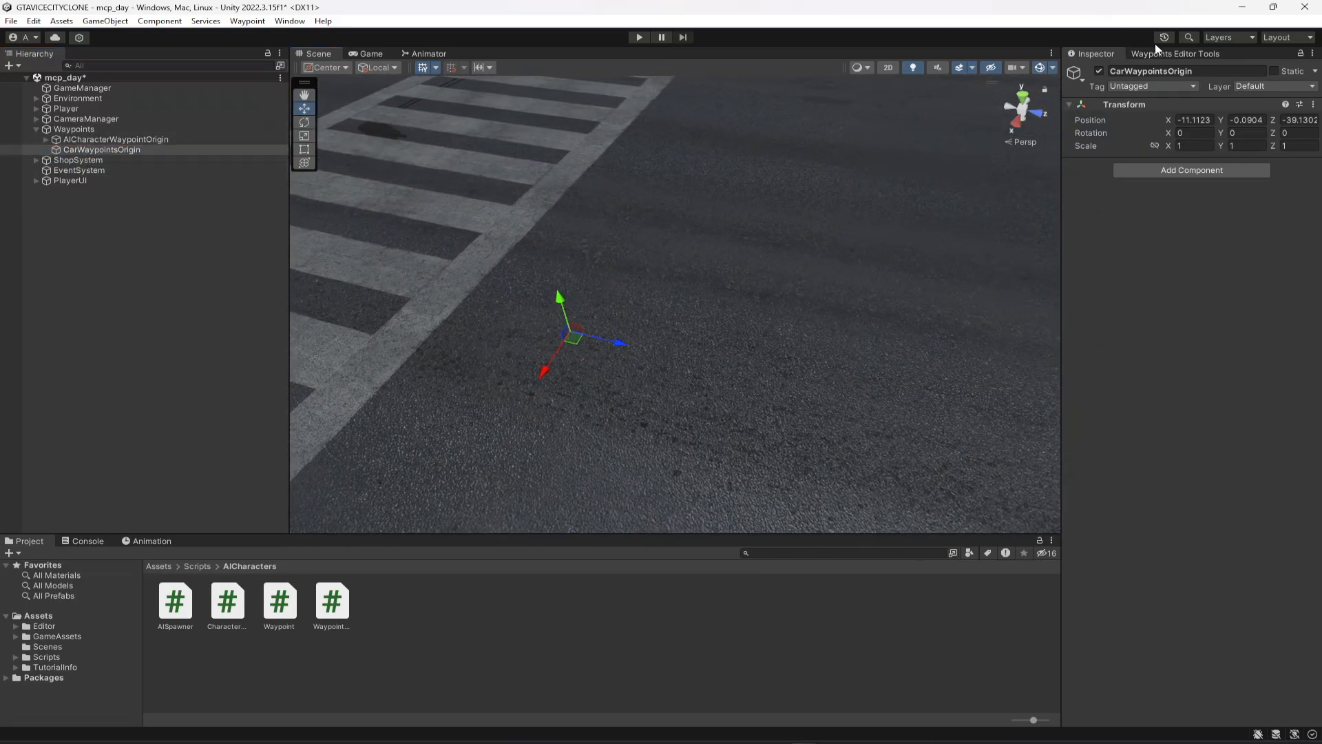
left_click(1174, 54)
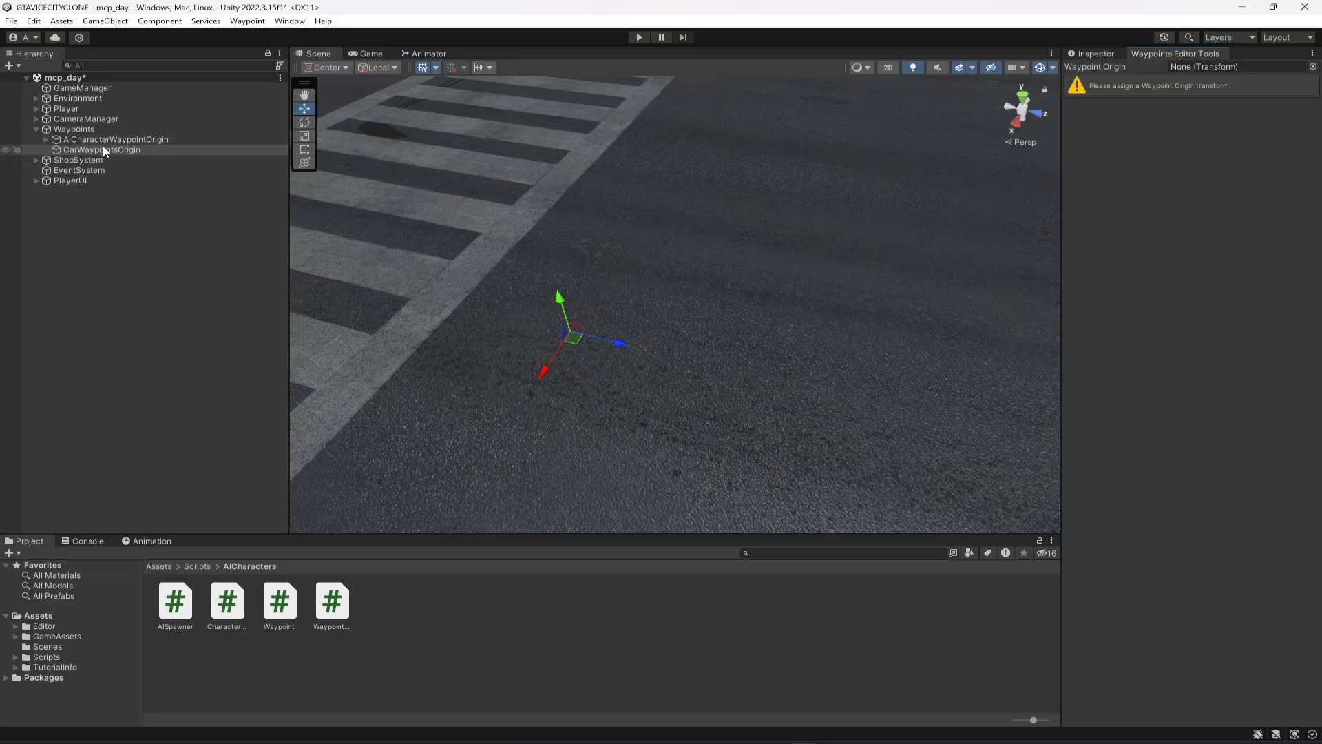
left_click_drag(104, 148, 1197, 67)
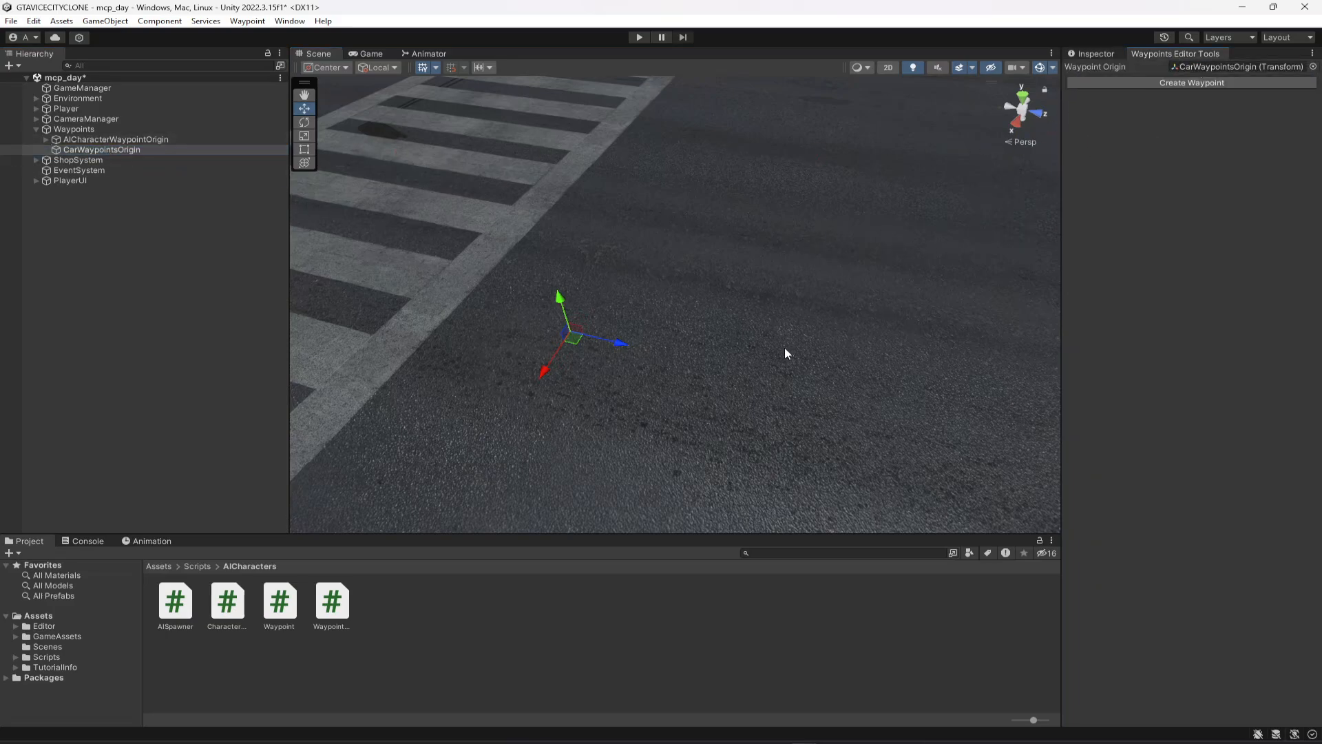
Create two waypoints under CarWaypointsOrigin and move the second one along the road, away from the crosswalk.
right_click_drag(770, 374, 734, 334)
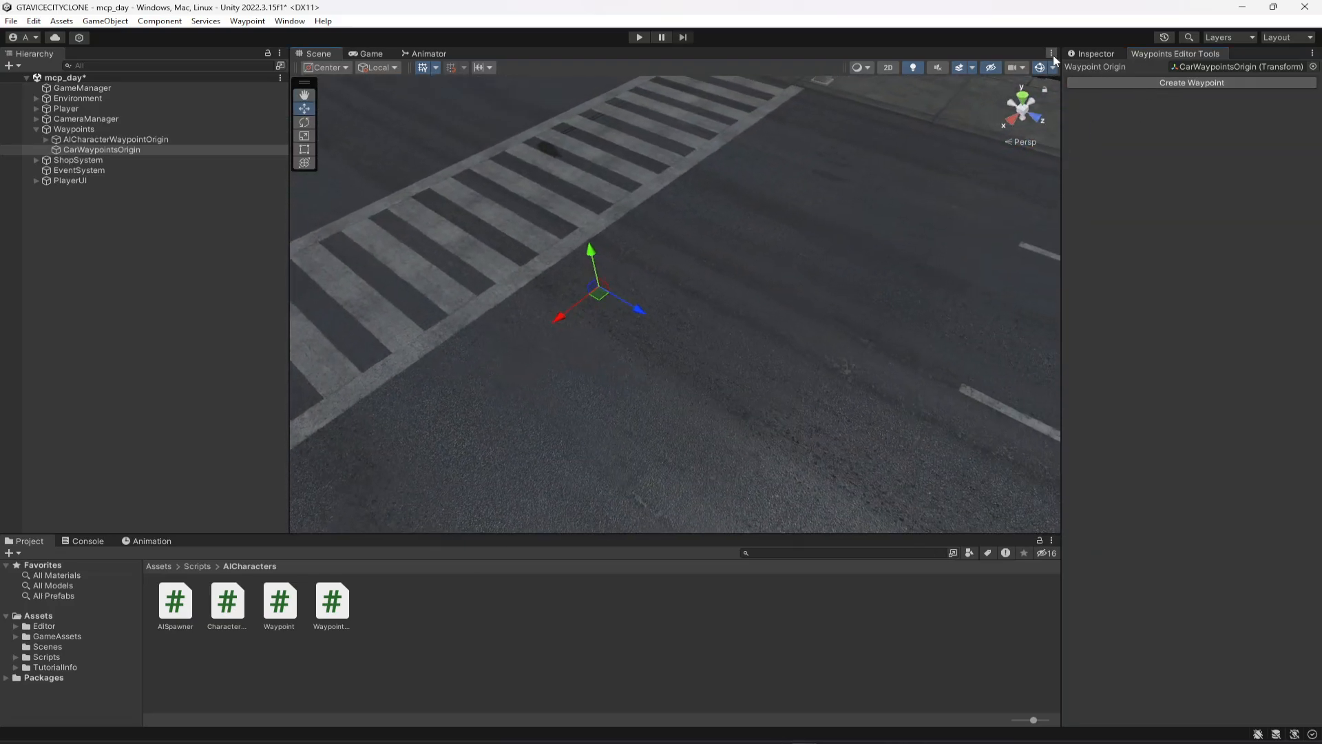
left_click(1203, 84)
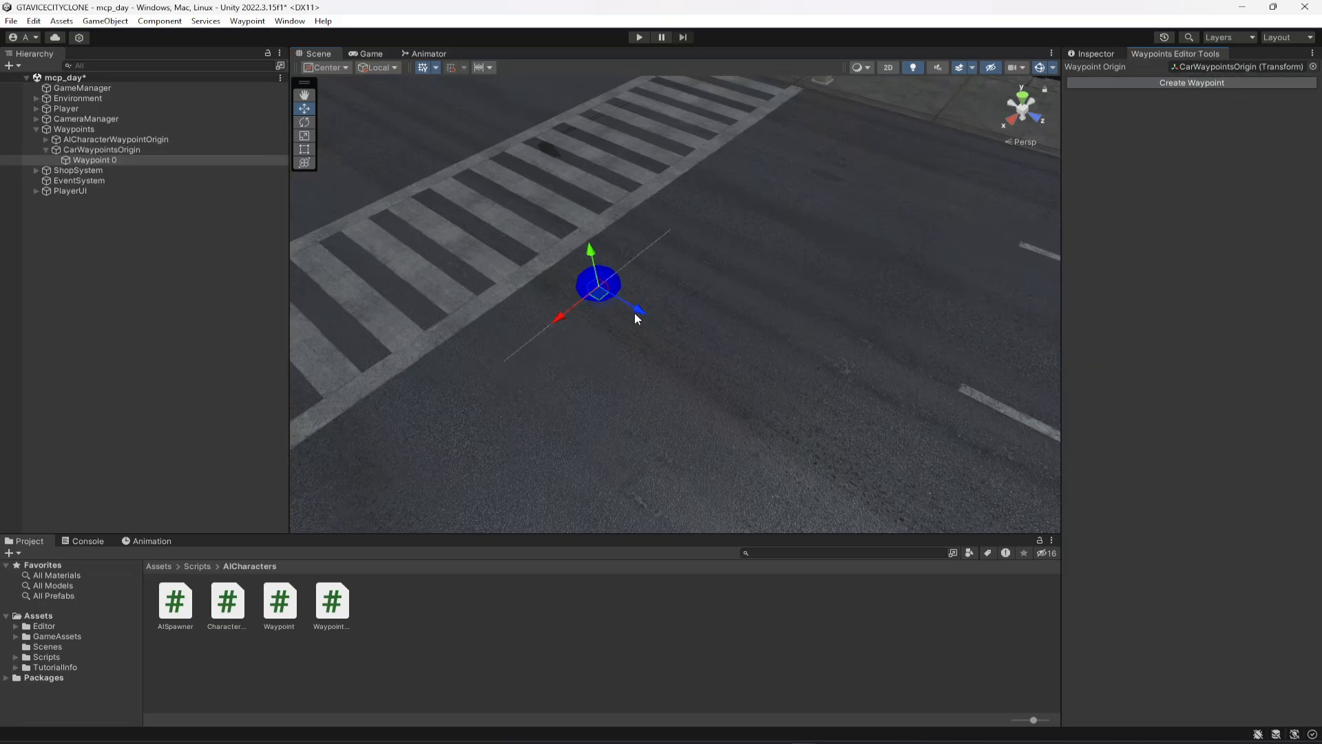
left_click(1170, 83)
left_click_drag(638, 314, 976, 468)
right_click_drag(439, 323, 576, 326)
scroll(576, 327, "down", 1)
Raise CarWaypointsOrigin with its waypoints slightly above the road surface and select Waypoint 1.
left_click(90, 163)
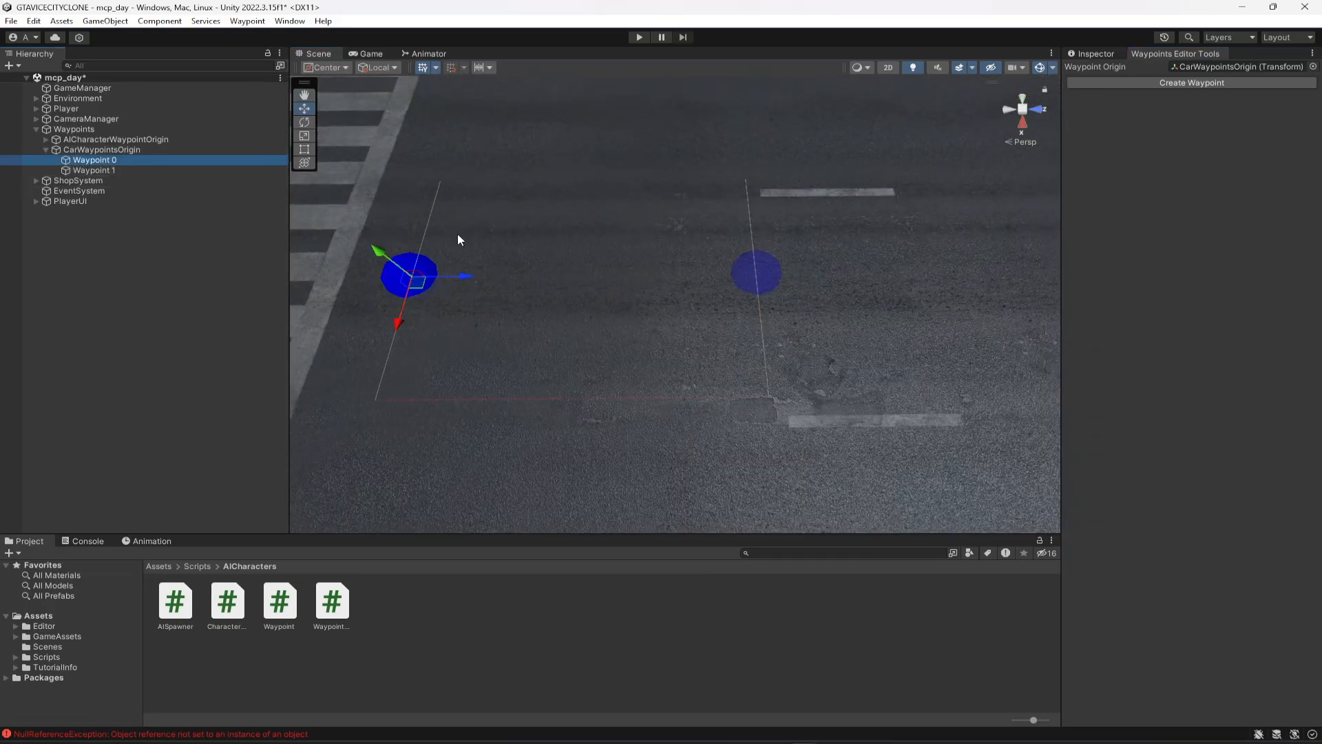
left_click(86, 151)
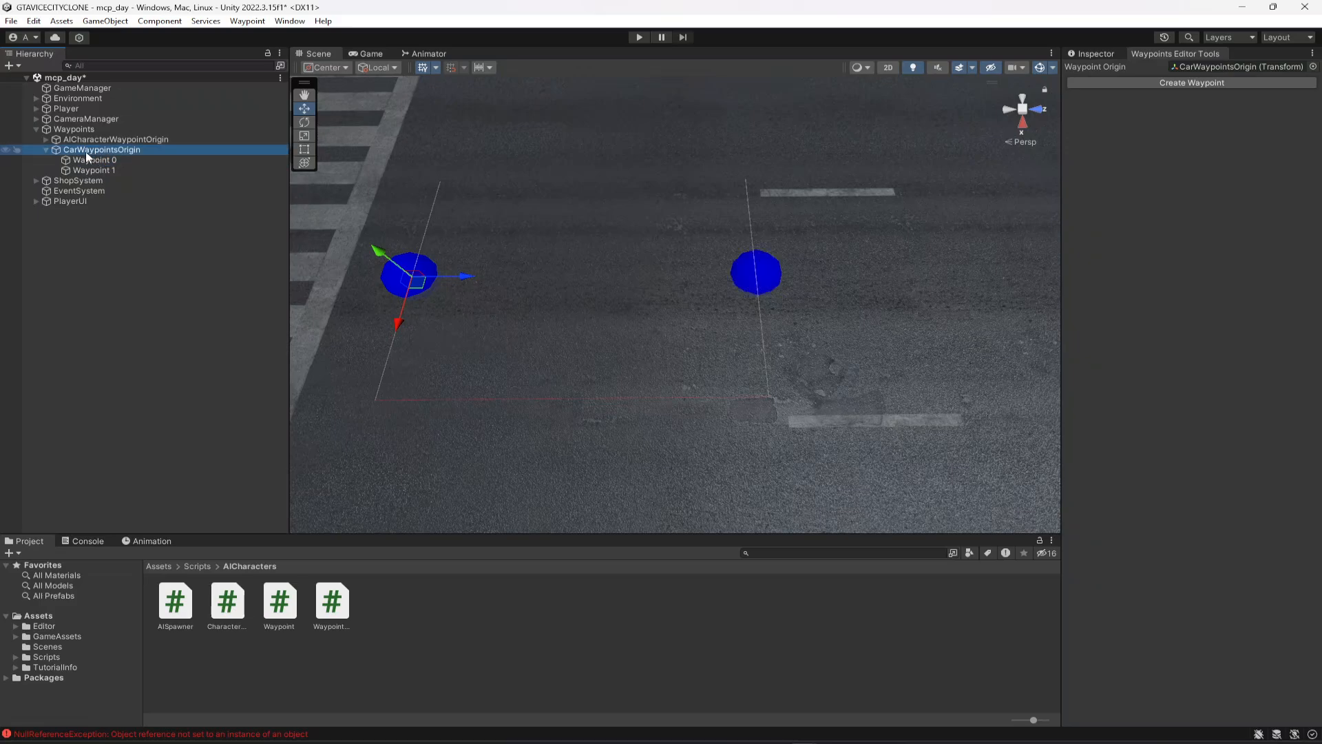
left_click(46, 148)
left_click_drag(375, 247, 374, 246)
left_click(46, 150)
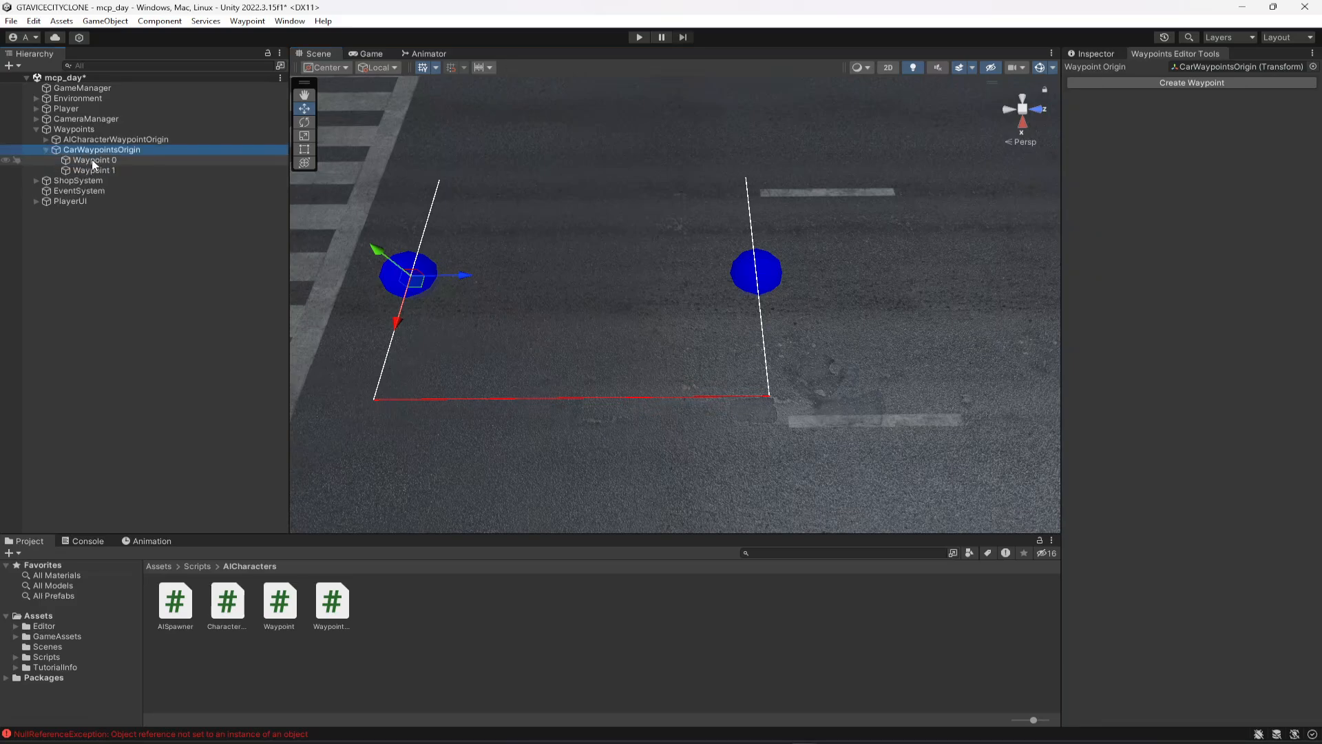
left_click(95, 170)
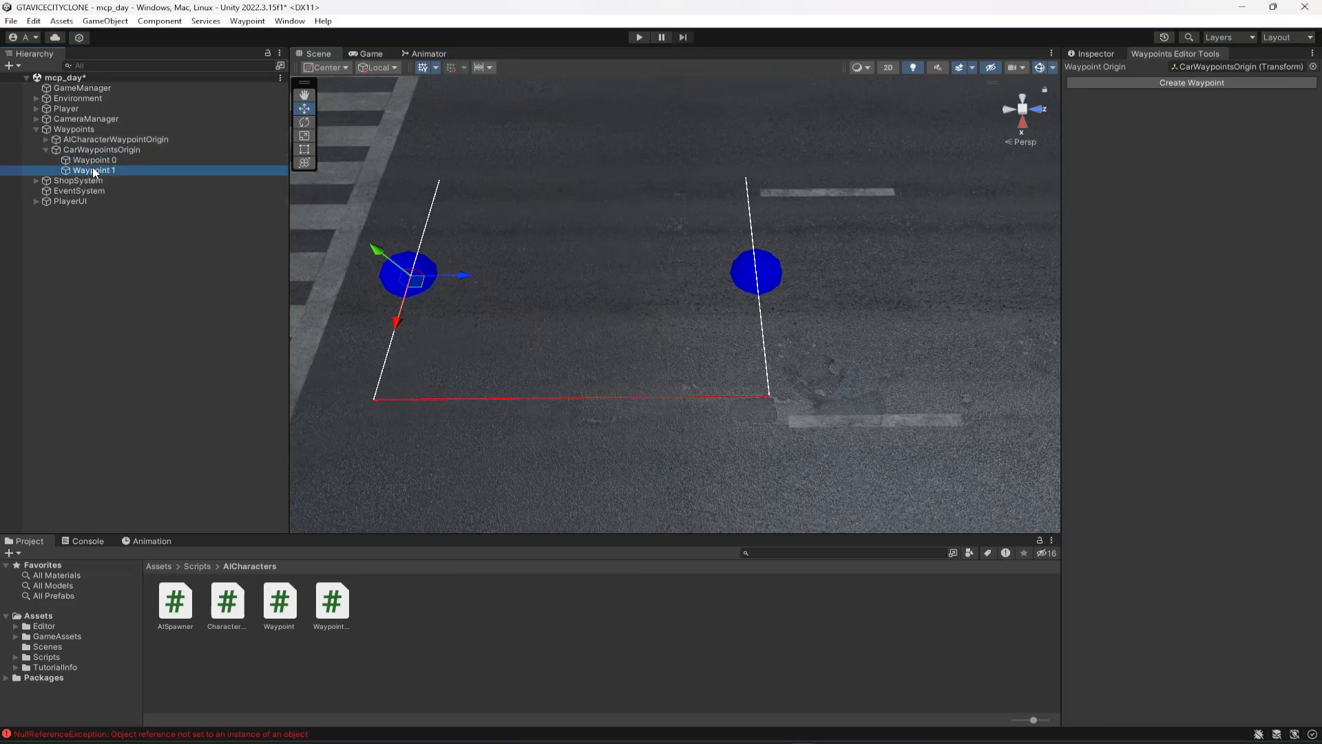
Move CarWaypointsOrigin with its two waypoints sideways across the road, away from the near sidewalk.
right_click_drag(885, 310, 718, 379)
scroll(680, 315, "down", 5)
scroll(725, 337, "down", 8)
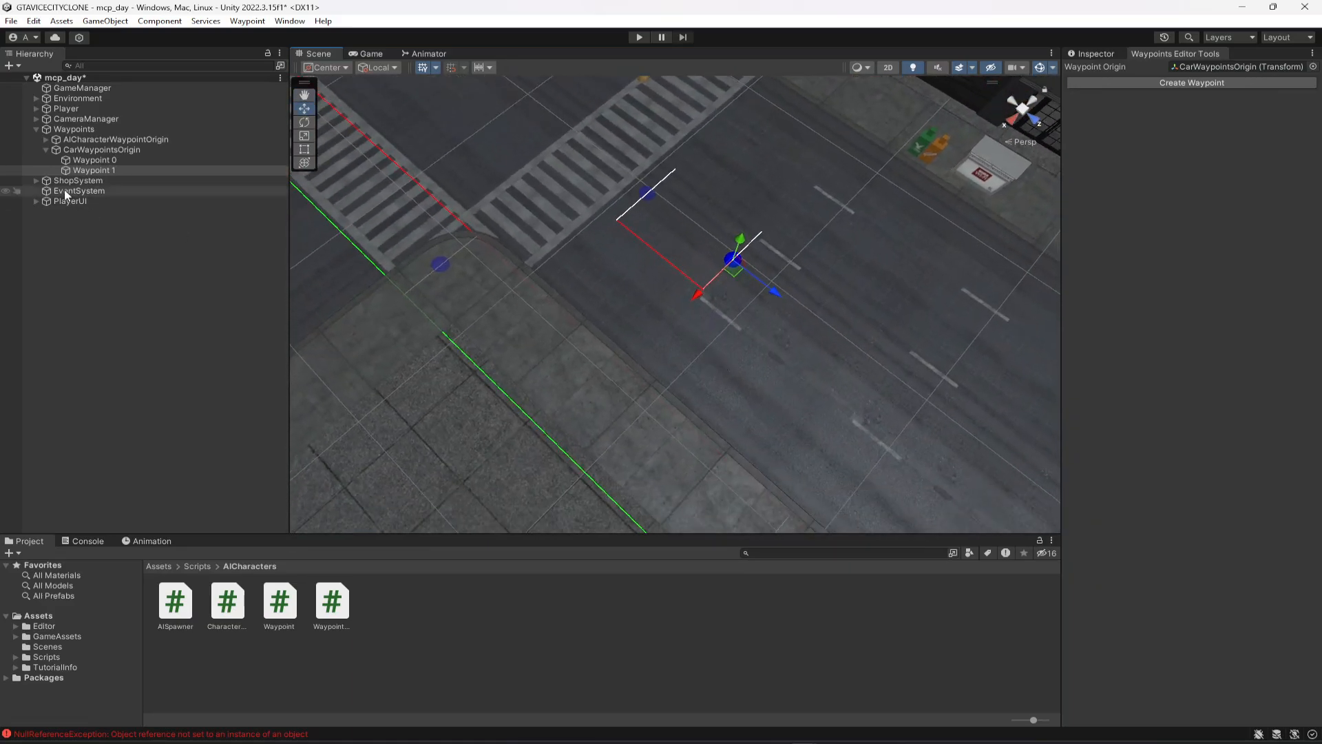
left_click(77, 150)
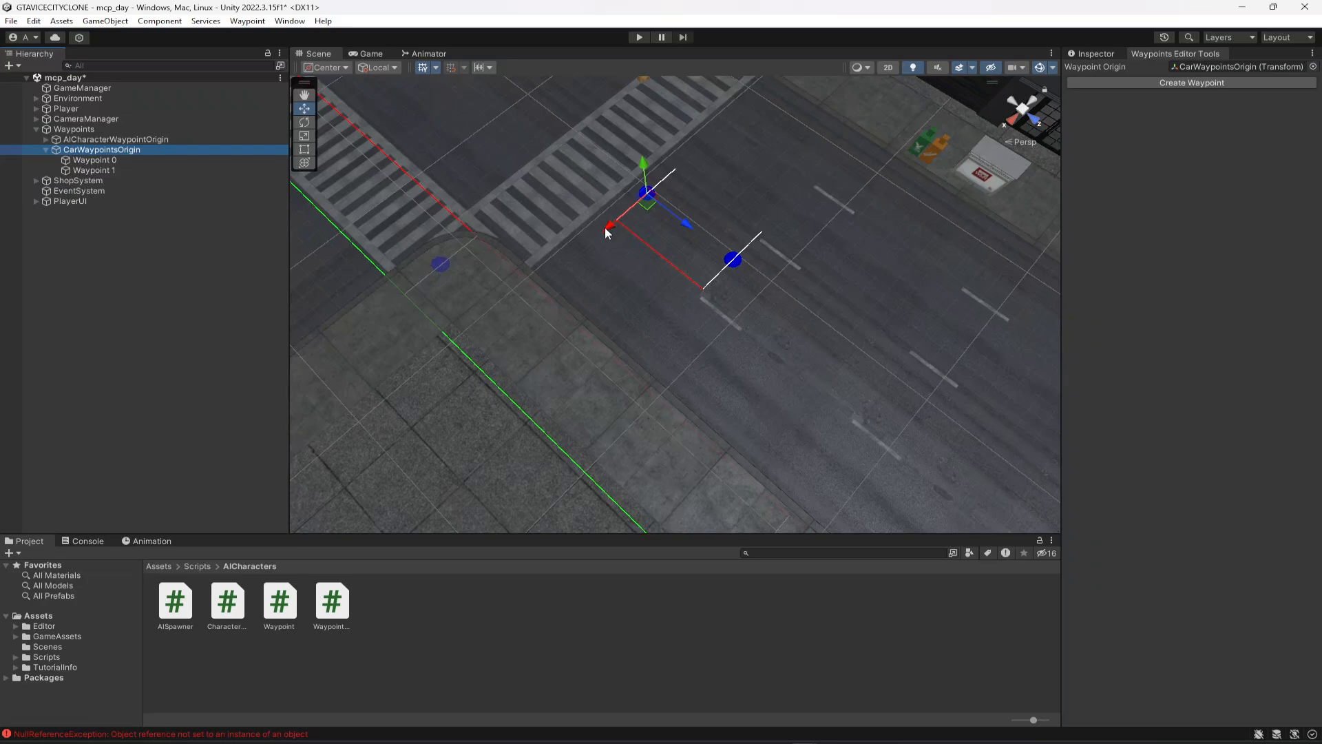
left_click_drag(607, 234, 635, 215)
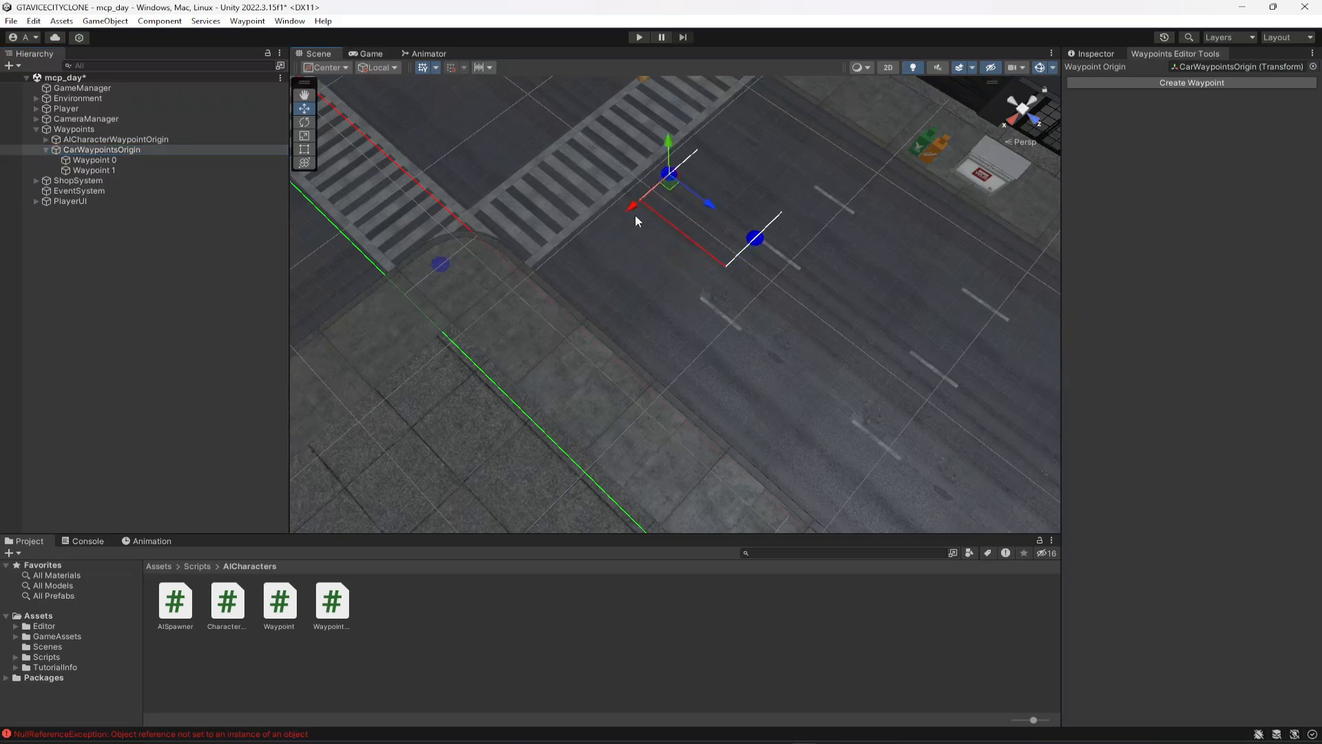
left_click(88, 159)
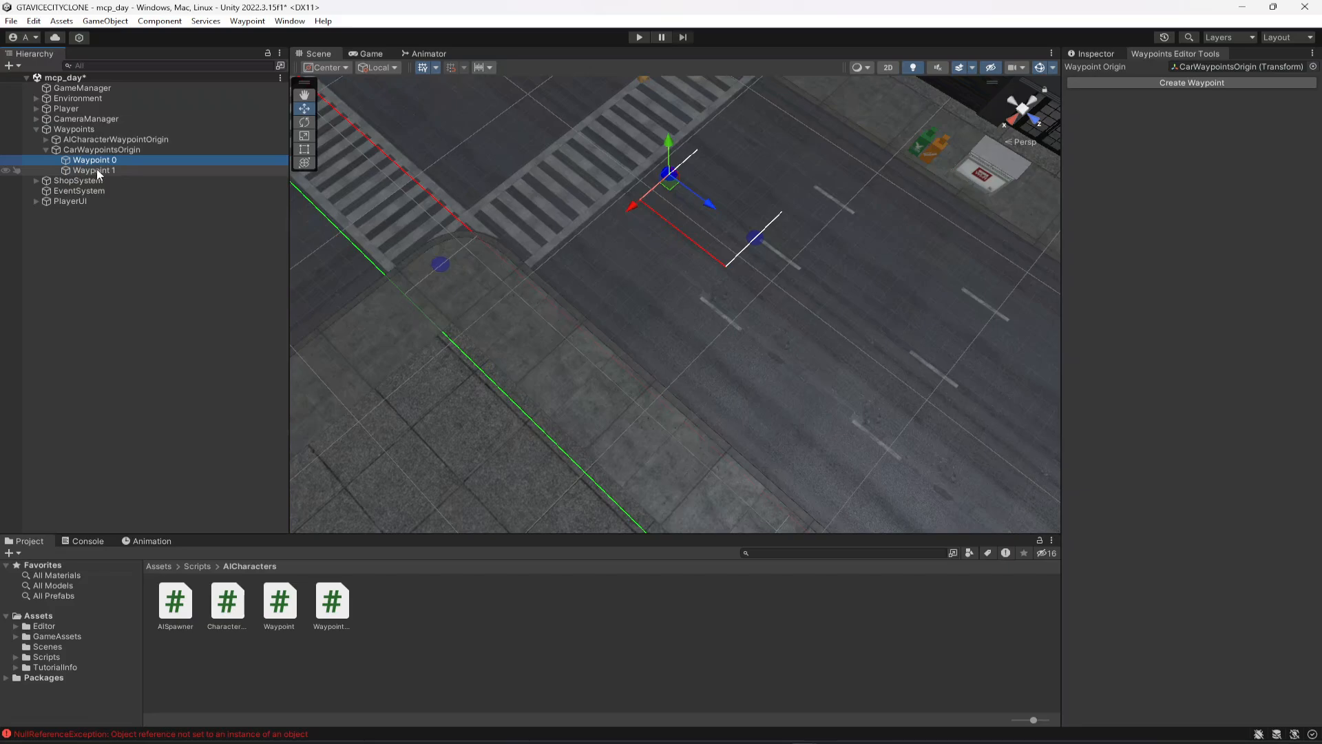
left_click(97, 171)
left_click(172, 149)
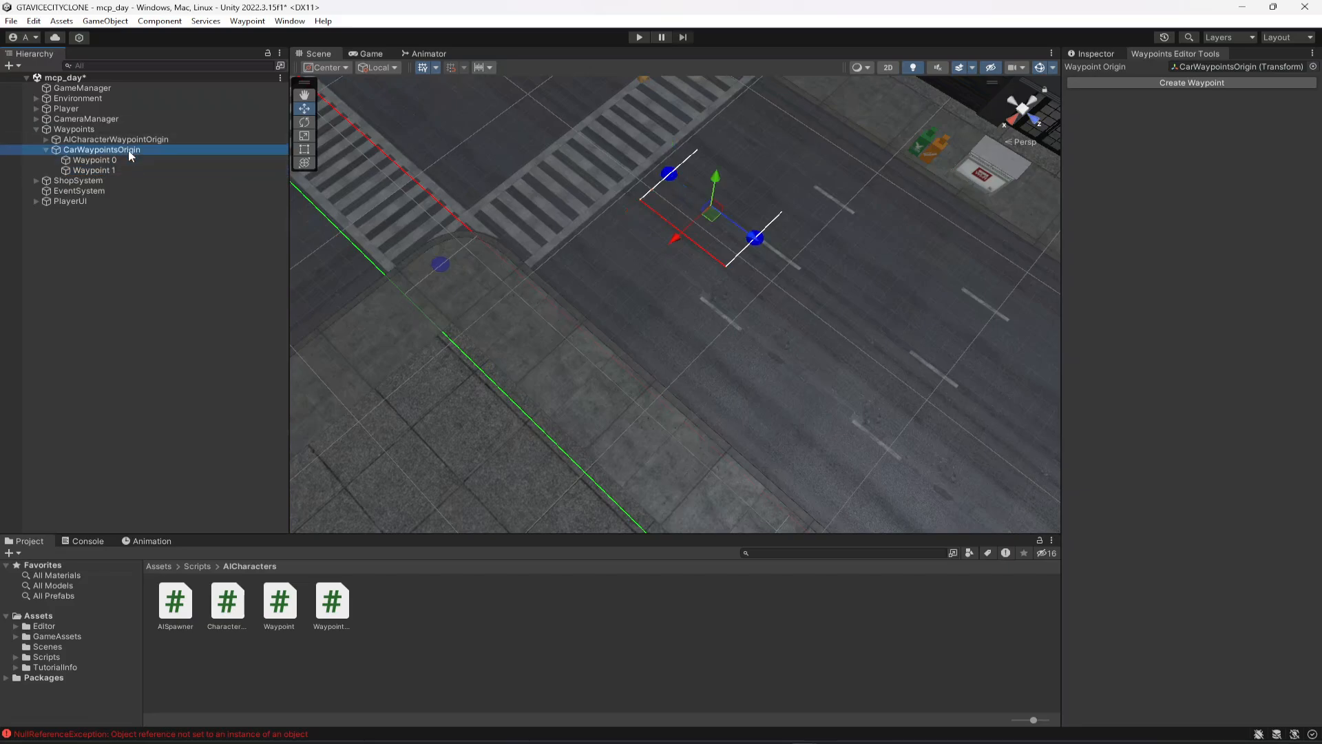
Create a third car waypoint and move it along the road, just short of the next intersection.
left_click(1162, 83)
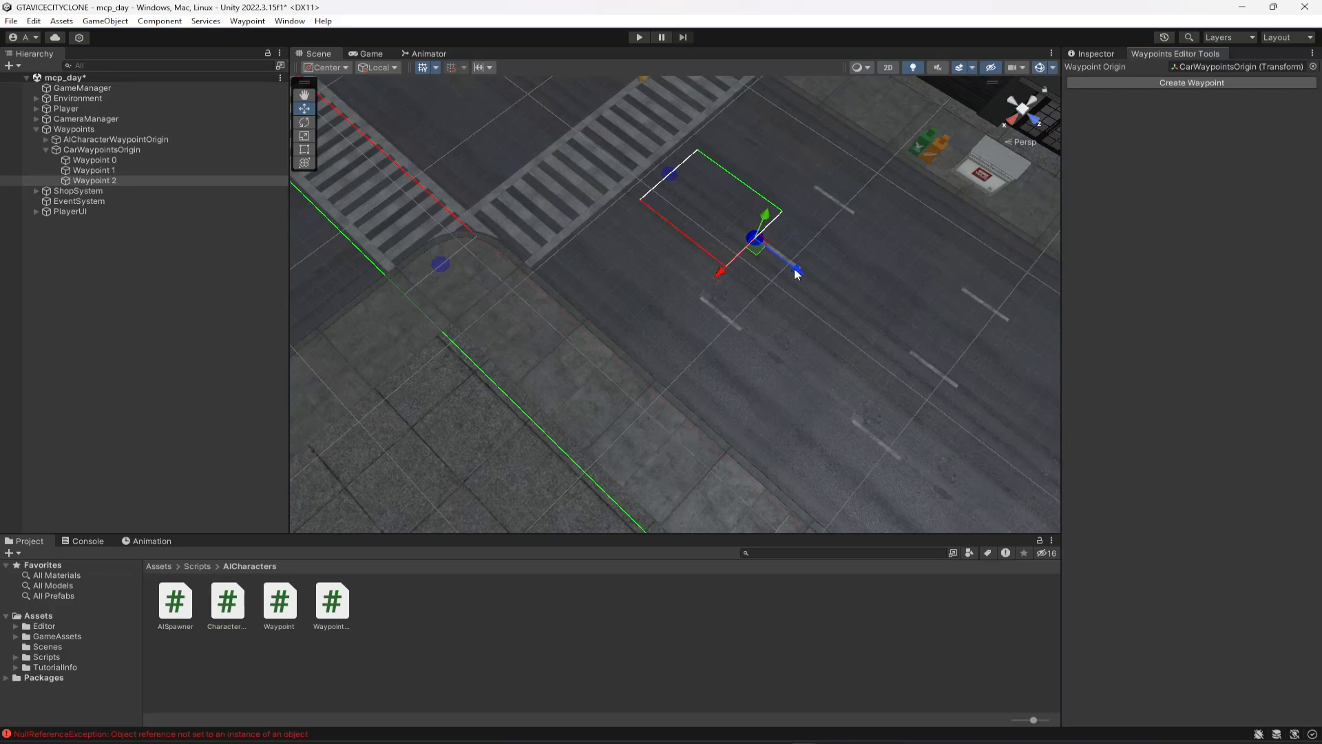
left_click_drag(794, 269, 1044, 438)
right_click_drag(892, 335, 822, 354)
scroll(829, 356, "down", 5)
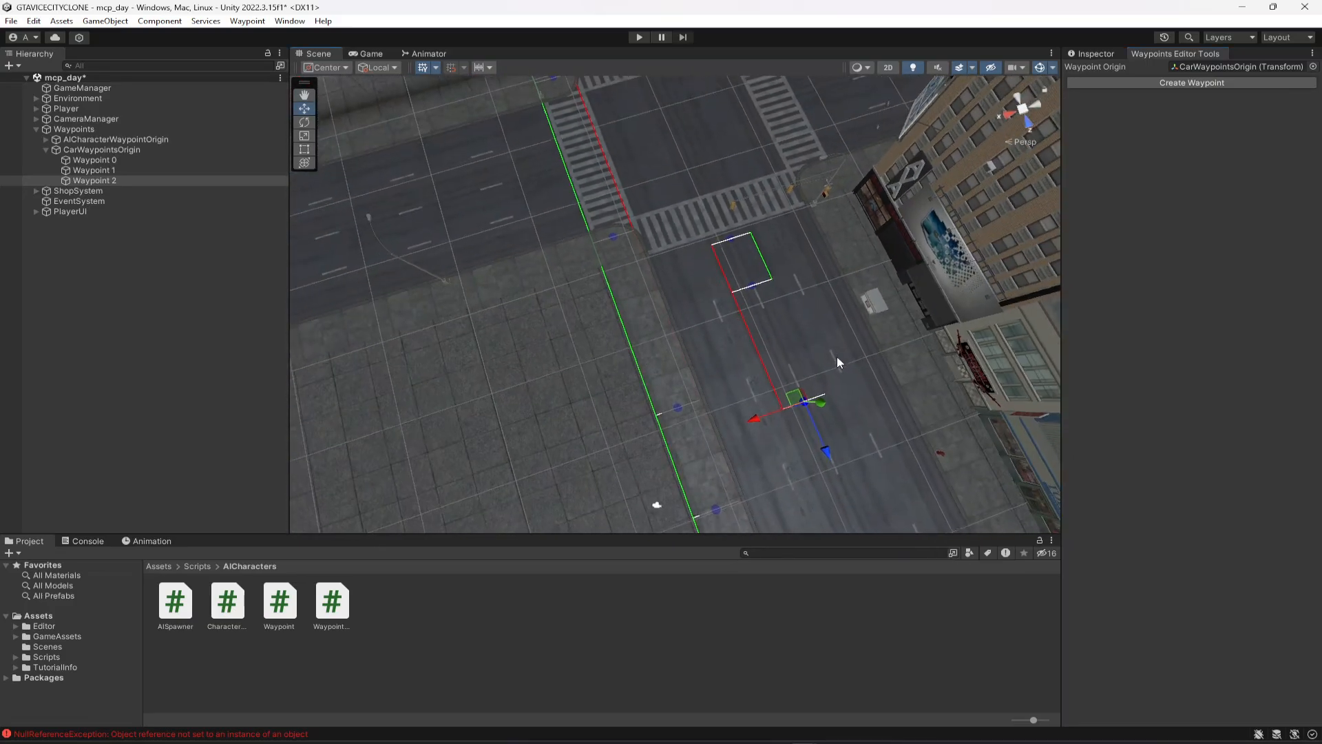
scroll(837, 356, "down", 10)
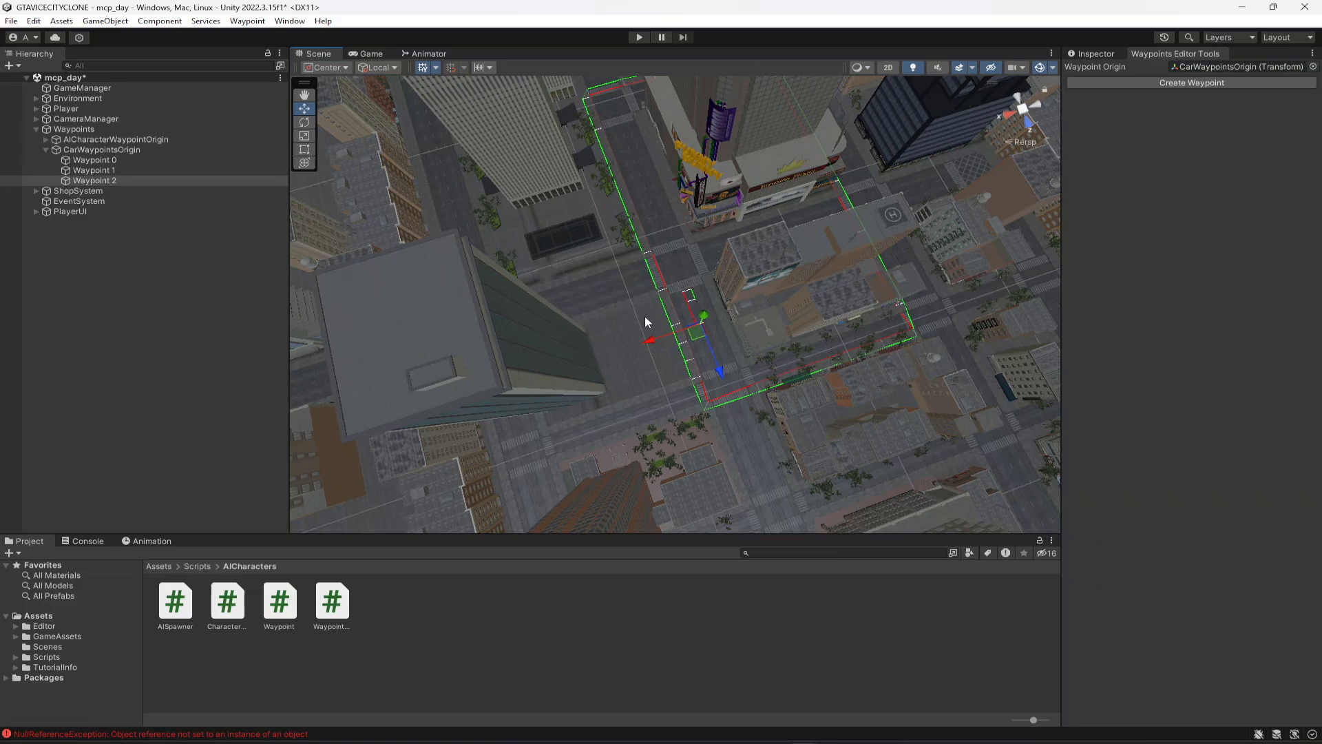
right_click_drag(644, 317, 789, 341)
left_click_drag(696, 303, 737, 330)
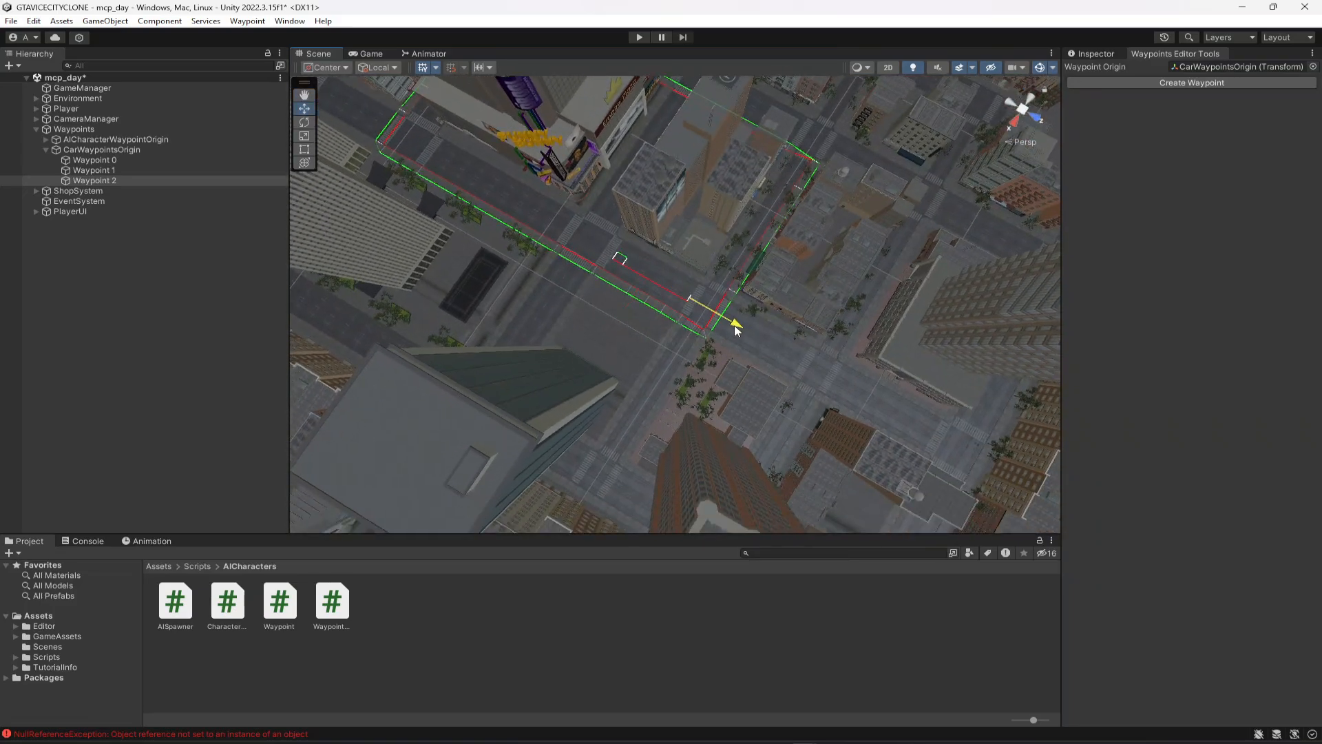
Create two more waypoints, placing one just past the intersection and the other farther along the same road.
left_click(1143, 84)
left_click_drag(737, 321, 852, 384)
left_click(1224, 82)
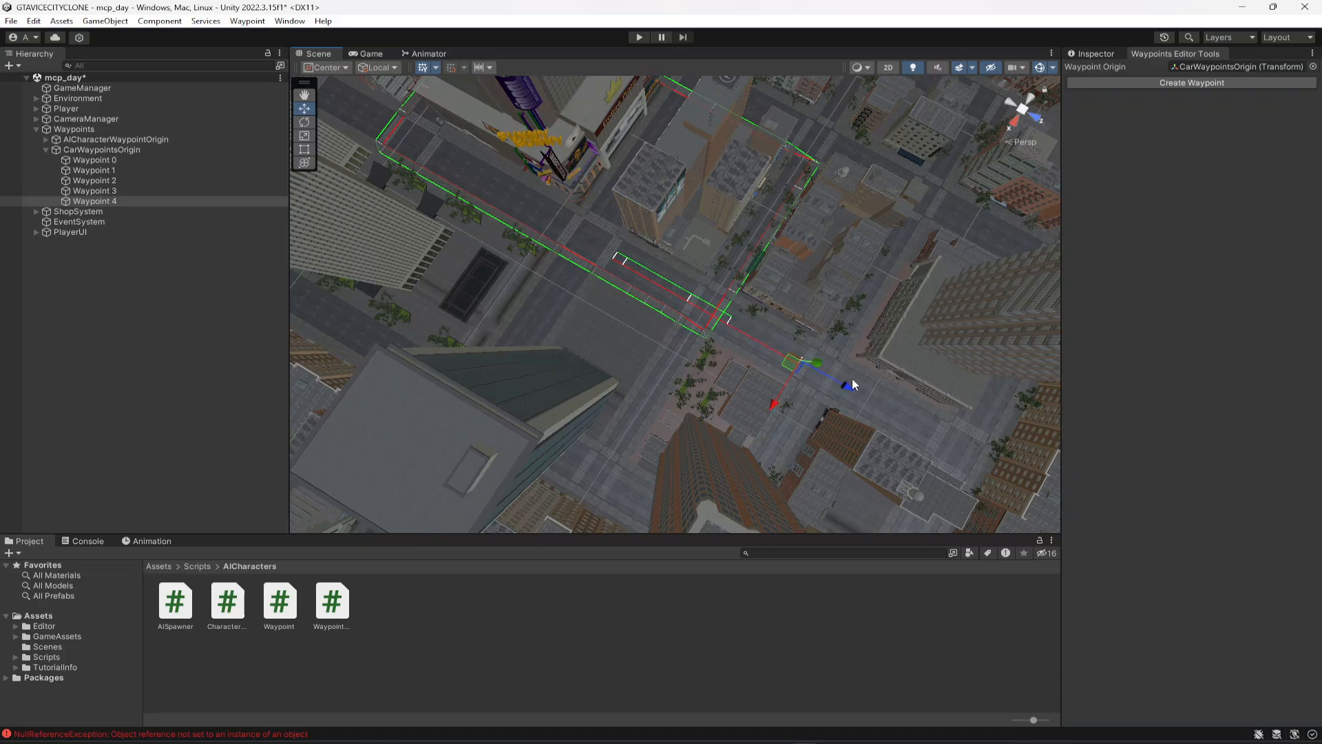
Create another waypoint after Waypoint 4 and move it straight ahead, past the next crossing.
left_click(1165, 84)
right_click_drag(851, 399, 1033, 344)
right_click_drag(725, 449, 750, 290)
right_click_drag(656, 405, 707, 345)
scroll(708, 346, "down", 5)
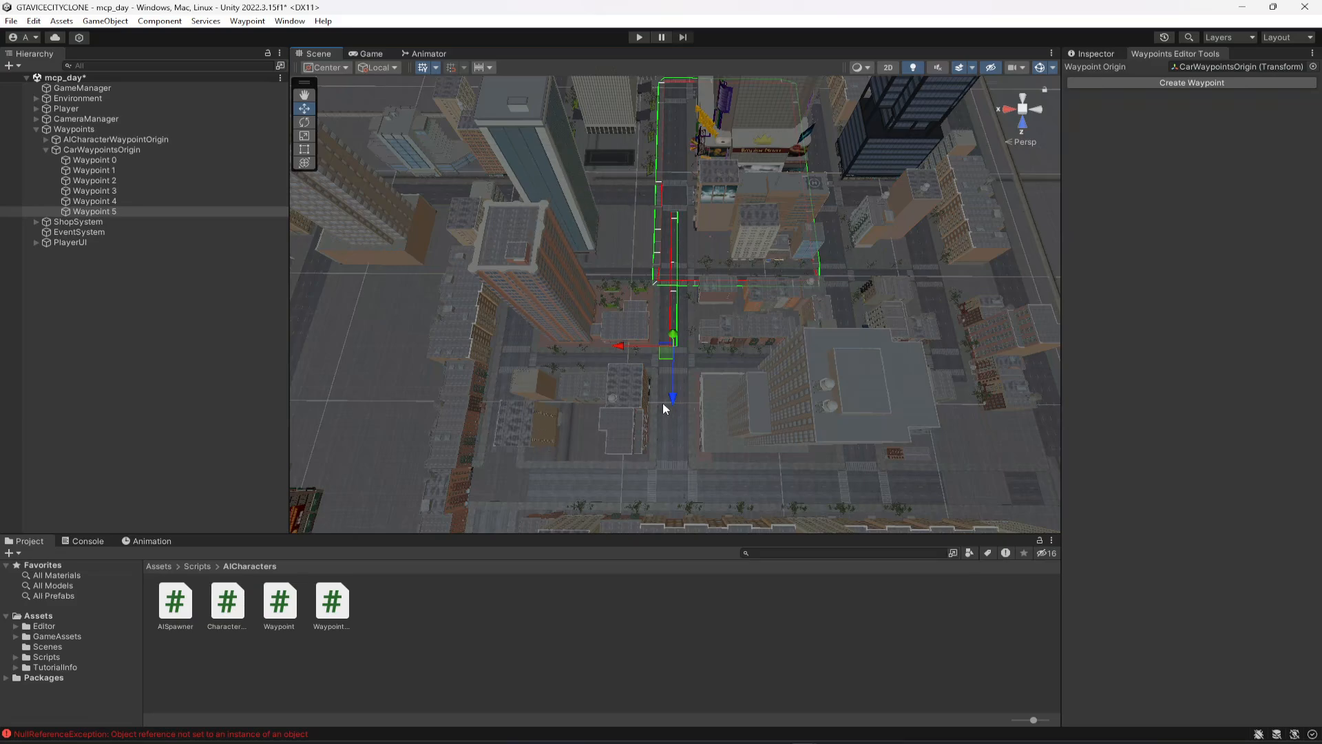
left_click_drag(672, 401, 691, 439)
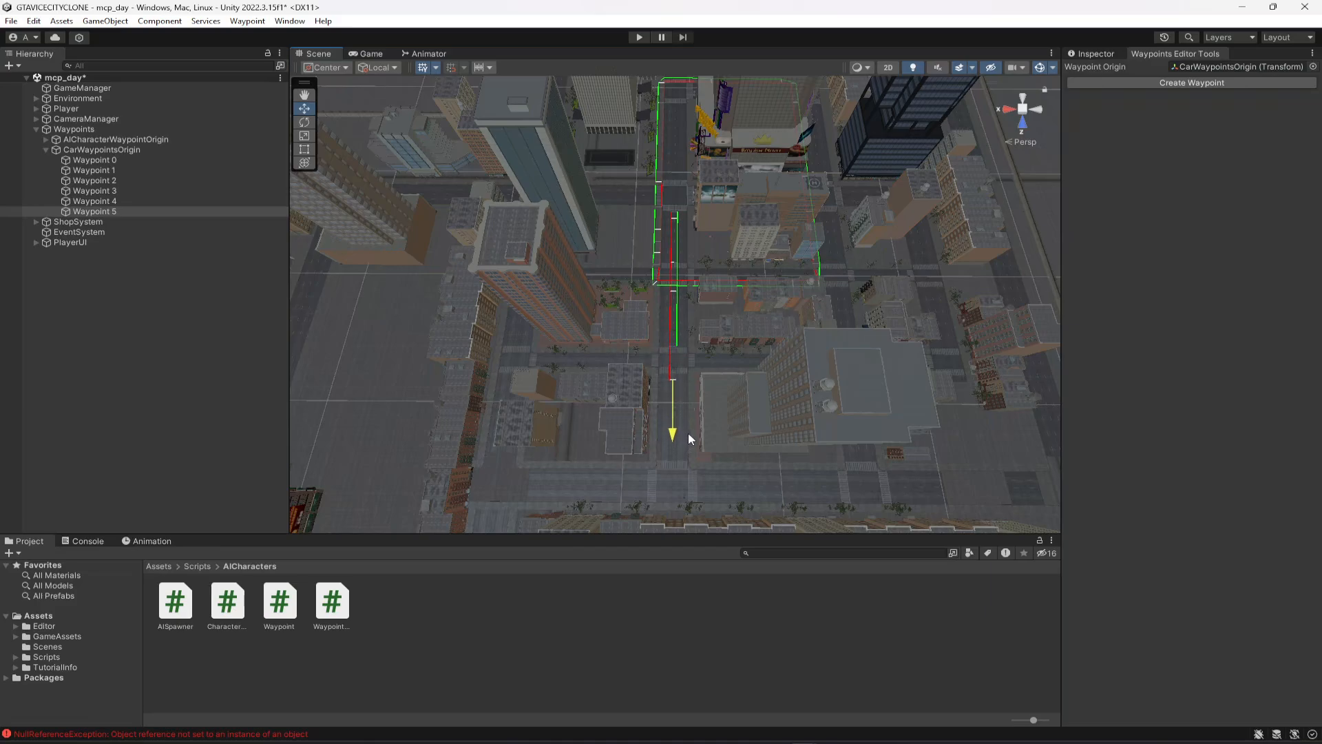
Create two further waypoints, one just before the road's last intersection and one inside it.
left_click(1166, 83)
left_click_drag(674, 438, 671, 550)
left_click(1172, 82)
Set the Y rotation of Waypoint 7 at the intersection to 90.
left_click(311, 121)
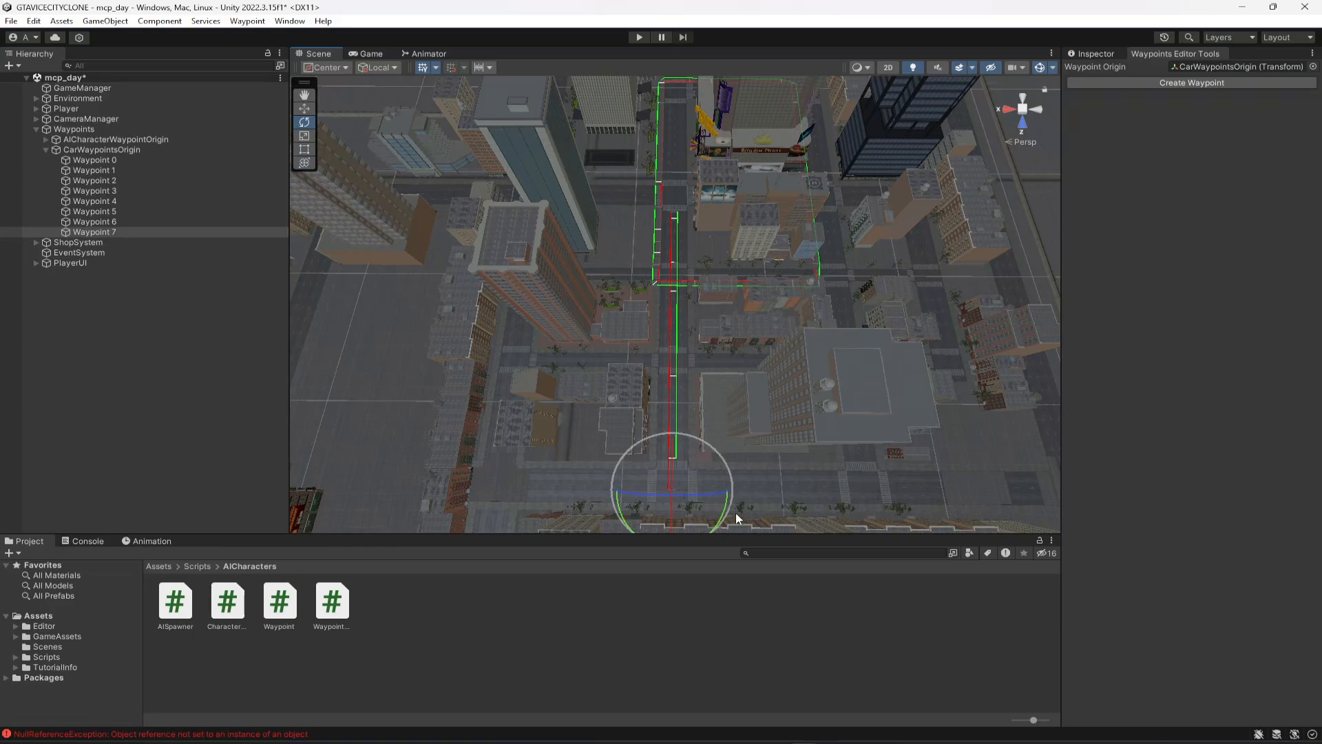
left_click_drag(728, 508, 240, 586)
left_click(1100, 55)
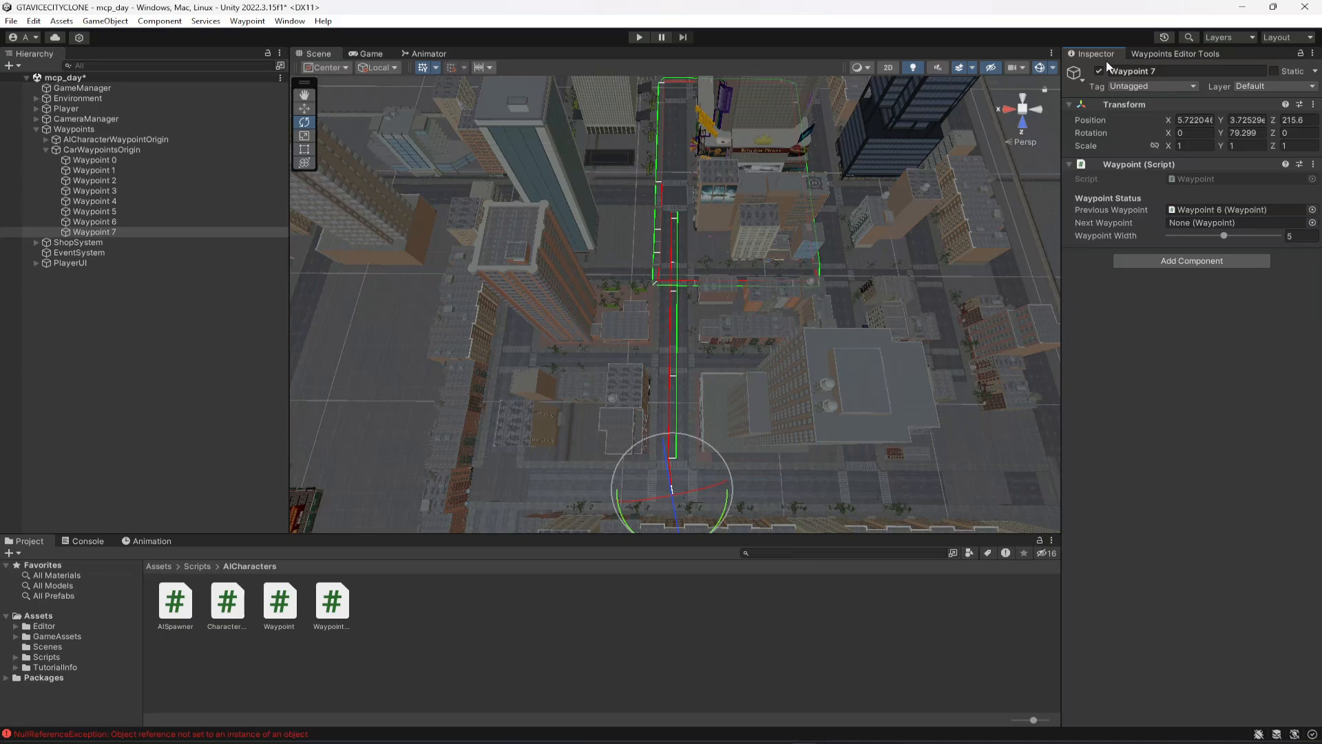
left_click(1267, 133)
type("90")
left_click(304, 108)
Create a waypoint from Waypoint 7 and move it along the cross street to the next corner.
left_click(1163, 55)
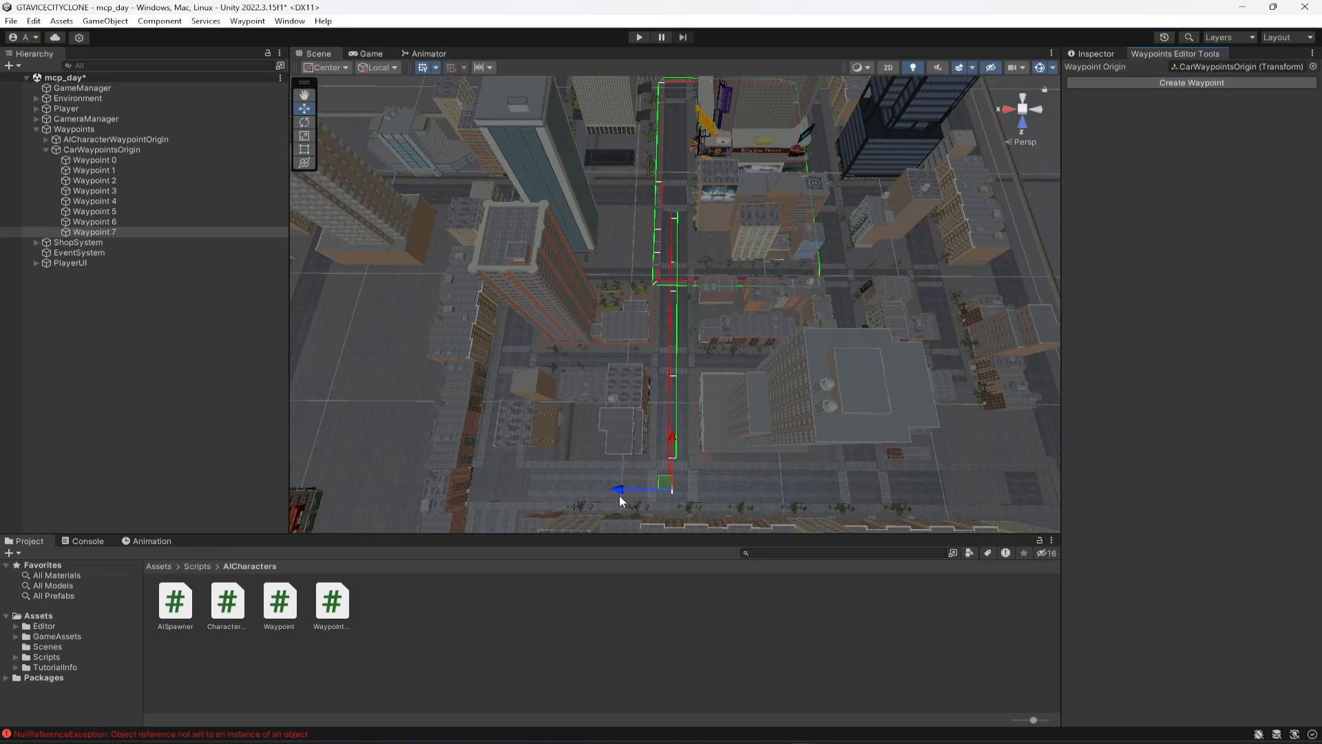
left_click_drag(620, 496, 439, 497)
left_click(1185, 81)
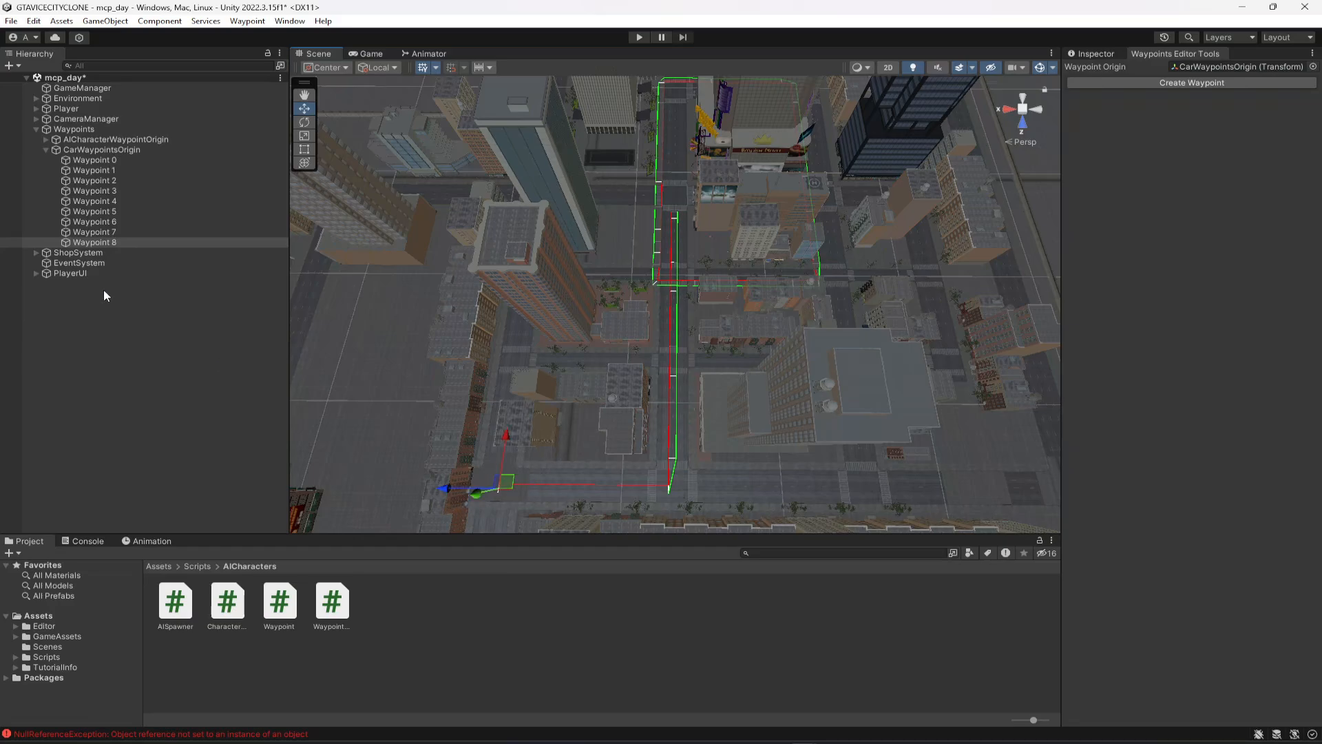
Rotate Waypoint 7 diagonally across the corner so the path turns into the cross street.
left_click(94, 232)
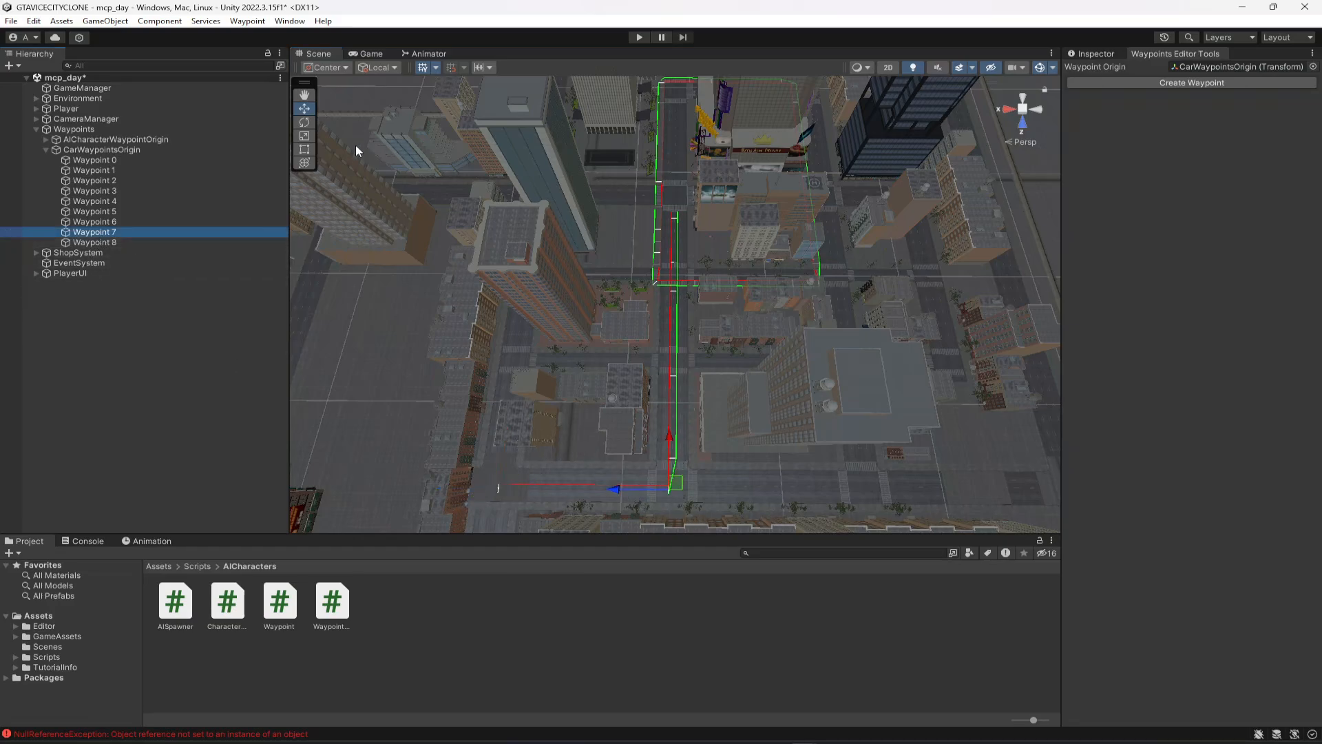
left_click(304, 122)
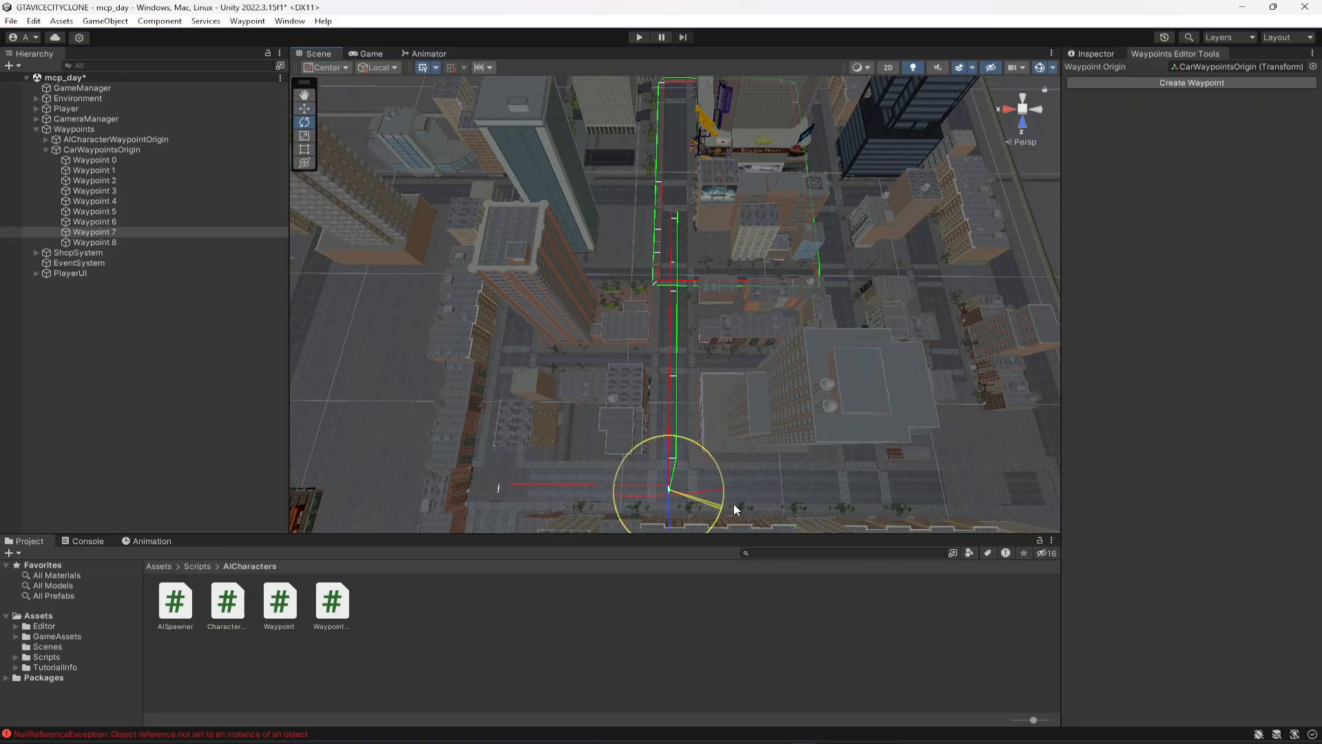
left_click_drag(733, 503, 828, 415)
right_click_drag(818, 413, 688, 486)
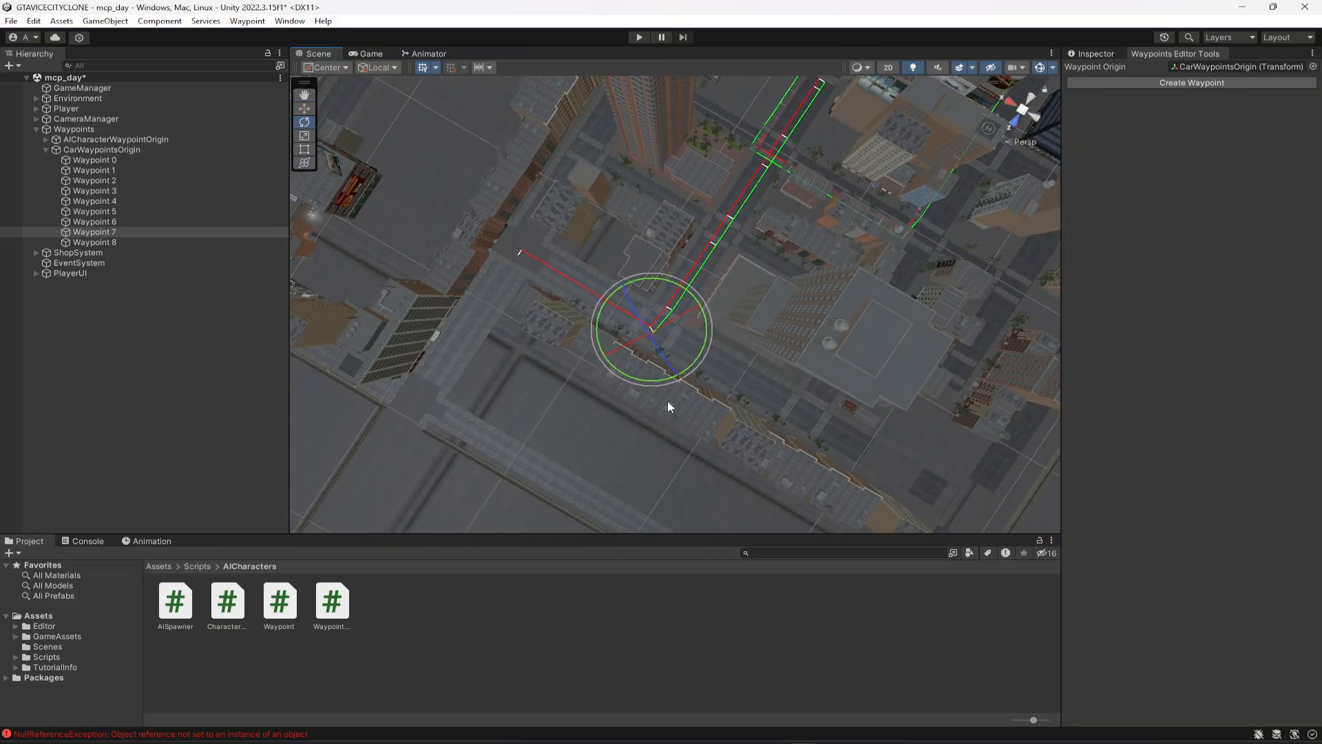
scroll(667, 401, "up", 5)
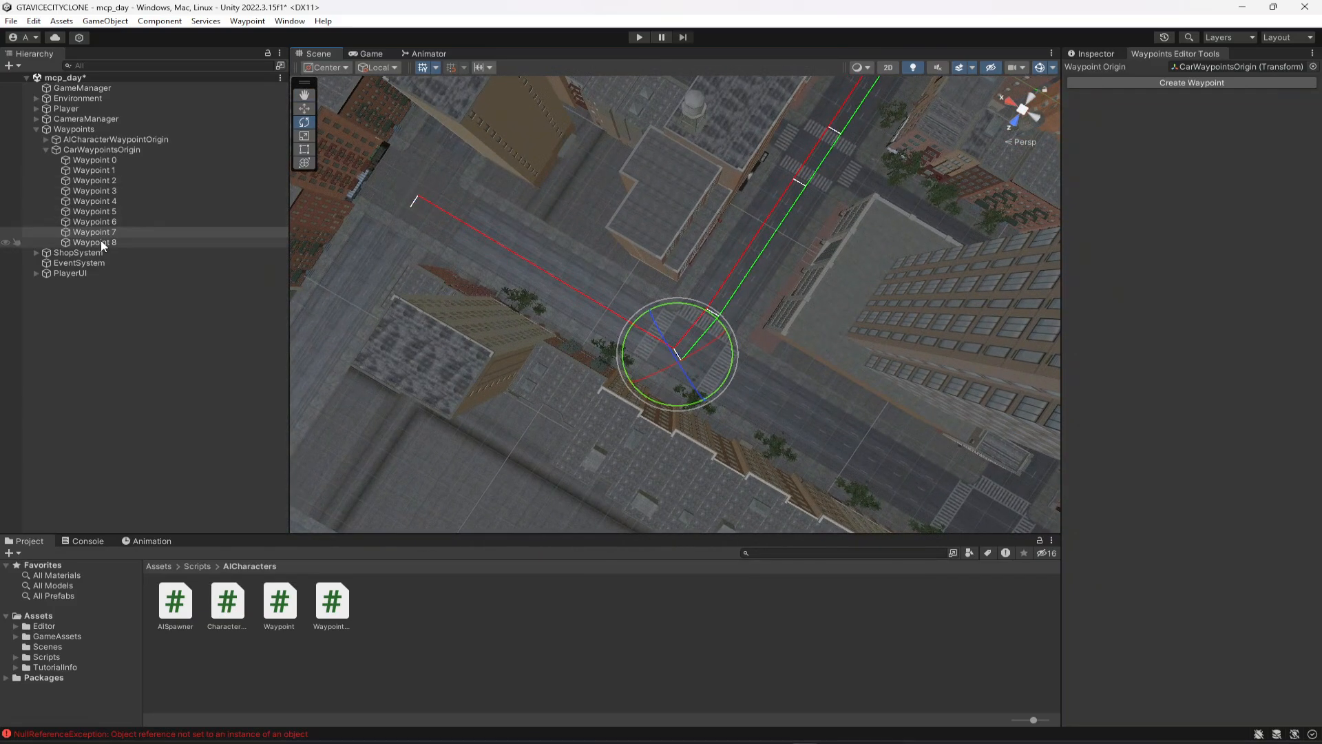
Create a waypoint at Waypoint 8 and move it around the corner into the adjoining street.
left_click(103, 243)
left_click(303, 108)
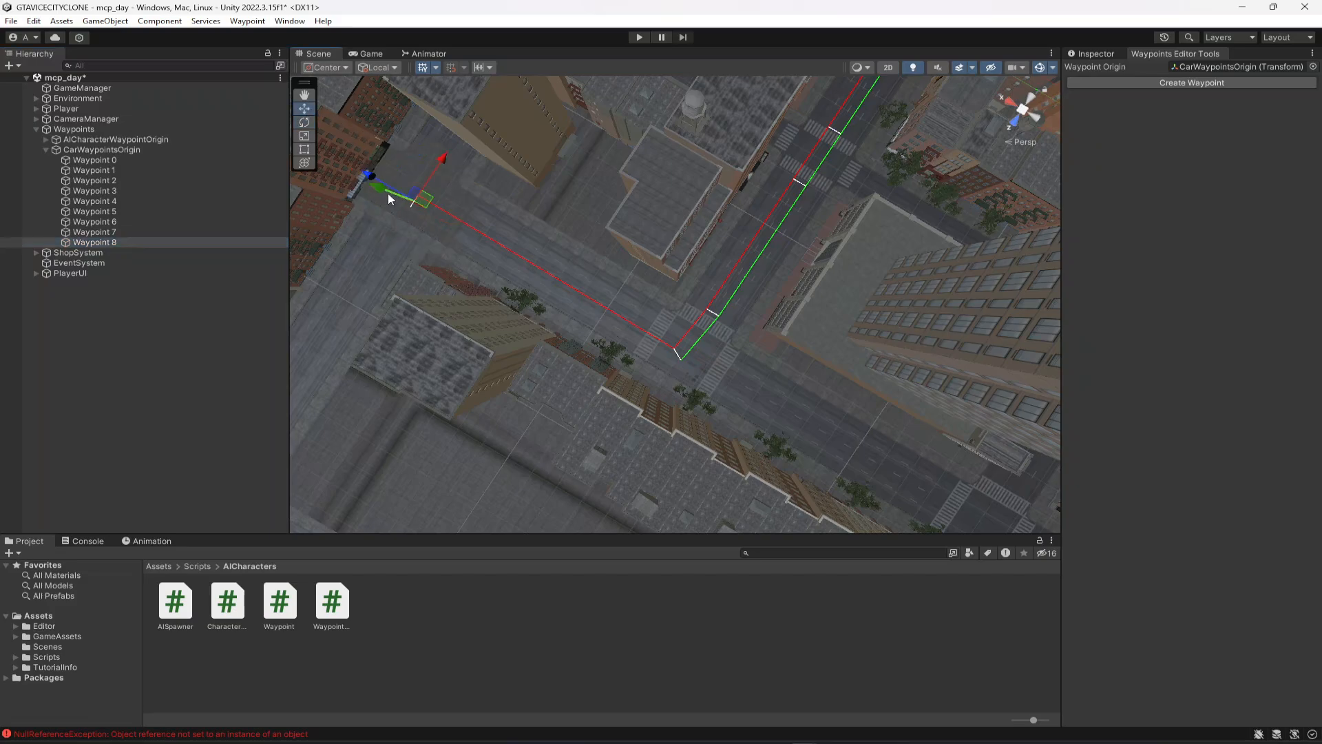
left_click_drag(389, 199, 378, 186)
key("ctrl+z")
left_click(1184, 82)
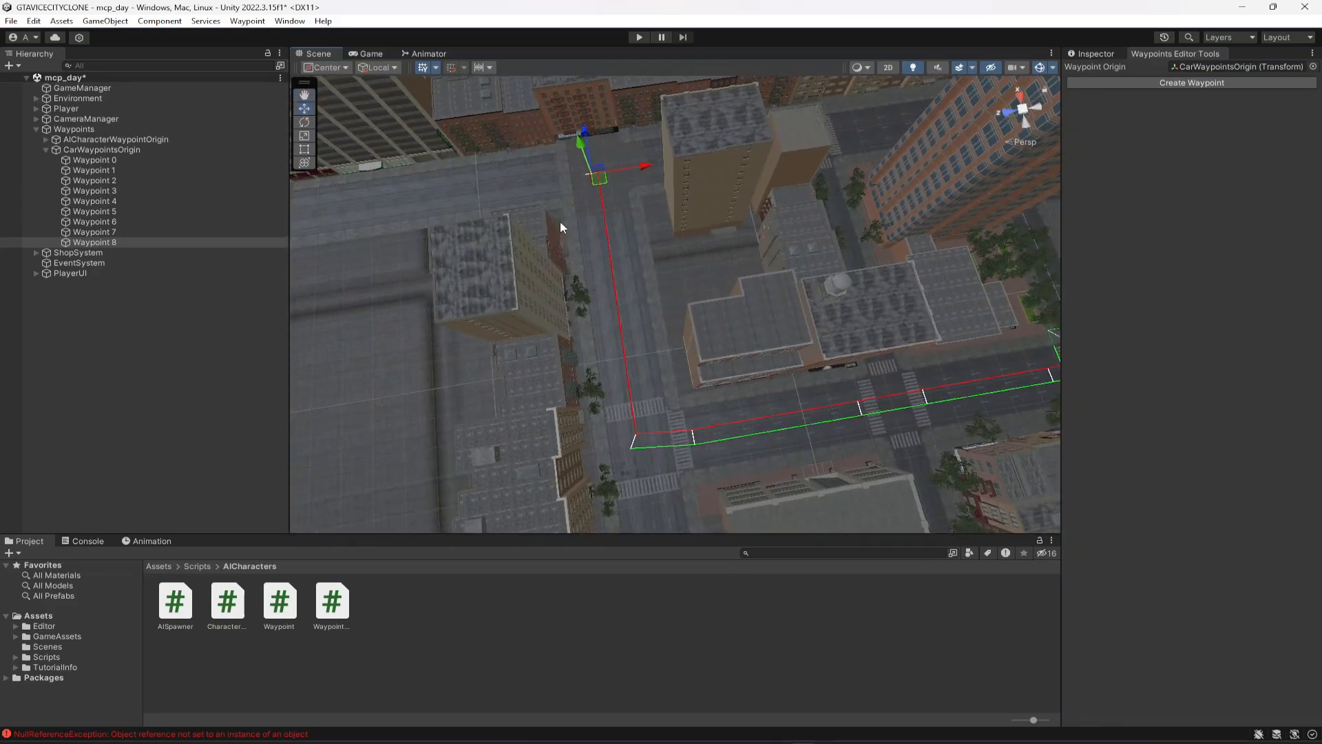
left_click(1186, 85)
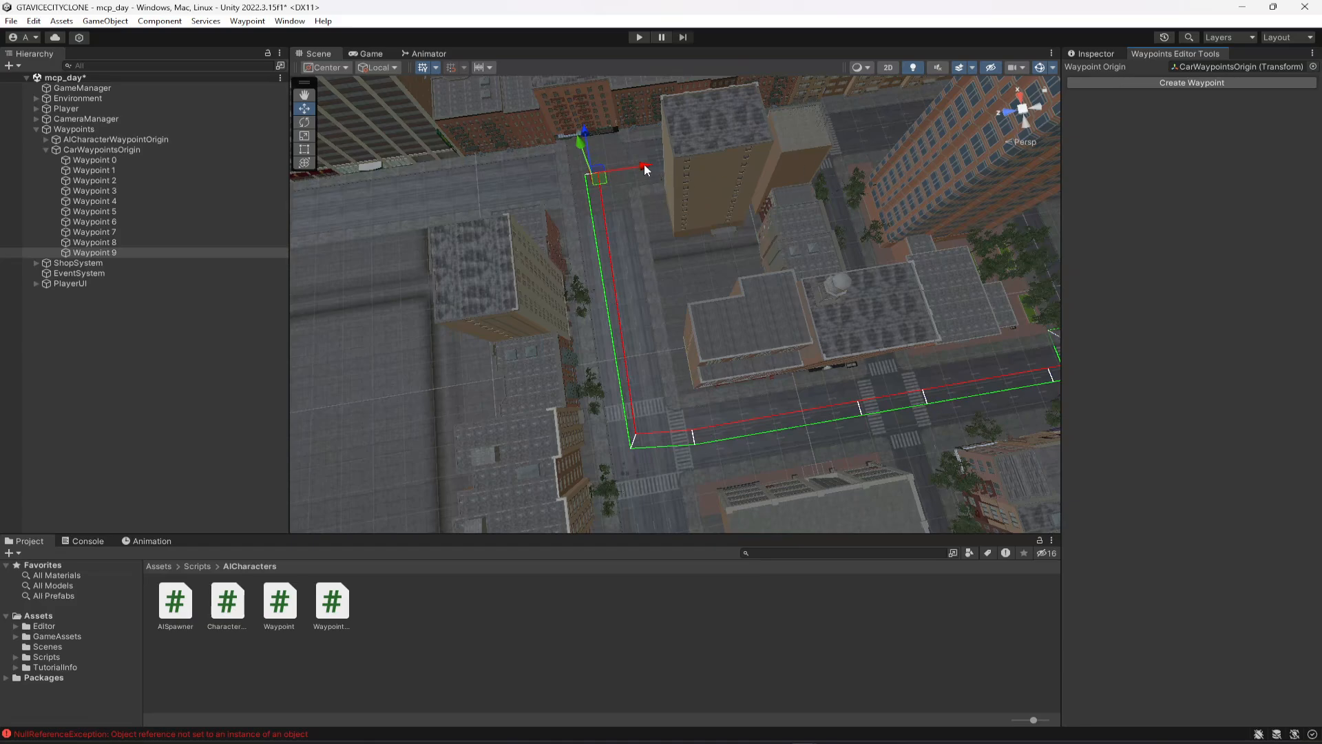
left_click_drag(646, 170, 732, 172)
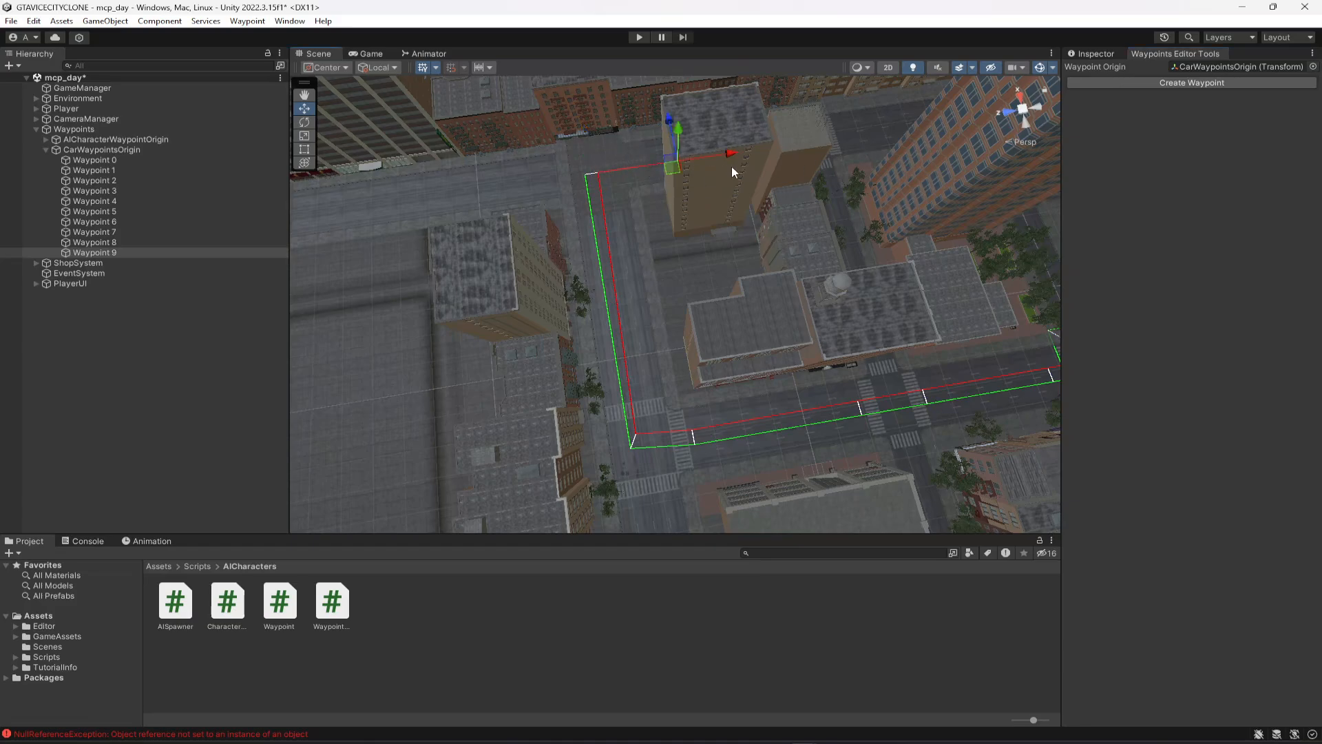
Set the Y rotation of Waypoint 9 to 180.
left_click(1106, 53)
left_click(1247, 133)
type("0")
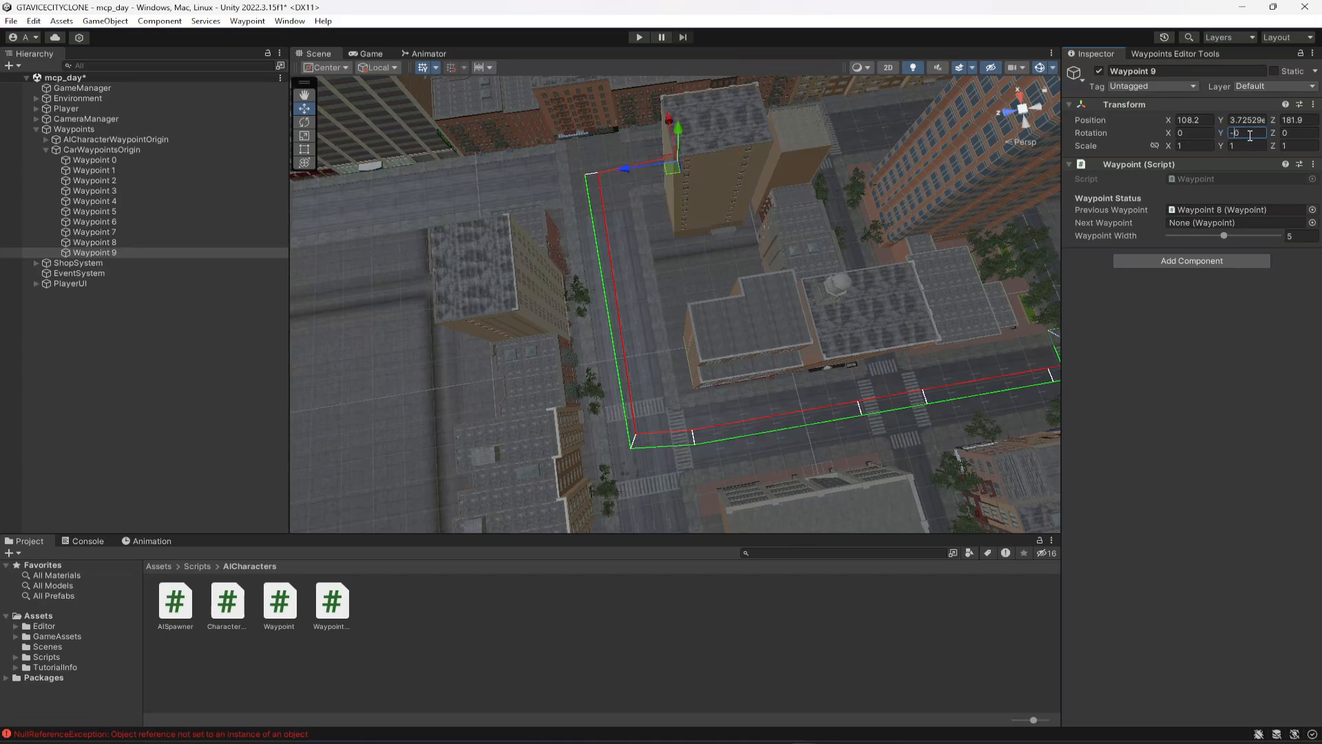
double_click(1249, 135)
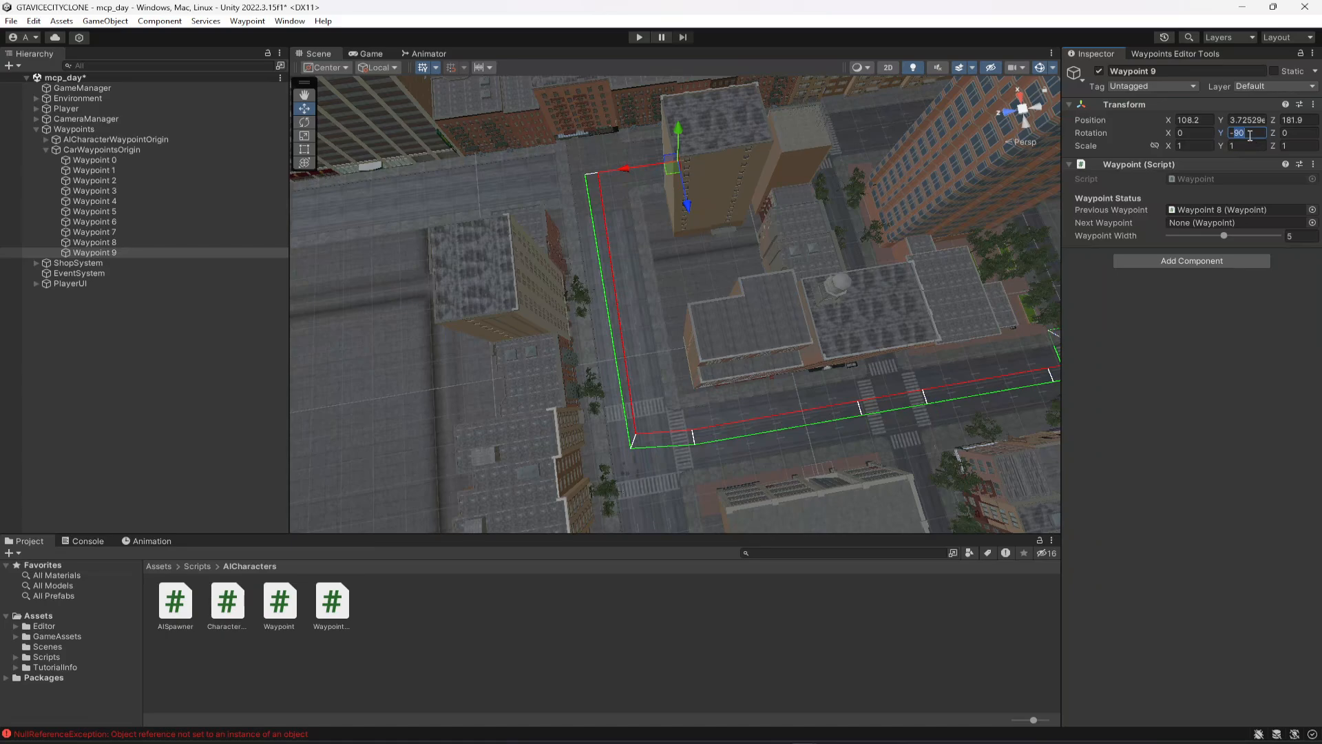
type("180")
Rotate Waypoint 8 slightly at the corner toward Waypoint 9.
right_click_drag(748, 301, 709, 175)
scroll(723, 196, "up", 5)
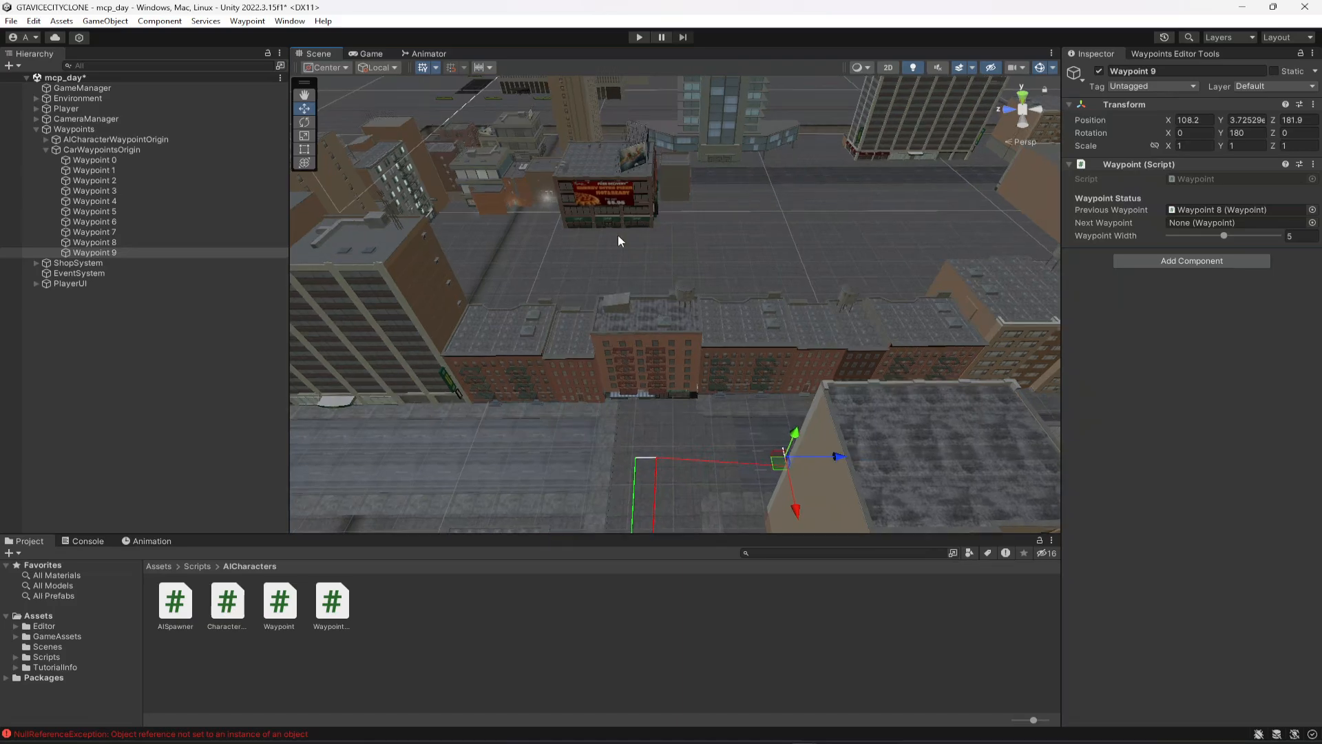
right_click_drag(617, 234, 978, 402)
scroll(733, 337, "down", 5)
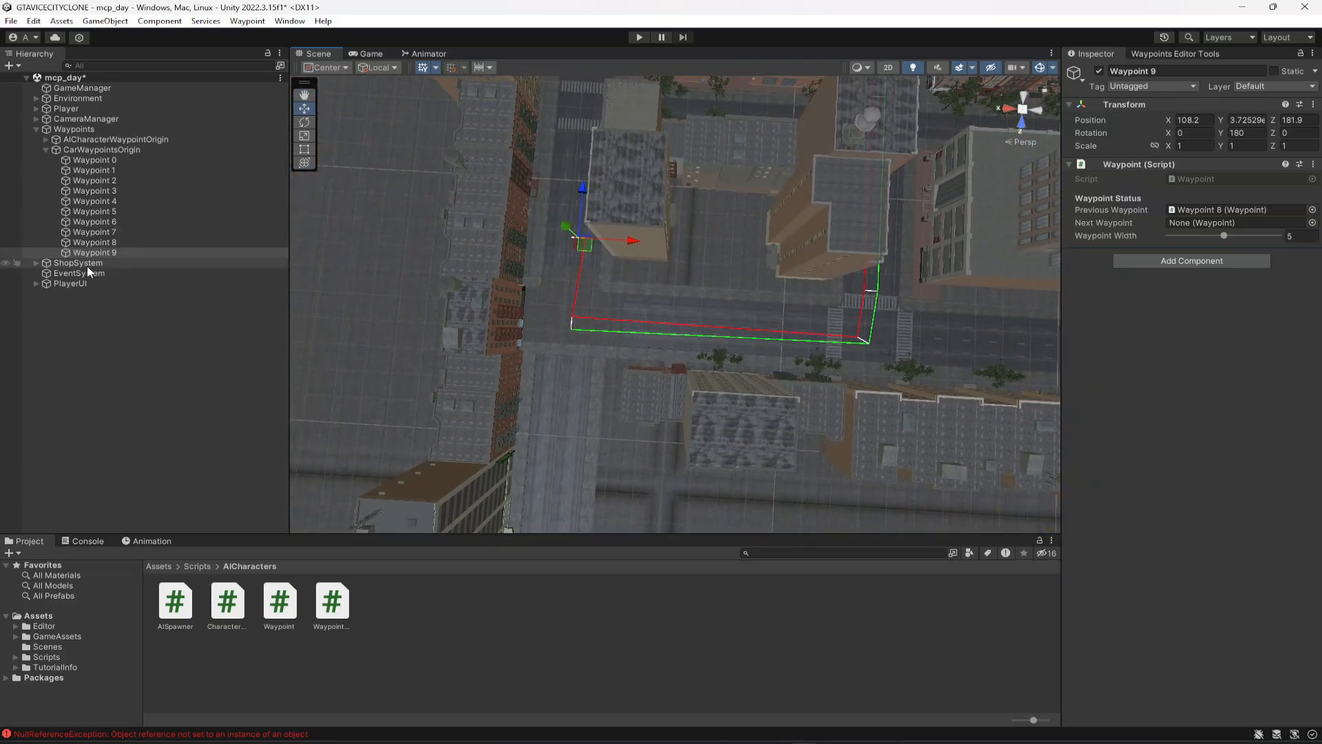
left_click(92, 242)
left_click(303, 121)
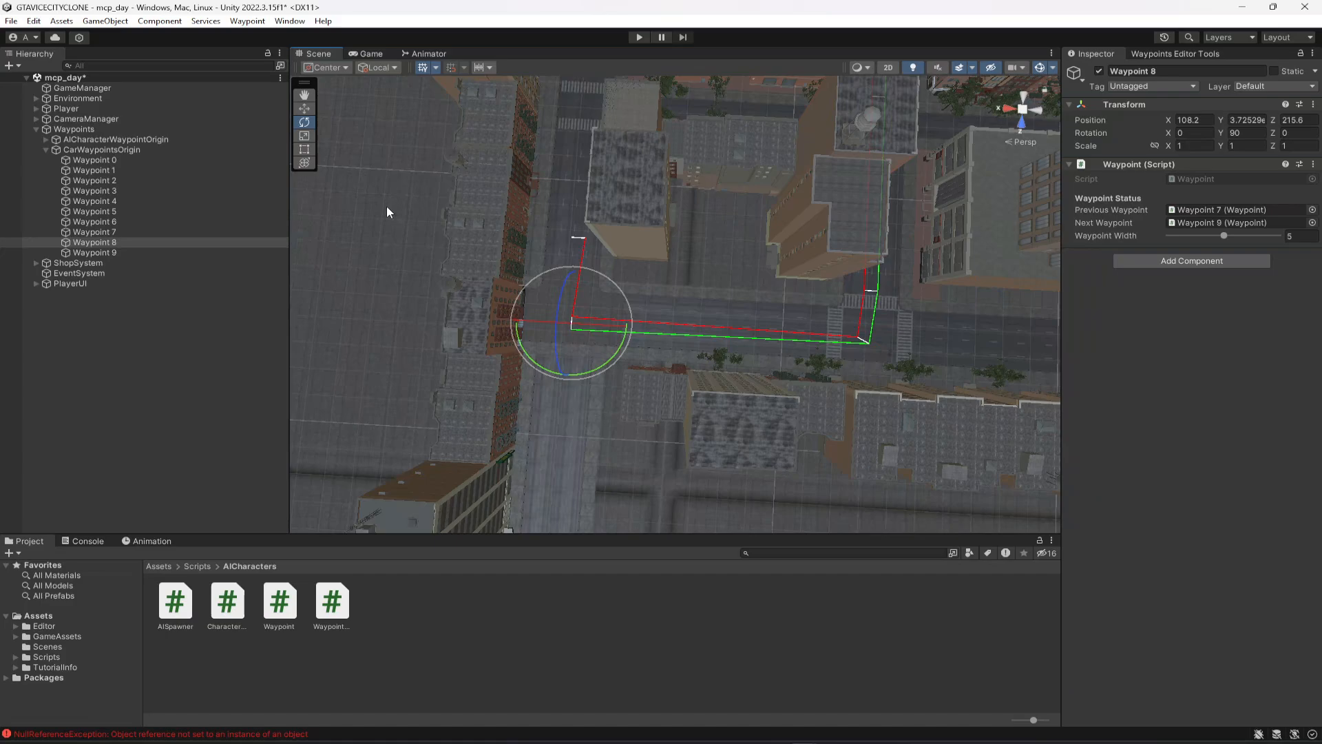
mouse_move(614, 350)
left_mouse_down()
mouse_move(606, 376)
mouse_move(578, 382)
mouse_move(627, 371)
left_mouse_up()
Move Waypoint 9 sideways to an X position of about 112.5 and create the next waypoint from it.
left_click(146, 252)
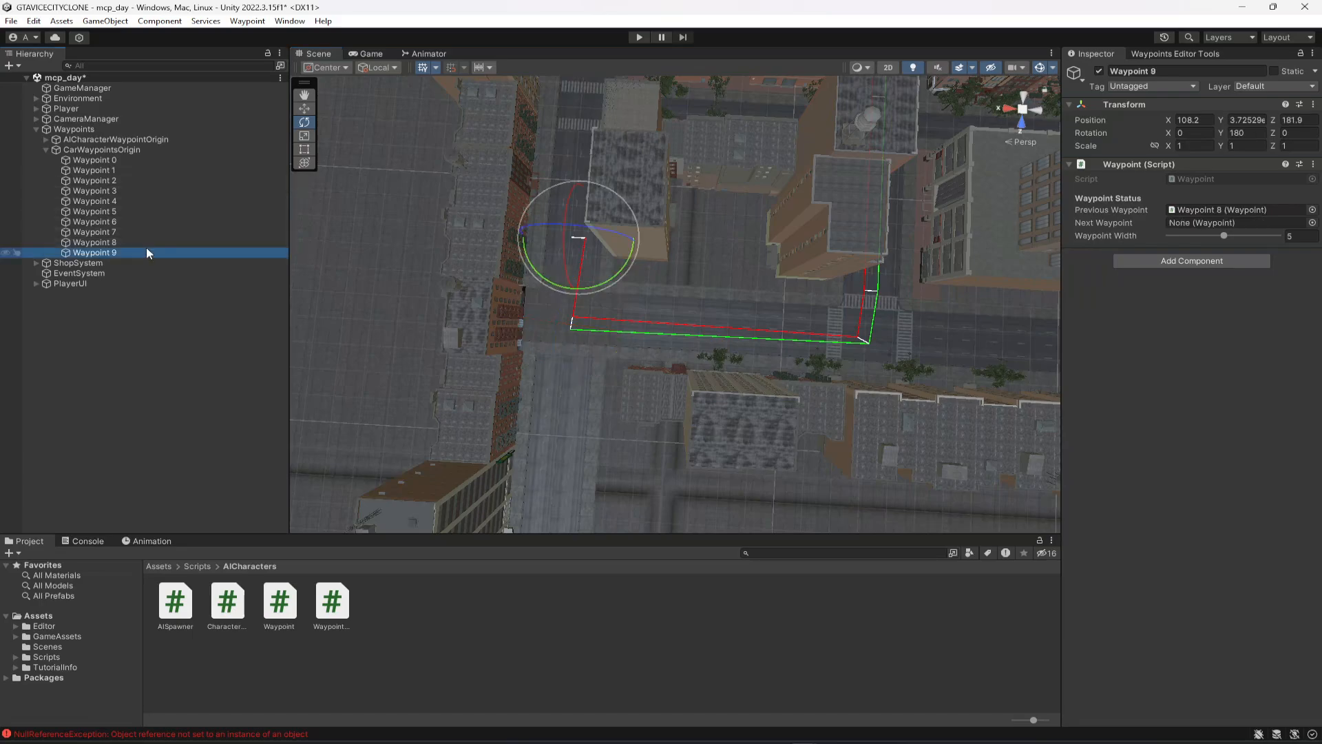
left_click(304, 108)
left_click_drag(639, 241, 627, 246)
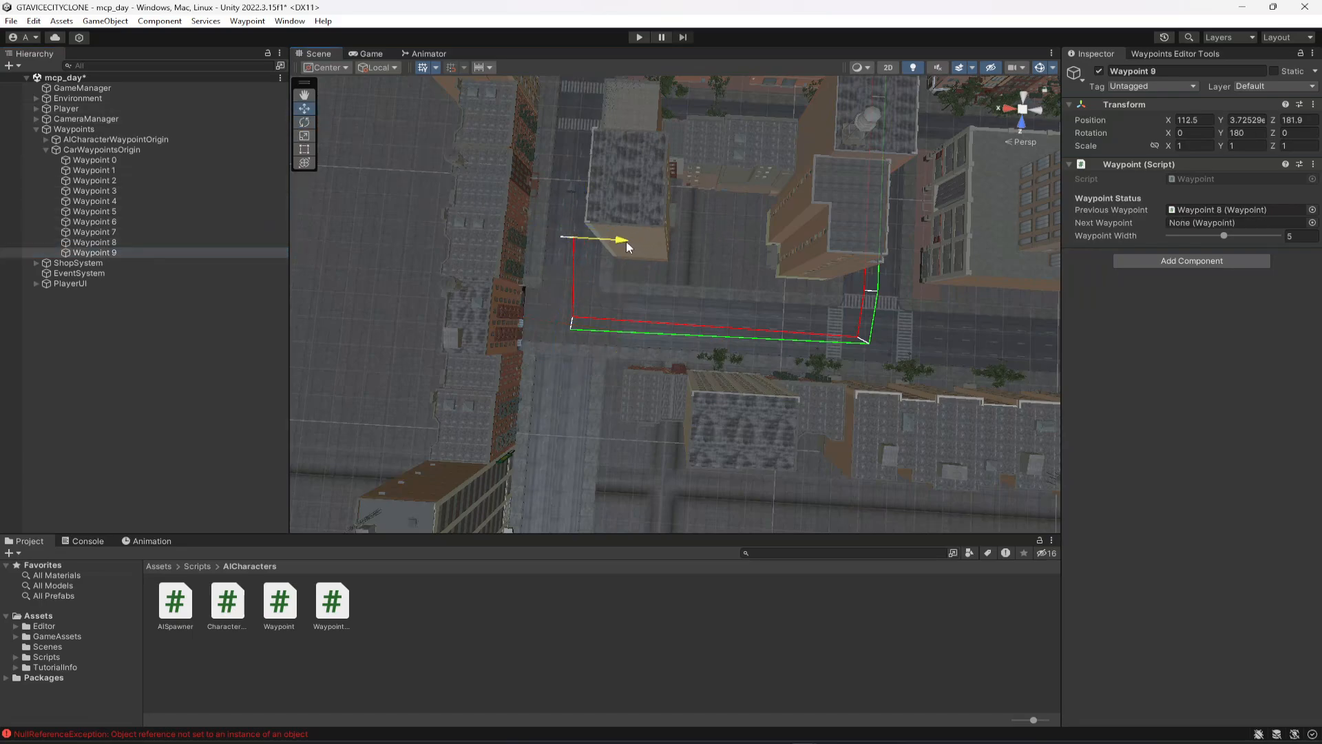
left_click(1171, 53)
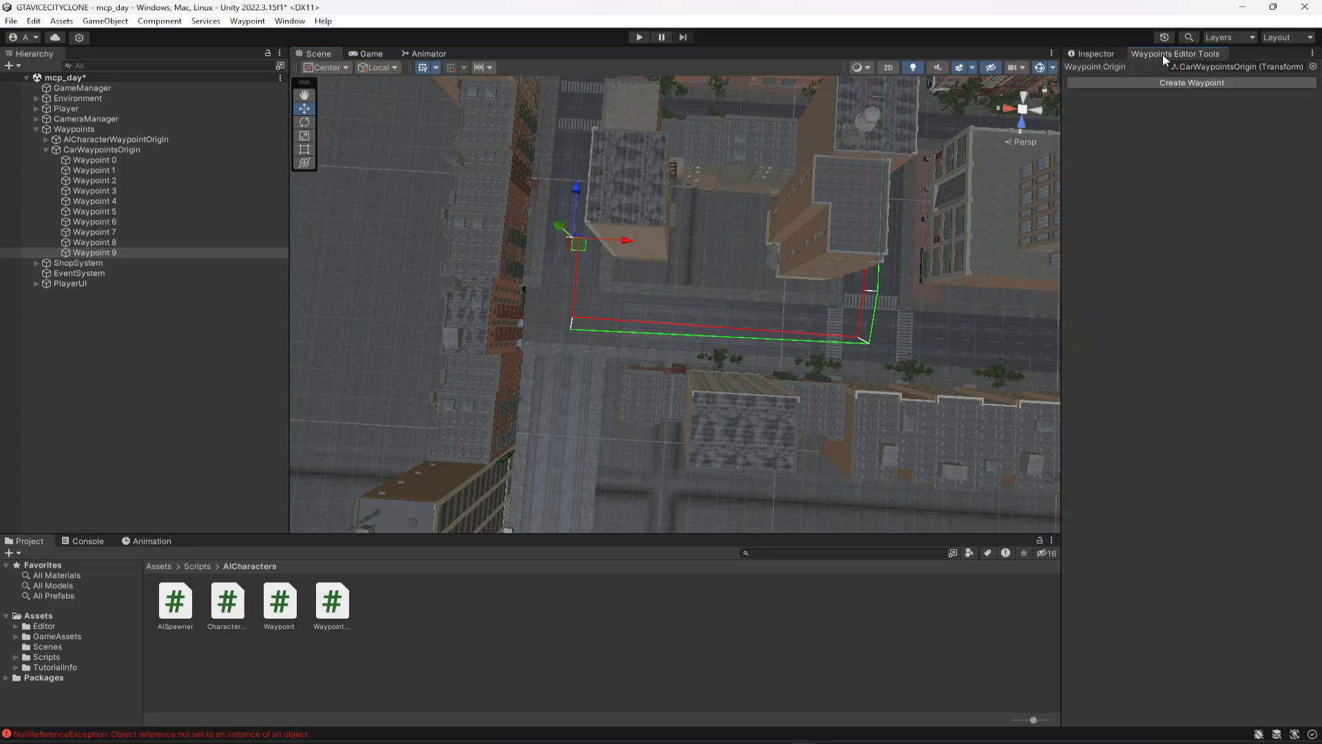
left_click(1181, 83)
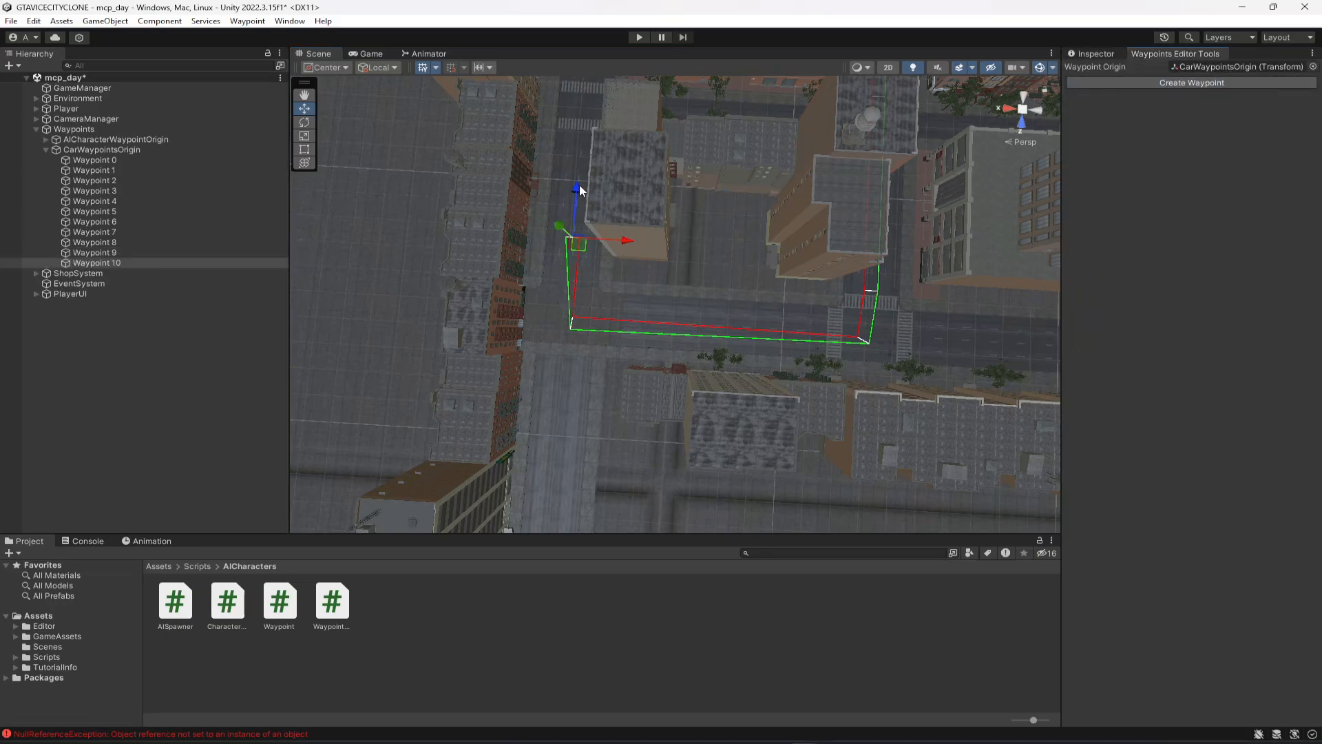
Rotate Waypoint 8 diagonally across the corner so the path turns toward Waypoint 9.
left_click(96, 252)
left_click(97, 242)
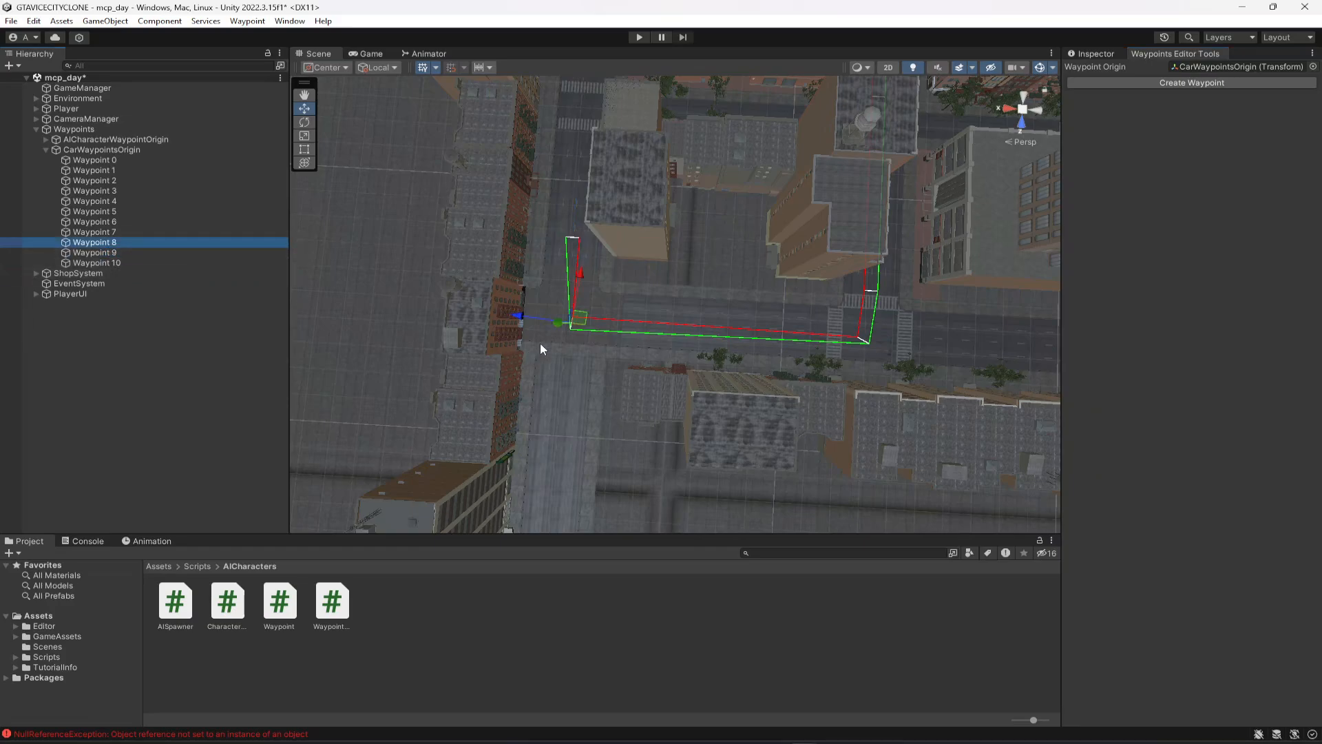
left_click(304, 122)
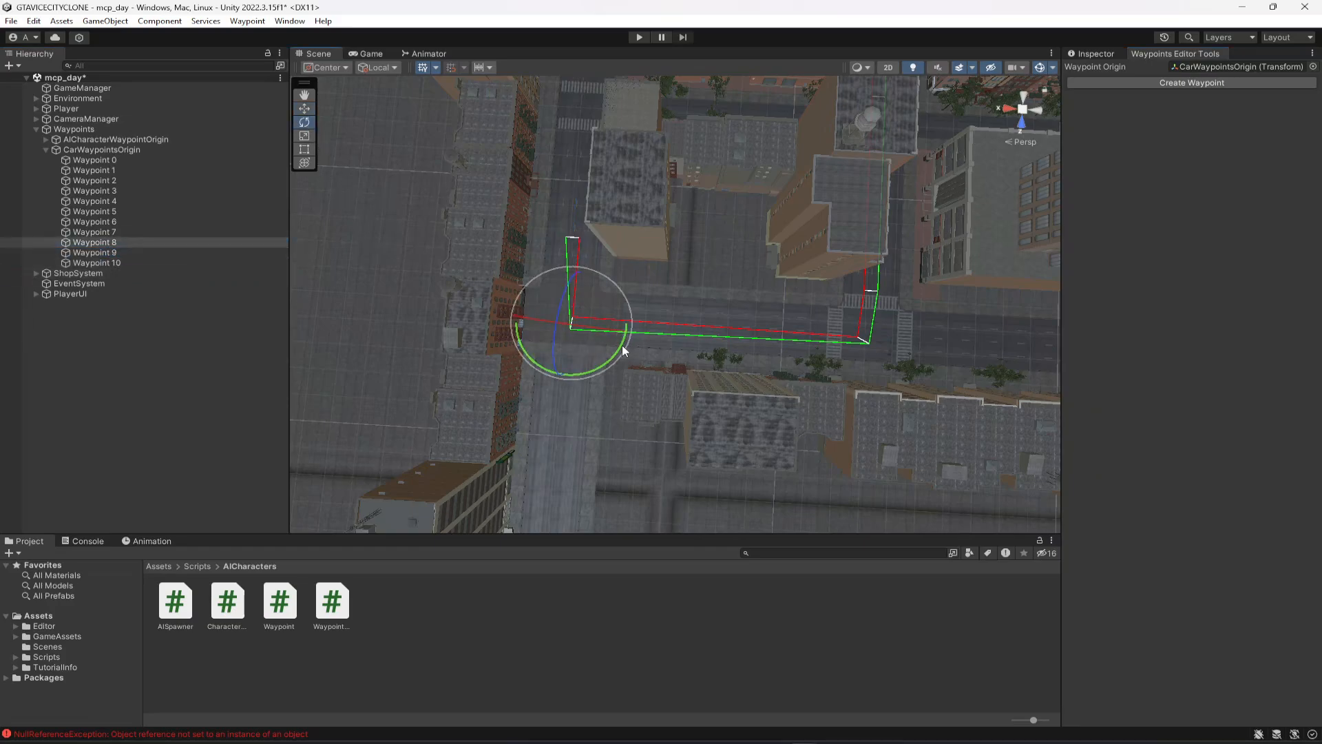
left_click_drag(621, 345, 539, 387)
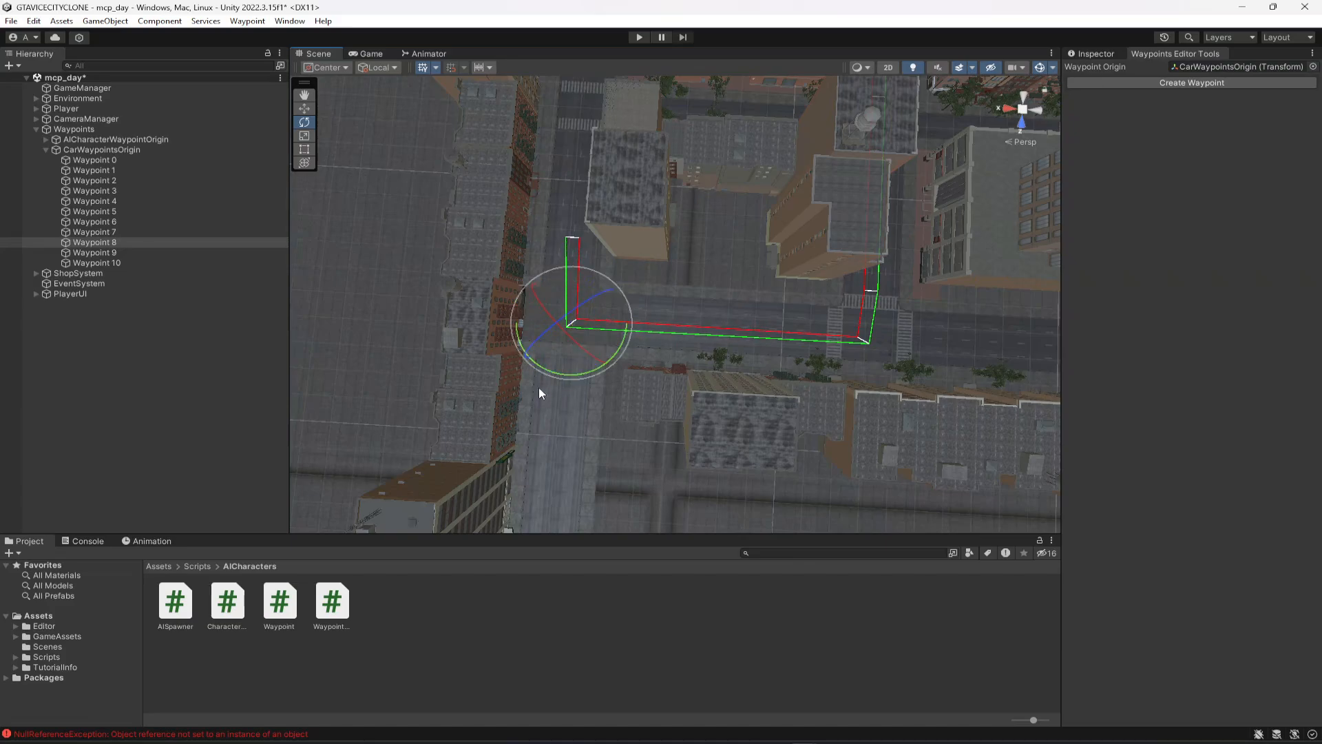
Move Waypoint 10 farther along its street, away from Waypoint 9.
right_click_drag(613, 358, 592, 385)
left_click(96, 263)
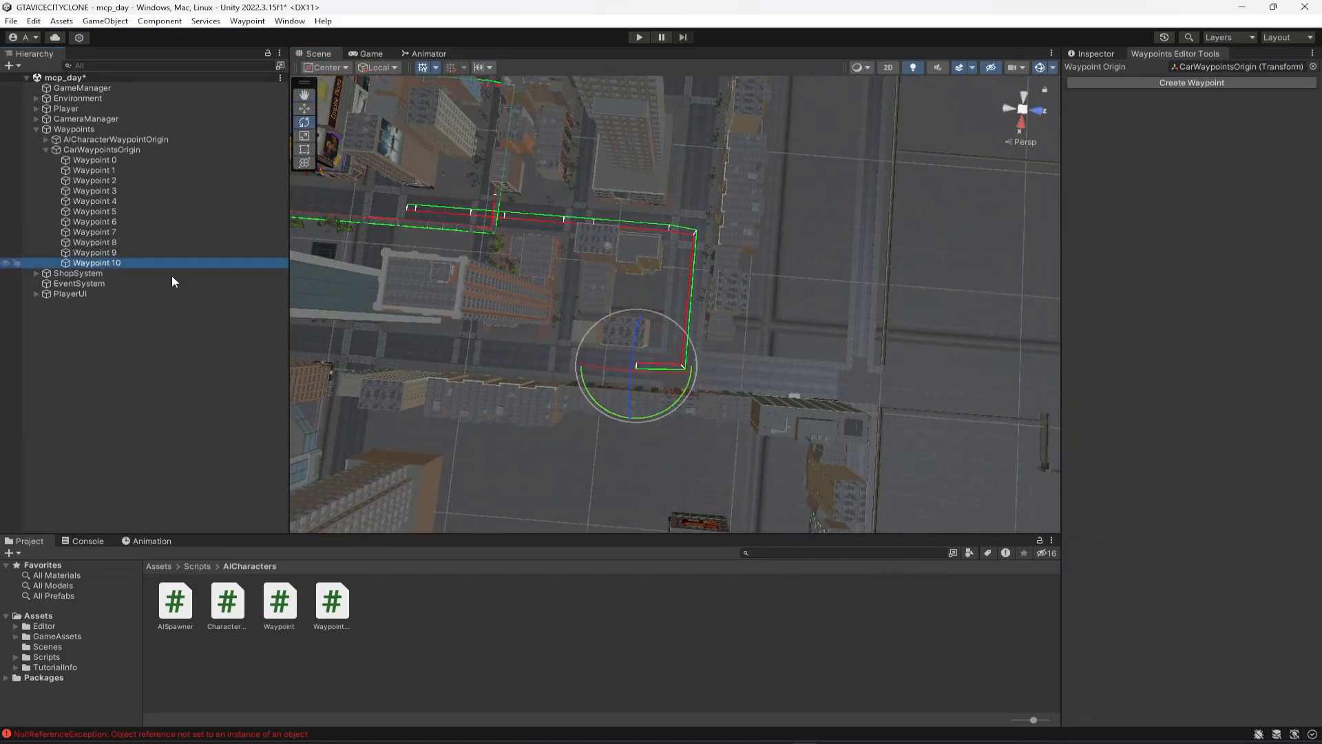
left_click(303, 108)
left_click_drag(586, 370, 519, 365)
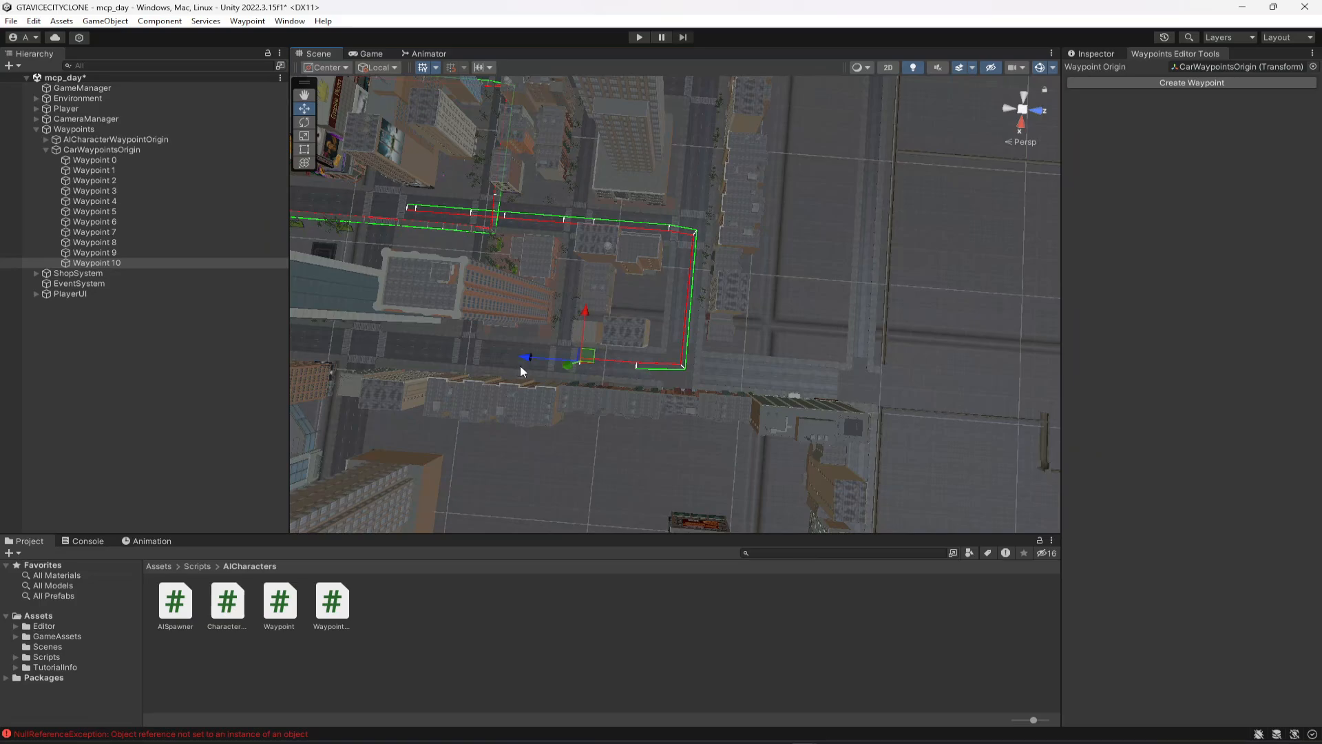
Create two waypoints after Waypoint 10, spacing them along the same street up to the next intersection.
right_click_drag(544, 352, 581, 353)
key("Left")
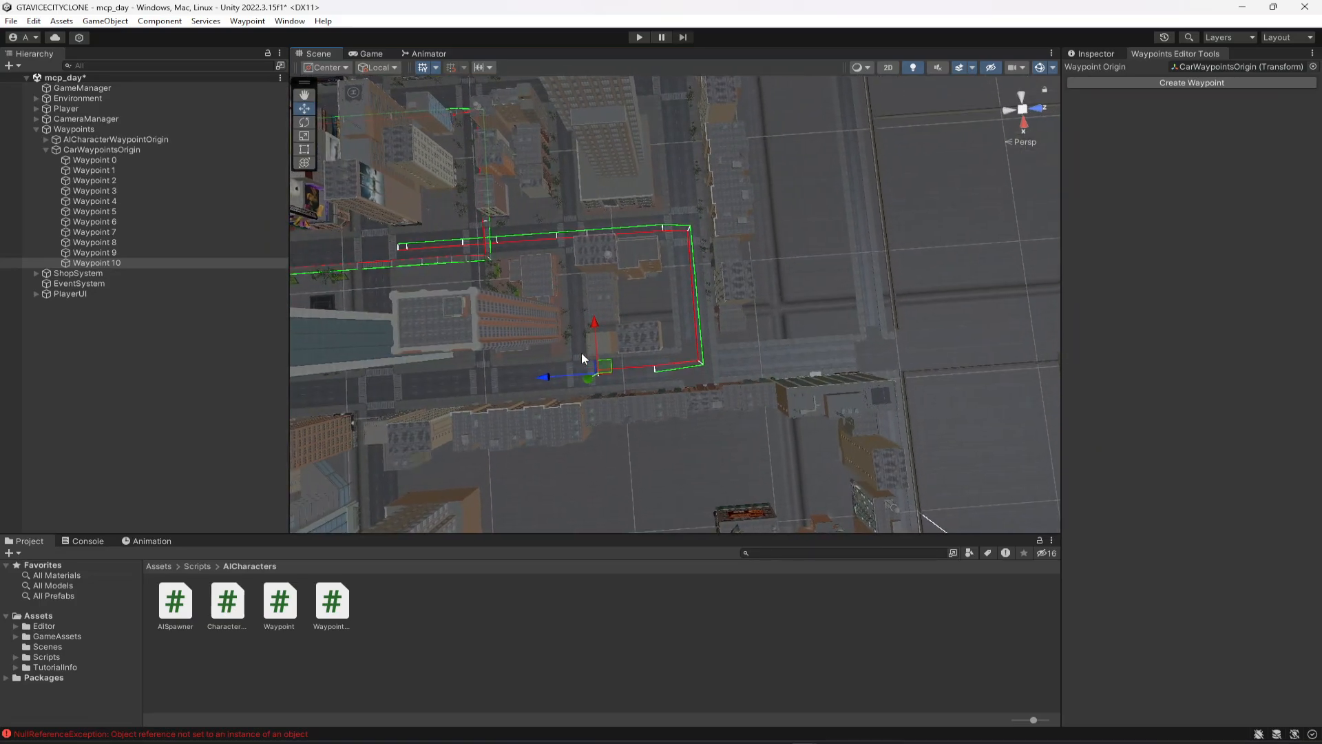
key("Left")
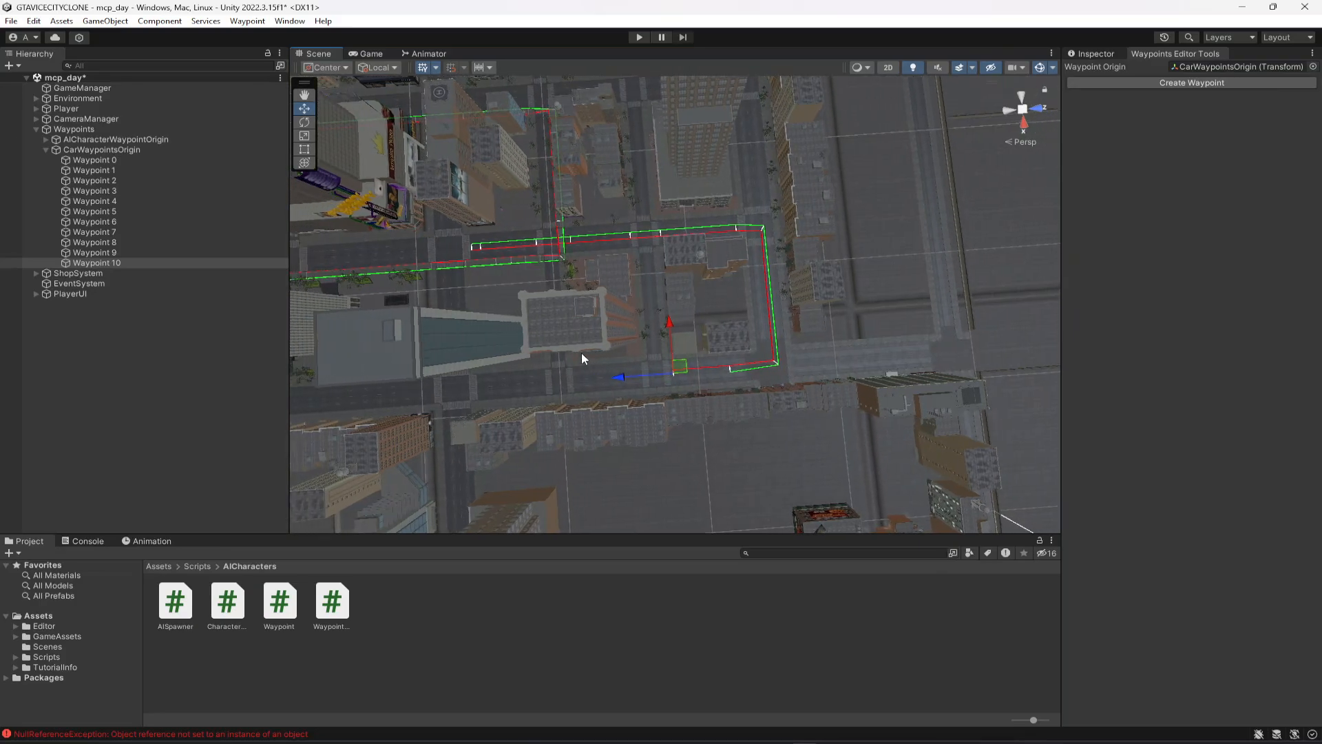
key("Left")
right_click_drag(663, 402, 675, 375)
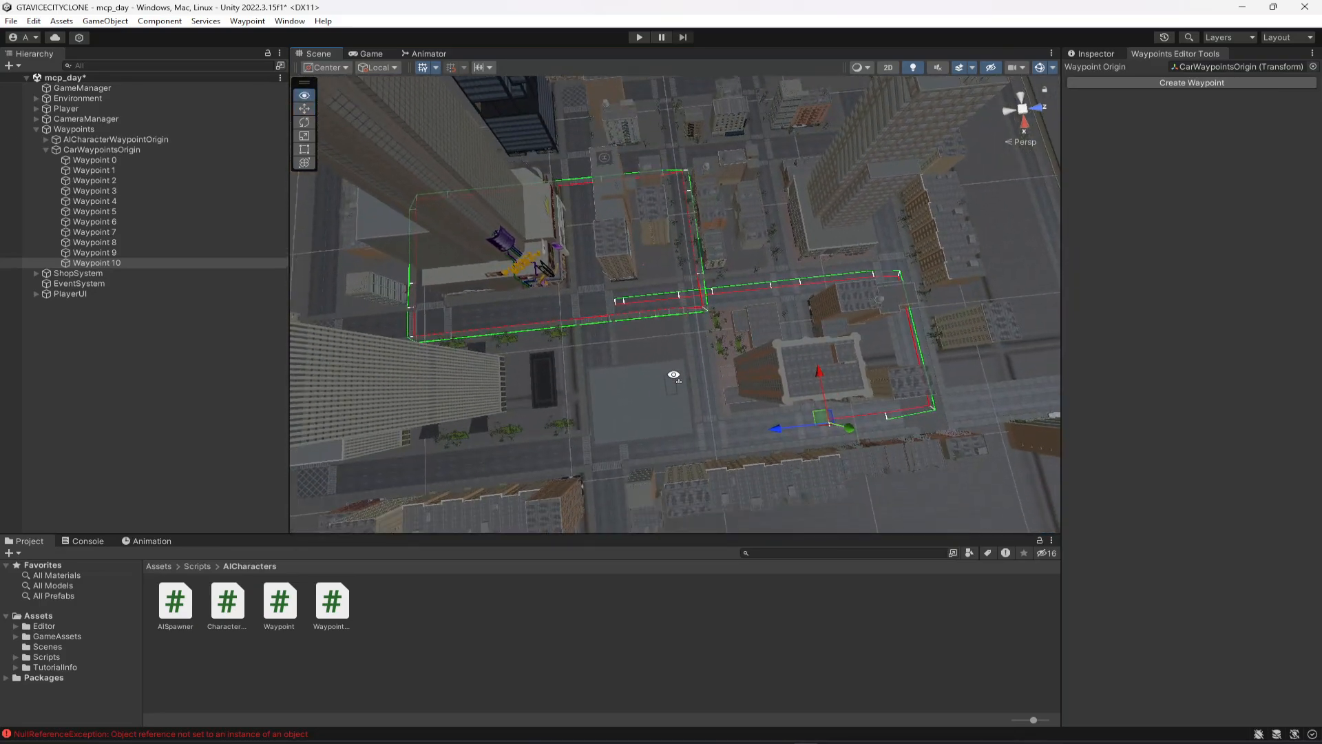
left_click(1227, 86)
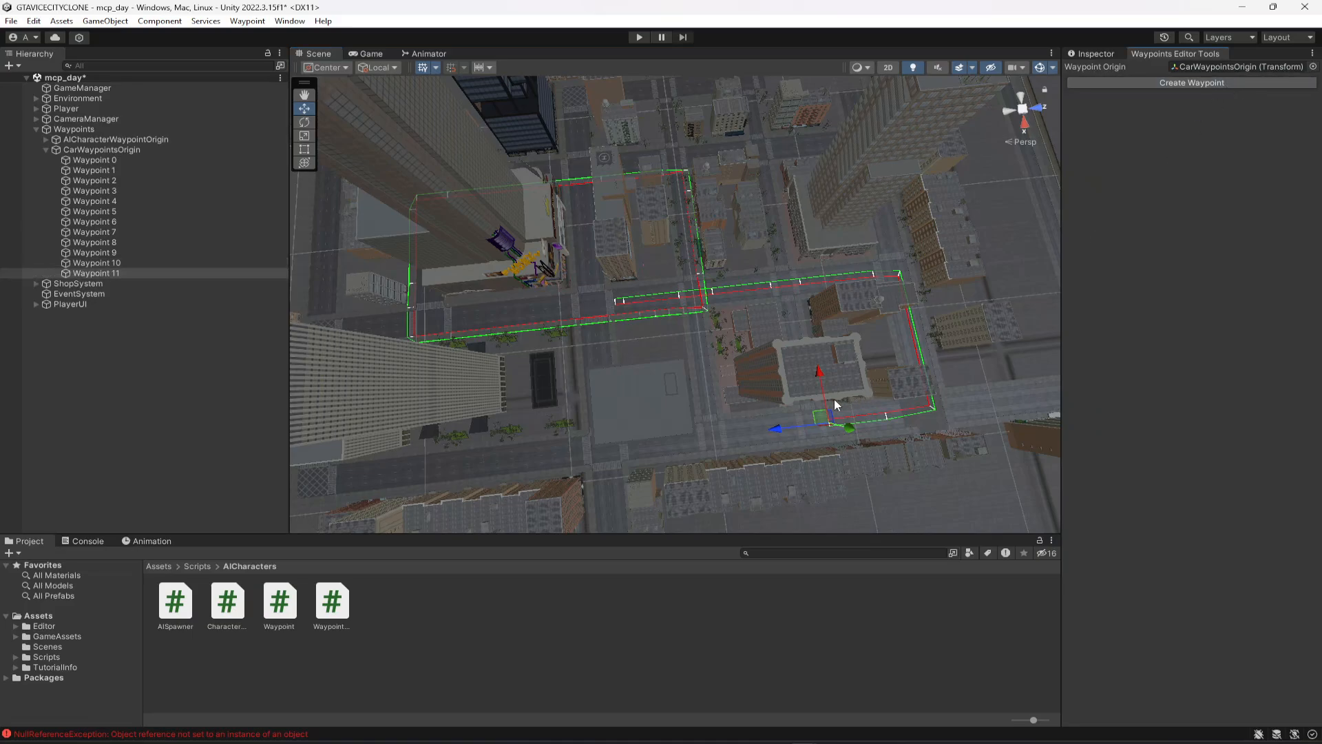
left_click_drag(770, 435, 694, 451)
left_click(1196, 84)
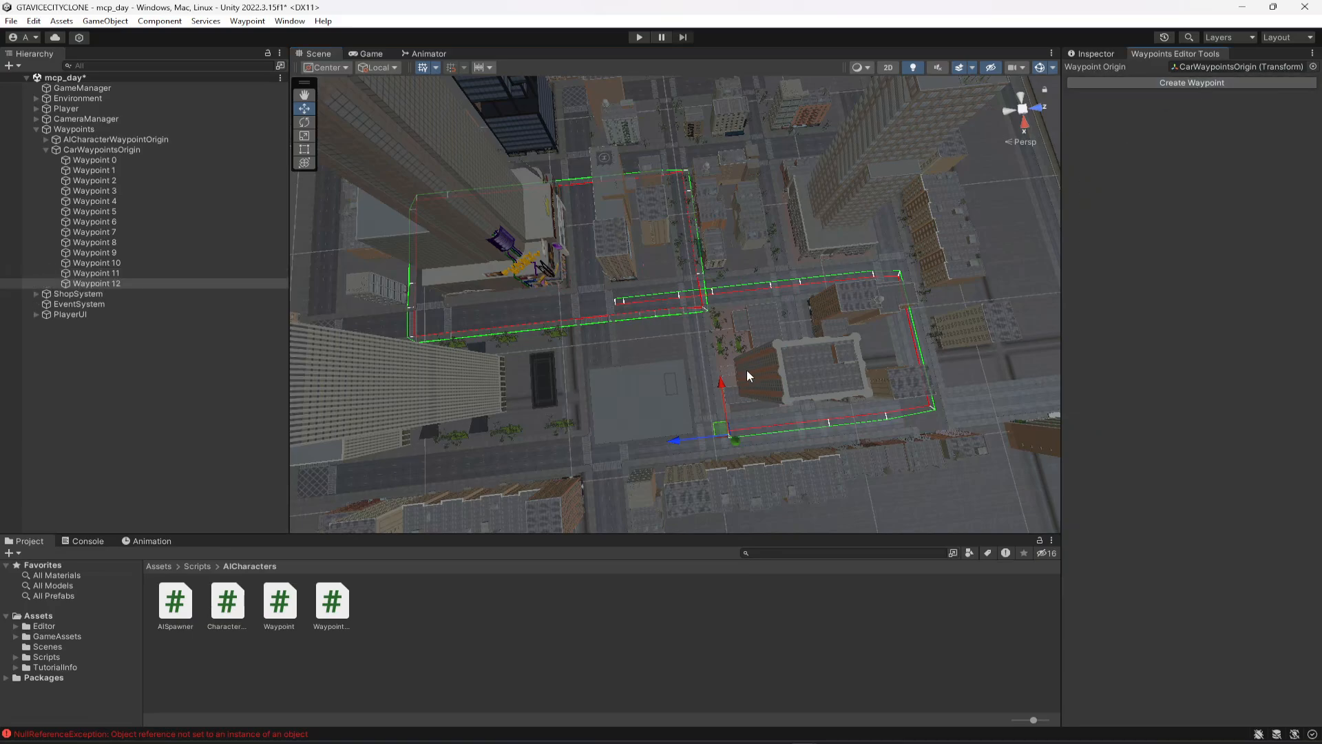
left_click_drag(680, 444, 578, 476)
Create a waypoint after Waypoint 12 and move it to the far end of the long street.
right_click_drag(688, 414, 492, 375)
scroll(638, 395, "up", 2)
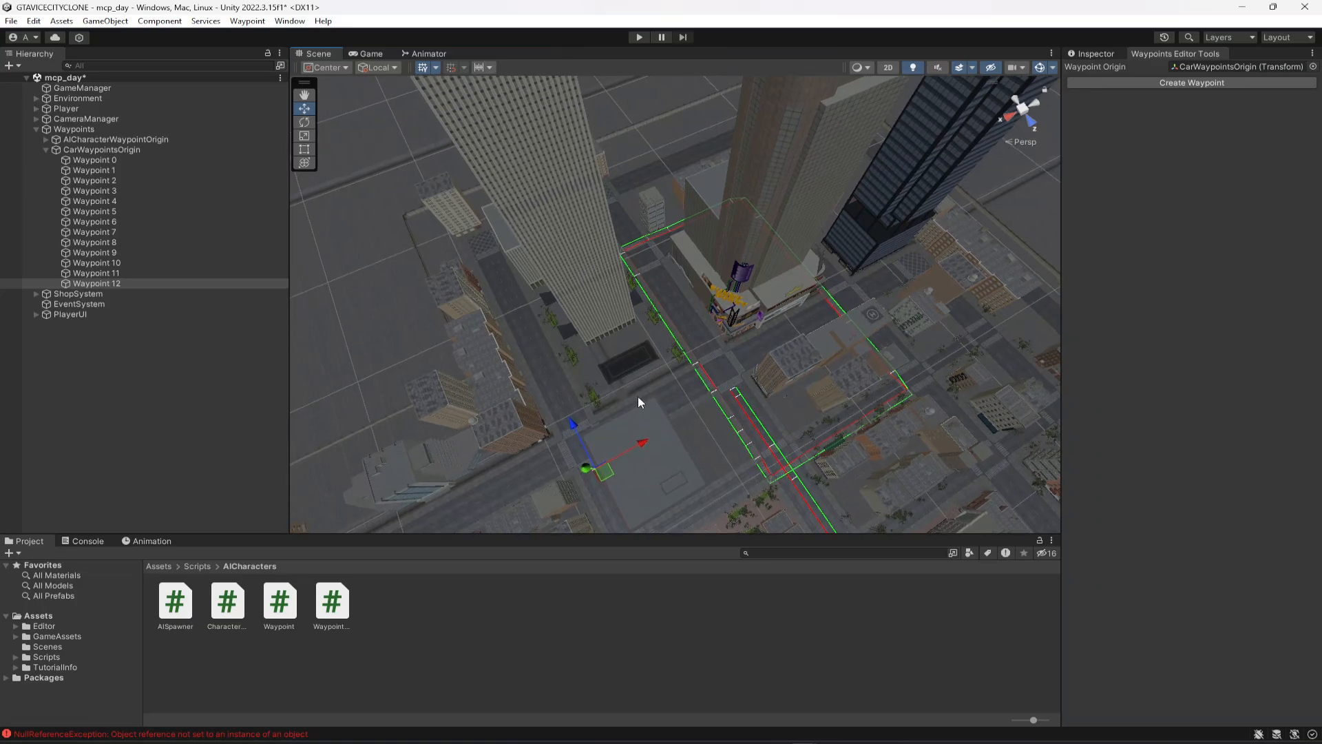
key("Left")
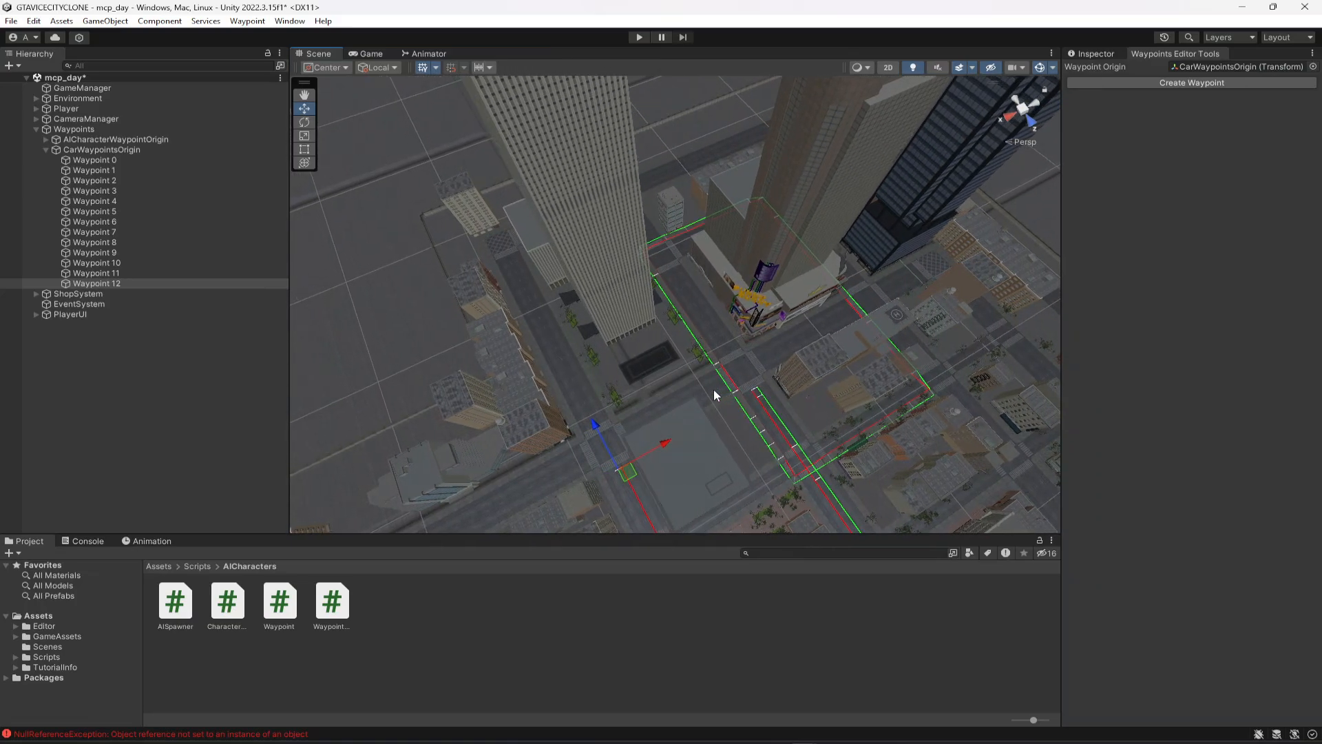
right_click_drag(713, 389, 840, 399)
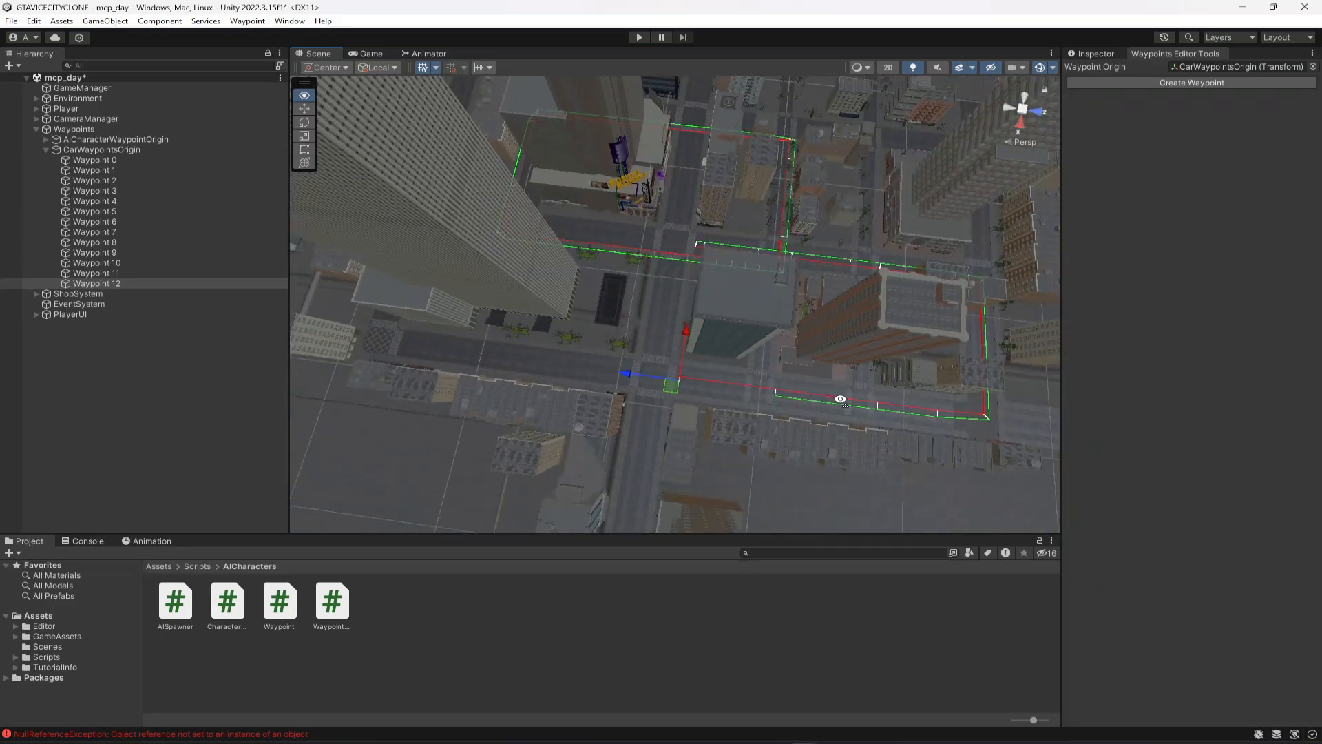
left_click(1154, 82)
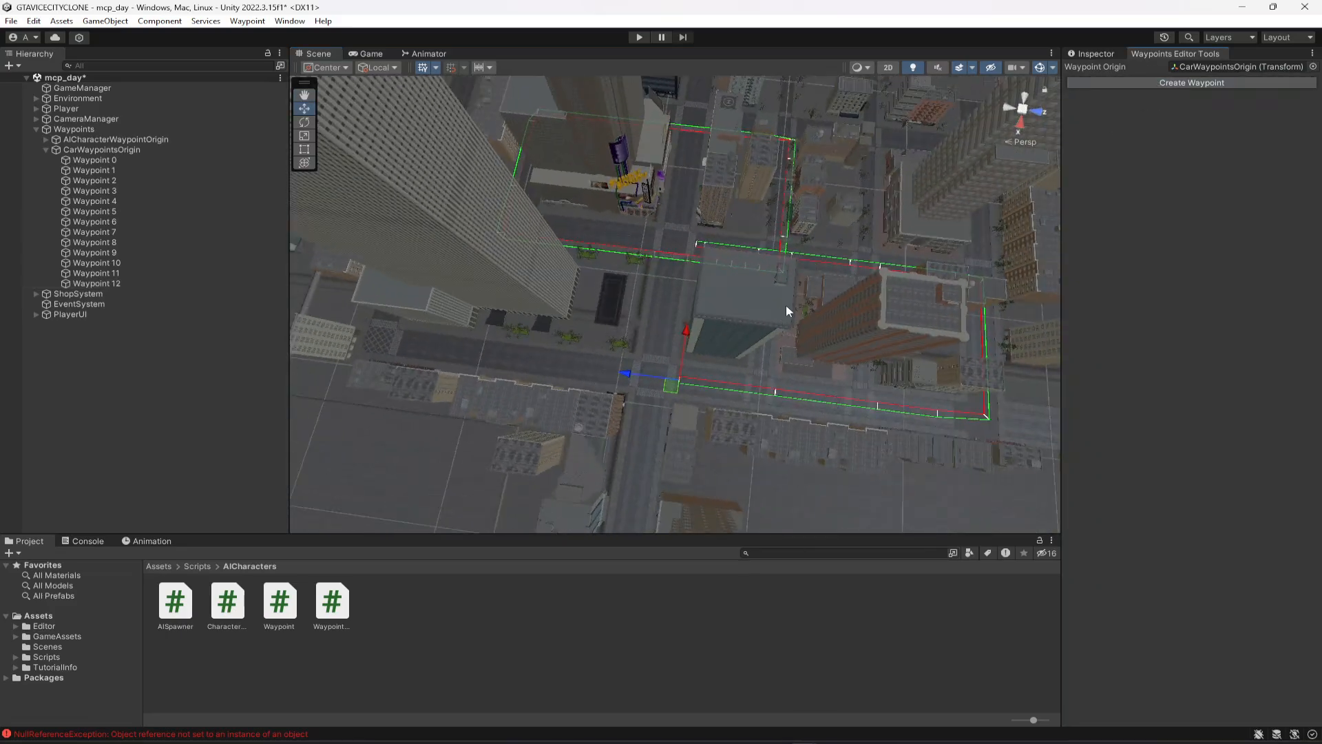
left_click_drag(630, 376, 337, 375)
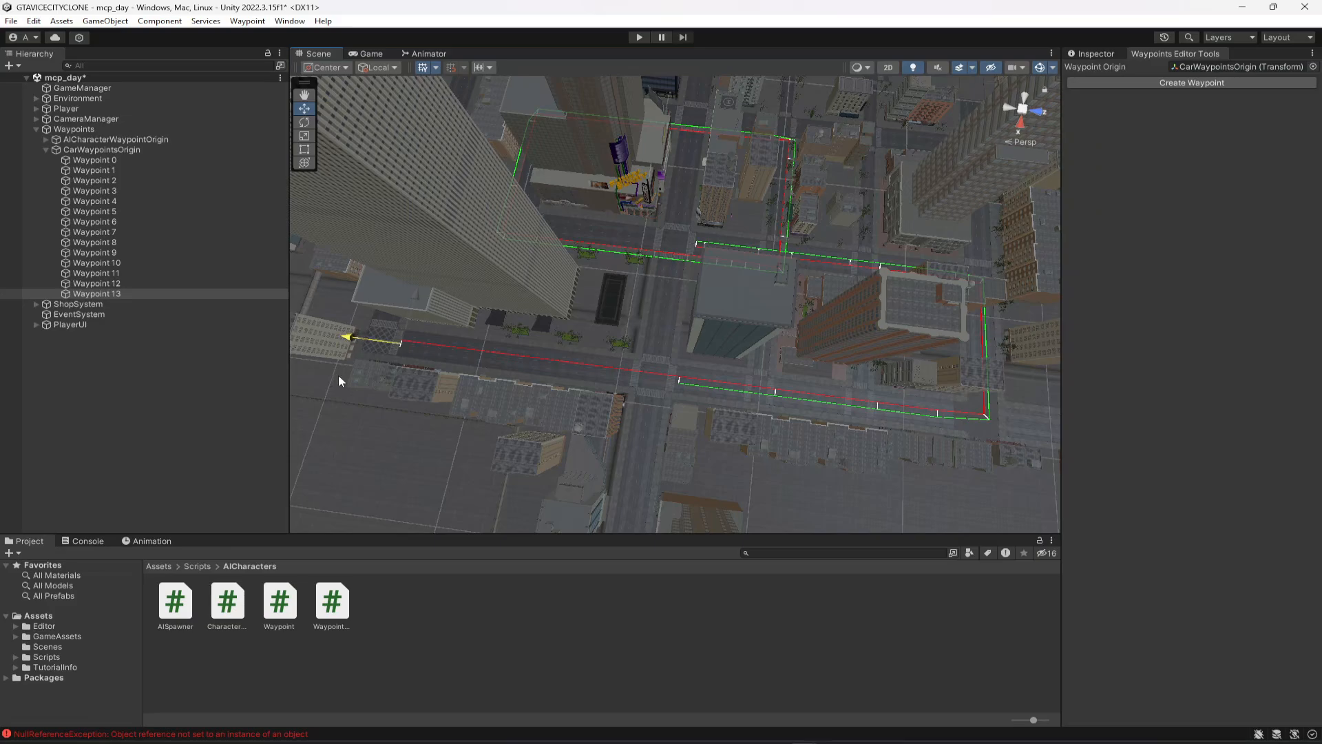
Create two waypoints after Waypoint 13, one at the corner crossing and one around the corner in the adjoining street.
left_click(1215, 82)
left_click_drag(349, 337, 323, 337)
left_click(1184, 83)
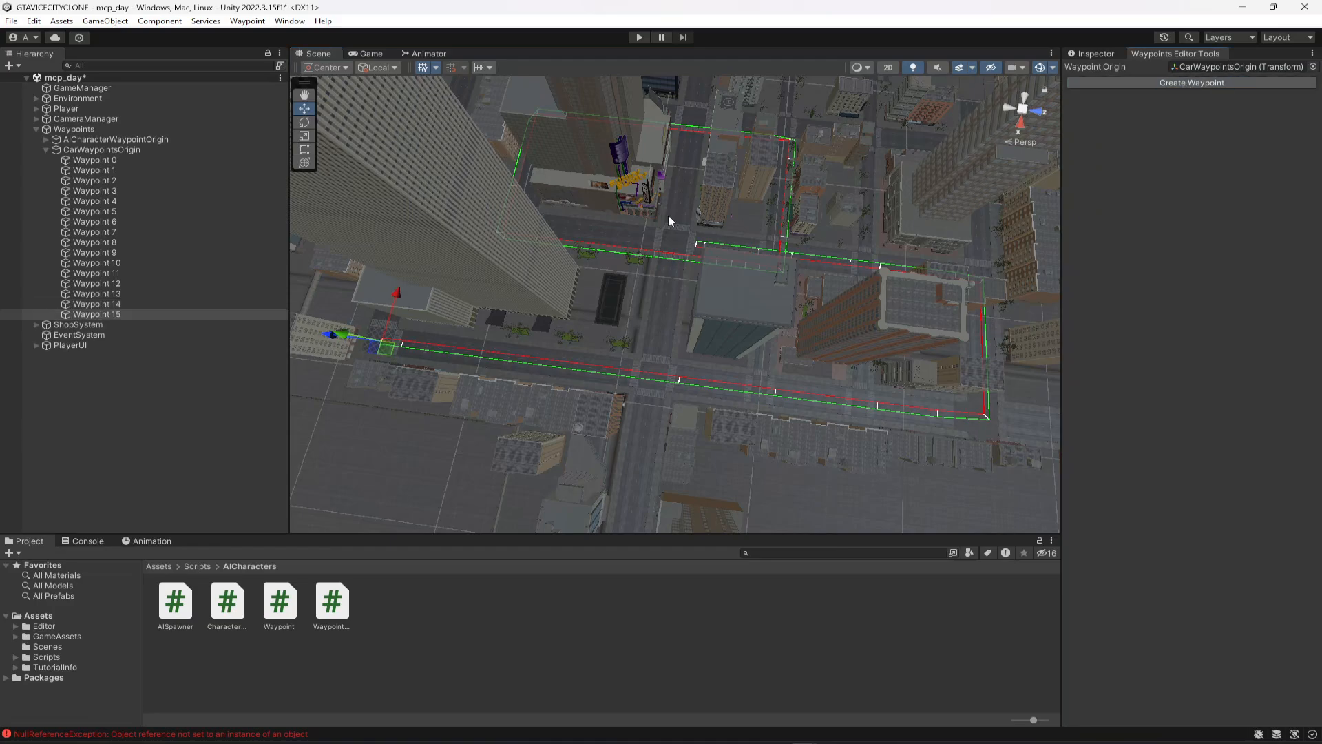
left_click_drag(400, 292, 411, 266)
Rotate Waypoint 15 to face down the adjoining street and set its Y rotation to -90.
right_click_drag(438, 308, 430, 410)
scroll(621, 361, "down", 1)
scroll(622, 361, "down", 10)
scroll(584, 306, "up", 9)
scroll(585, 306, "up", 4)
scroll(458, 276, "up", 5)
right_click_drag(799, 339, 634, 364)
scroll(635, 364, "up", 3)
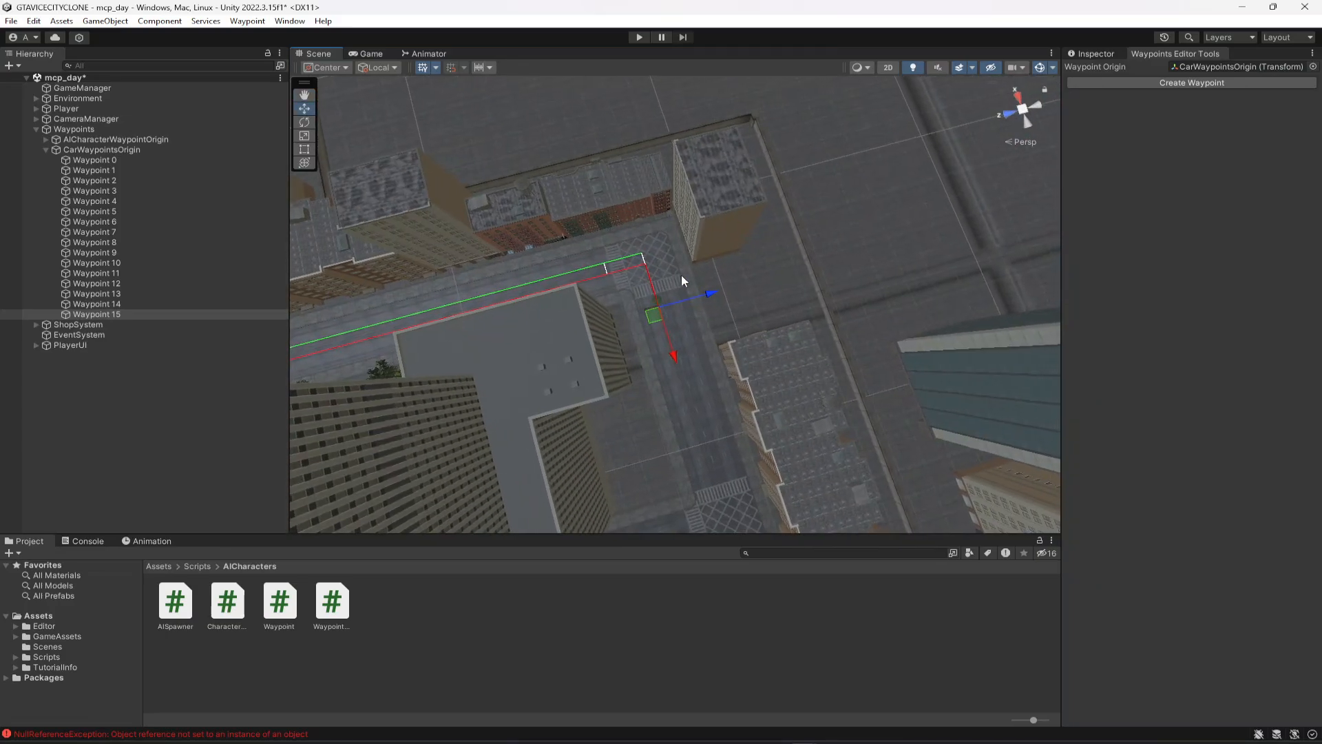
left_click(311, 123)
left_click_drag(679, 379, 570, 435)
left_click(1095, 53)
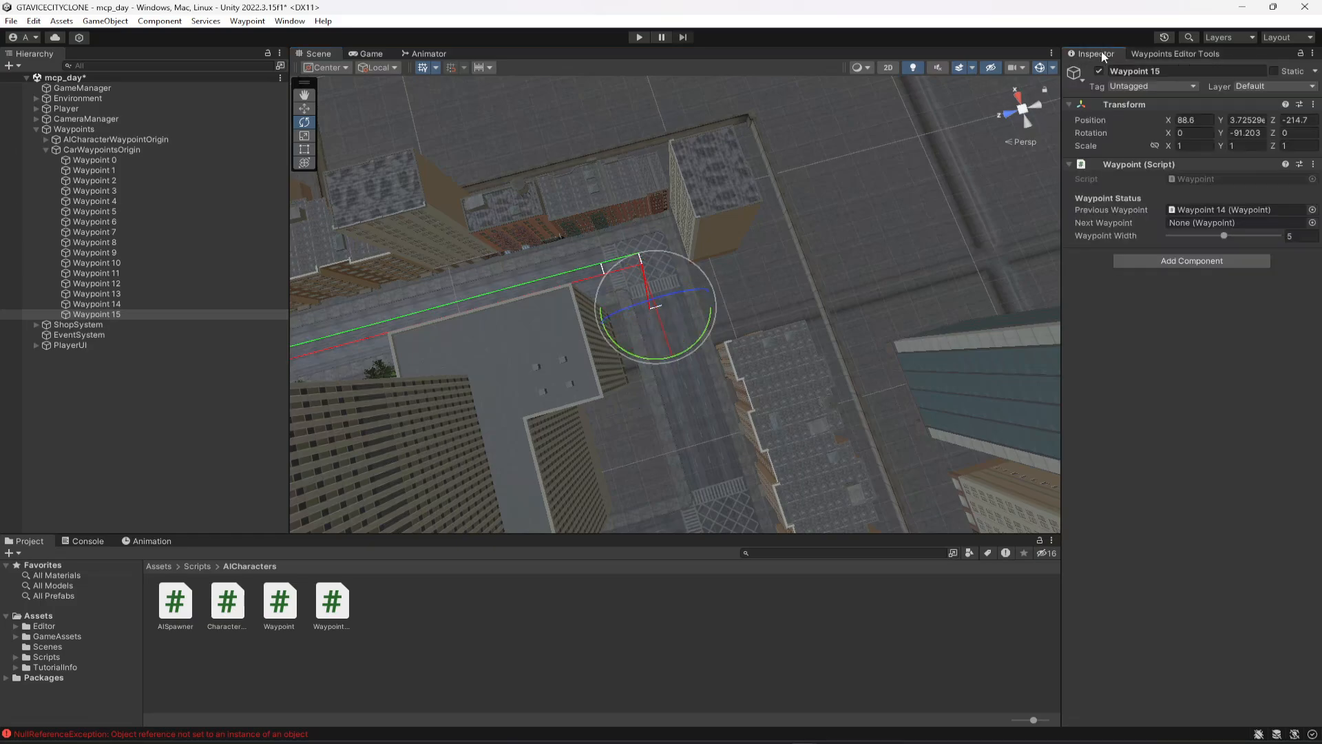
type("-90")
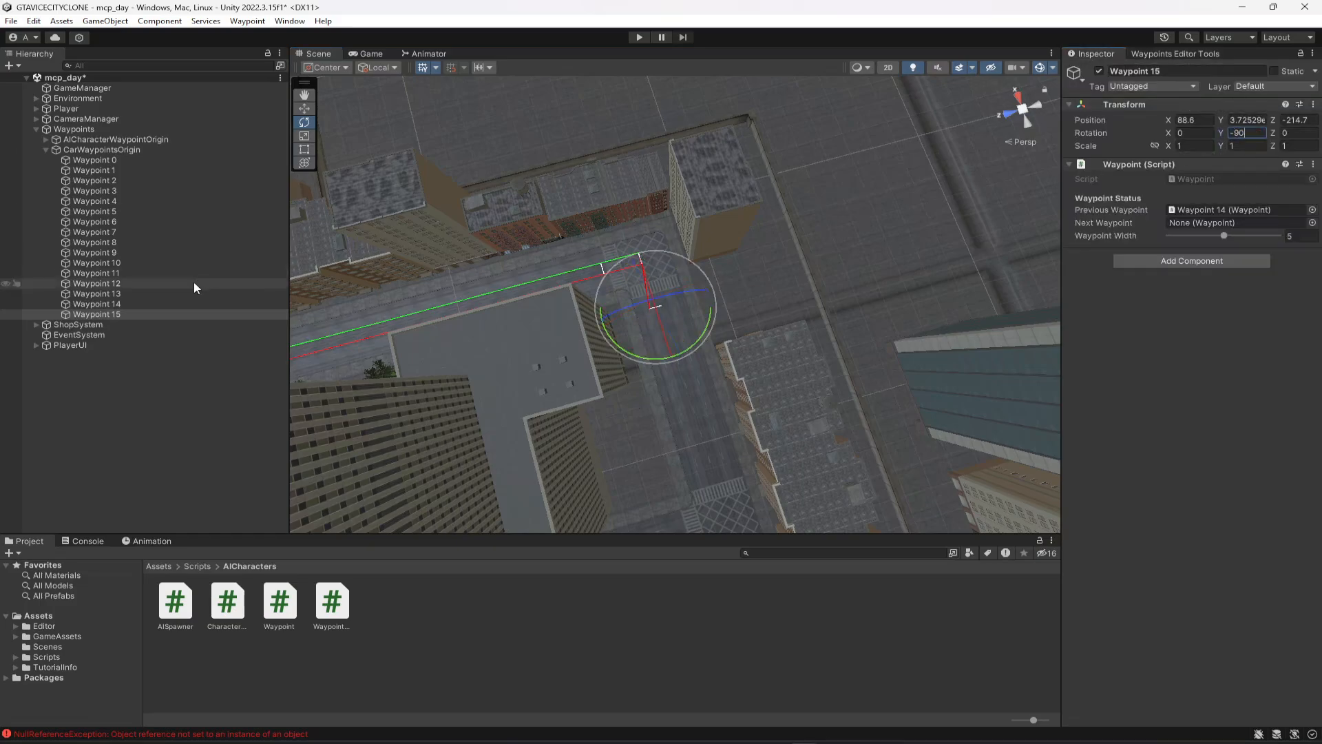
Create a waypoint after Waypoint 15 and move it farther down the adjoining street.
left_click(109, 307)
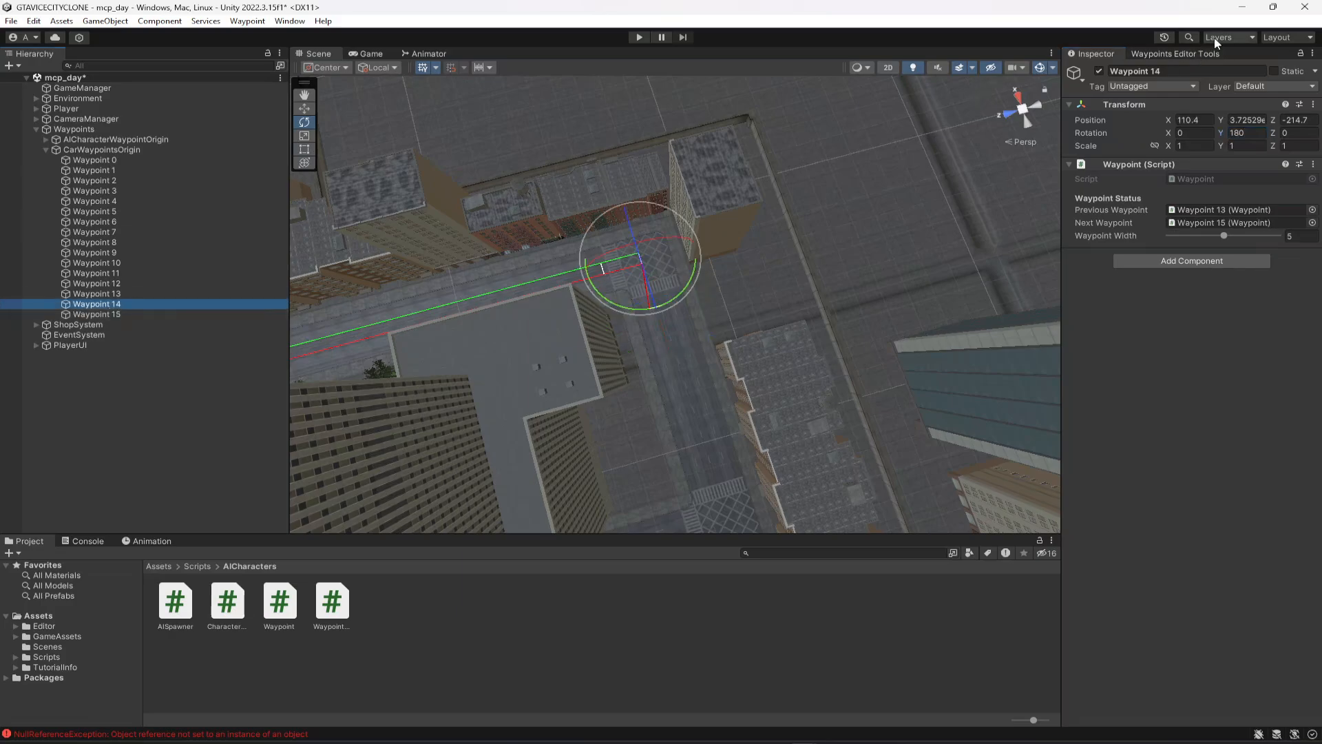
left_click(1147, 53)
left_click(1196, 82)
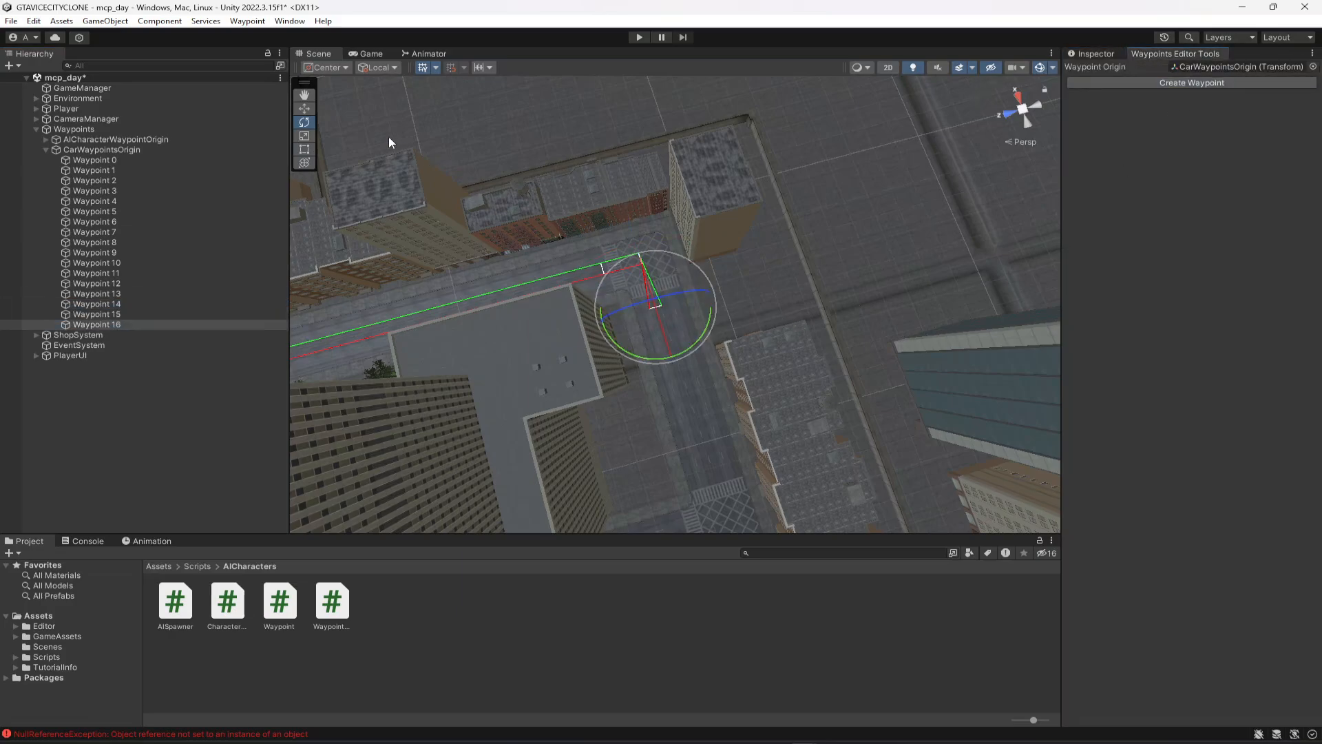
left_click(303, 109)
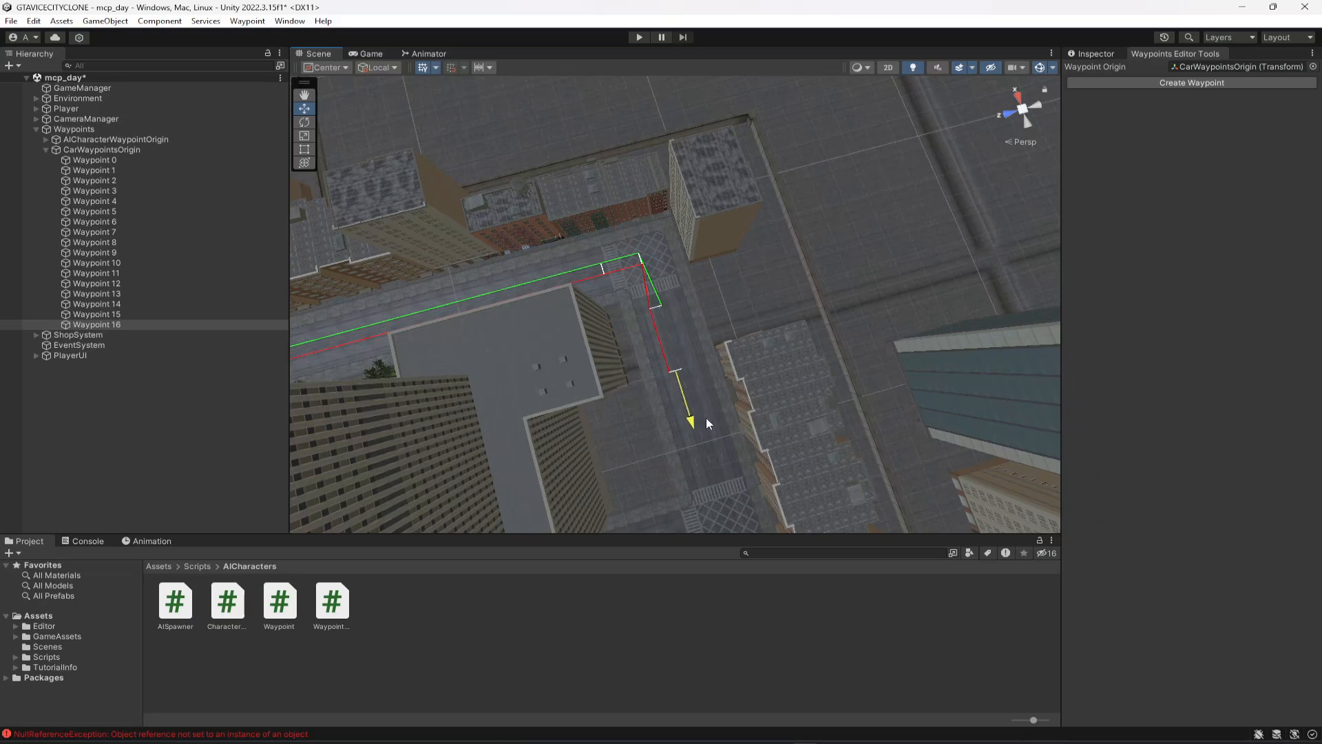
Rotate Waypoint 14 diagonally across the corner toward Waypoint 15.
left_click(160, 305)
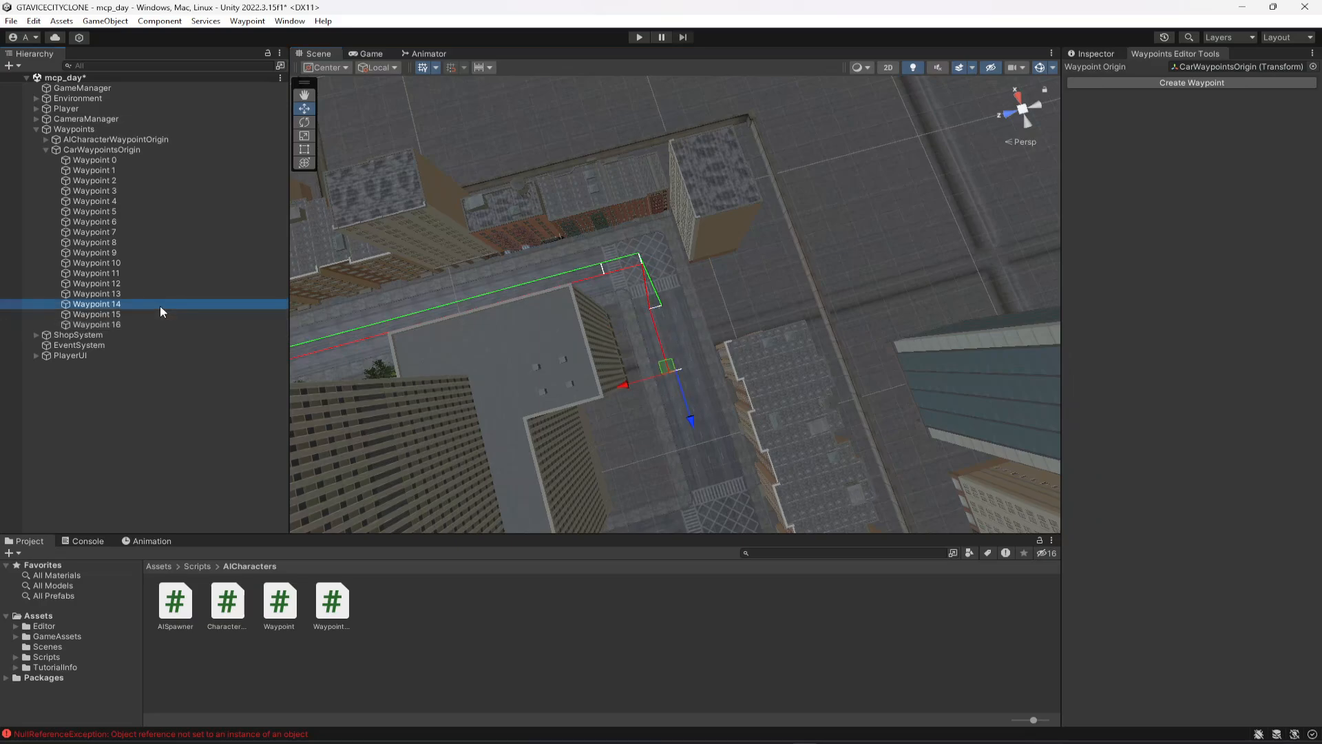
left_click(303, 122)
left_click_drag(692, 281, 631, 325)
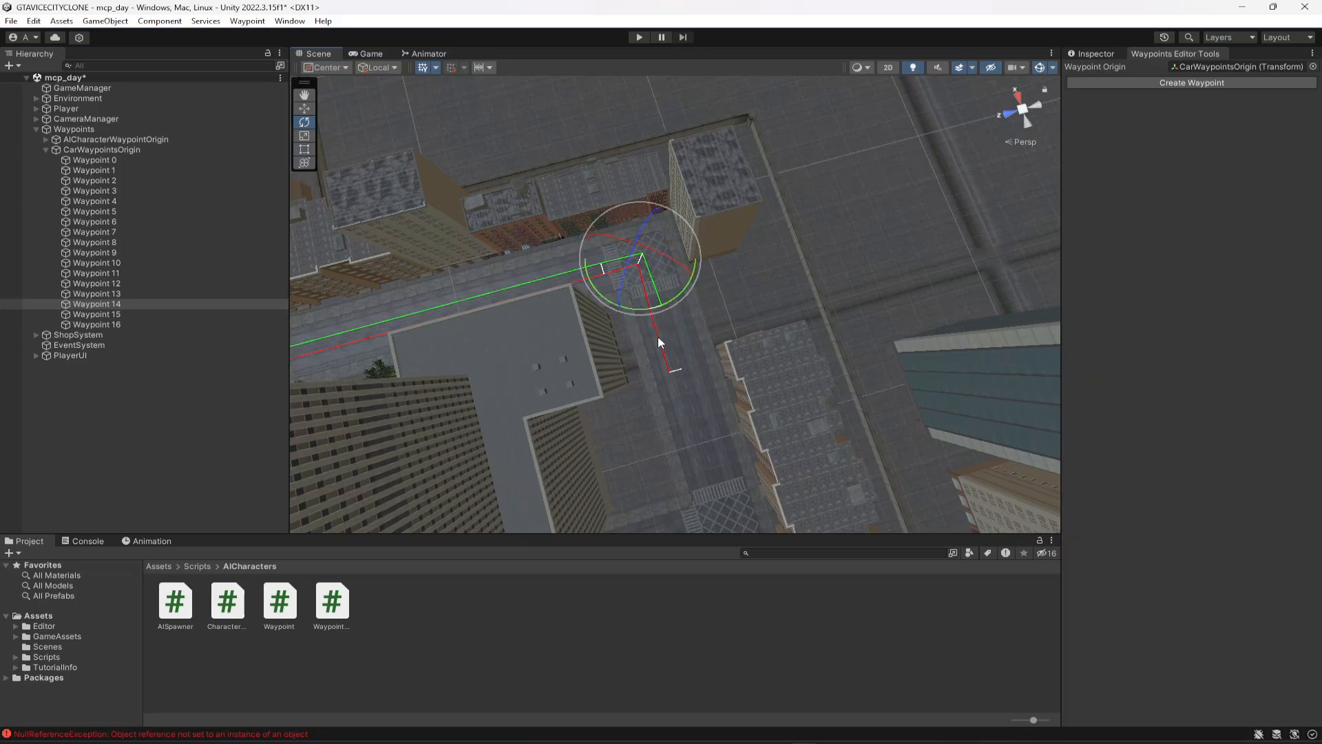
Move Waypoint 16 farther along the street until just before the next intersection.
left_click(104, 324)
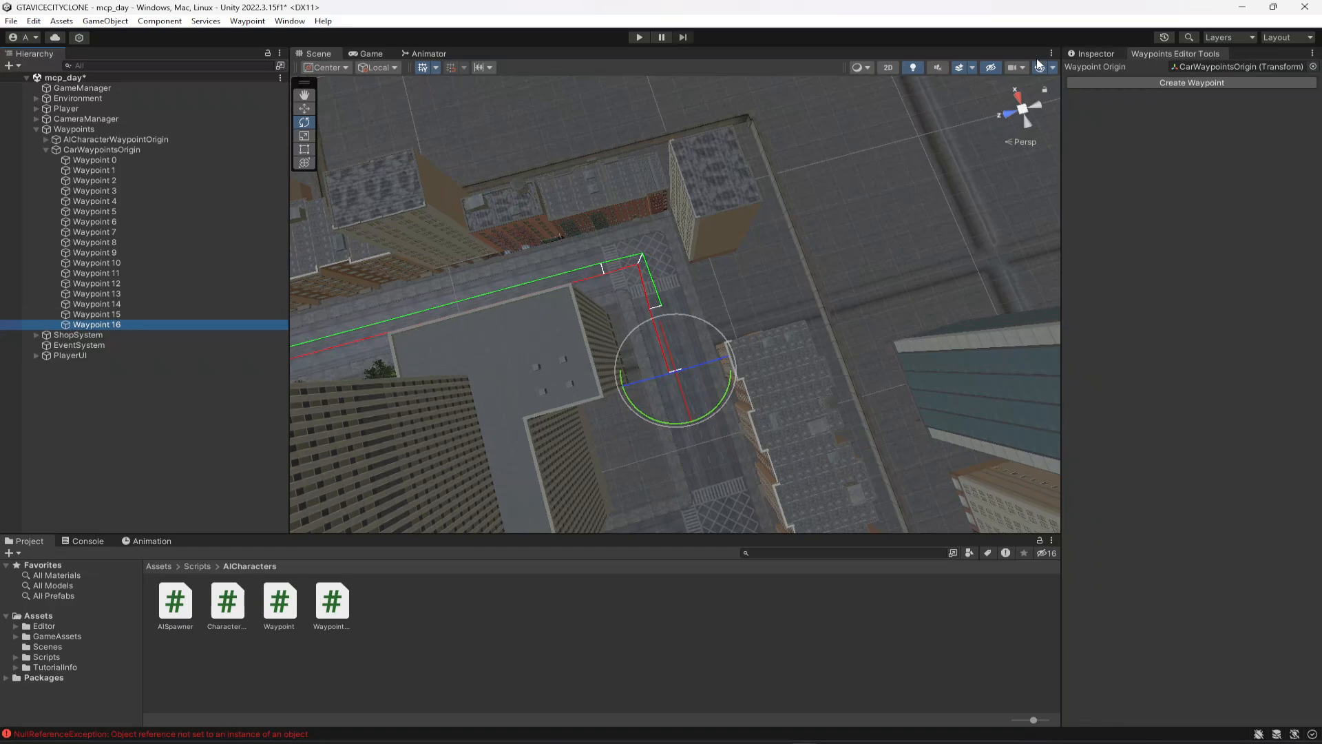
left_click(304, 109)
right_click_drag(847, 282, 561, 254)
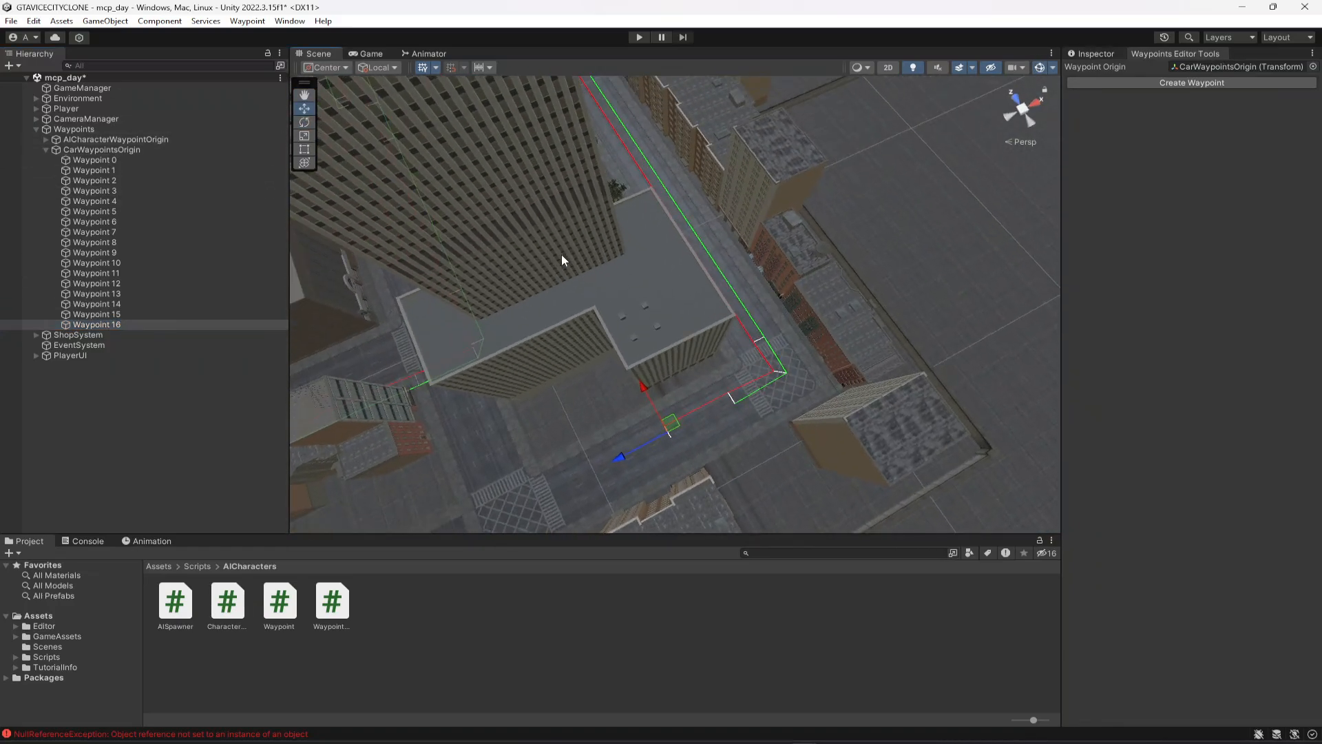
scroll(562, 255, "down", 8)
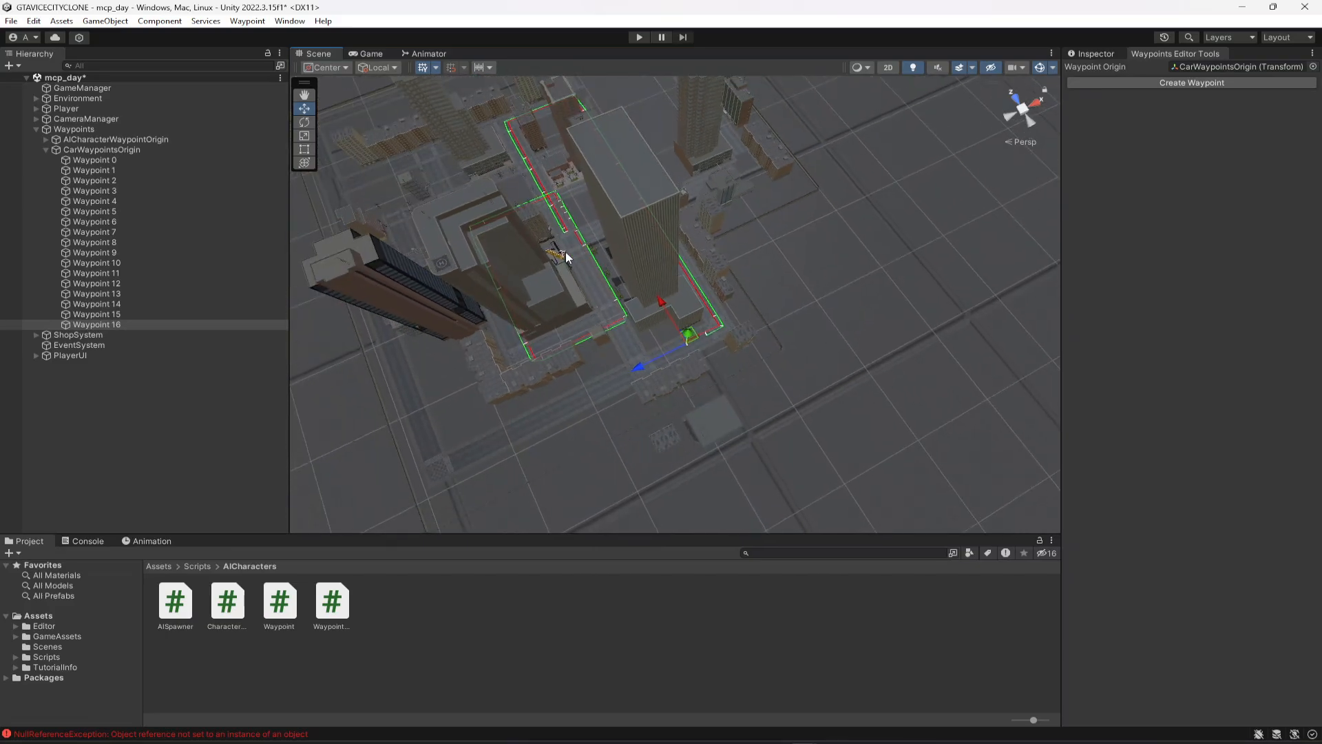
middle_click_drag(564, 252, 571, 252)
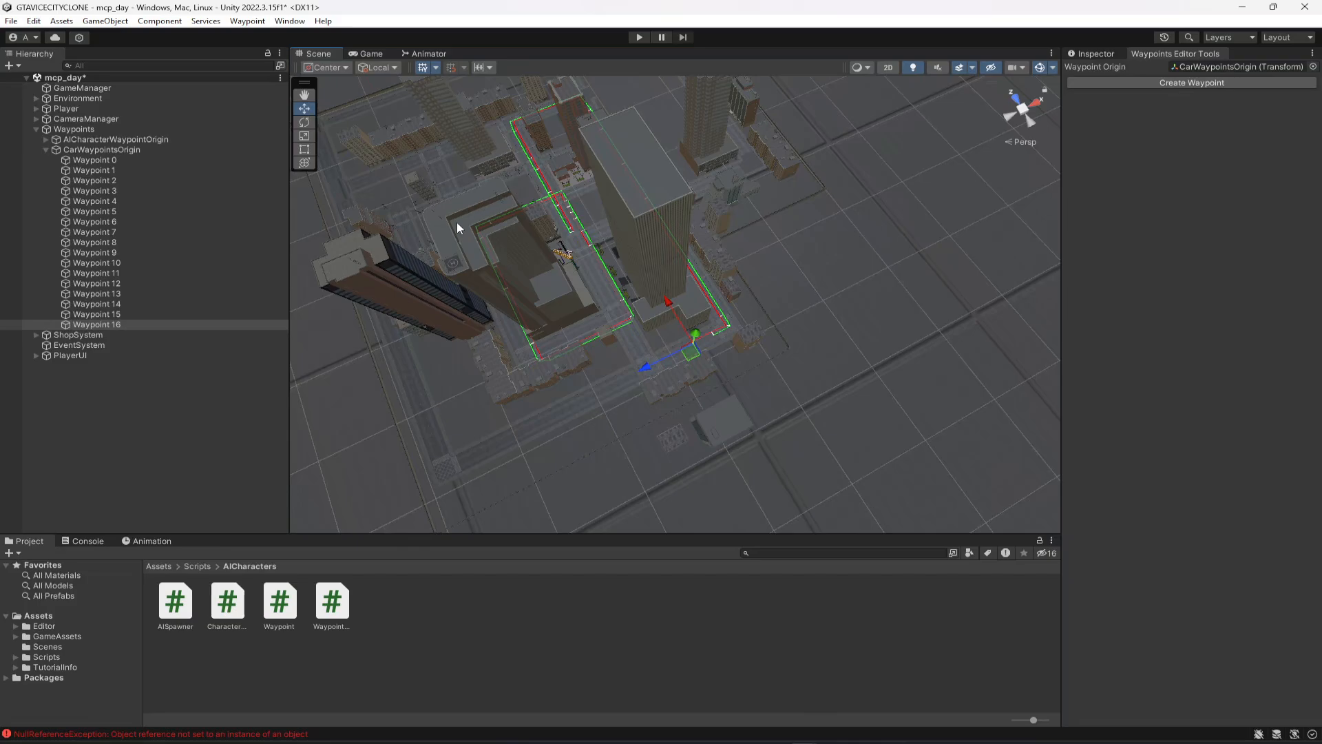
scroll(658, 347, "up", 6)
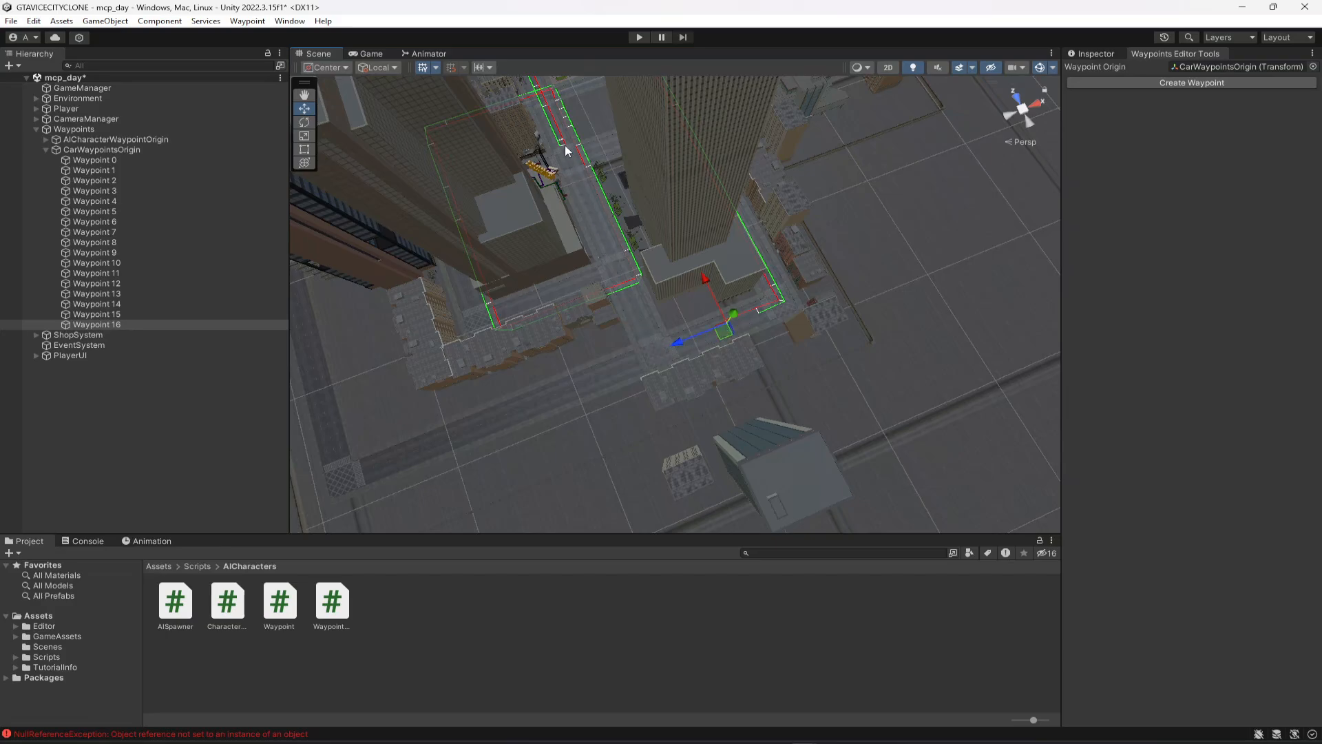
scroll(676, 219, "up", 5)
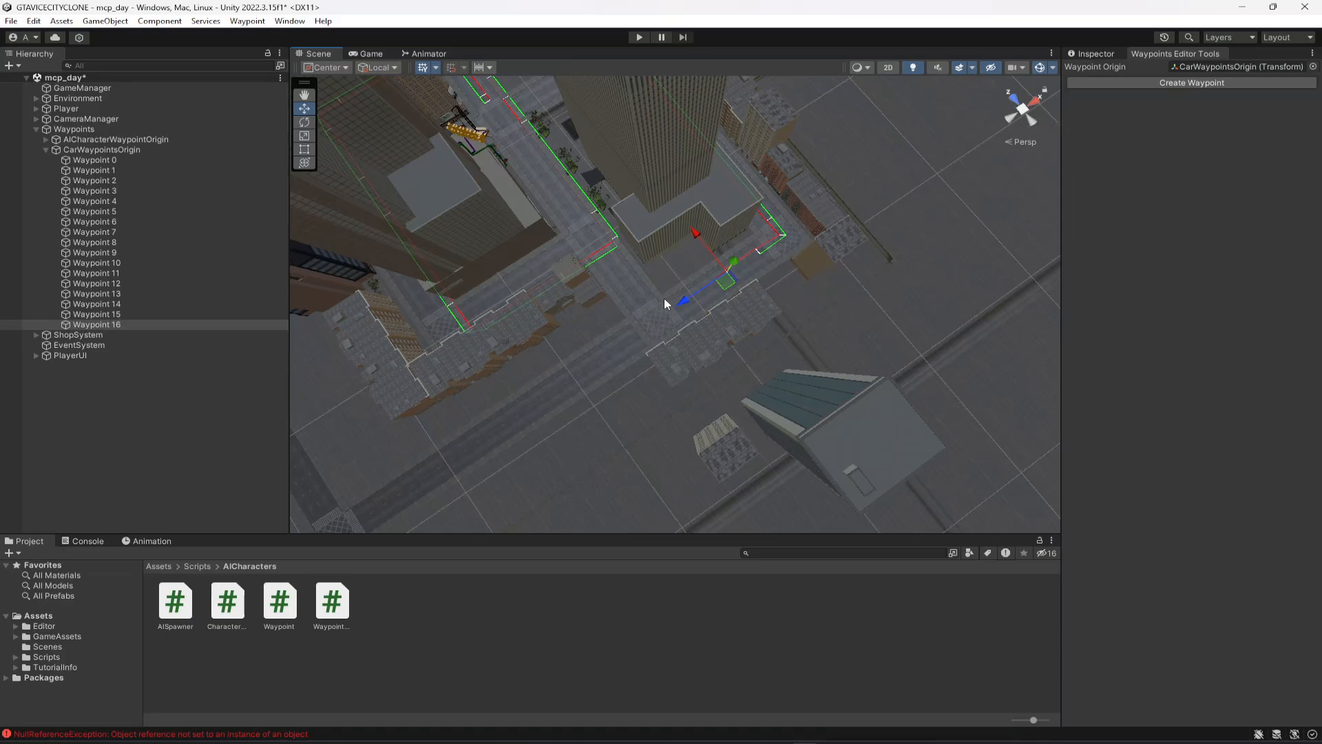
left_click_drag(684, 304, 634, 338)
Create two waypoints after Waypoint 16, one at the corner crossing and one around the corner in the connecting street.
left_click(1204, 83)
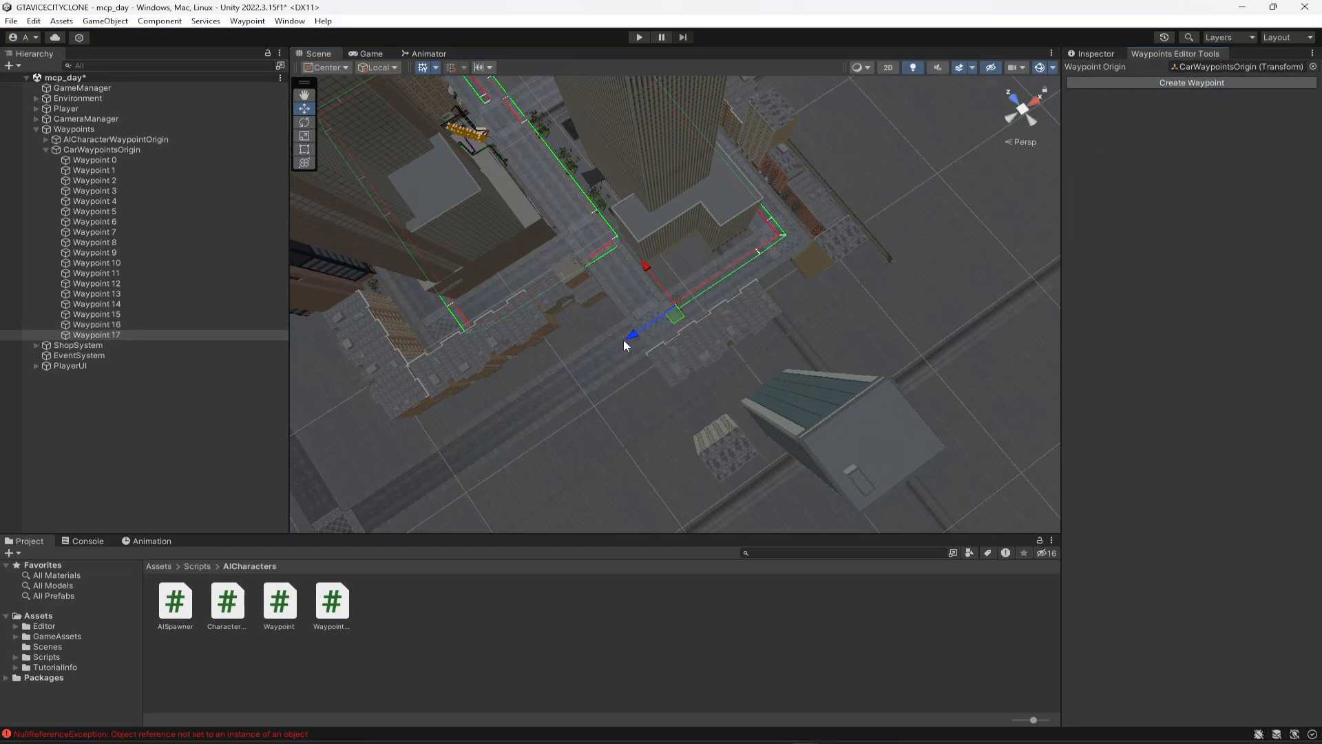
left_click_drag(629, 336, 617, 357)
left_click(1176, 84)
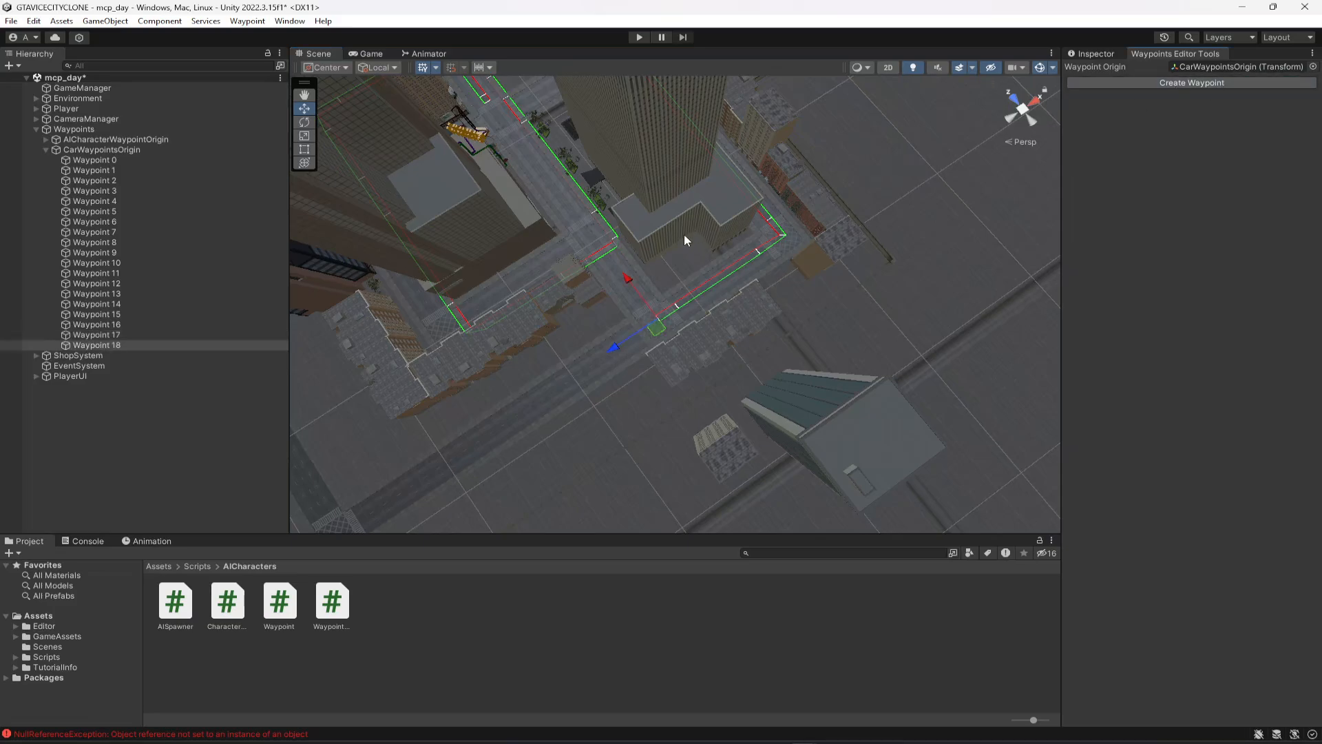
left_click_drag(628, 280, 599, 243)
Create a waypoint after Waypoint 18 and move it up the connecting street toward the earlier part of the path.
left_click(100, 326)
right_click_drag(704, 398, 564, 375)
scroll(610, 347, "up", 5)
left_click(119, 346)
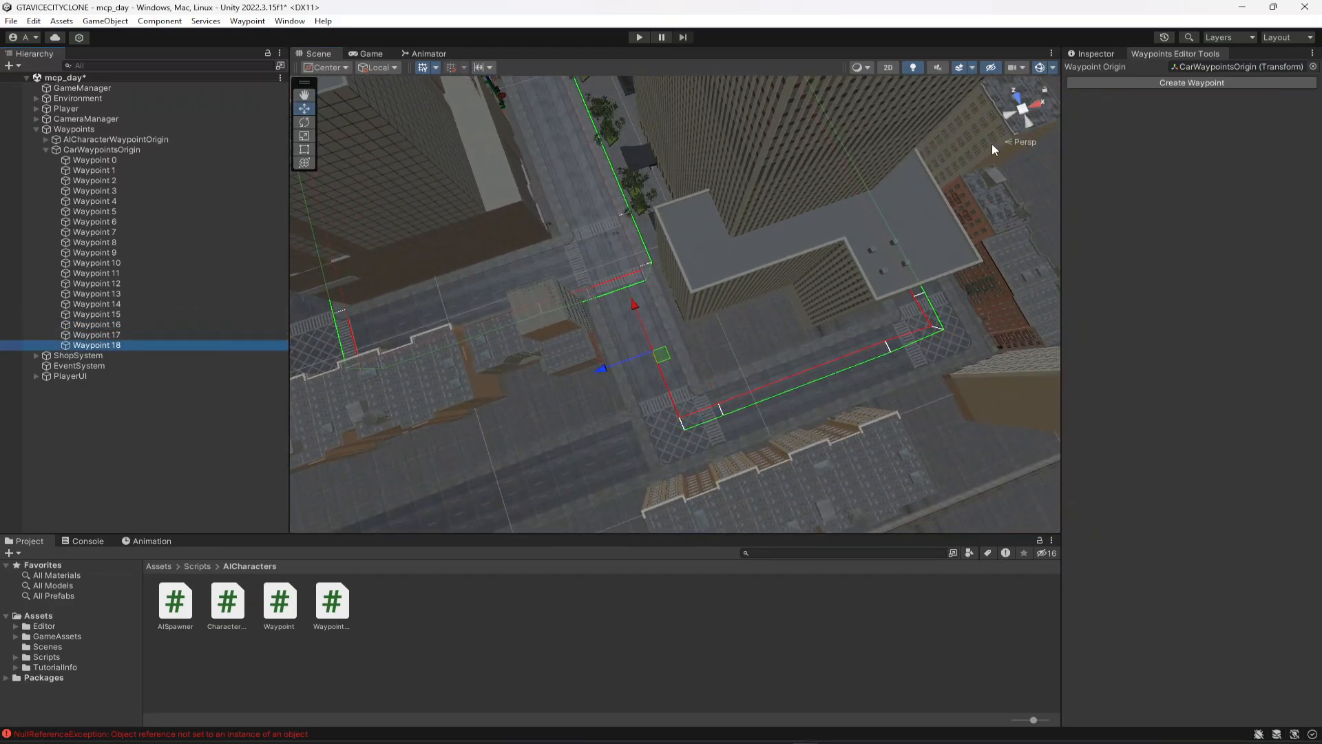
left_click(1153, 81)
left_click_drag(633, 307, 617, 268)
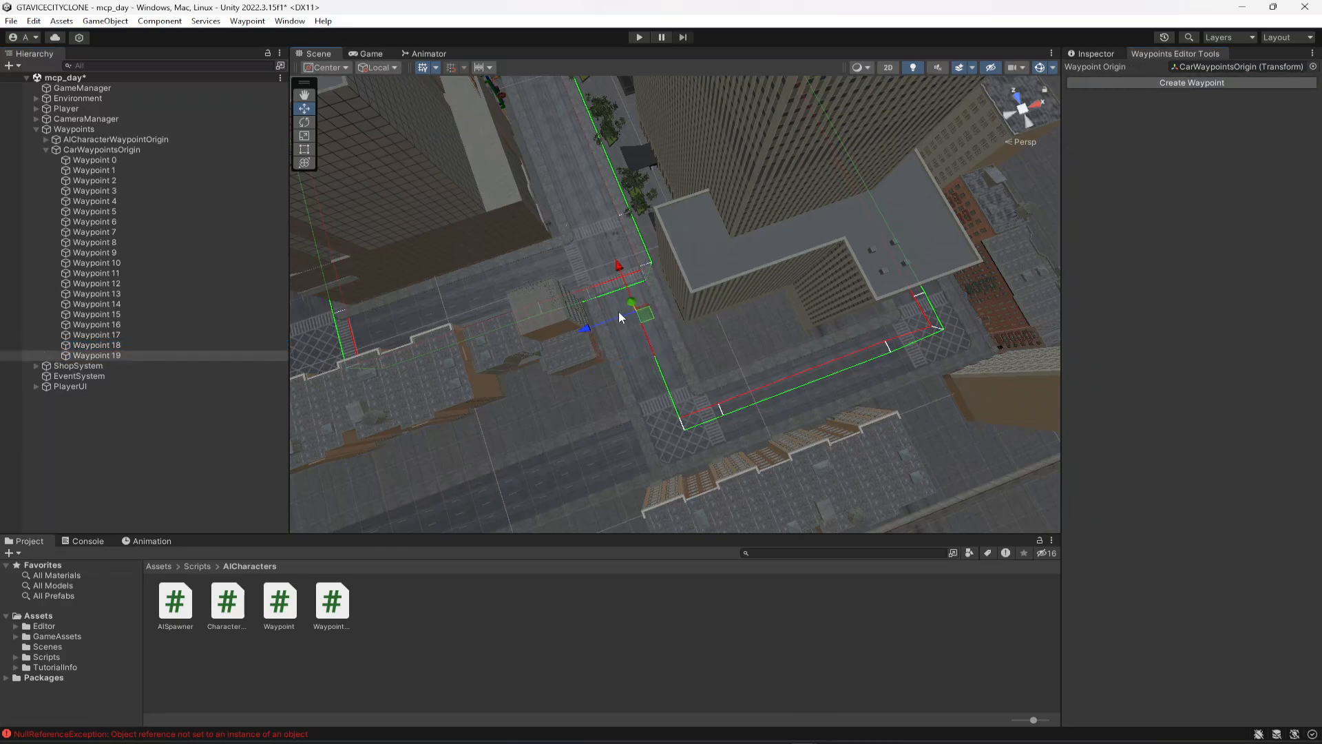
Rotate Waypoint 17 diagonally across the corner to about -36.6 degrees on Y.
left_click(114, 335)
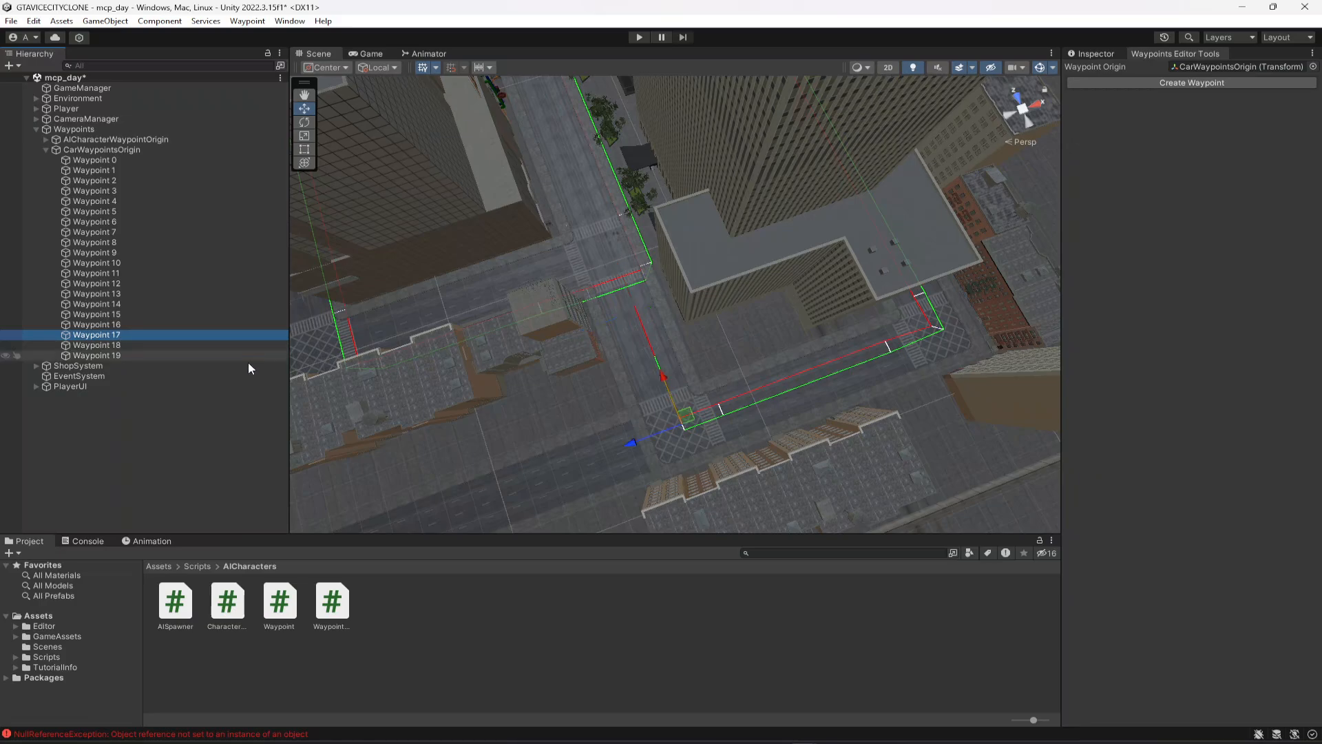
left_click(308, 121)
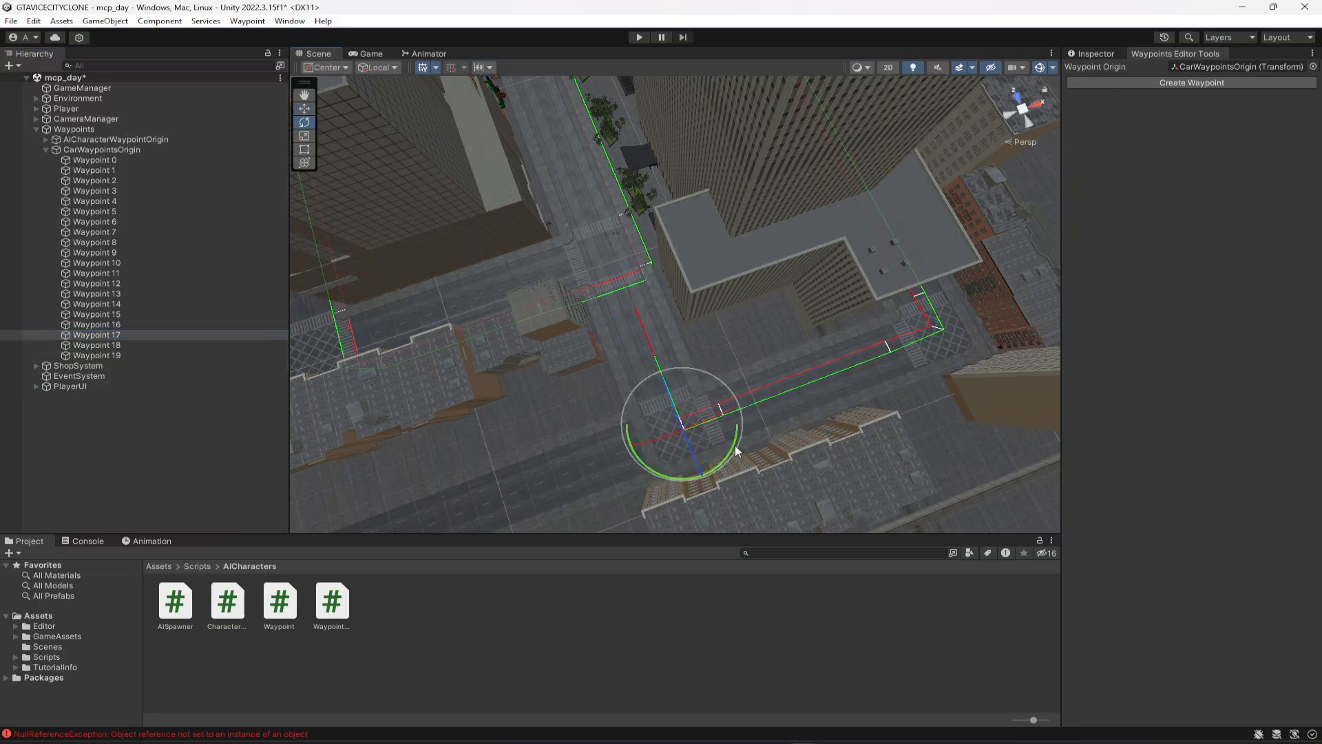
left_click_drag(733, 446, 597, 498)
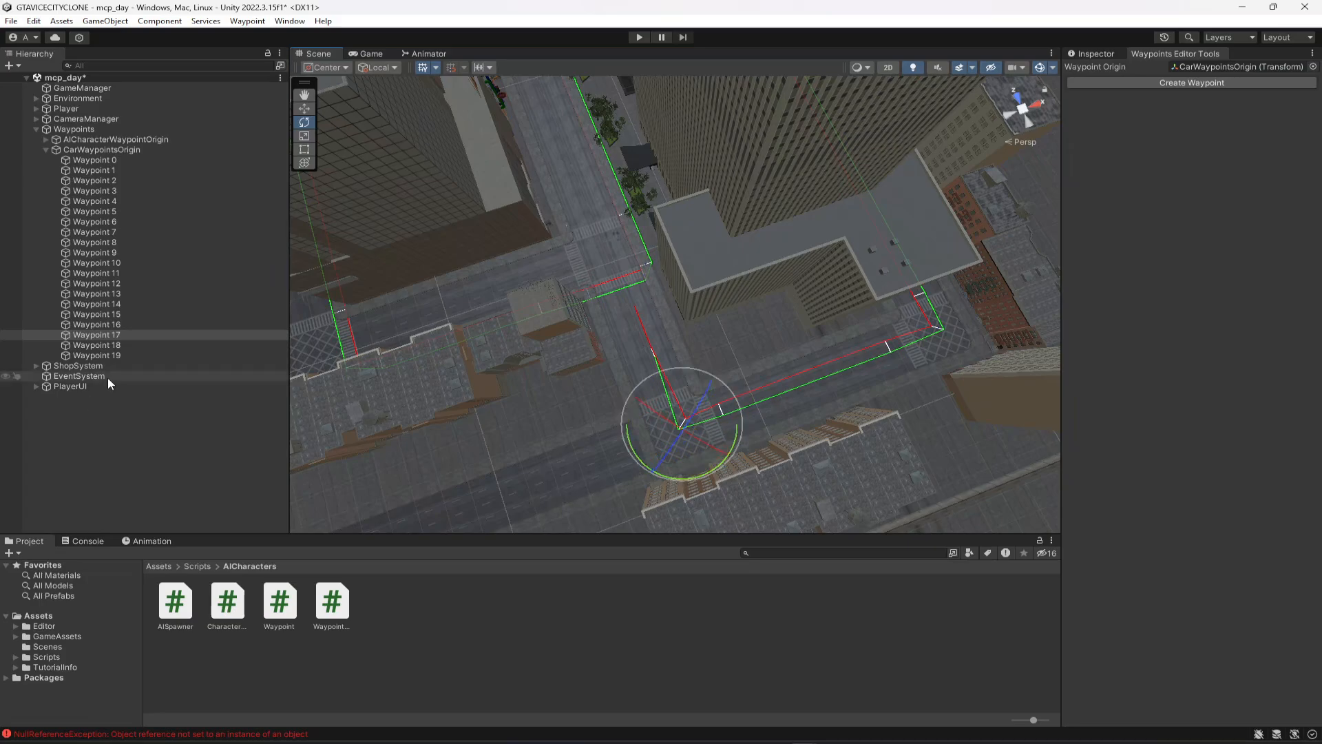
Turn Waypoint 18 square to the connecting street and set its Y rotation to 0.
left_click(126, 344)
left_click_drag(698, 386, 469, 427)
left_click(1094, 53)
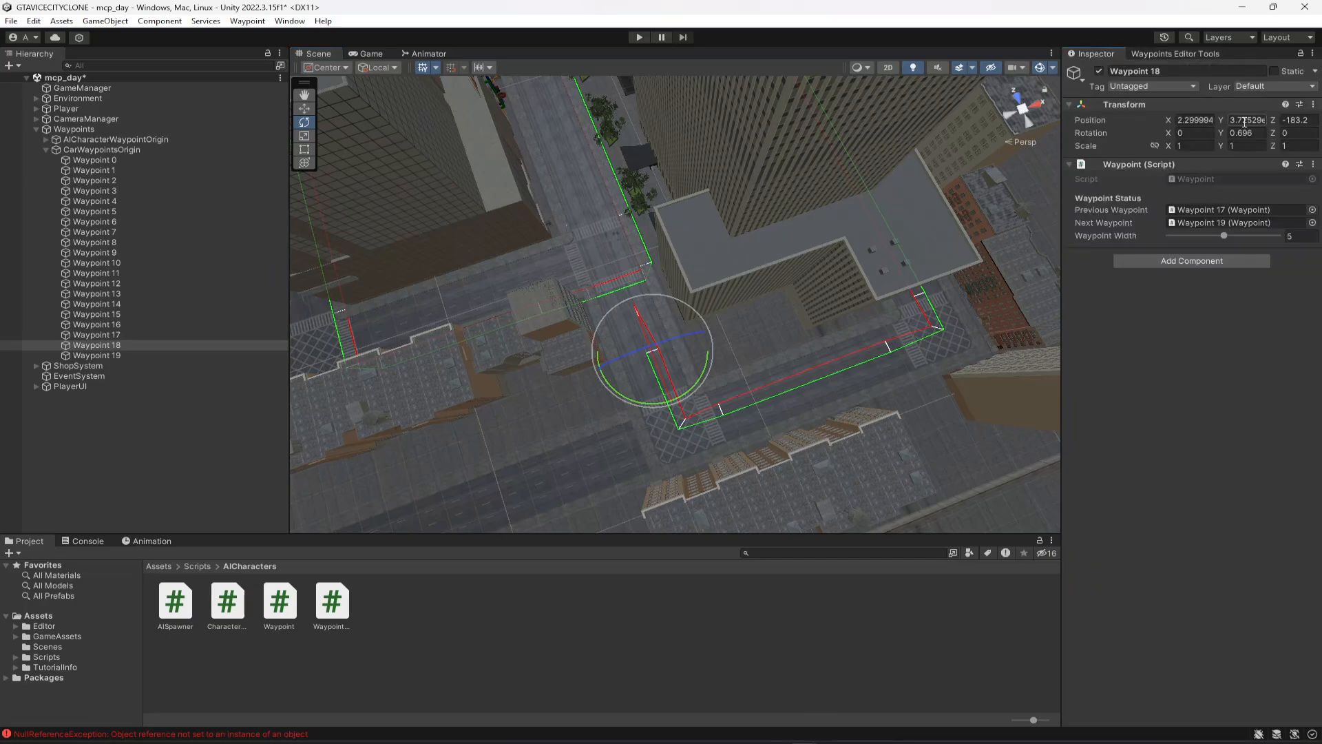
left_click(1255, 132)
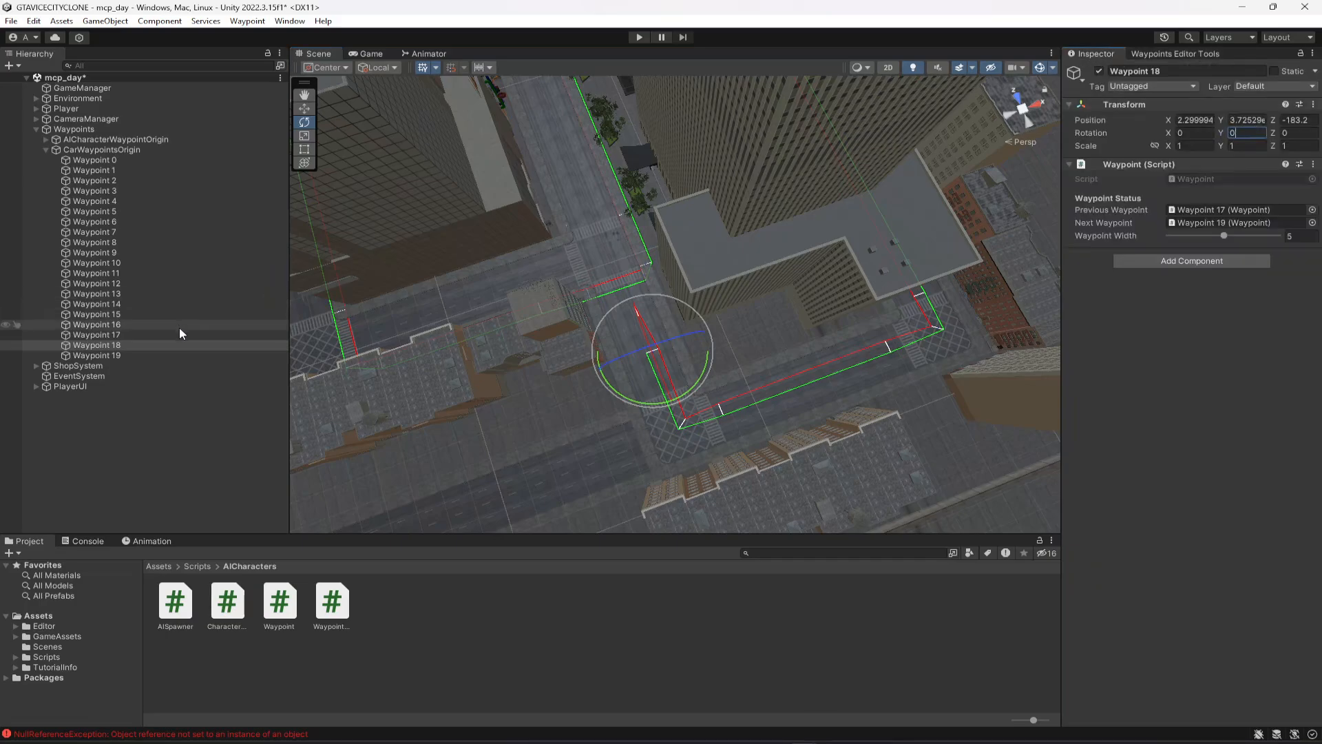
left_click(128, 336)
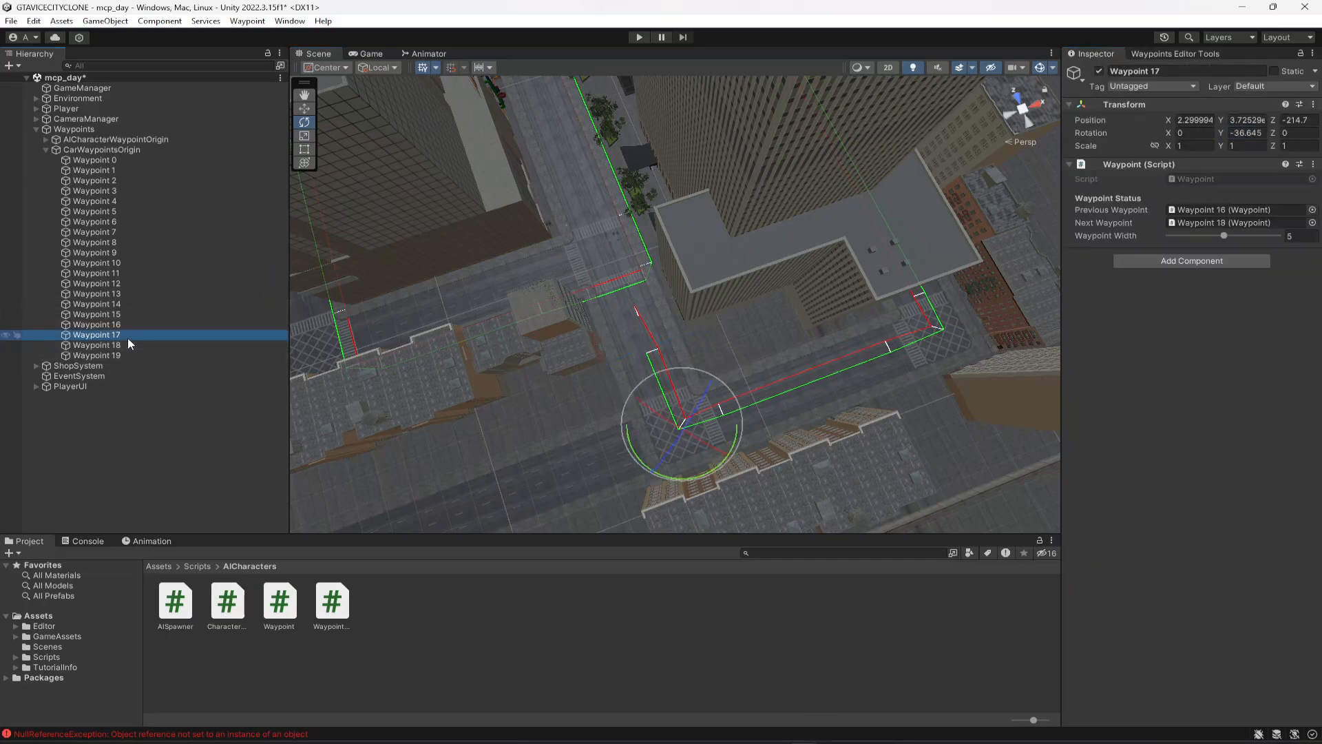
left_click(1240, 133)
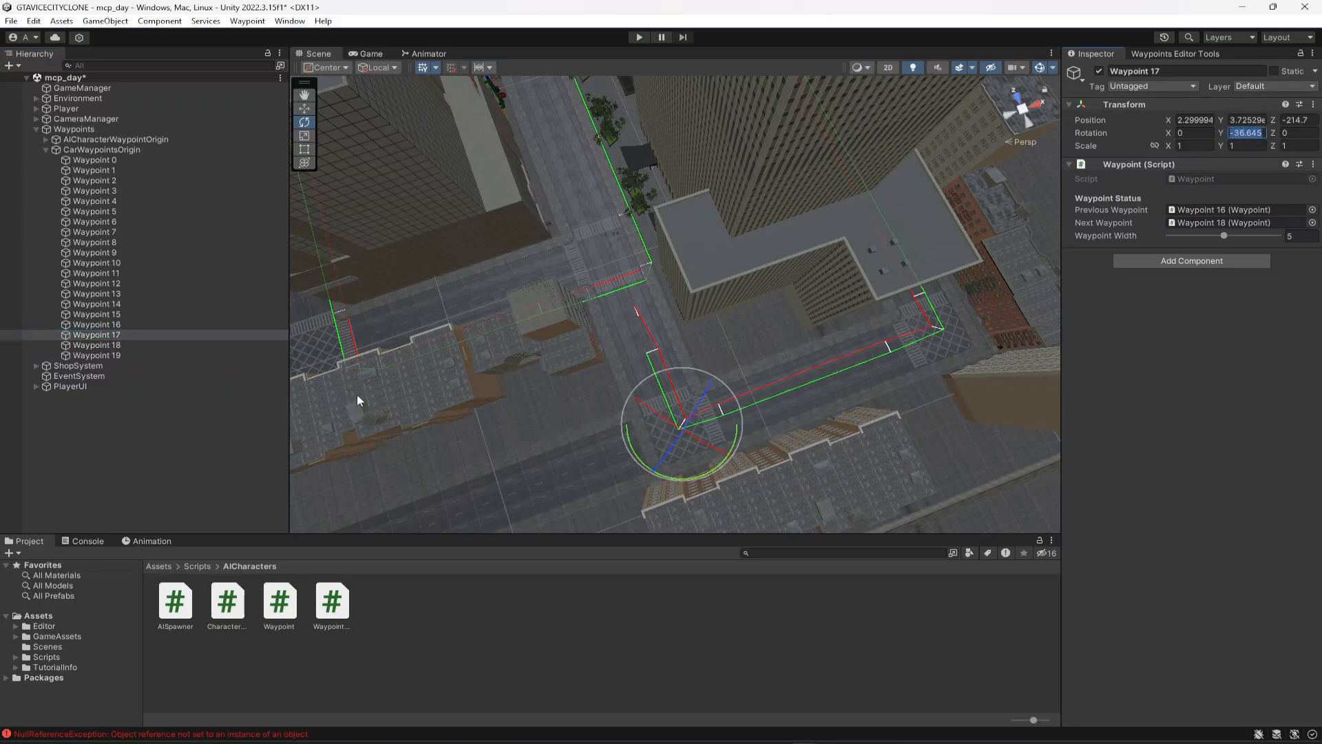
Set Waypoint 19's Y rotation to 0.
left_click(129, 344)
left_click(132, 354)
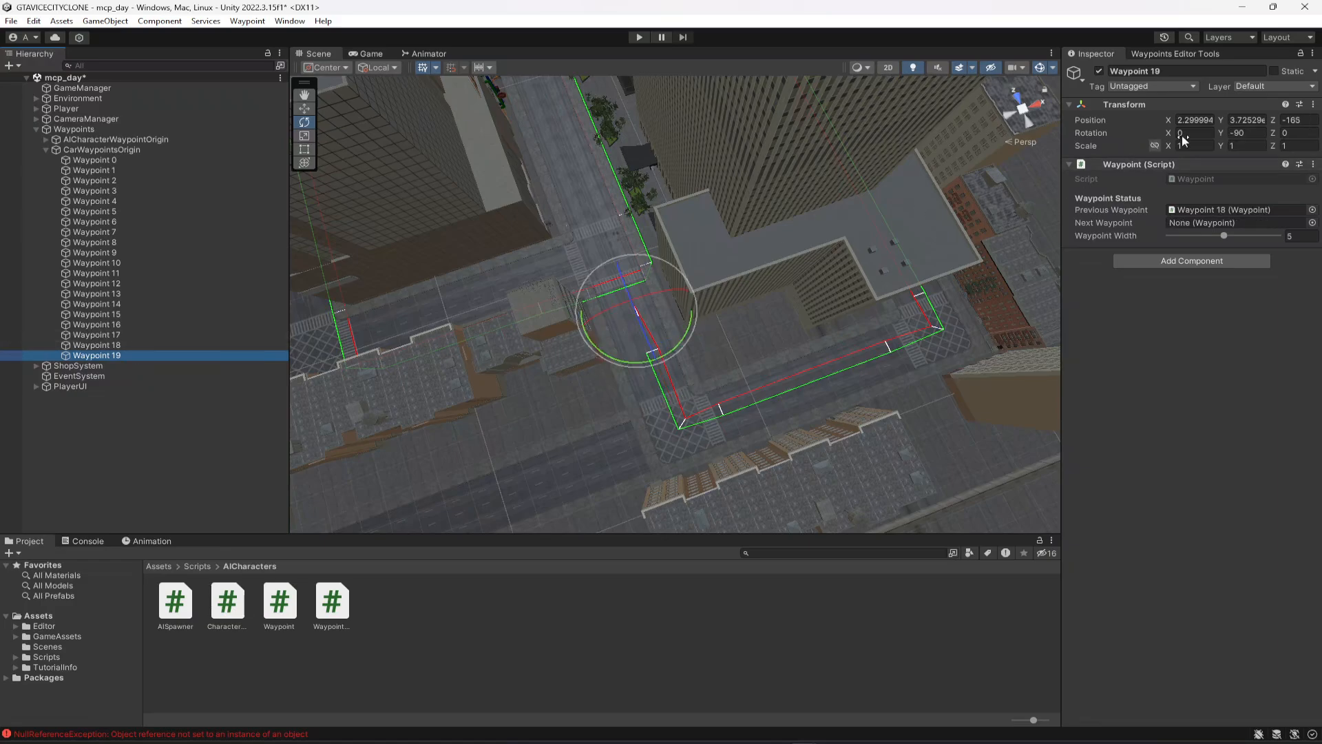
left_click(1248, 133)
type("0")
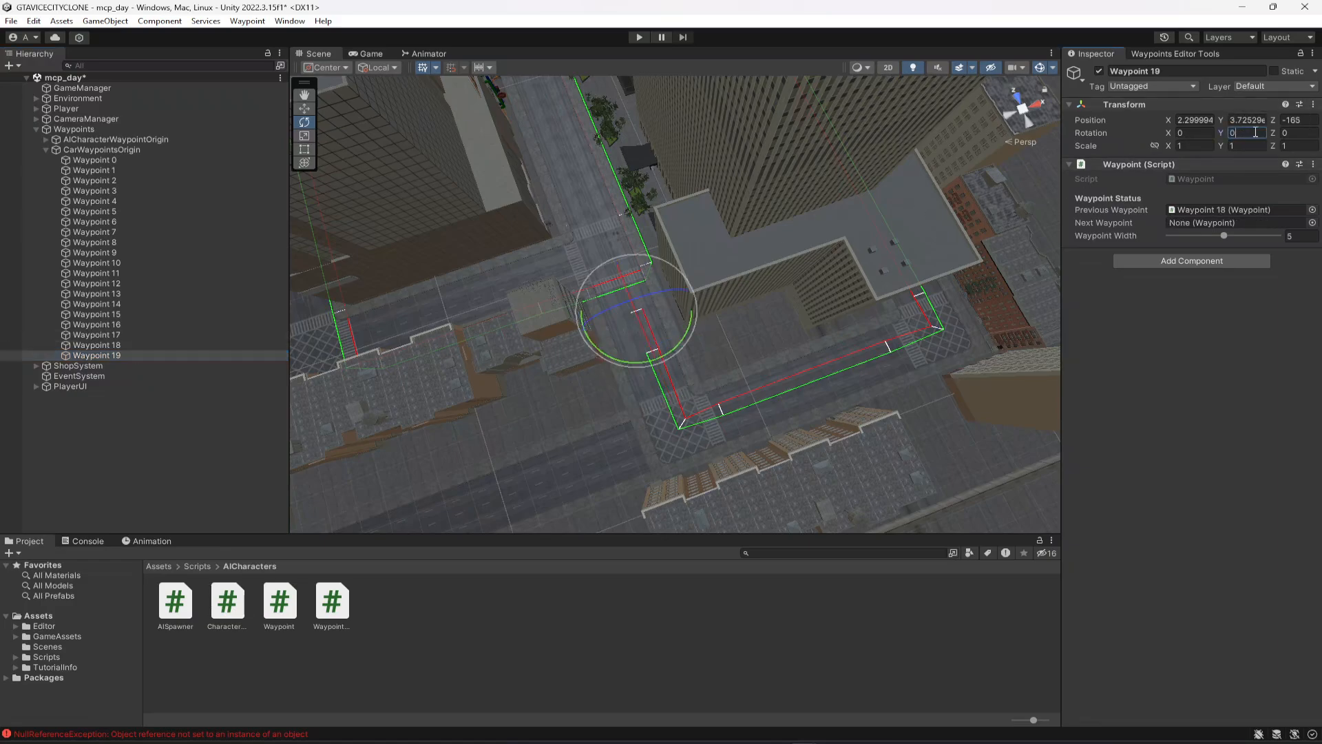
Create a waypoint after Waypoint 19 and move it up the street to the crosswalk opposite Waypoint 0, at about Z -34.8.
left_click(1160, 55)
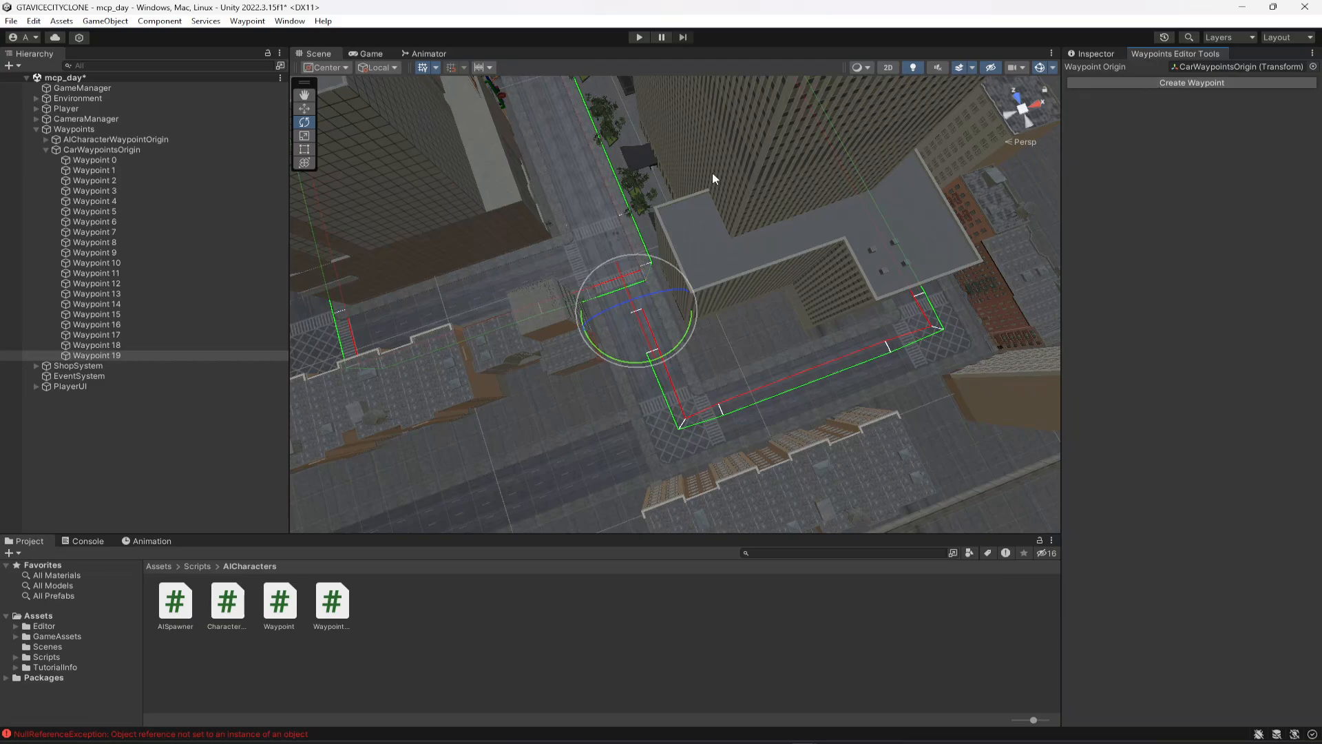
left_click(307, 110)
right_click_drag(675, 246, 693, 189)
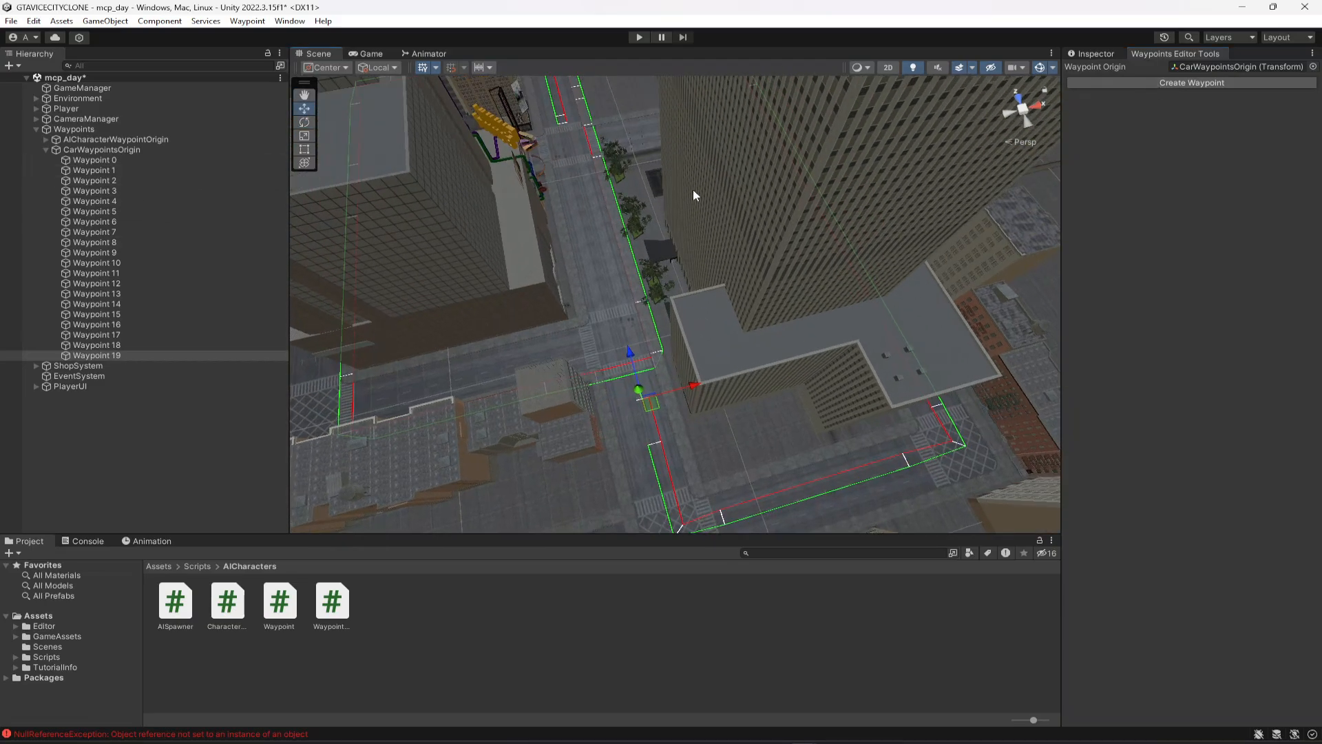
left_click(1184, 84)
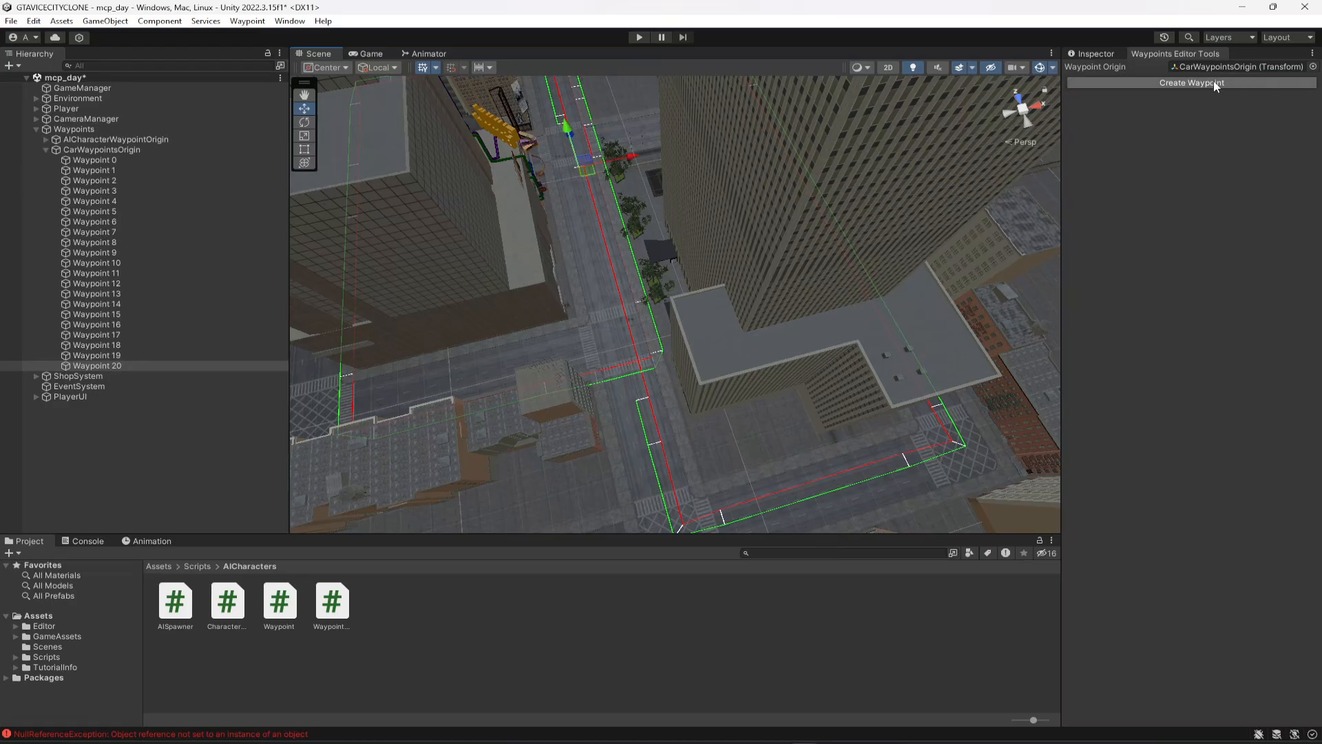
right_click_drag(767, 303, 999, 318)
scroll(820, 266, "up", 15)
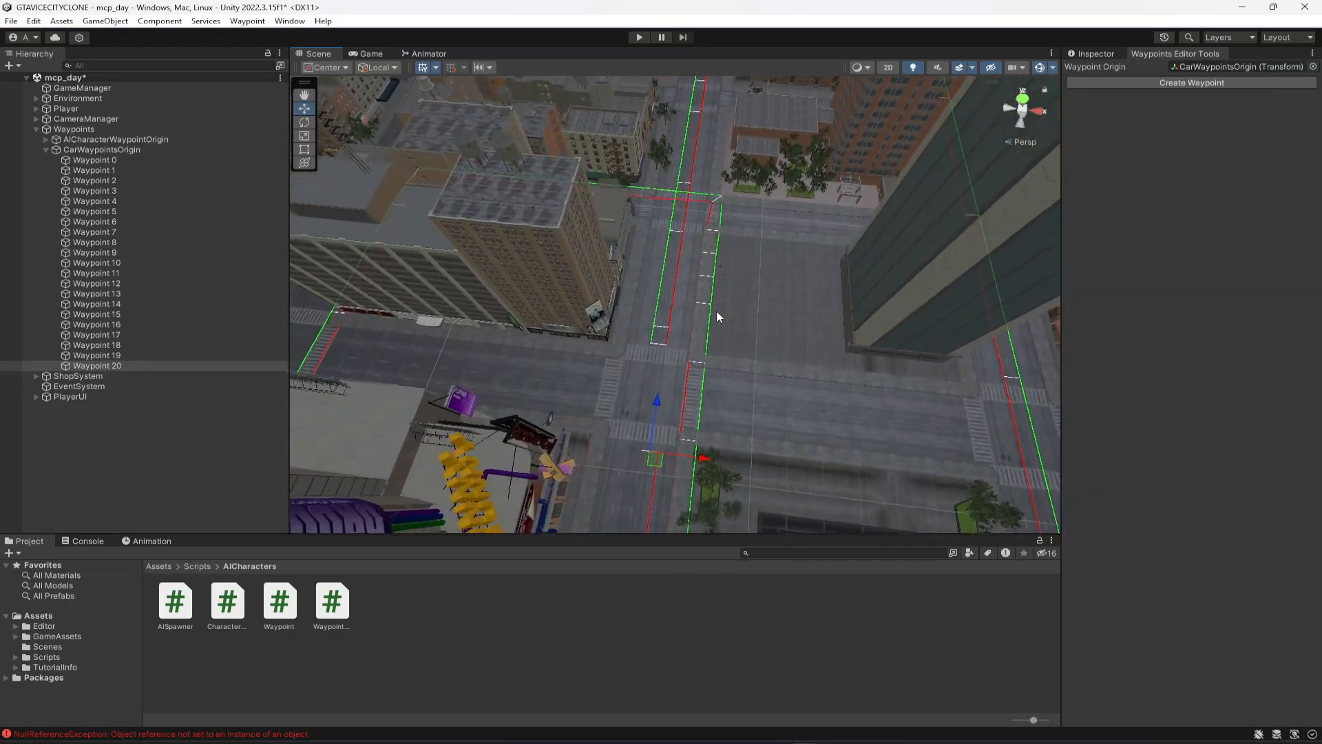
scroll(726, 317, "up", 8)
right_click_drag(869, 304, 659, 348)
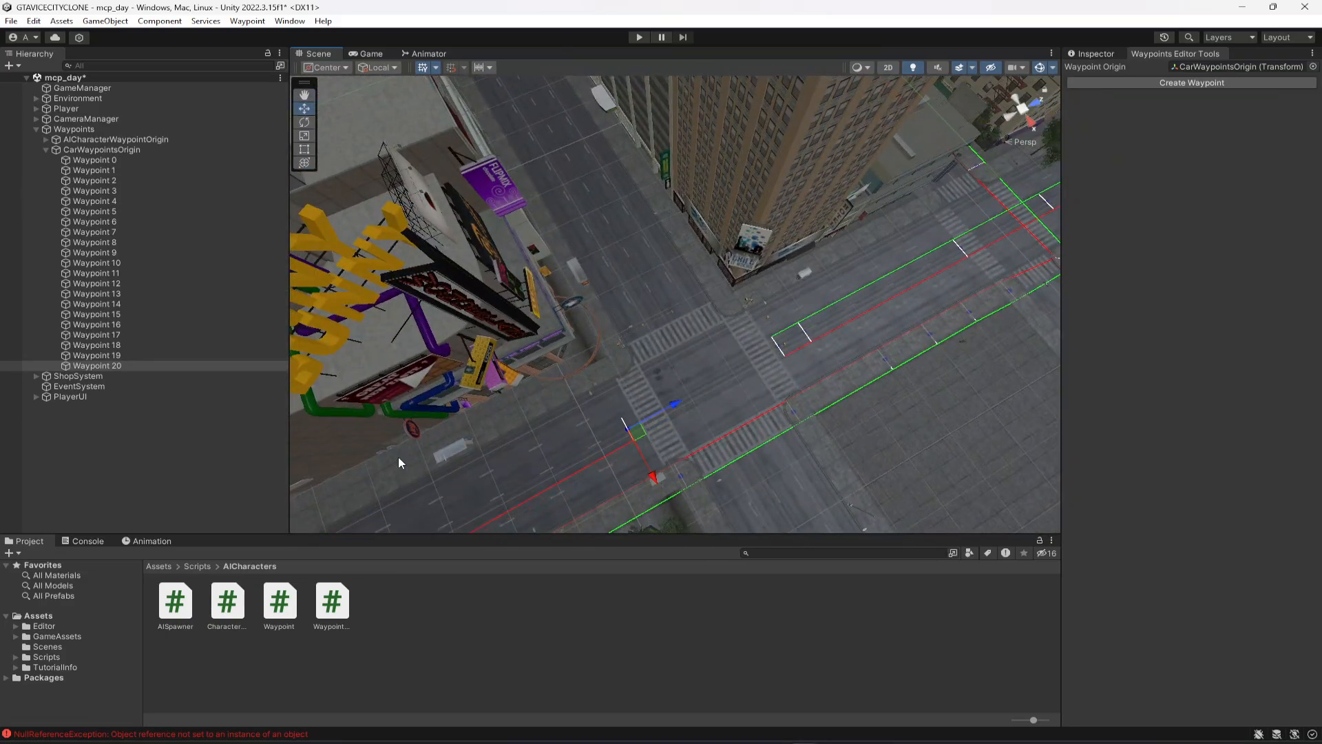
Close the path loop by assigning Waypoint 20 as Waypoint 0's previous waypoint and Waypoint 0 as Waypoint 20's next waypoint.
left_click(110, 365)
left_click(125, 161)
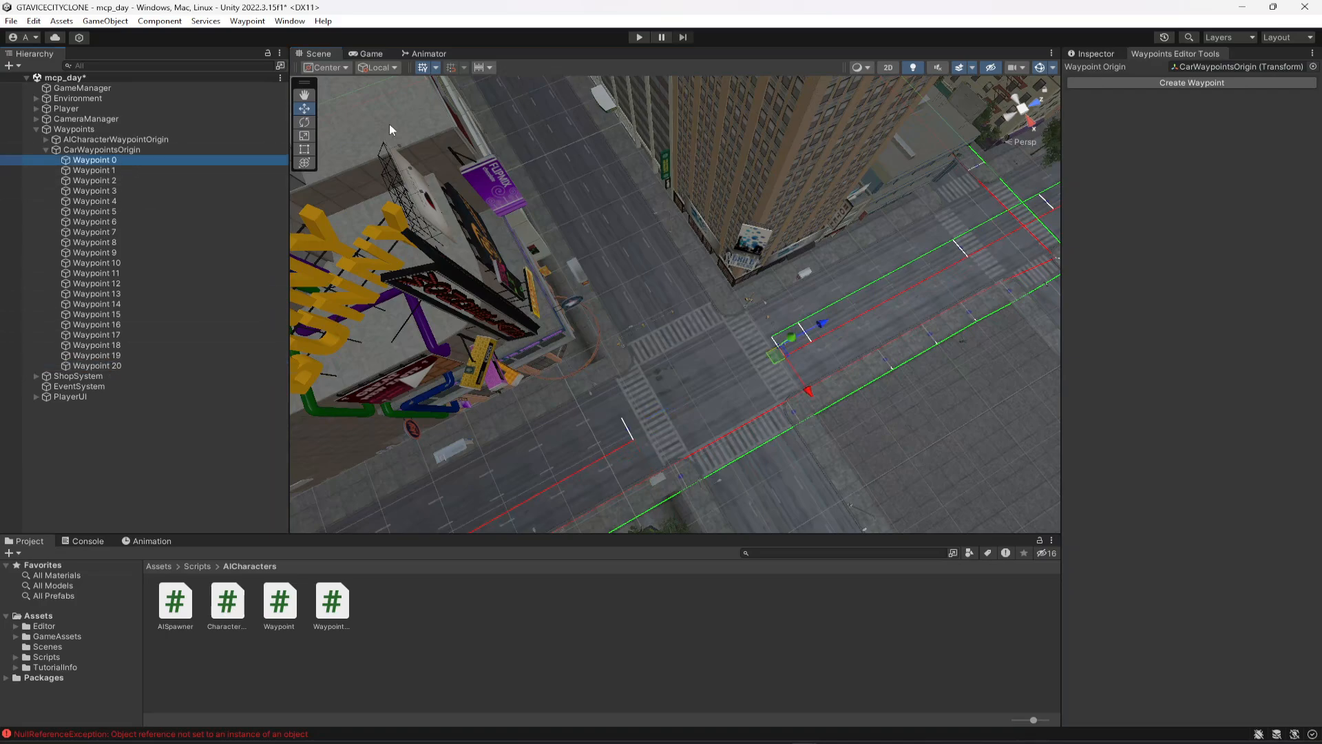
left_click(1110, 55)
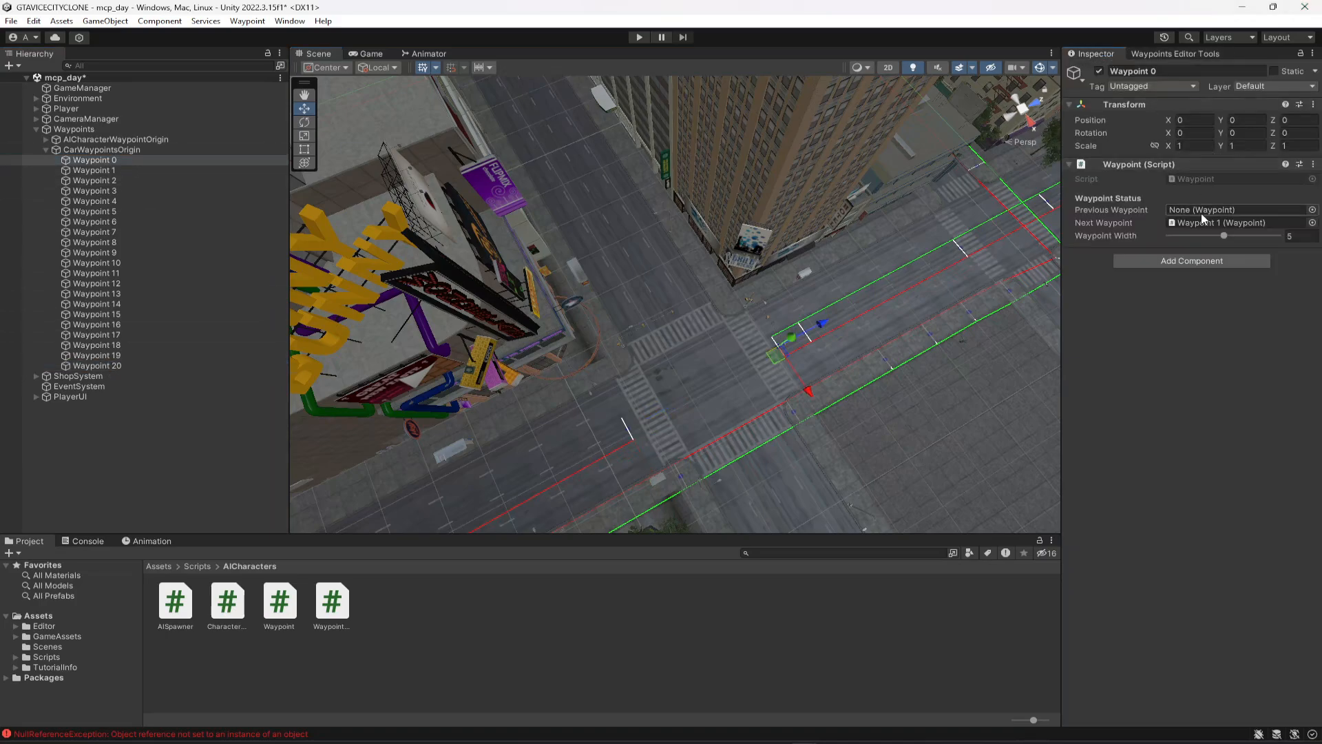
left_click_drag(109, 365, 1212, 210)
left_click(127, 365)
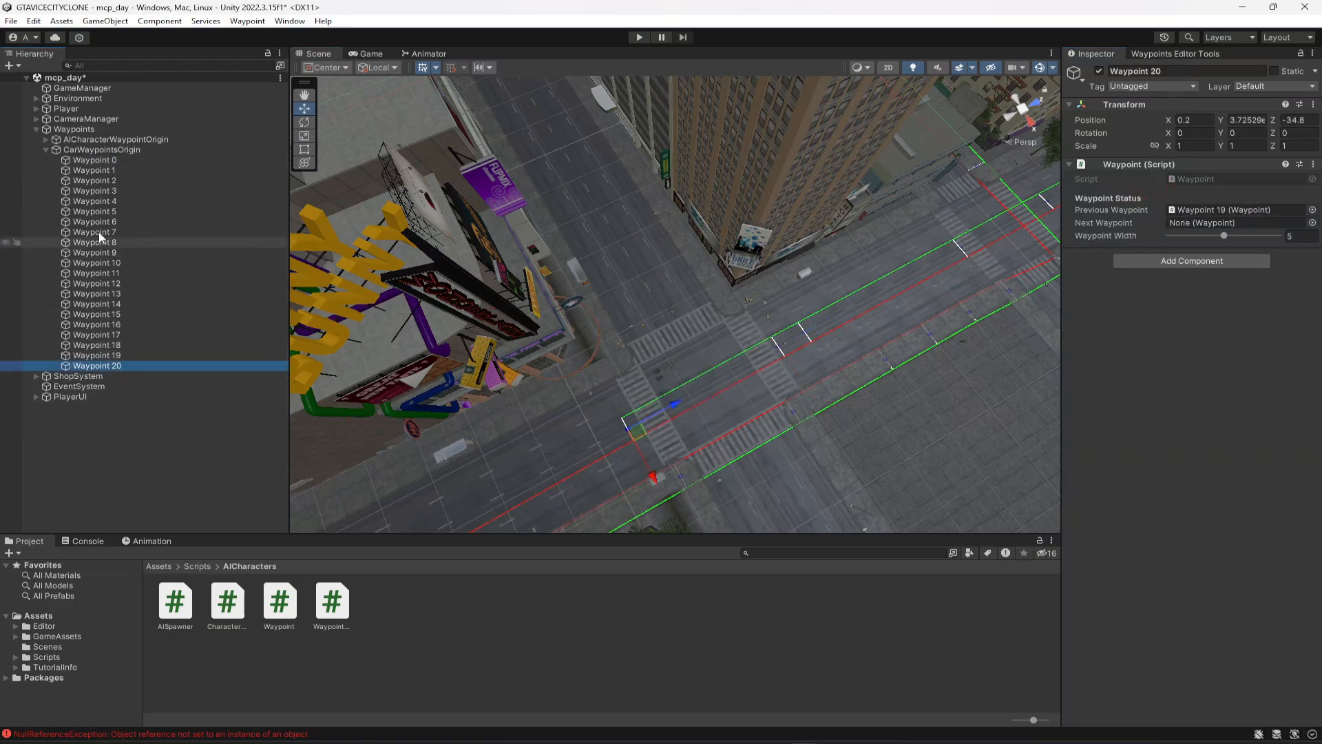
left_click_drag(105, 160, 1212, 224)
left_click_drag(807, 403, 687, 394, "alt")
Clear the console messages and return to the AICharacters scripts folder.
left_click(90, 541)
left_click(22, 552)
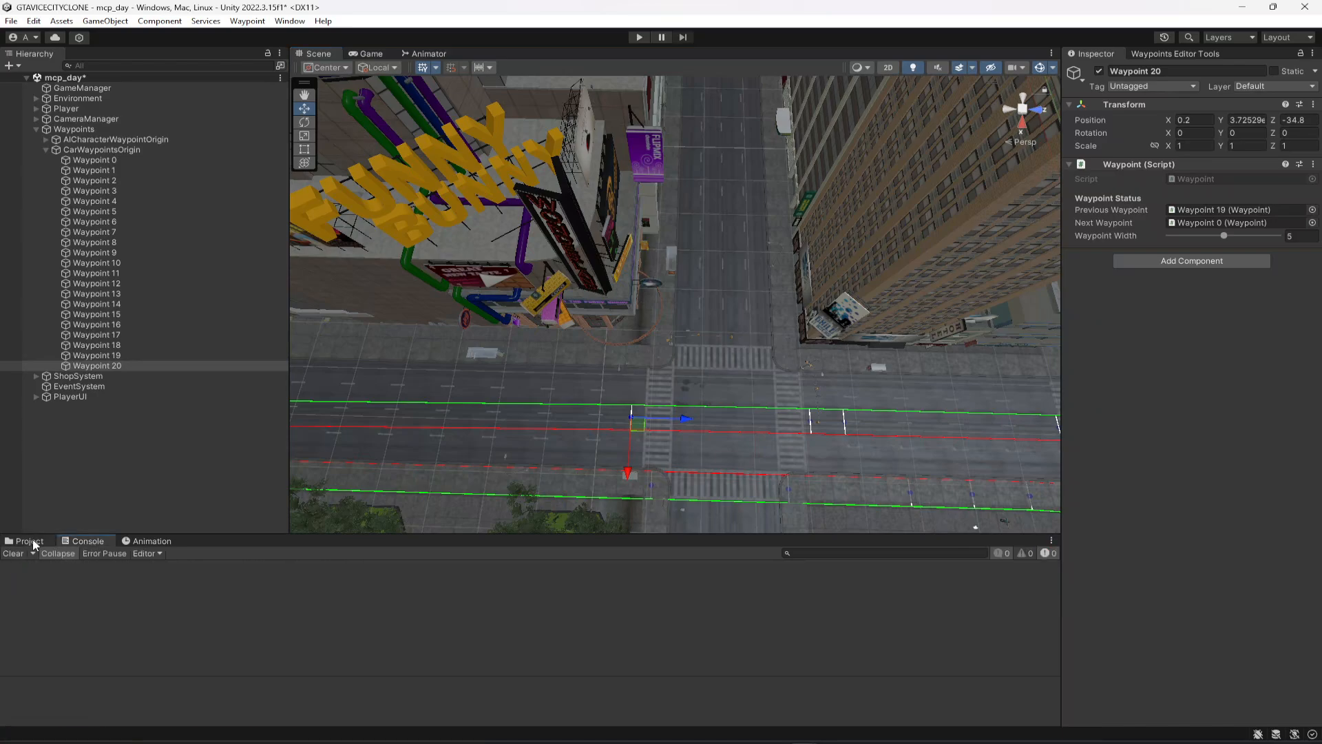
left_click(30, 541)
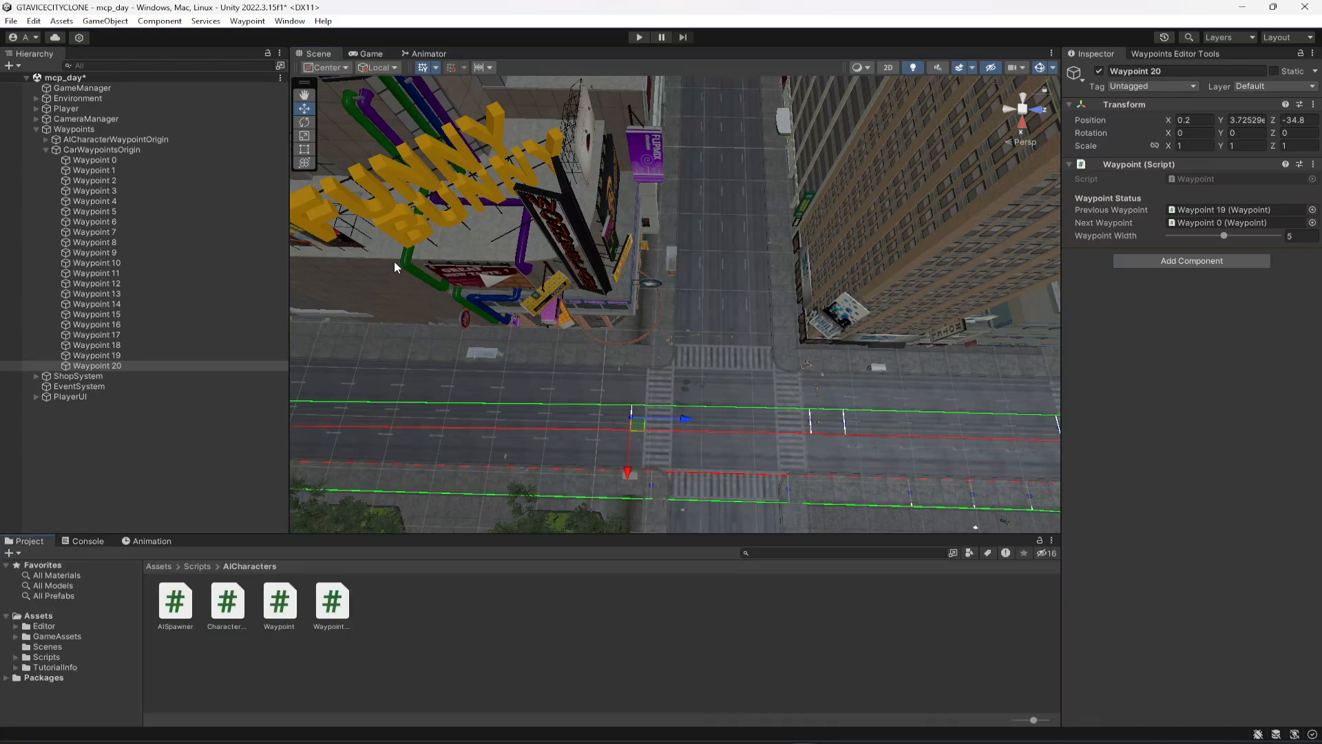
Set the Waypoint Width to 10 for all car waypoints from Waypoint 0 to Waypoint 20.
left_click(113, 160, "shift")
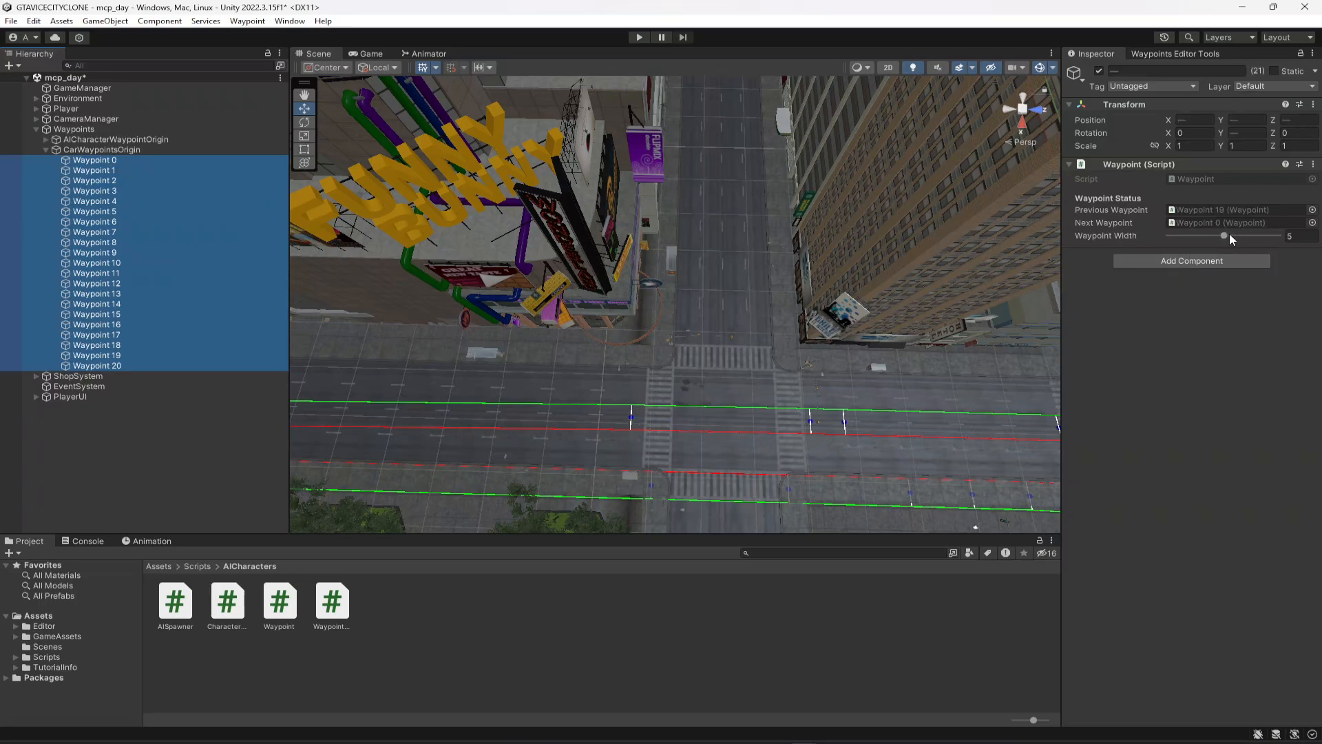
left_click_drag(1230, 236, 1312, 241)
right_click_drag(730, 376, 680, 451)
scroll(511, 390, "down", 12)
scroll(511, 392, "down", 6)
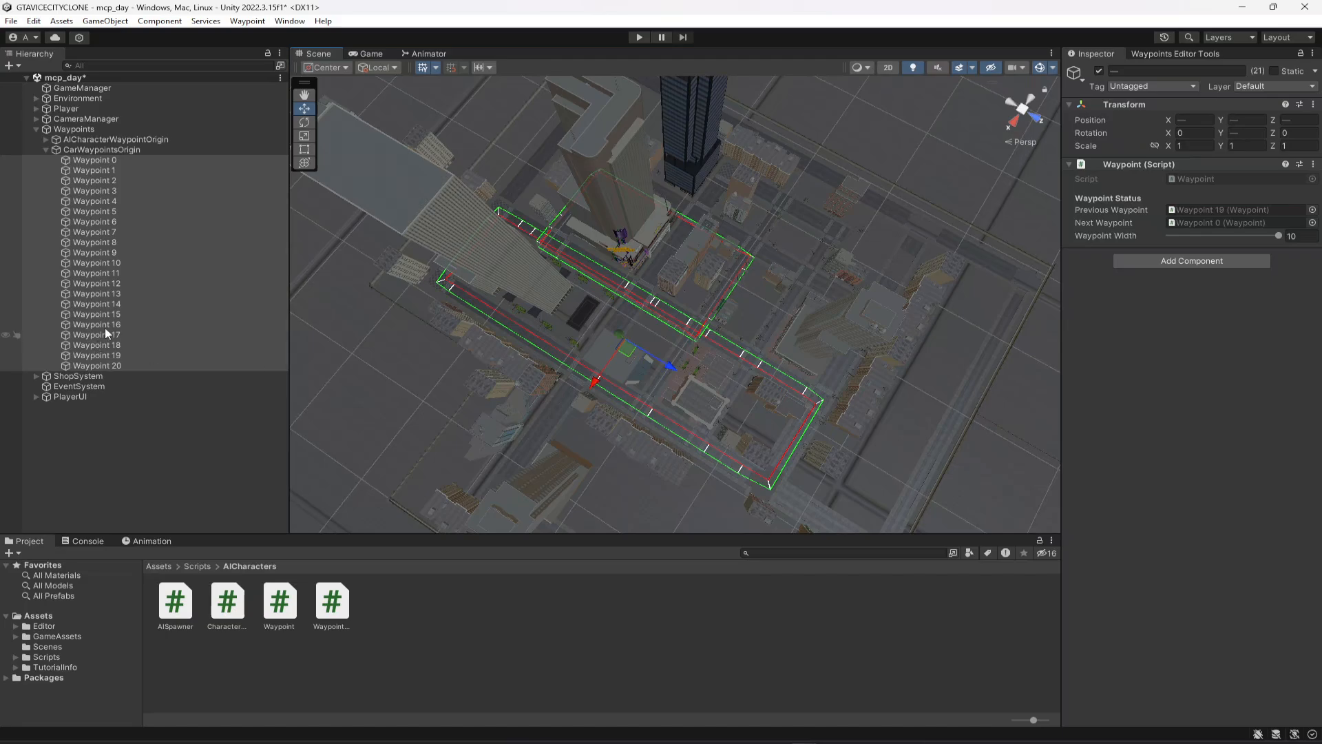
Rotate Waypoint 7 diagonally across its corner to about 50.5 degrees on Y and save the scene.
left_click(113, 231)
key("f")
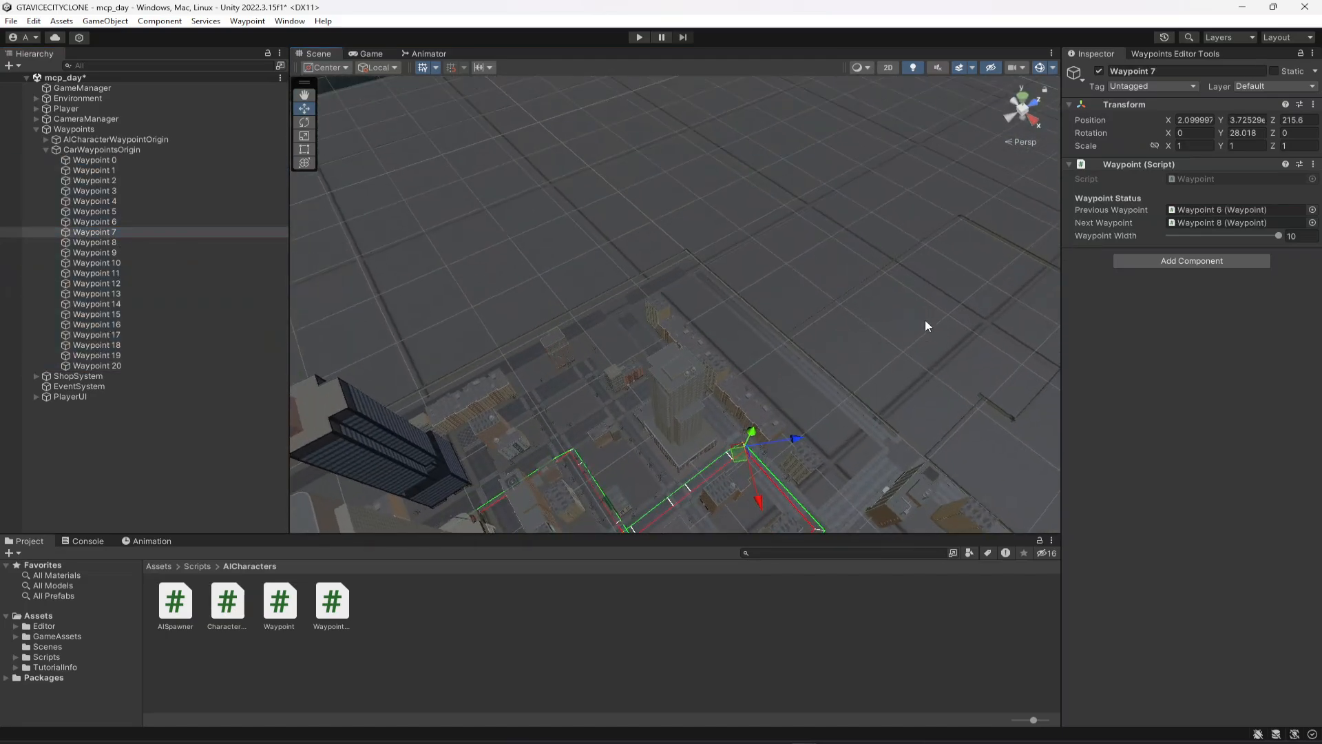
scroll(930, 338, "up", 6)
right_click_drag(946, 383, 932, 439)
scroll(935, 439, "up", 10)
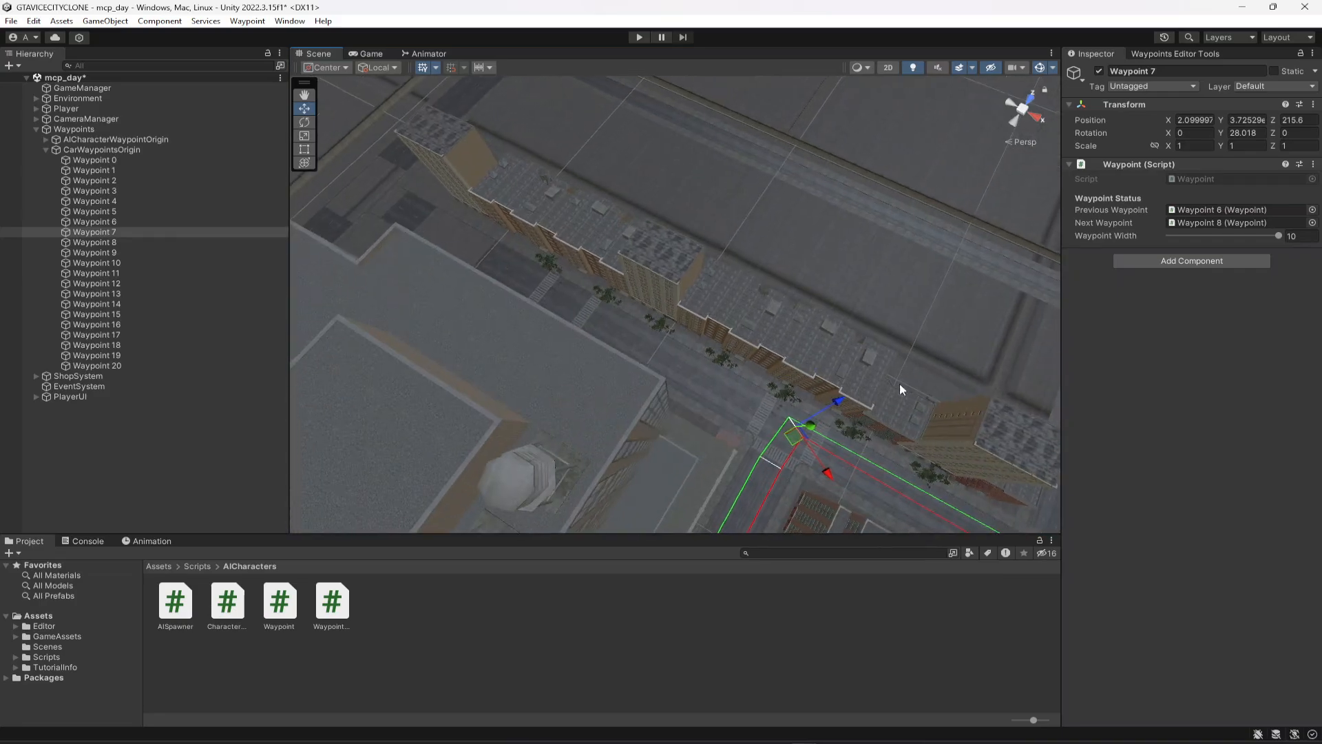
right_click_drag(899, 390, 840, 387)
left_click(305, 122)
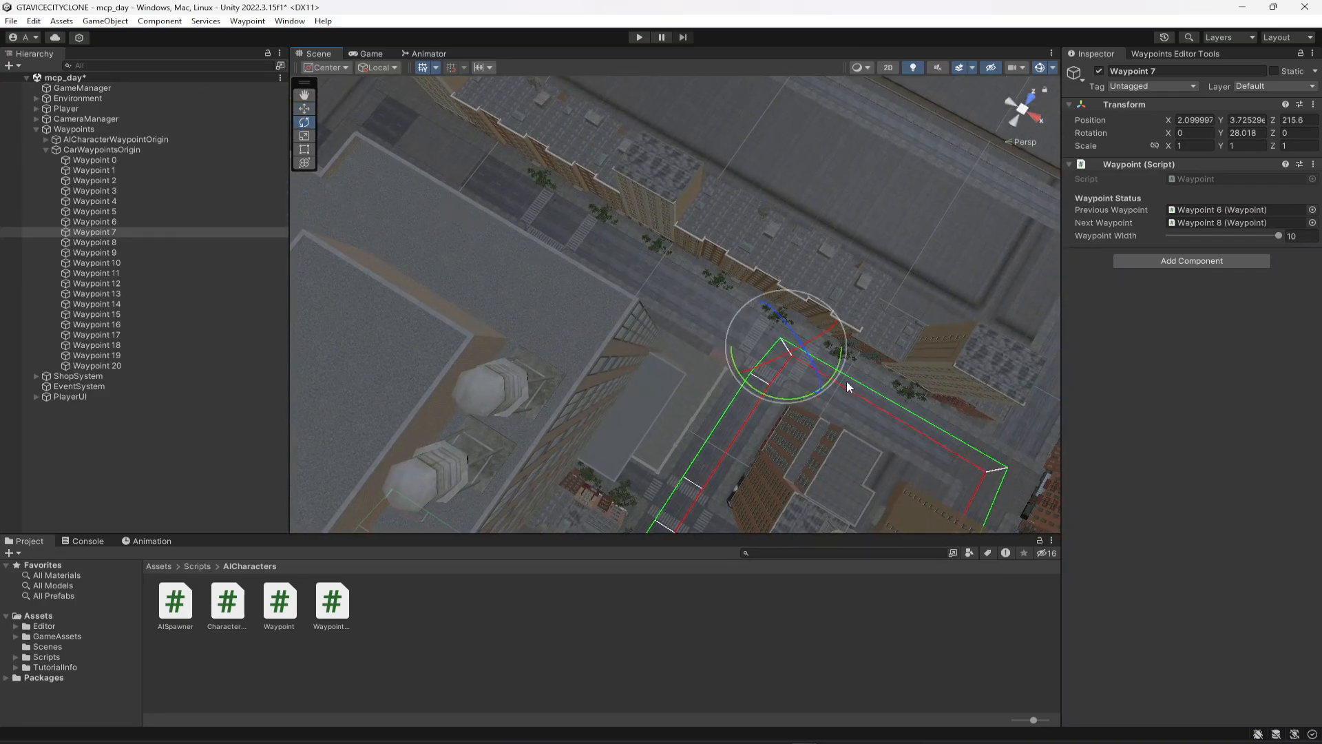
left_click_drag(834, 377, 813, 406)
right_click_drag(813, 406, 699, 440)
scroll(709, 367, "up", 5)
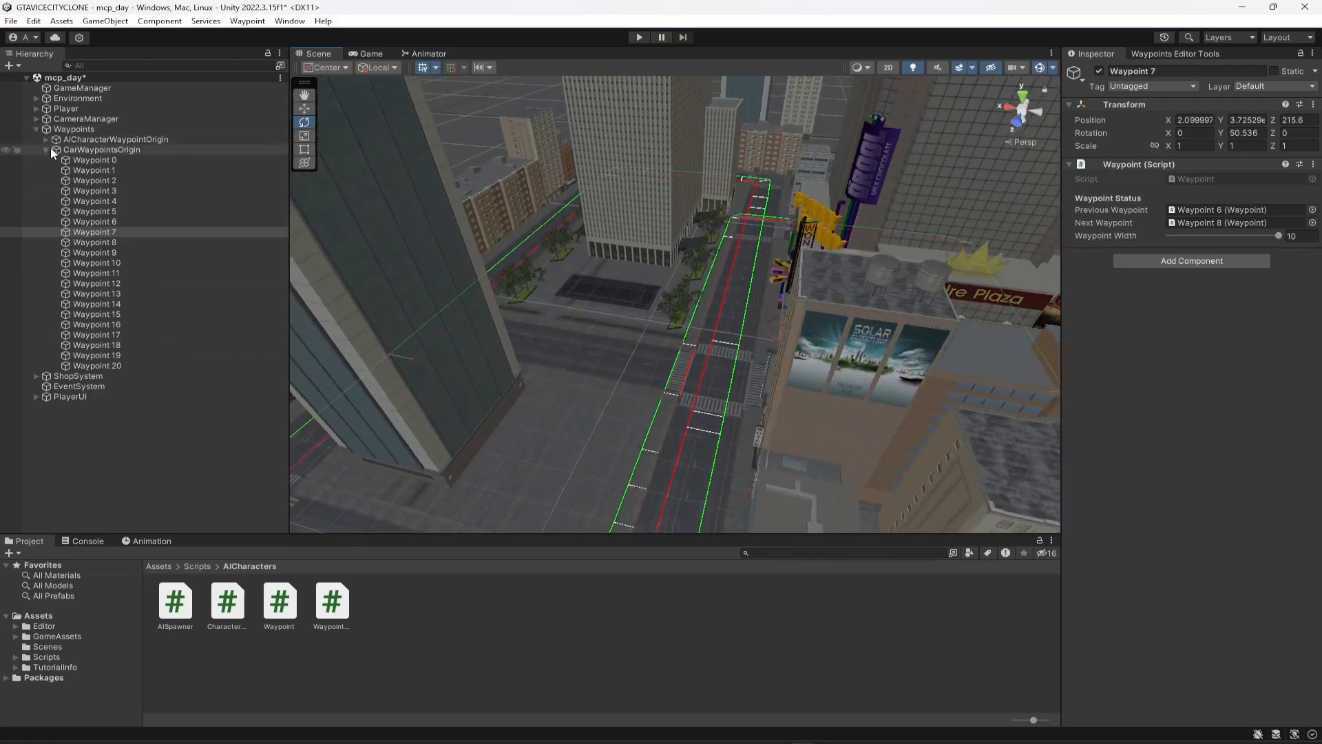
key("ctrl+s")
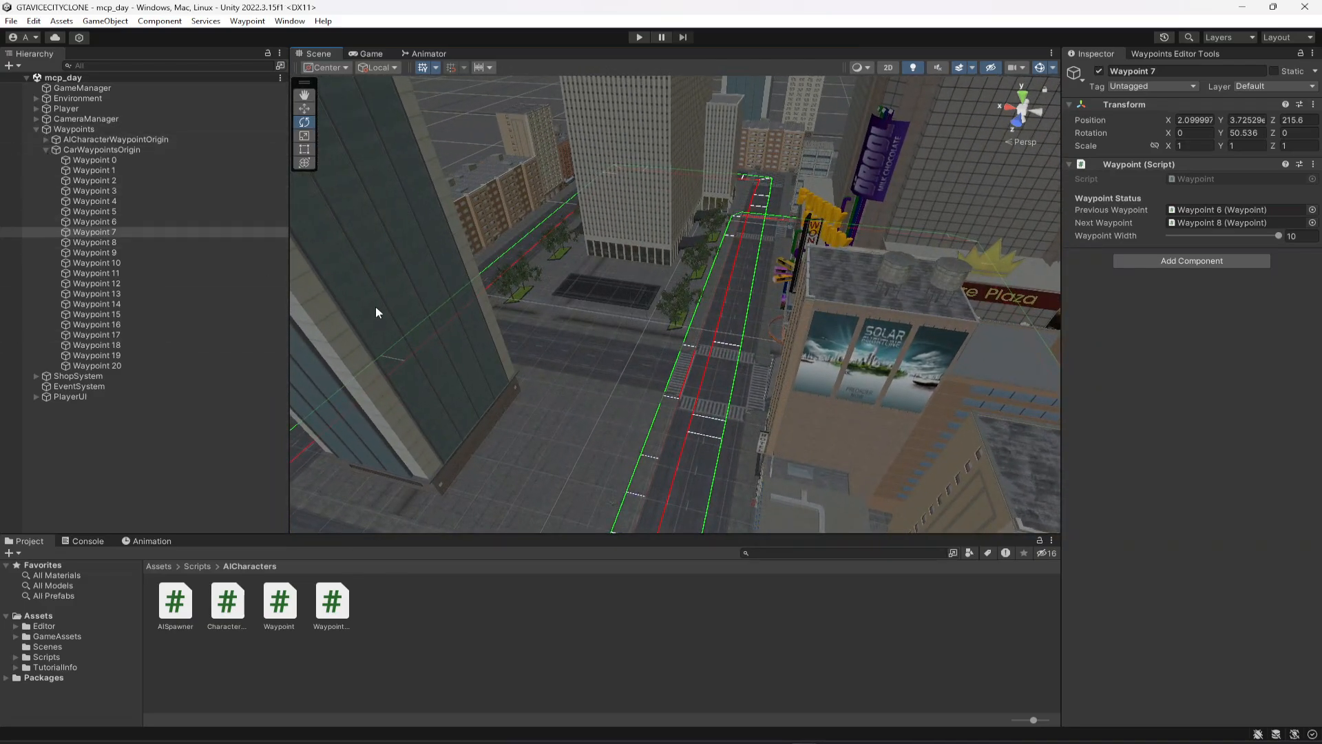
Collapse the Waypoints hierarchy and focus the scene view on the Player object.
scroll(606, 331, "up", 4)
scroll(616, 314, "up", 3)
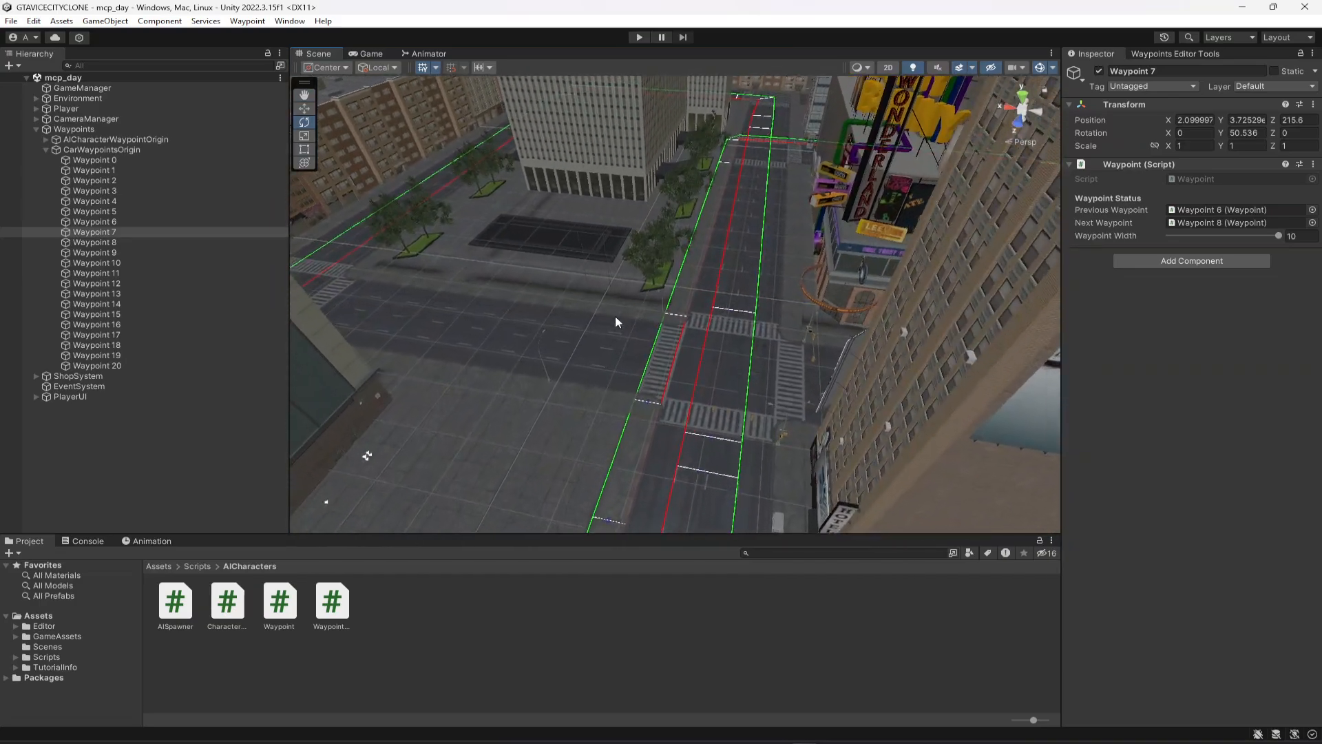
left_click(46, 149)
left_click(46, 149)
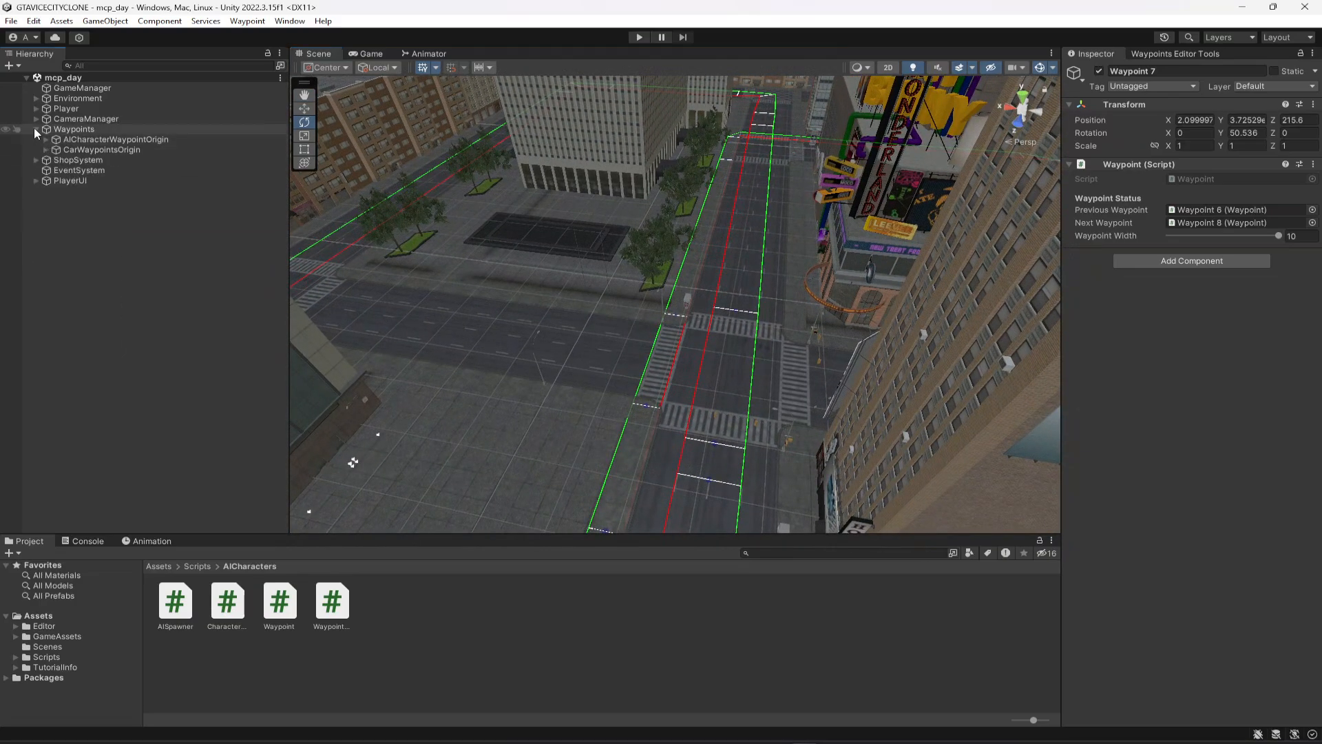
left_click(36, 129)
double_click(66, 109)
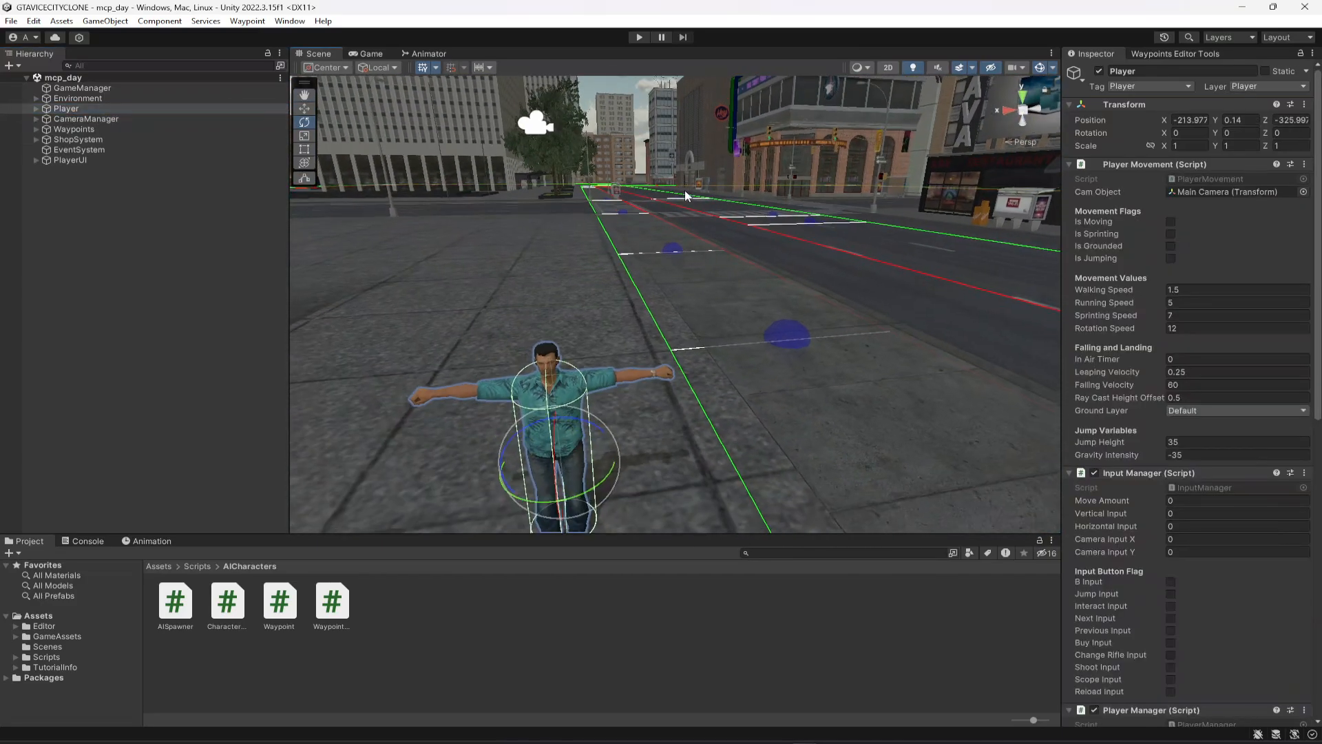